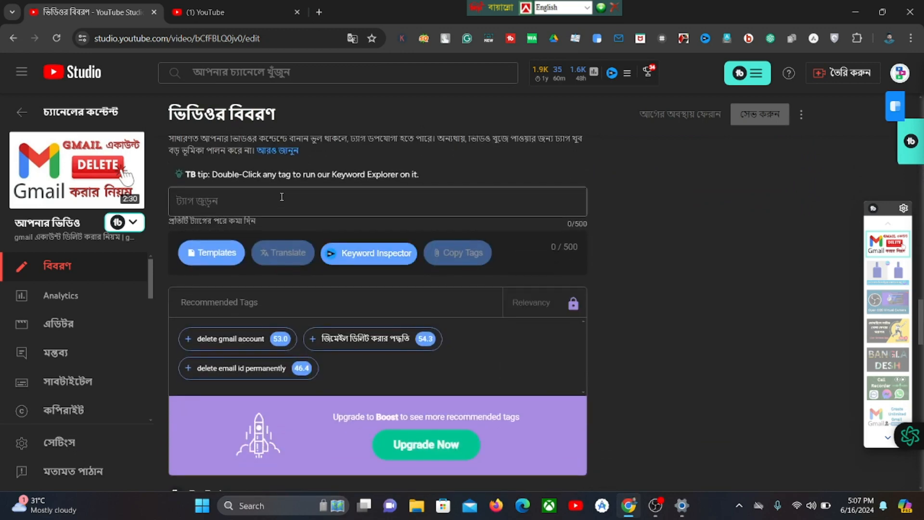
Examine the video details page's tags, vidIQ SEO score breakdown and settings, up to the title
click(281, 197)
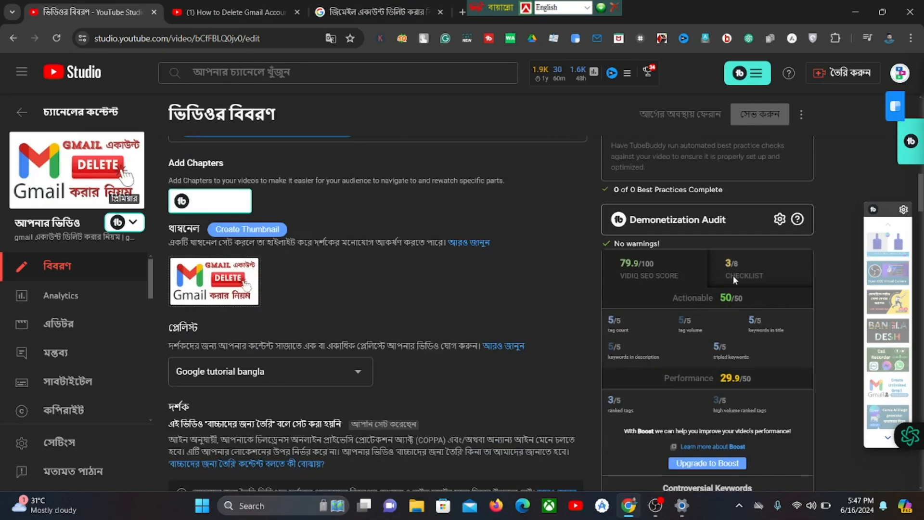
scroll(722, 328, down, 1)
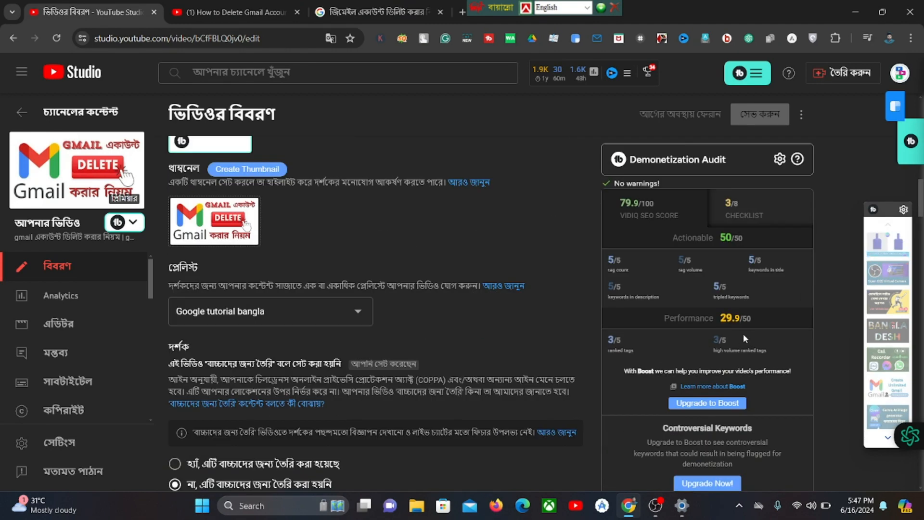
scroll(744, 333, down, 10)
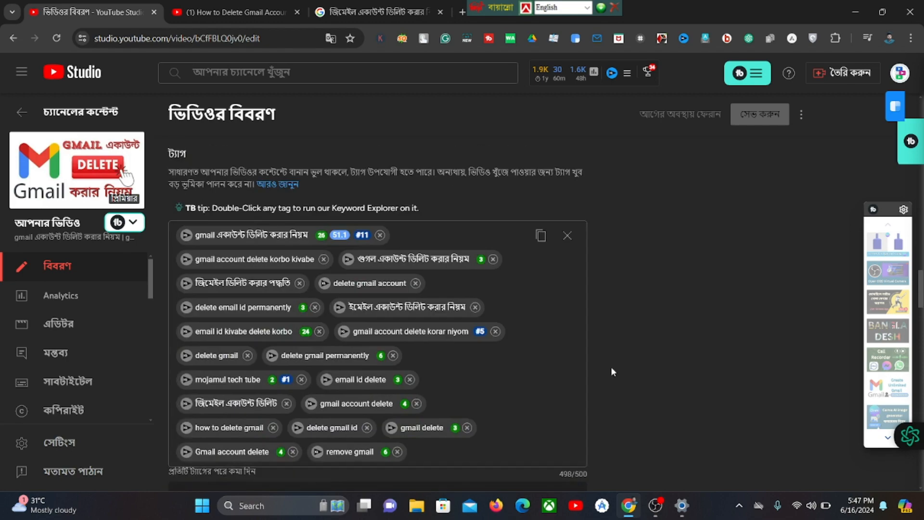
scroll(610, 366, up, 10)
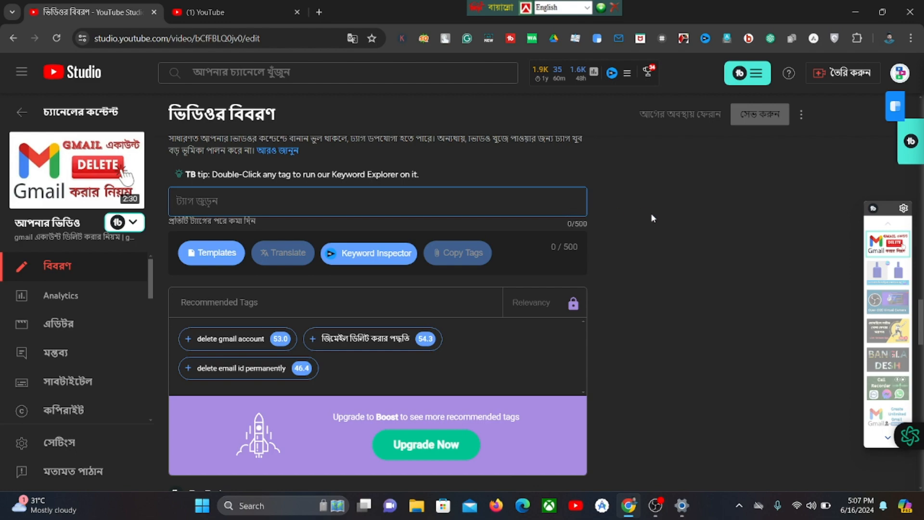
scroll(650, 217, up, 10)
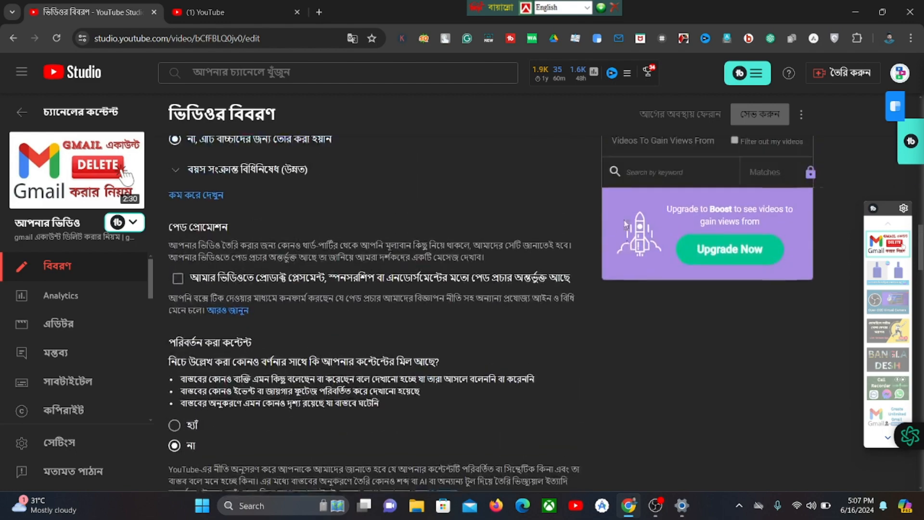
scroll(624, 224, up, 10)
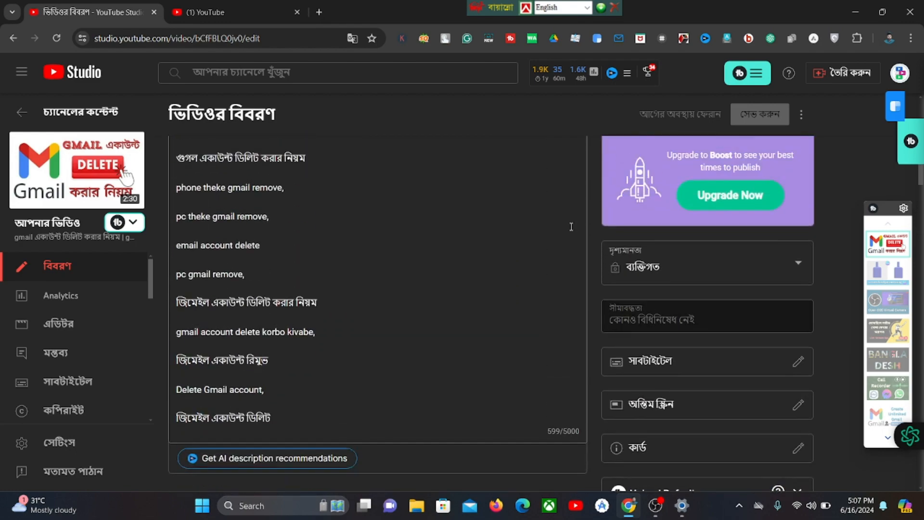
scroll(571, 226, up, 10)
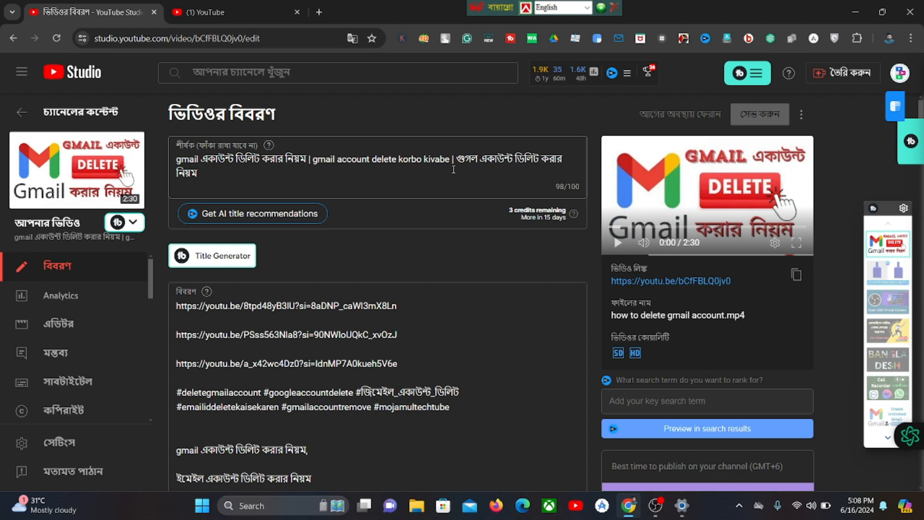
Examine the video's title, description links, hashtags and keyword lines, along with the audience settings and the tags section
scroll(433, 171, down, 3)
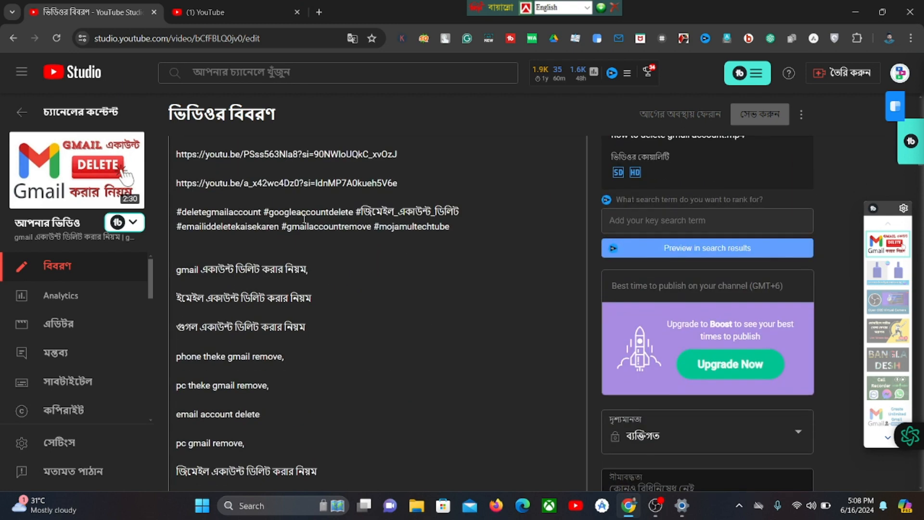
scroll(296, 268, down, 2)
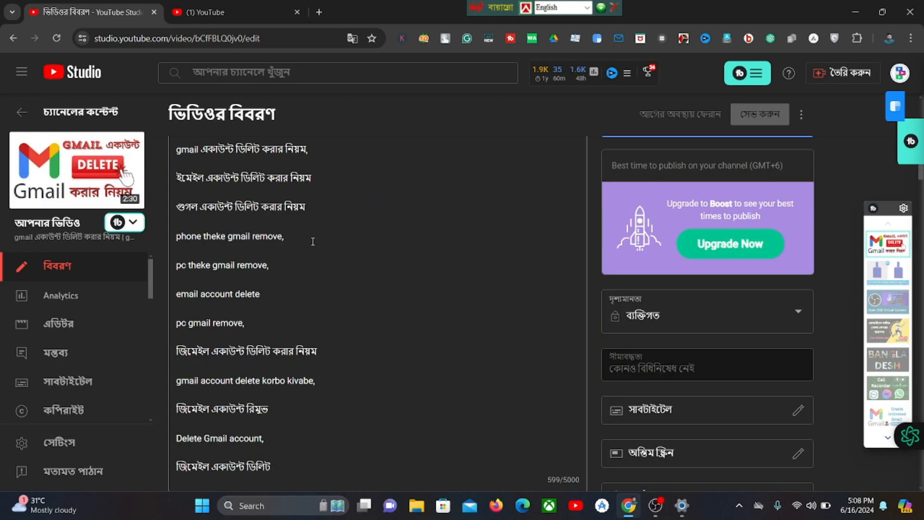
scroll(406, 208, down, 20)
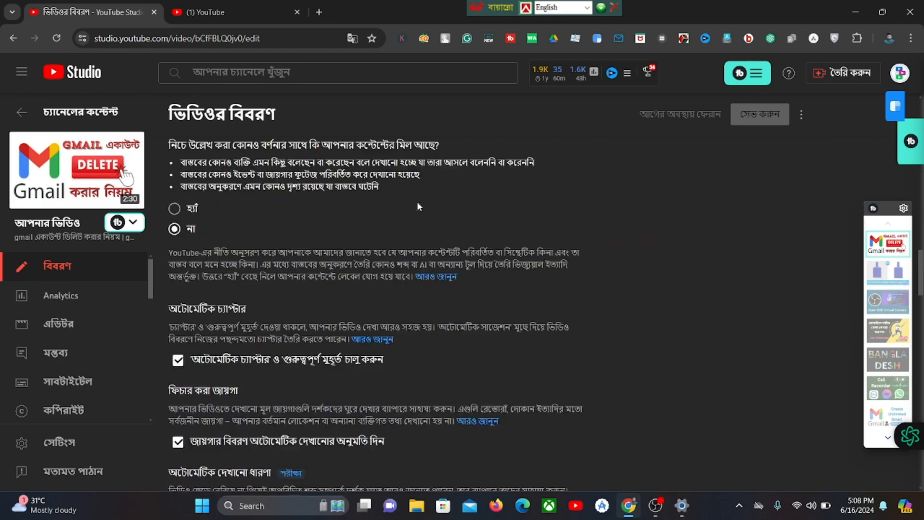
scroll(416, 201, down, 4)
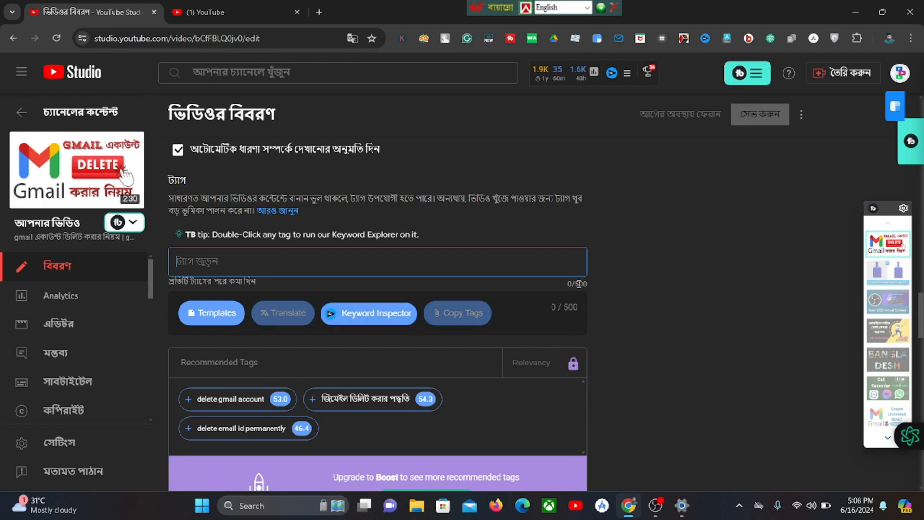
scroll(590, 234, up, 15)
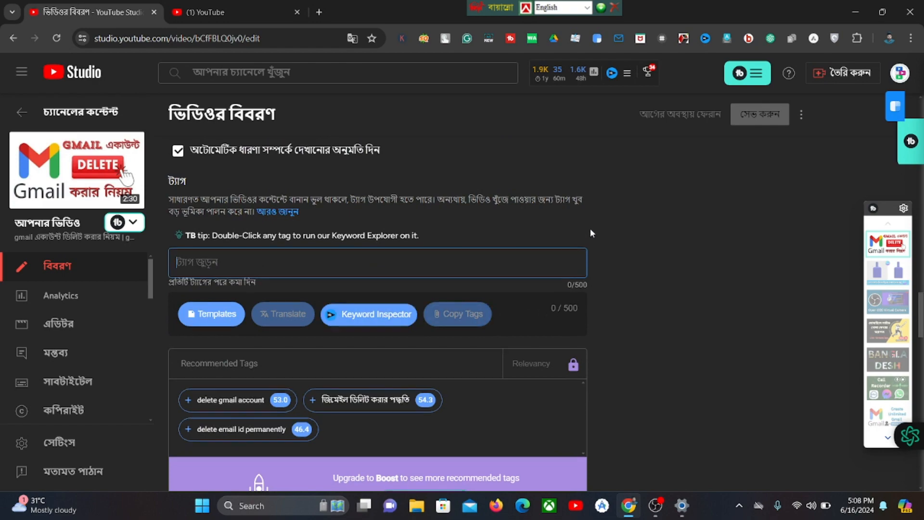
scroll(522, 220, up, 10)
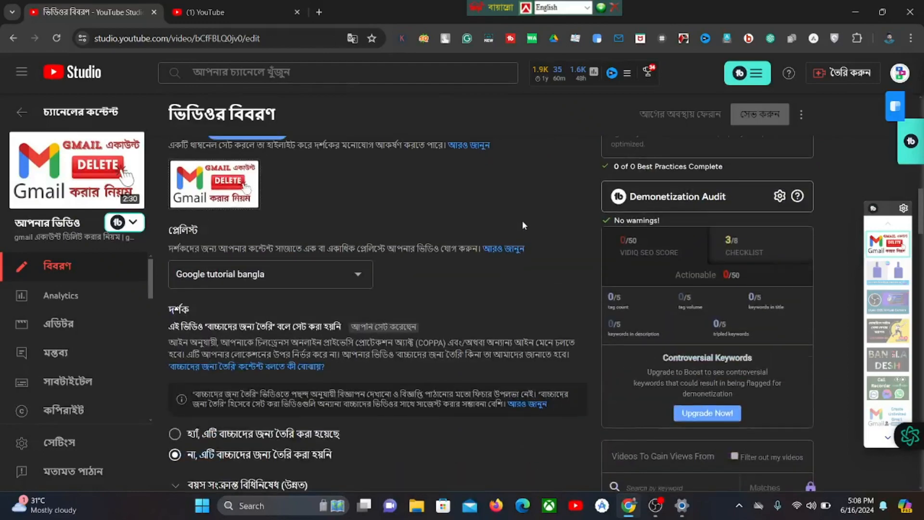
scroll(521, 220, up, 8)
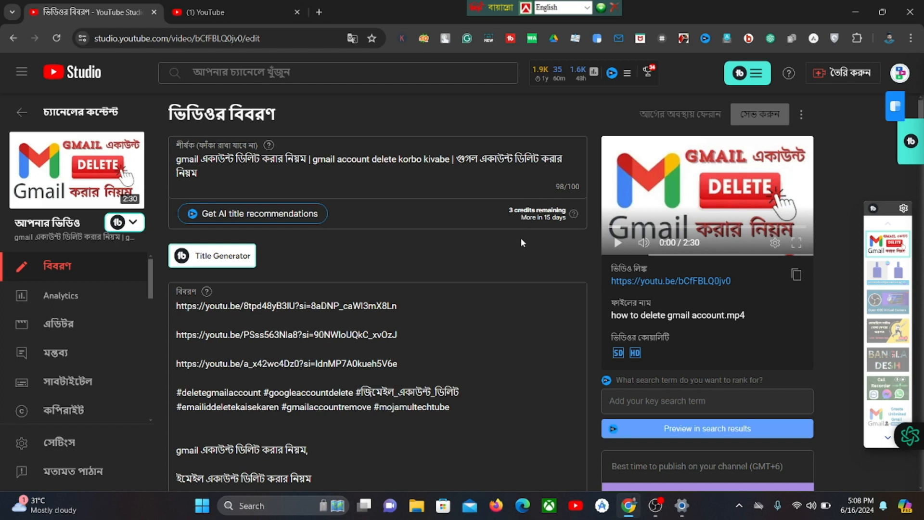
scroll(530, 248, down, 5)
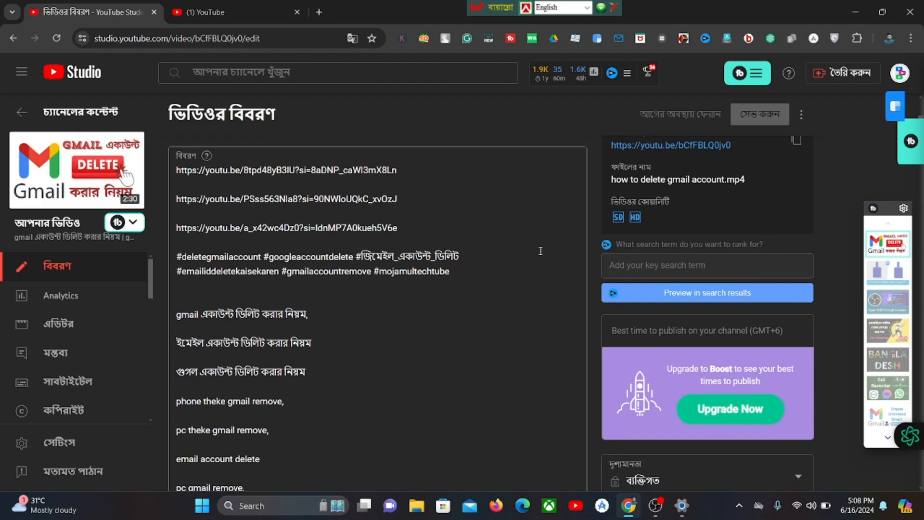
scroll(542, 249, down, 3)
scroll(542, 249, up, 5)
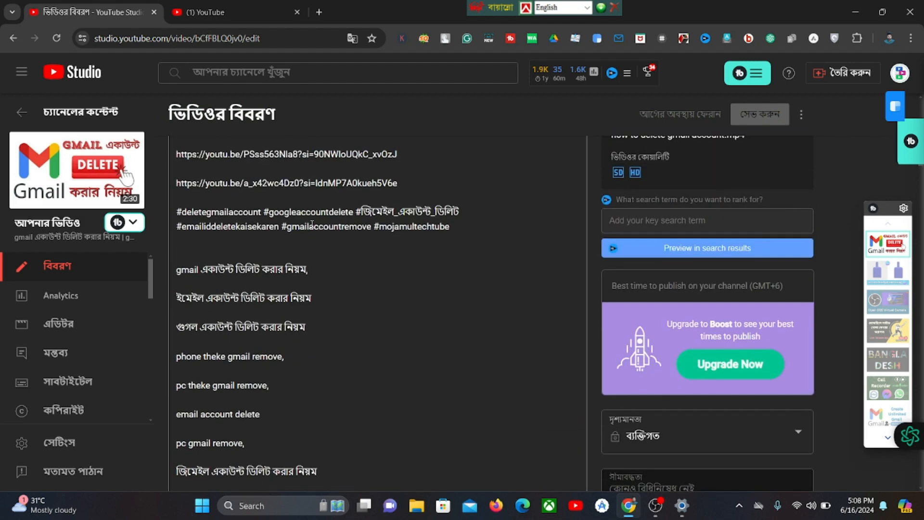
scroll(327, 261, up, 3)
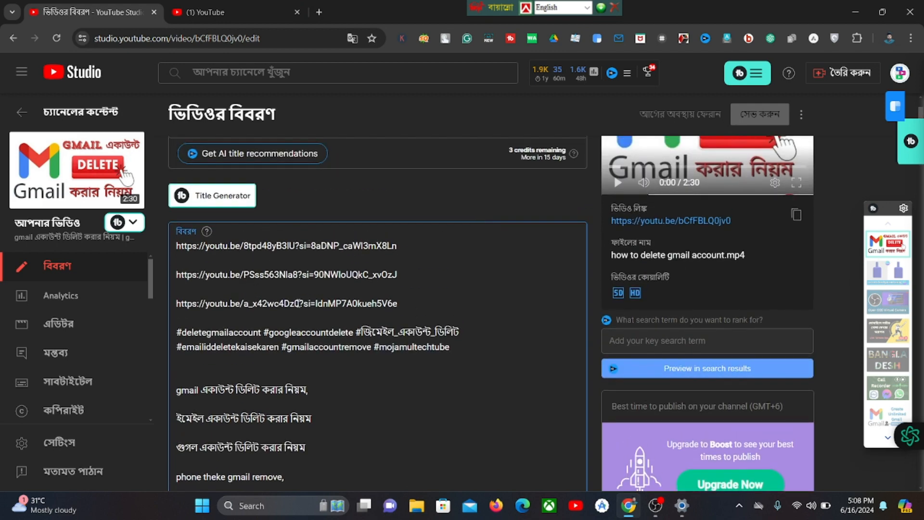
Inspect the video's cards with the playhead at 0:06:09, and leave the cards editor discarding changes
scroll(475, 266, down, 10)
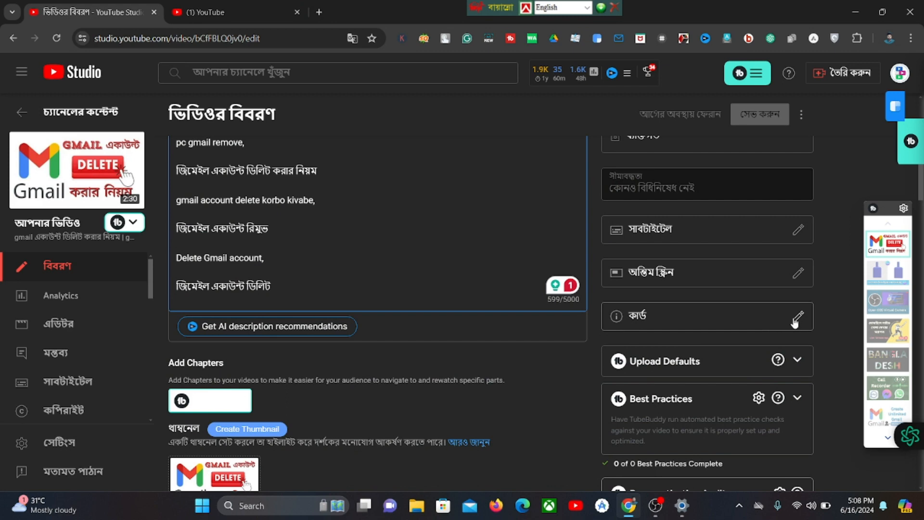
click(798, 317)
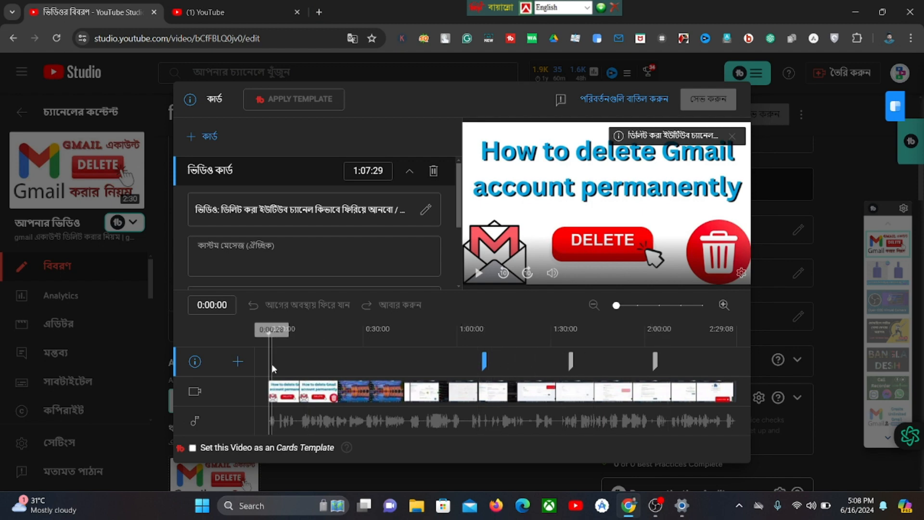
drag(270, 365, 289, 362)
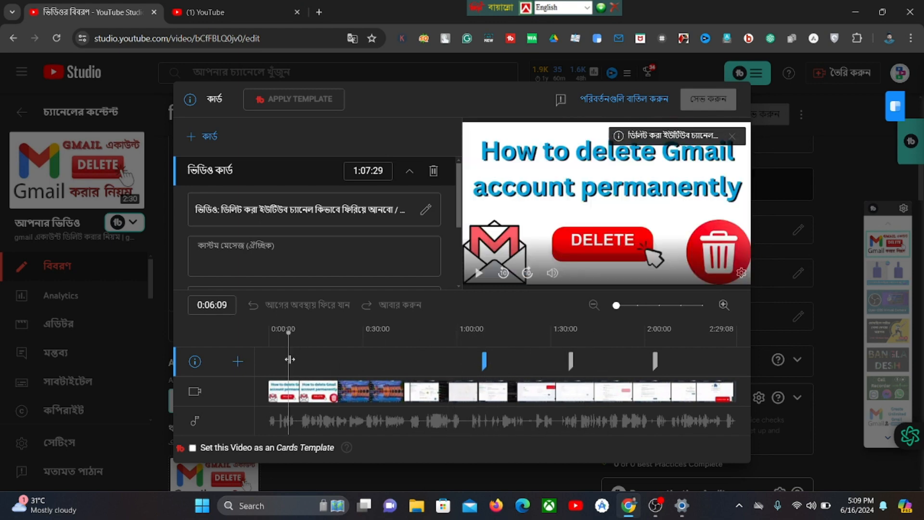
click(644, 102)
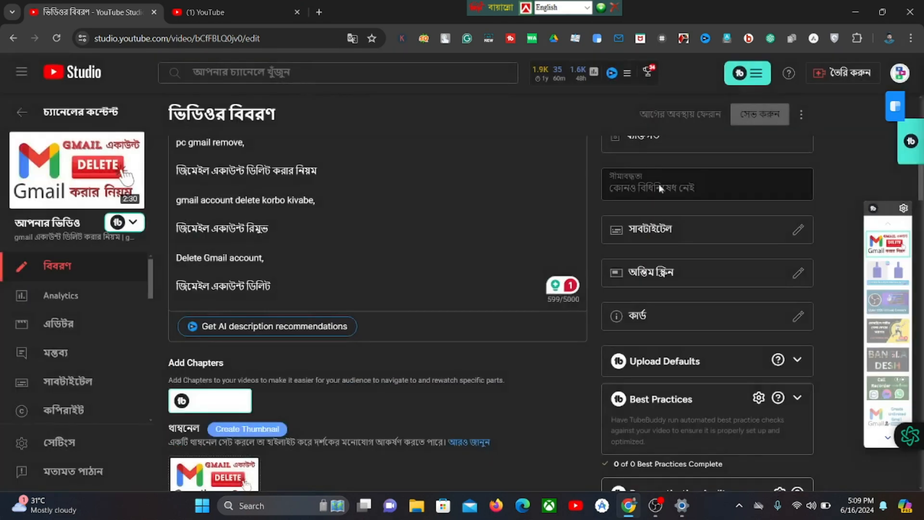
Inspect the end screen's Google tutorial bangla playlist element, and leave the end screen editor discarding changes
click(797, 274)
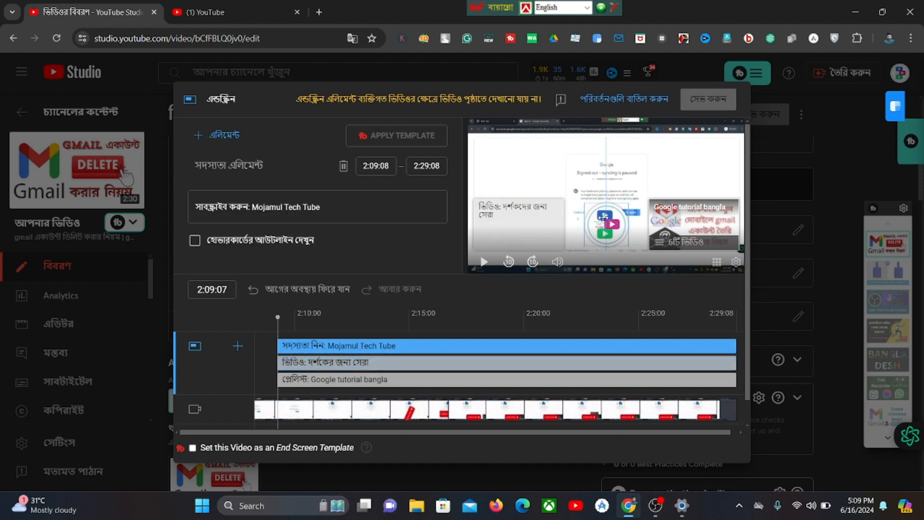
click(709, 226)
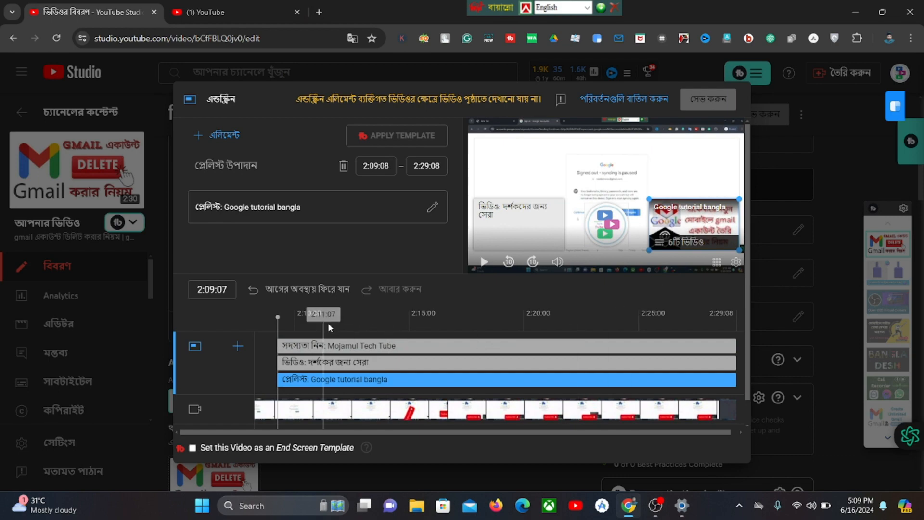
click(623, 99)
Review the video's thumbnail, playlist, audience setting and vidIQ SEO score, and return to the title
scroll(466, 191, down, 4)
scroll(466, 187, down, 4)
scroll(404, 189, up, 3)
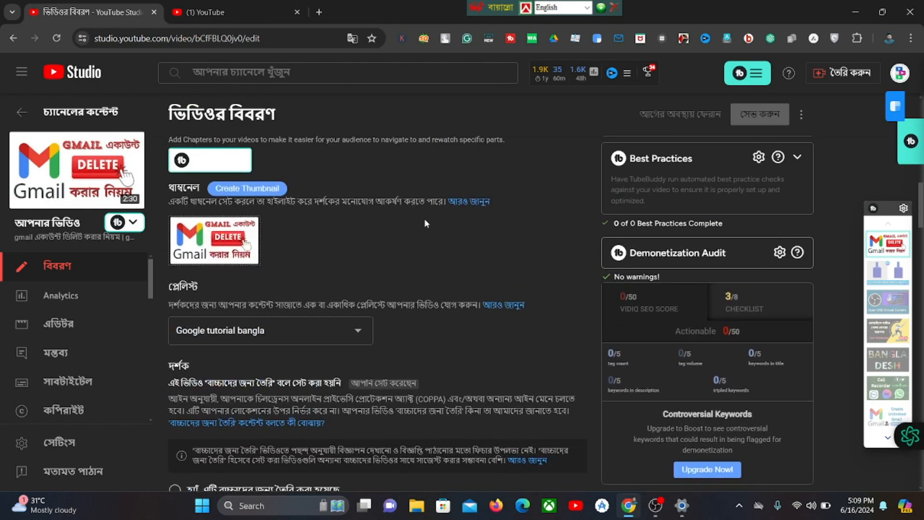
scroll(424, 216, down, 3)
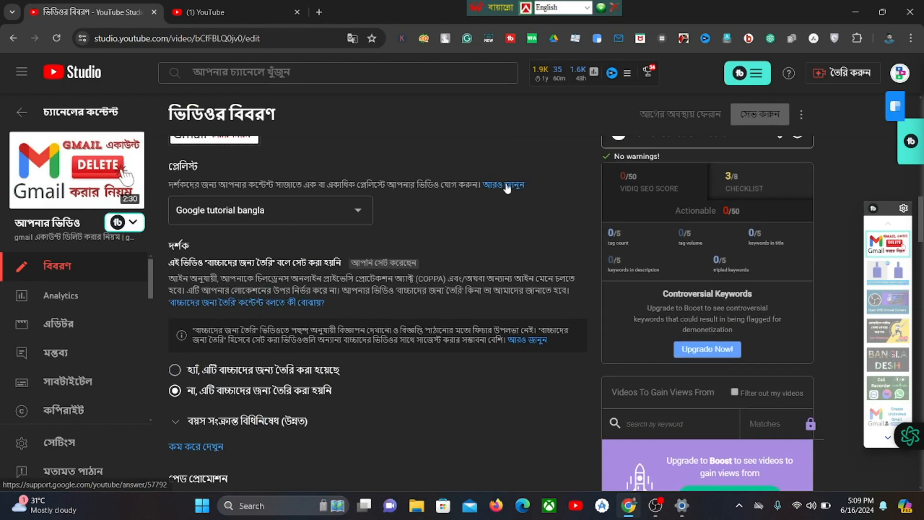
scroll(506, 184, up, 4)
scroll(508, 181, up, 10)
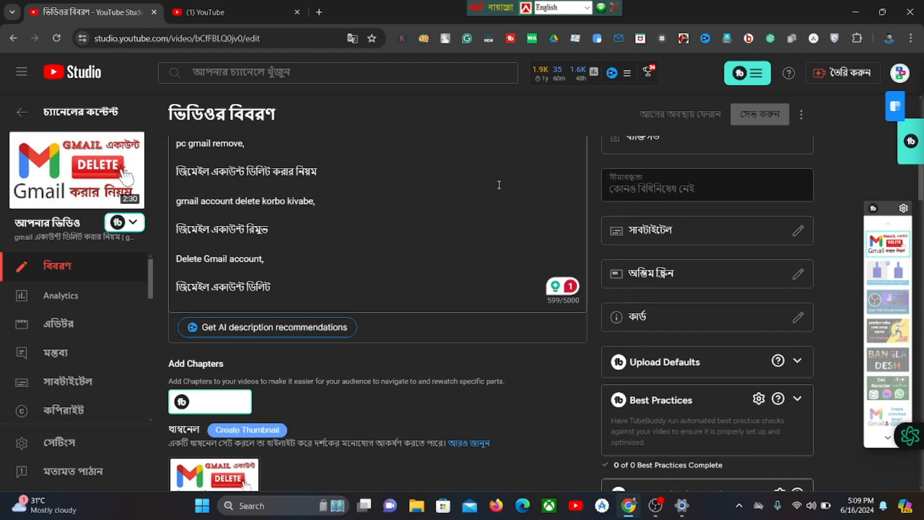
scroll(471, 193, up, 1)
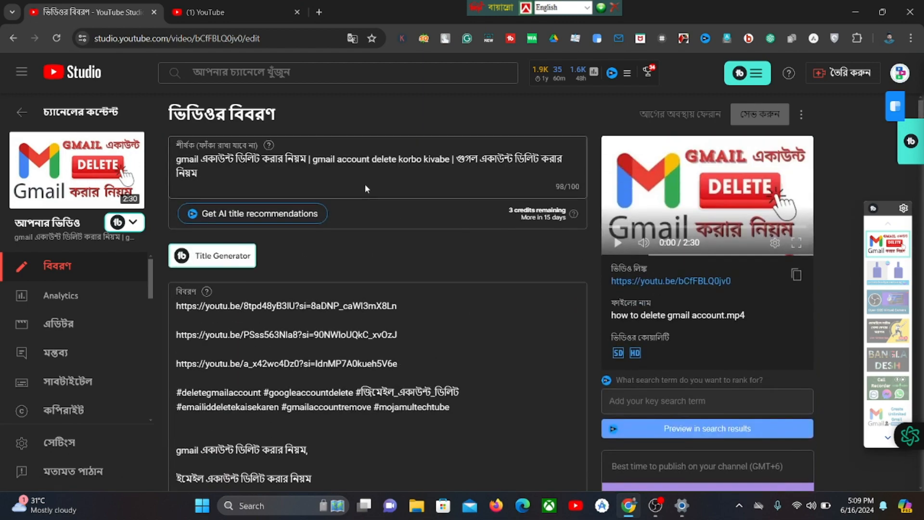
Copy the phrase "gmail account delete korbo kivabe" from the video title and open a new browser tab
drag(312, 158, 450, 159)
right_click(397, 161)
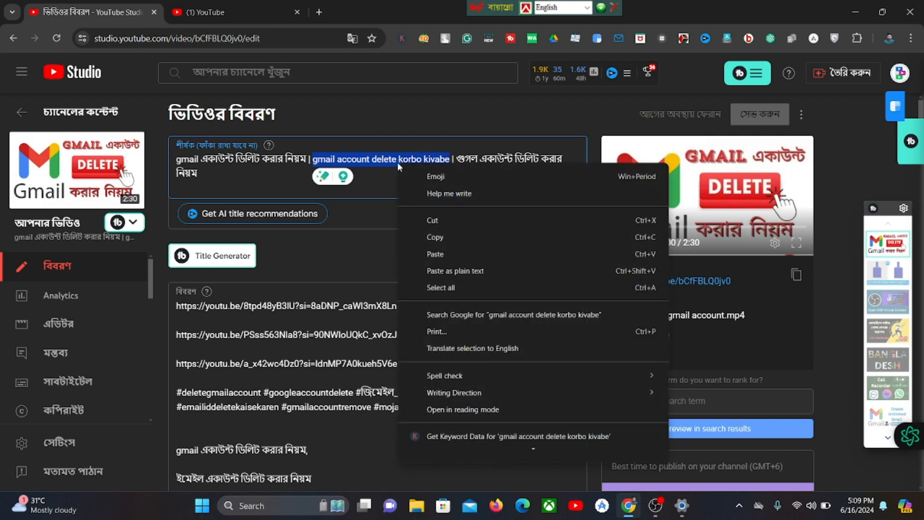
click(463, 232)
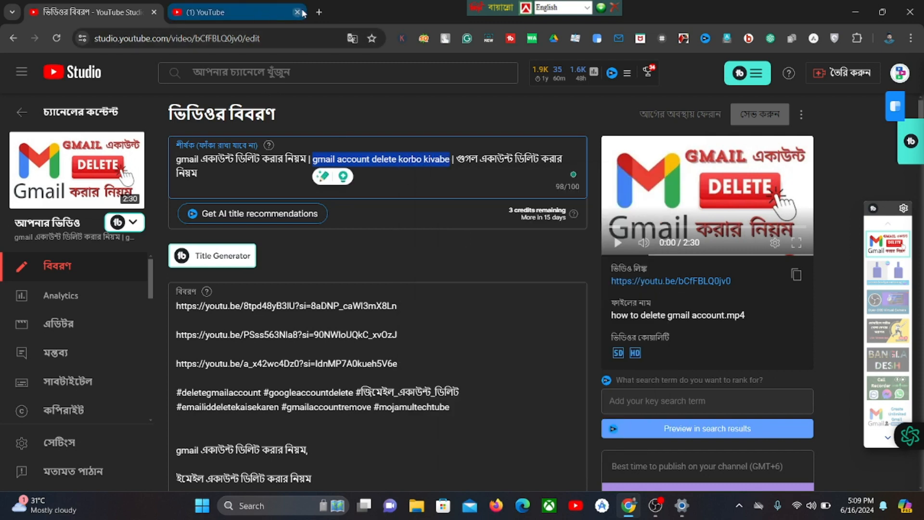
click(318, 12)
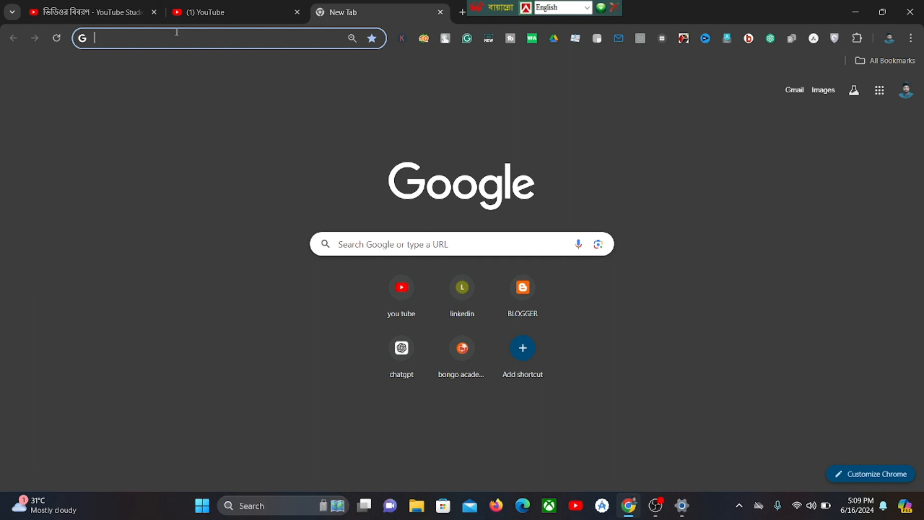
Check the recommended tags from vidIQ and TubeBuddy on the video details page, and return to the empty browser tab
click(122, 16)
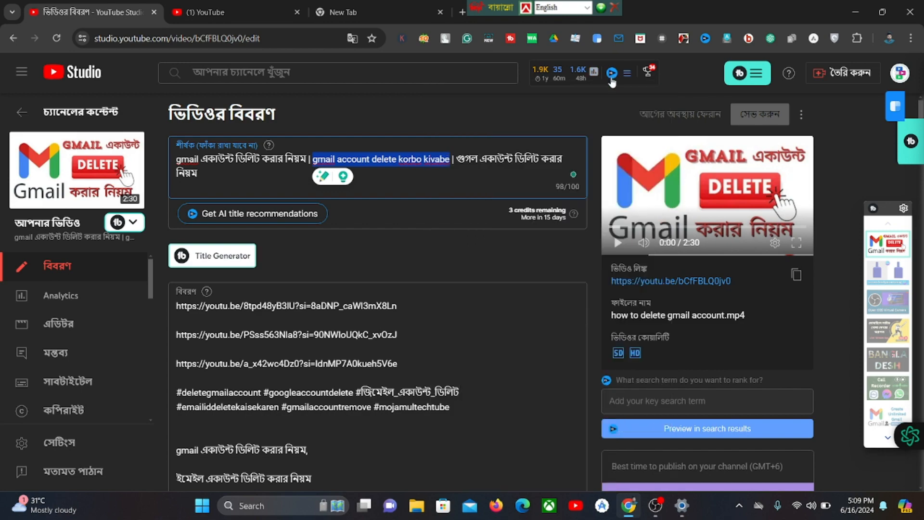
scroll(454, 223, down, 20)
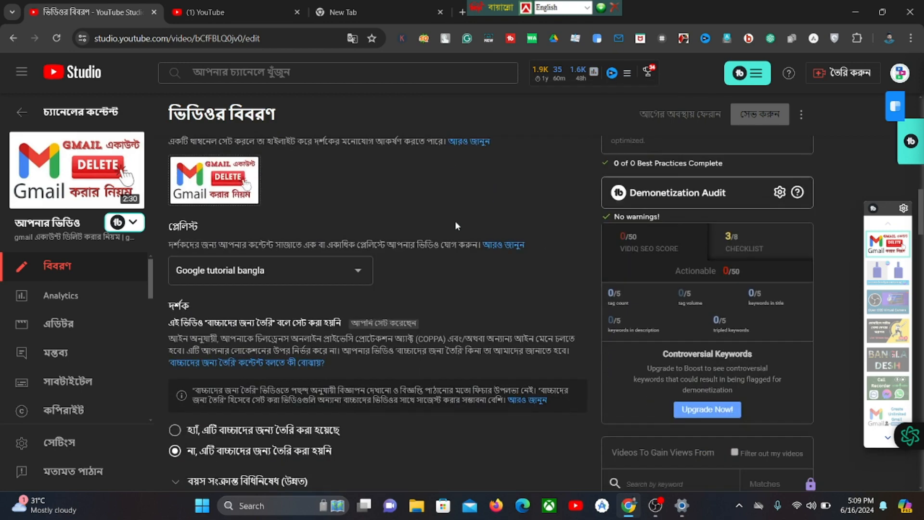
scroll(457, 218, down, 12)
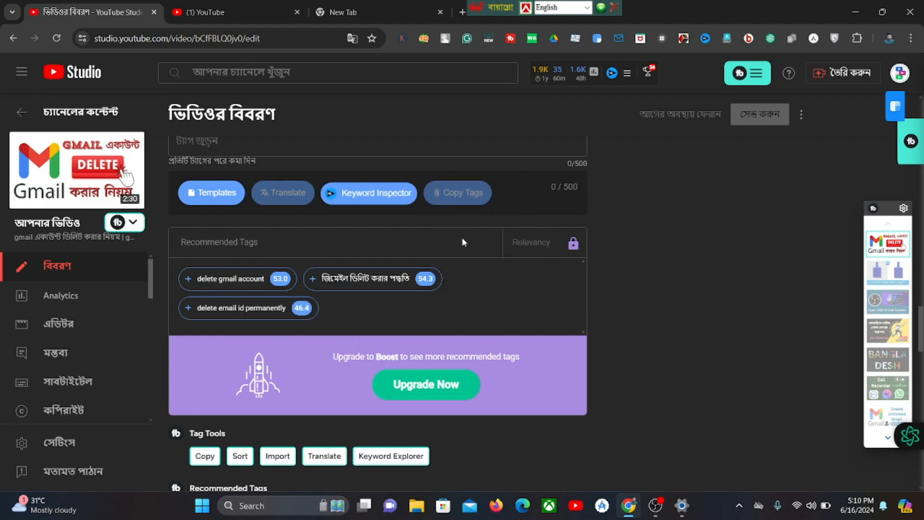
scroll(462, 237, down, 5)
scroll(465, 237, down, 3)
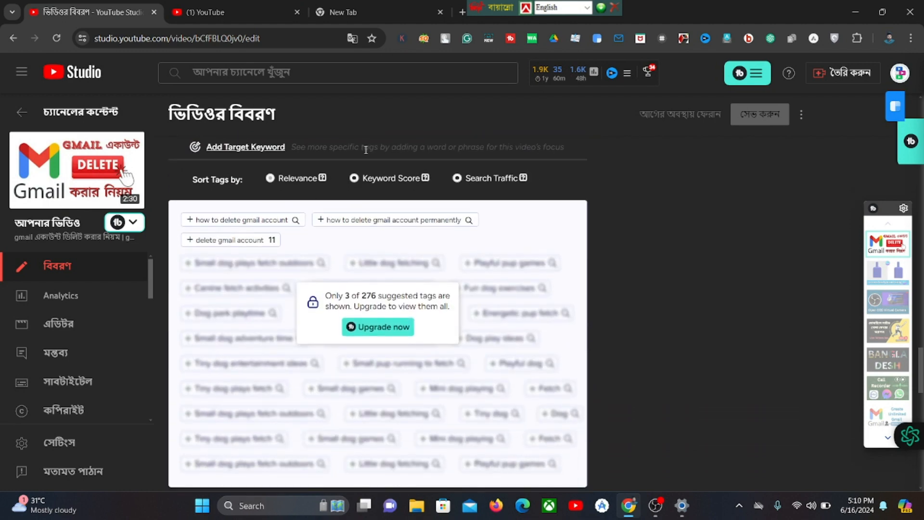
click(346, 13)
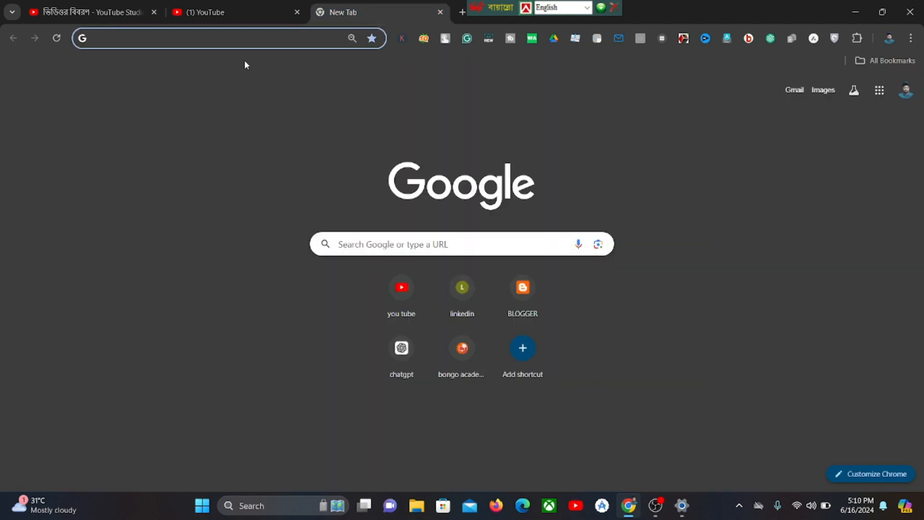
Search Google for "keyword research", open the Keyword Tool site and switch it to YouTube keywords
click(226, 39)
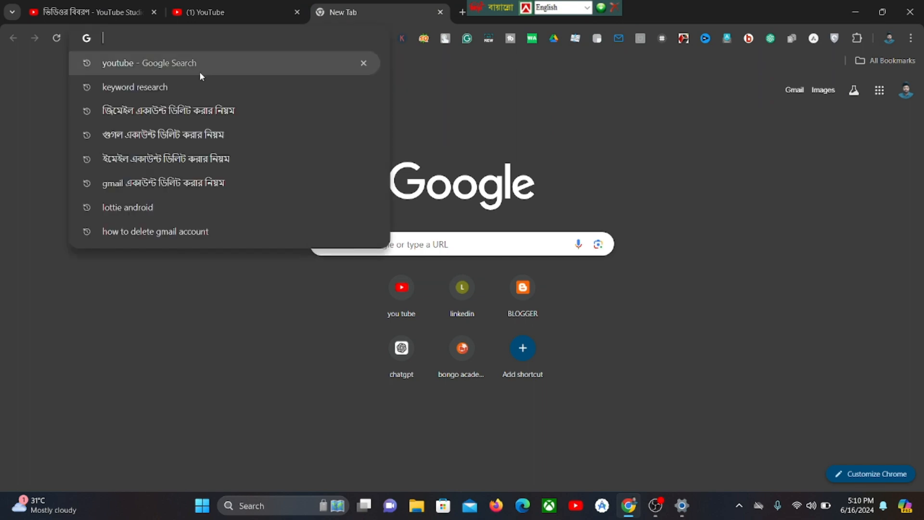
click(132, 87)
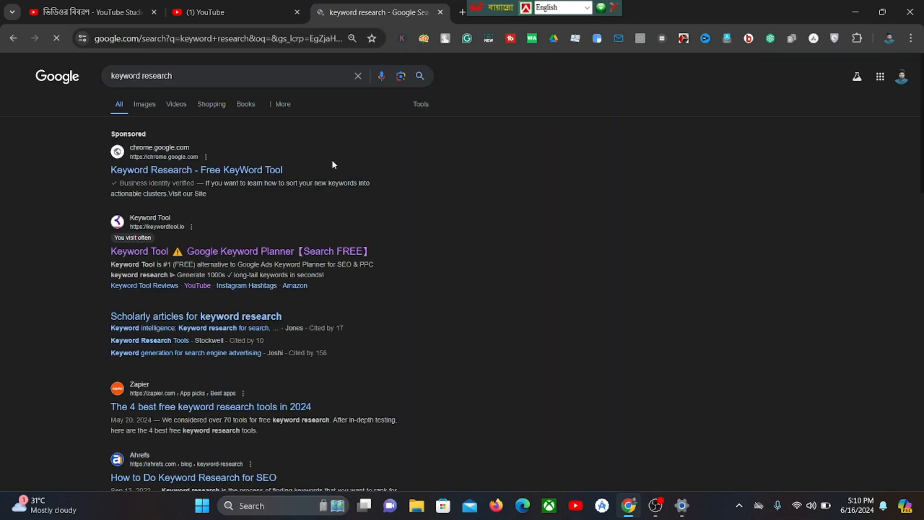
scroll(330, 161, down, 3)
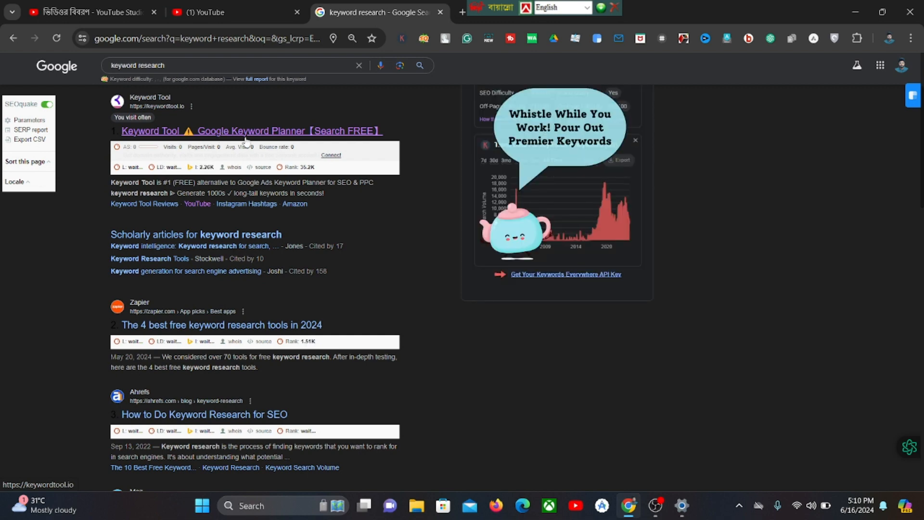
scroll(154, 175, up, 1)
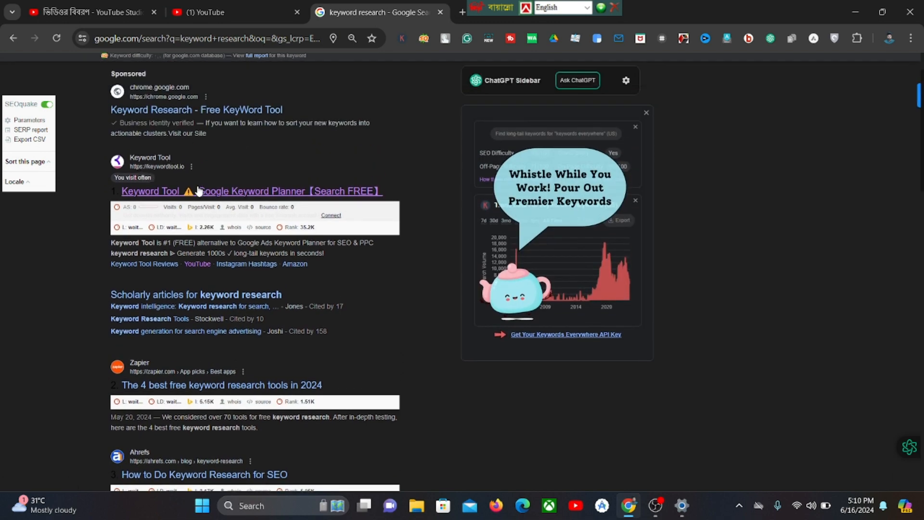
click(213, 194)
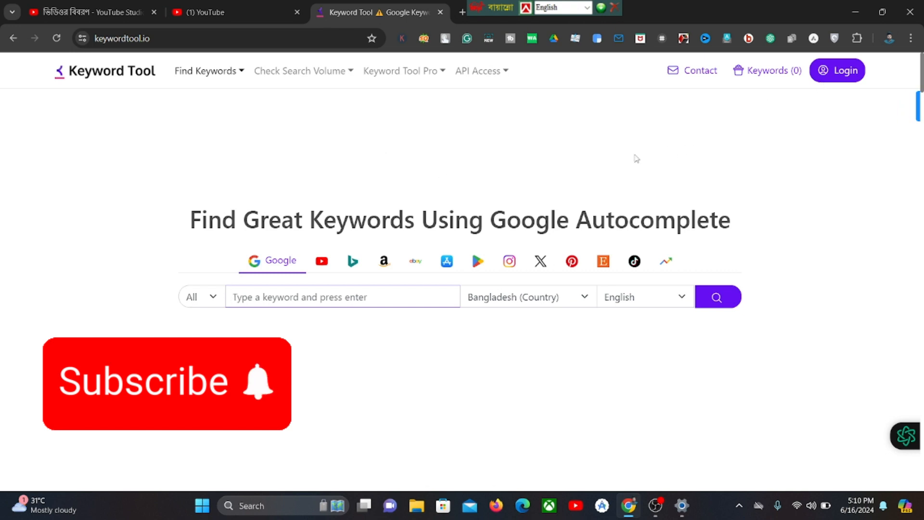
click(326, 265)
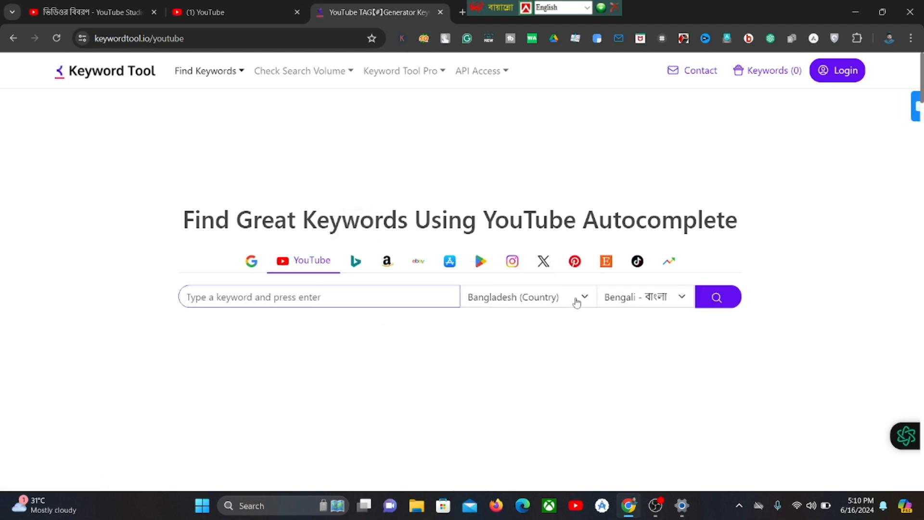
Check the available country and language options for the keyword search, keeping Bangladesh and Bengali
click(579, 297)
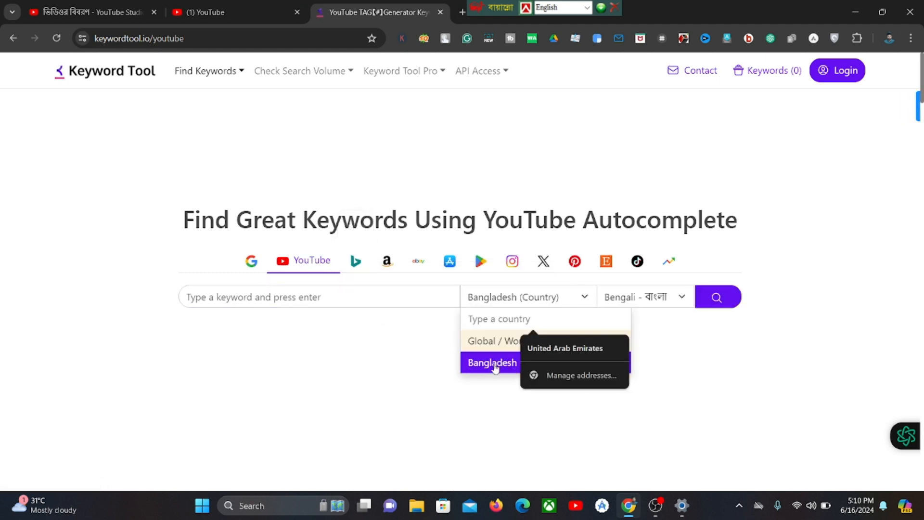
click(508, 298)
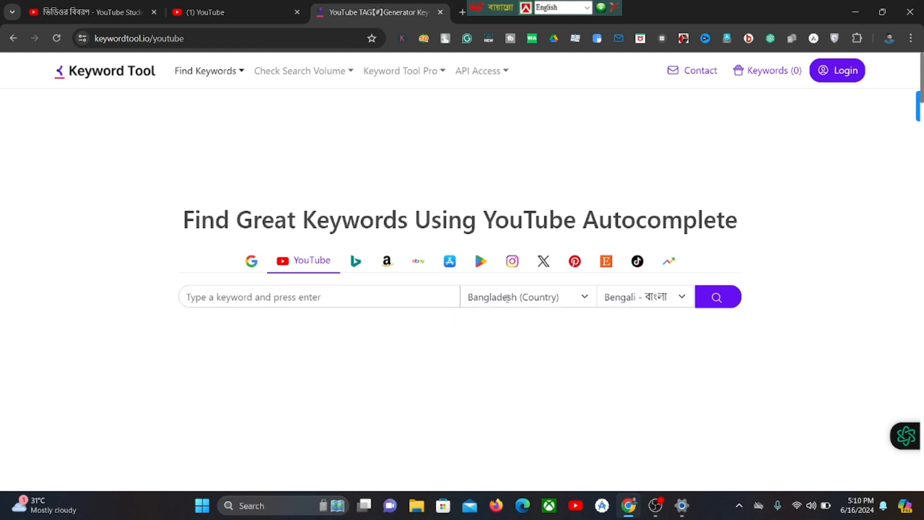
click(588, 296)
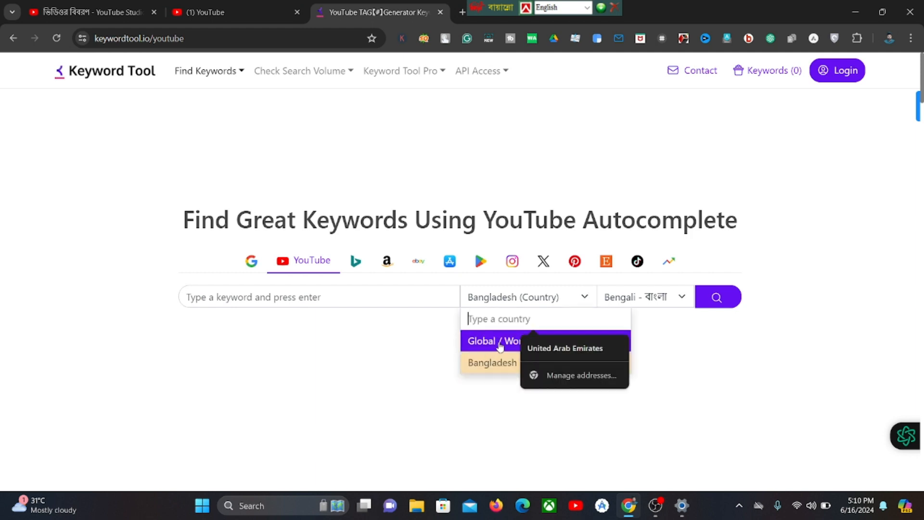
click(569, 294)
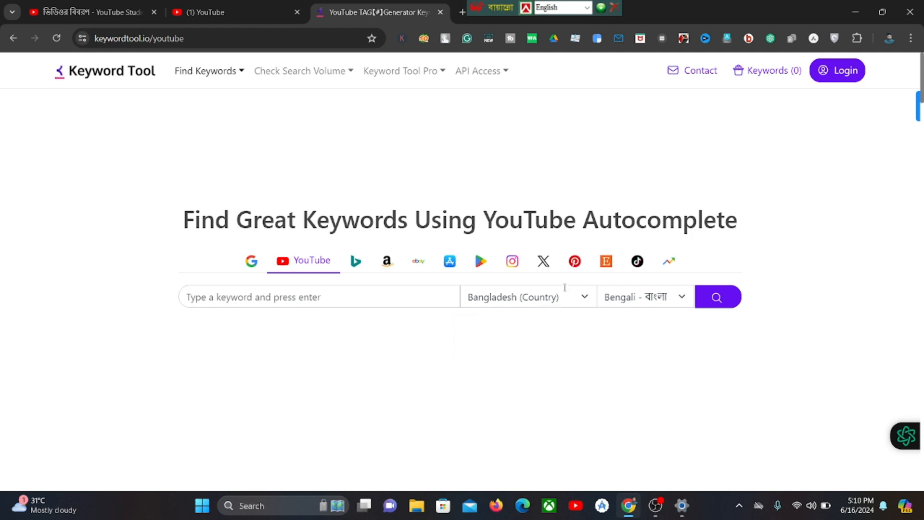
click(680, 300)
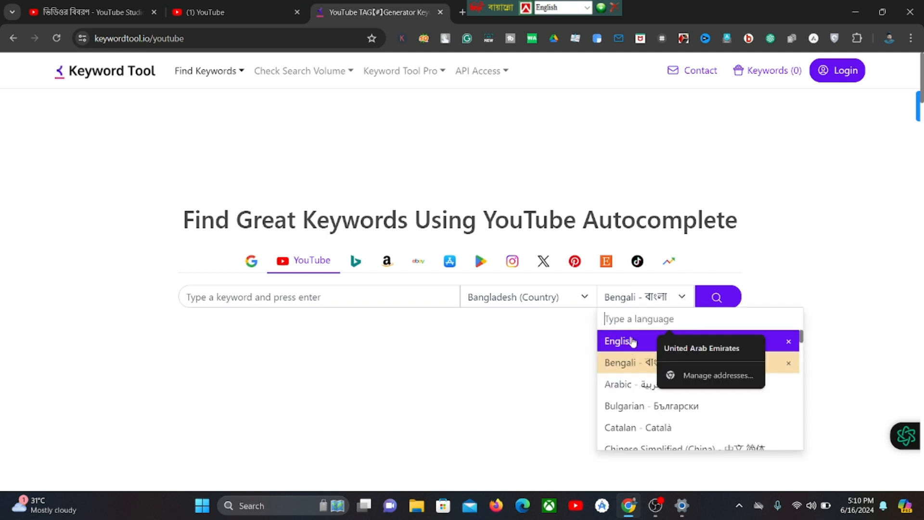
scroll(621, 374, down, 1)
scroll(619, 367, up, 1)
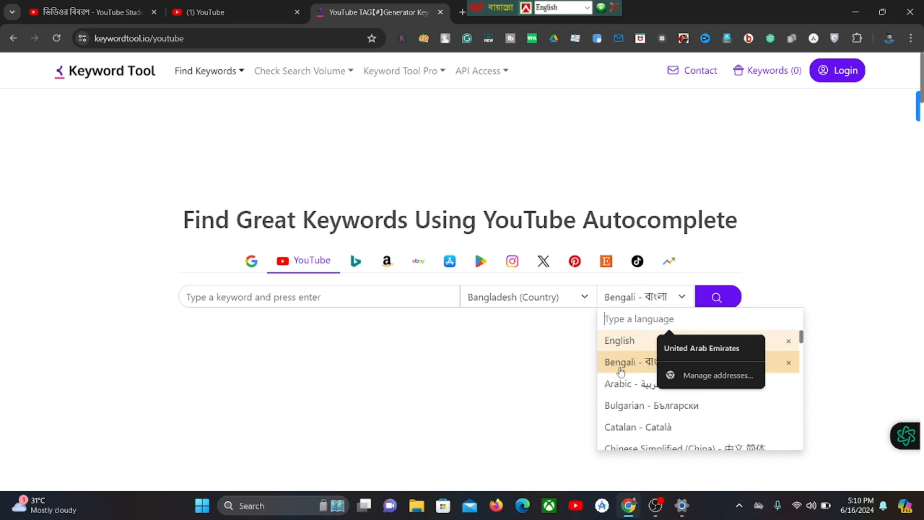
click(665, 299)
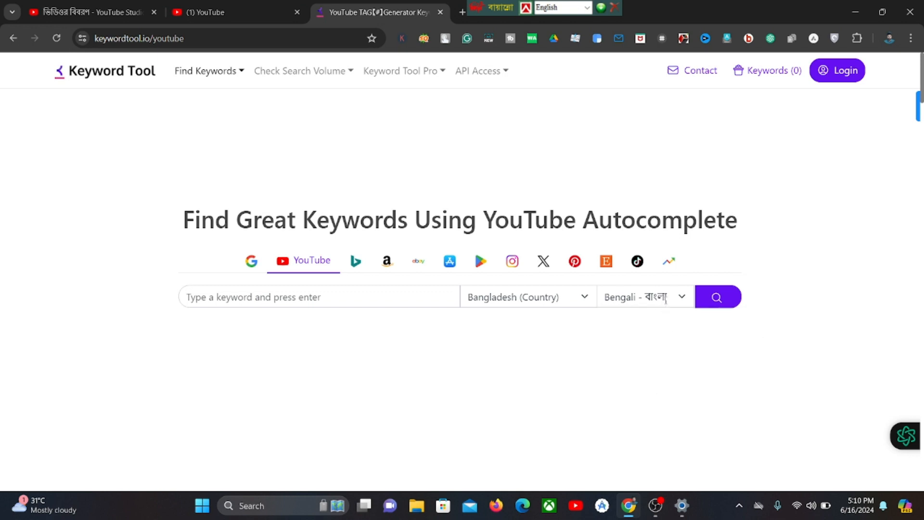
Search YouTube keywords for the copied phrase "gmail account delete korbo kivabe" and complete the human verification
click(276, 299)
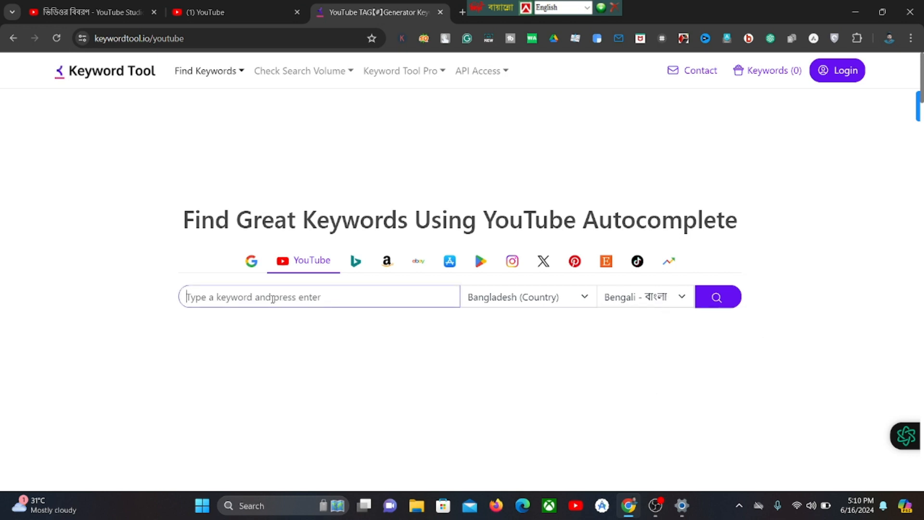
right_click(276, 300)
scroll(313, 192, down, 1)
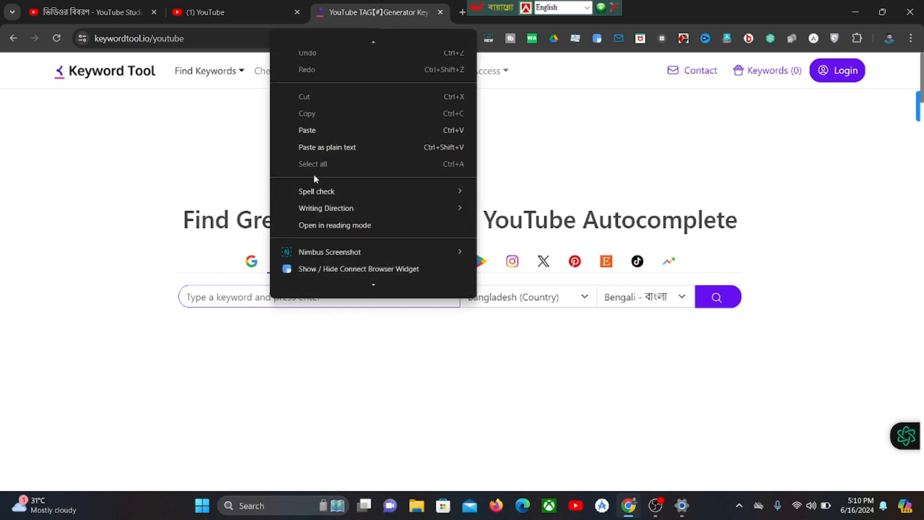
click(329, 131)
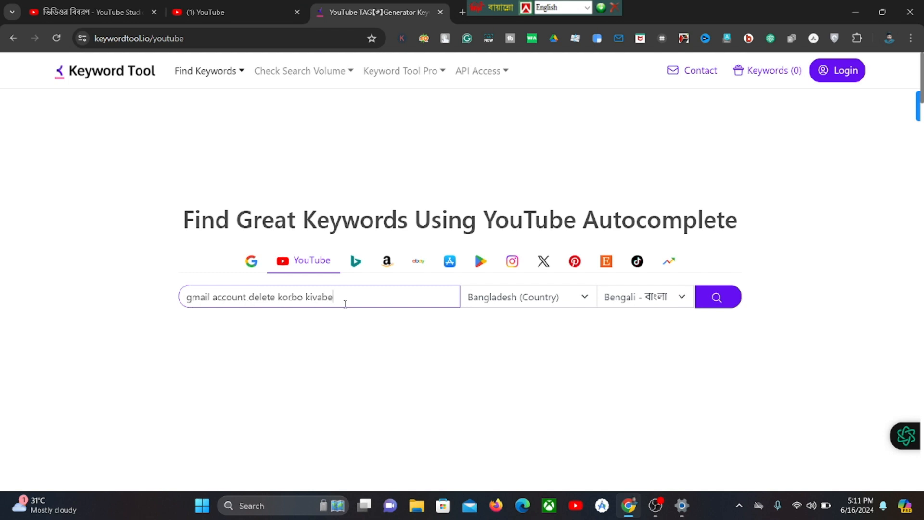
click(725, 305)
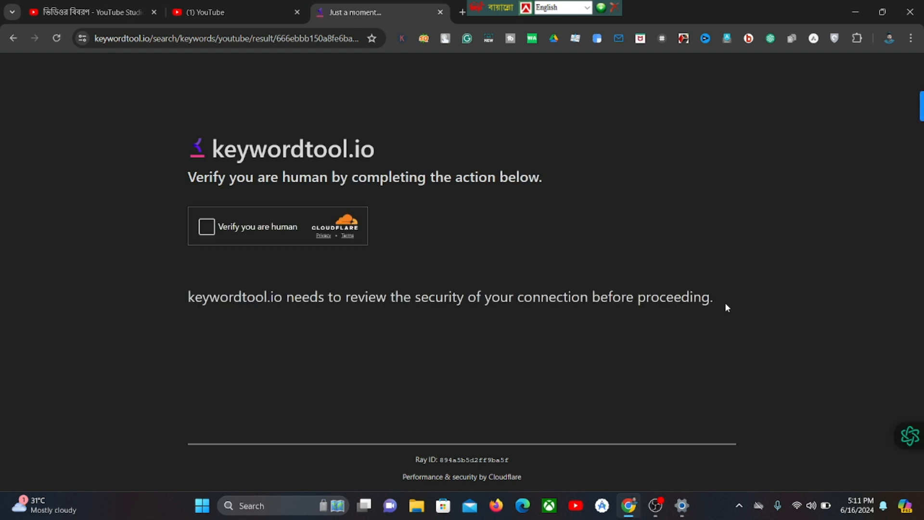
click(207, 227)
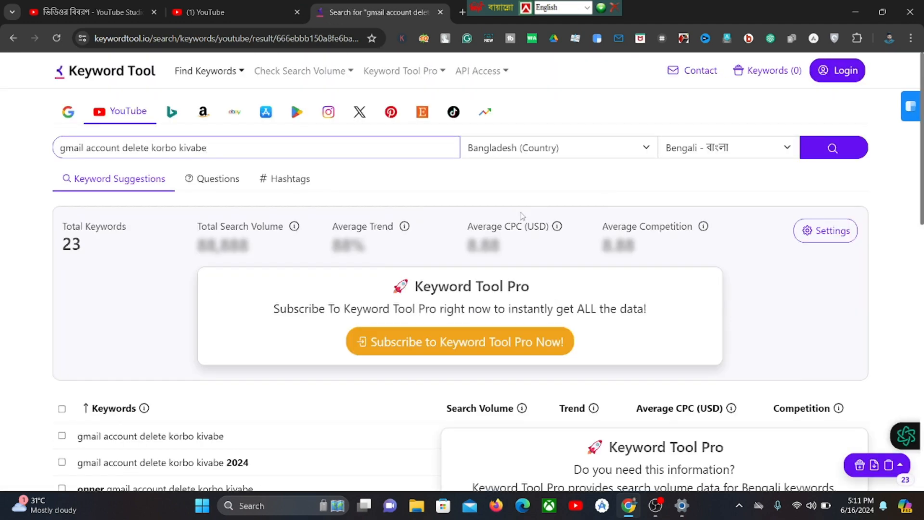
Read through the keyword suggestions for the searched phrase to find ones that suit the video
scroll(474, 204, down, 2)
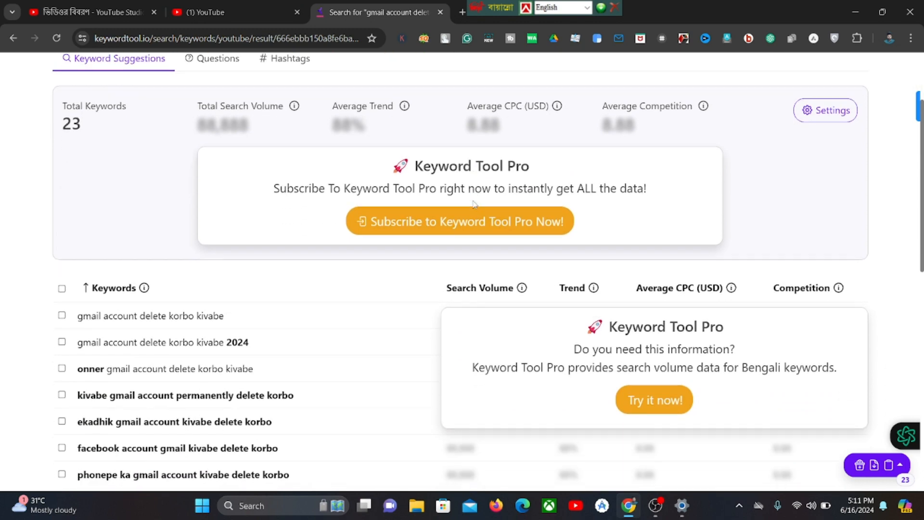
scroll(475, 204, up, 2)
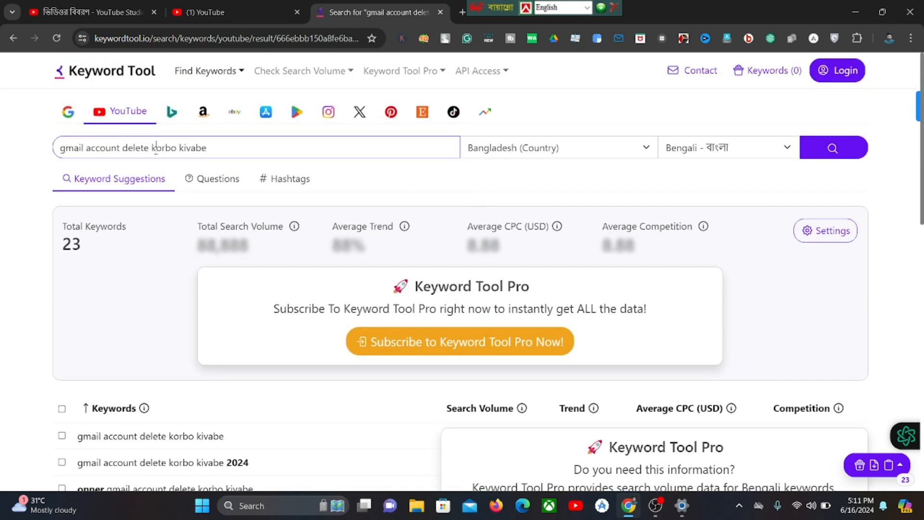
scroll(250, 148, down, 5)
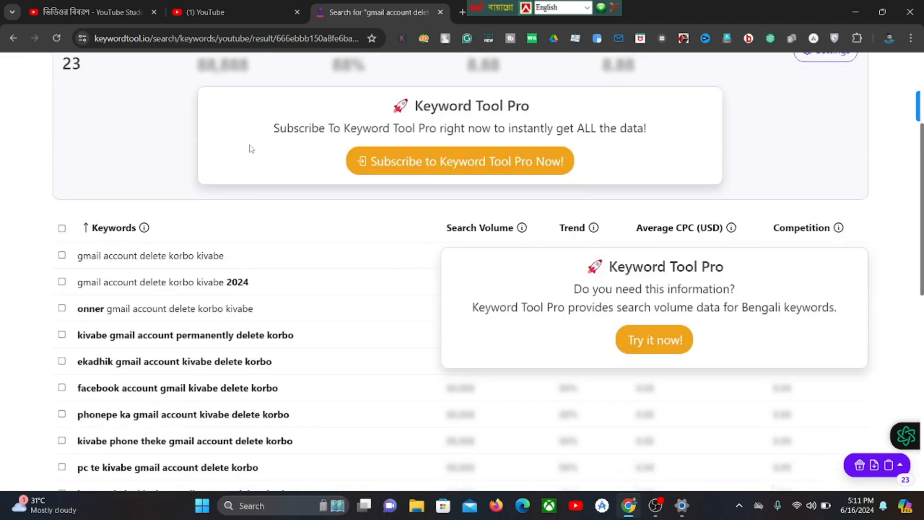
scroll(250, 149, up, 1)
scroll(250, 149, down, 1)
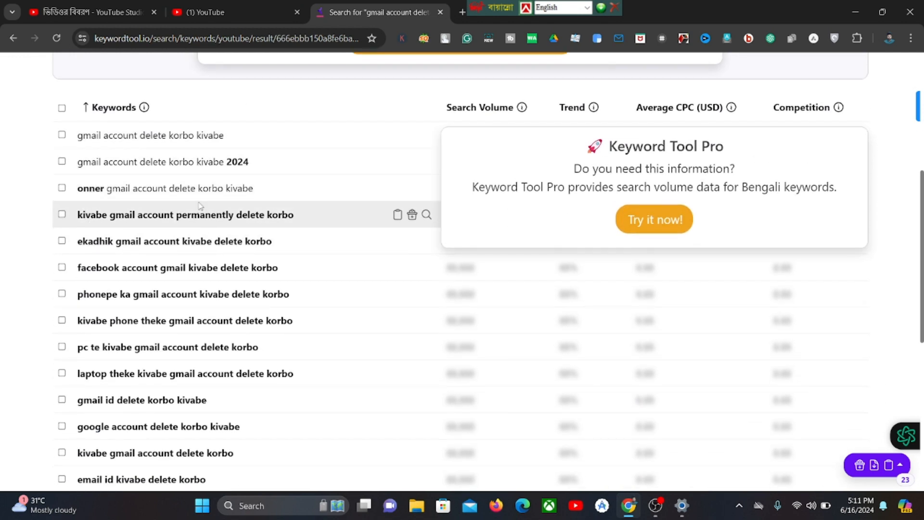
scroll(200, 206, down, 2)
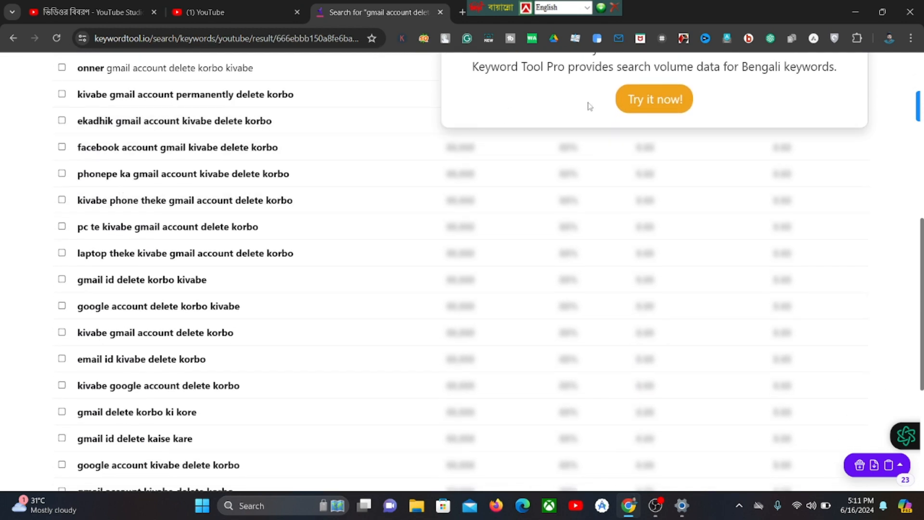
scroll(590, 106, up, 1)
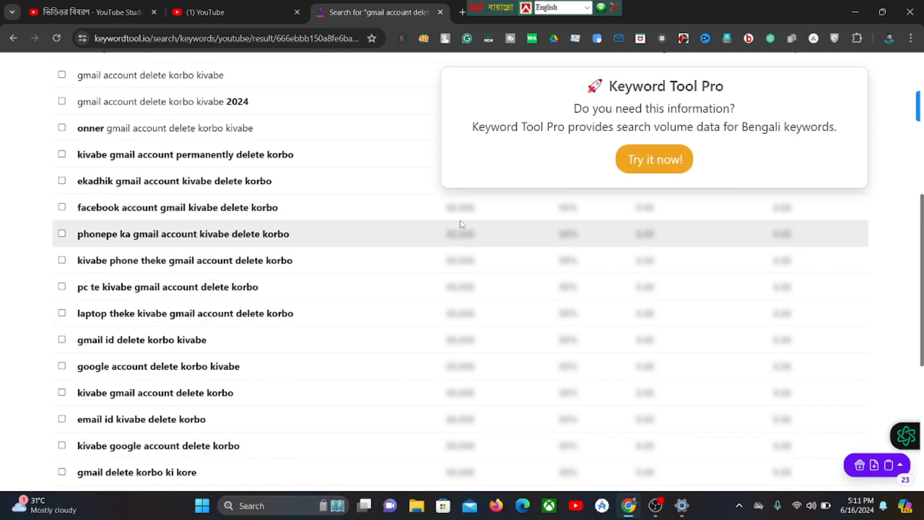
scroll(461, 223, down, 1)
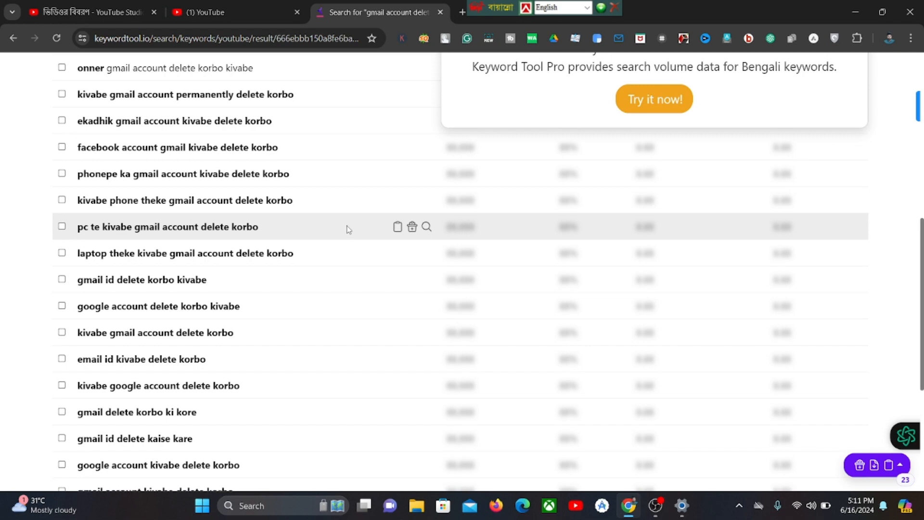
Select the suggestions "gmail id delete korbo kivabe", "google account delete korbo kivabe", "kivabe gmail account delete korbo" and "email id kivabe delete korbo"
scroll(349, 228, down, 1)
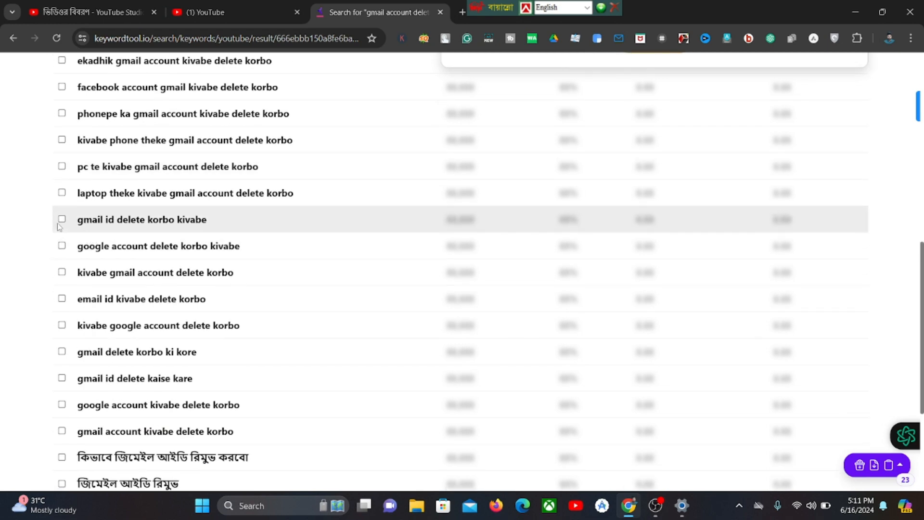
click(62, 220)
scroll(241, 223, down, 1)
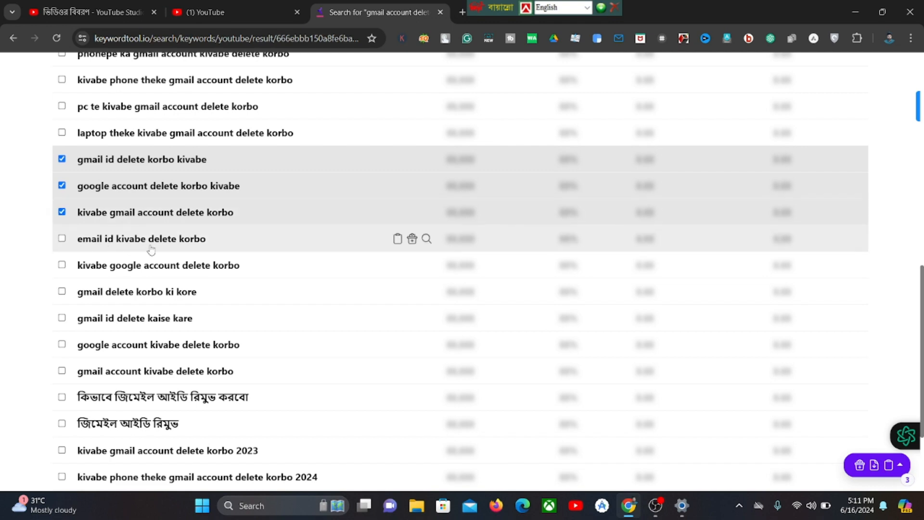
click(62, 239)
scroll(238, 231, down, 1)
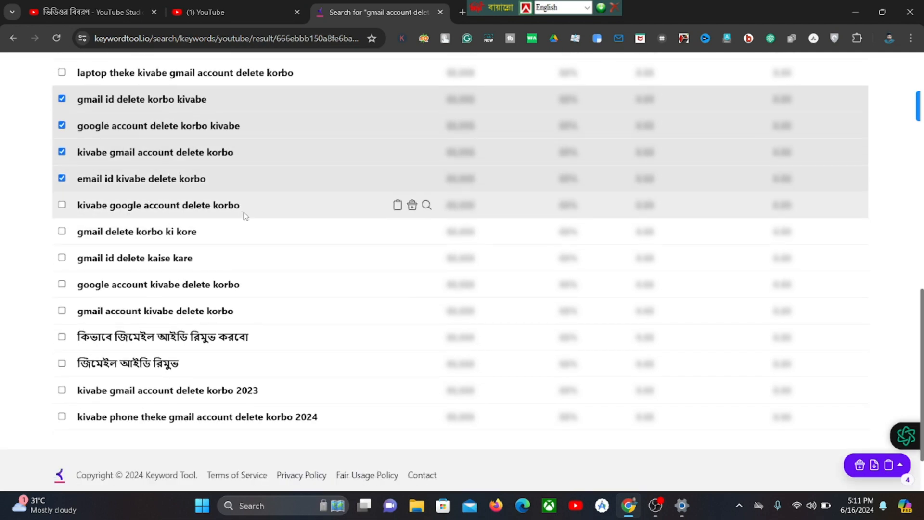
Add "kivabe google account delete korbo" and "gmail delete korbo ki kore" to the selected keywords, leaving "gmail id delete kaise kare" unselected
click(61, 205)
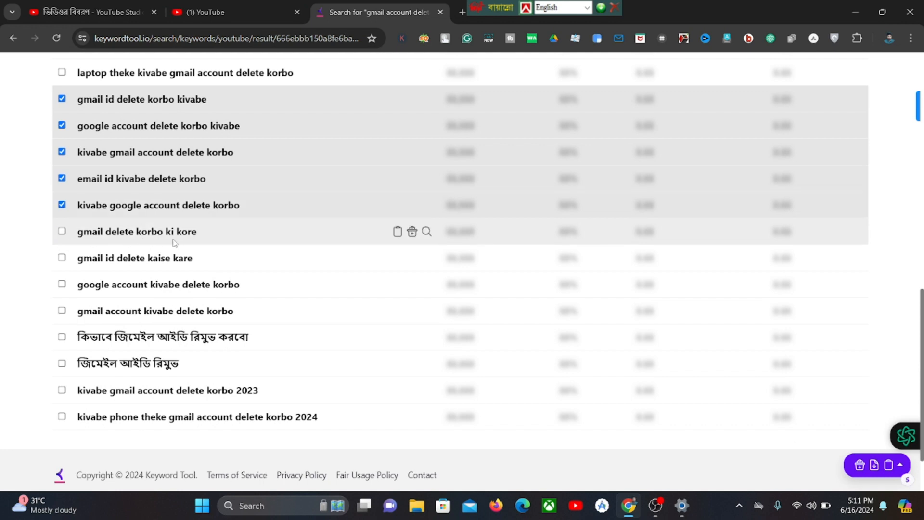
click(62, 231)
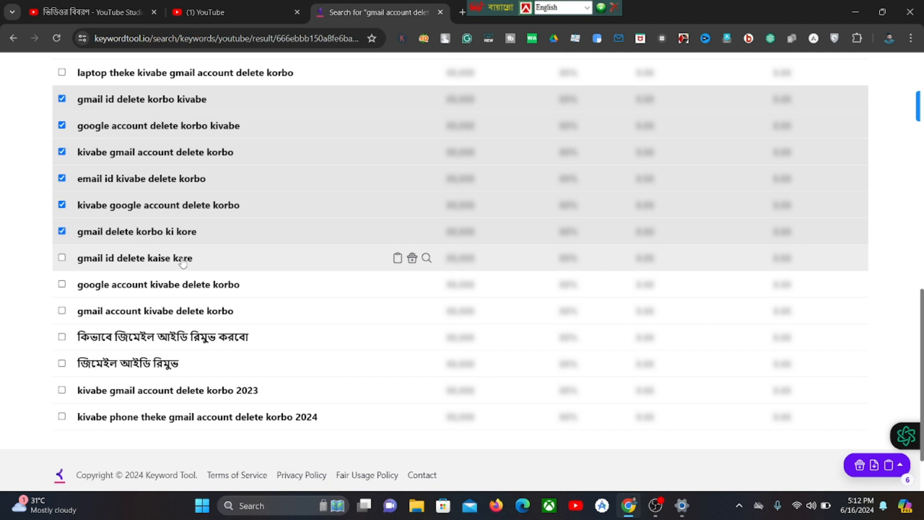
click(62, 258)
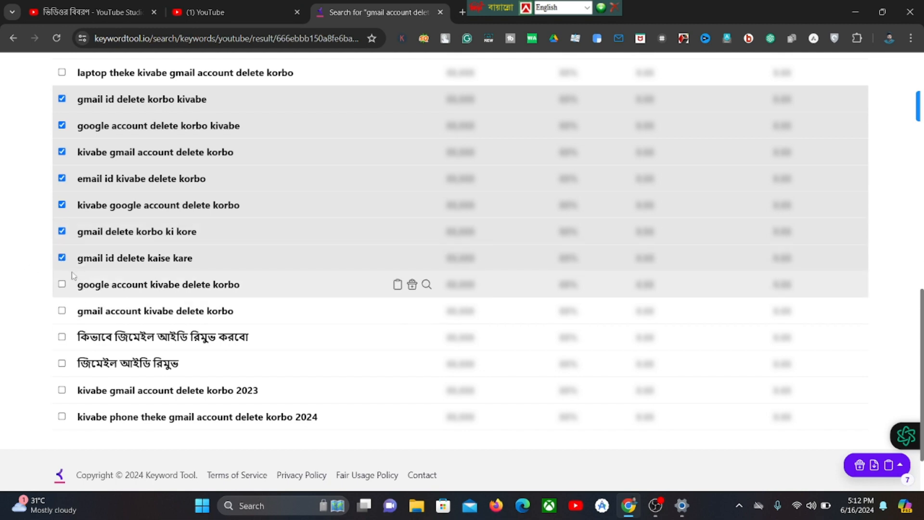
click(62, 258)
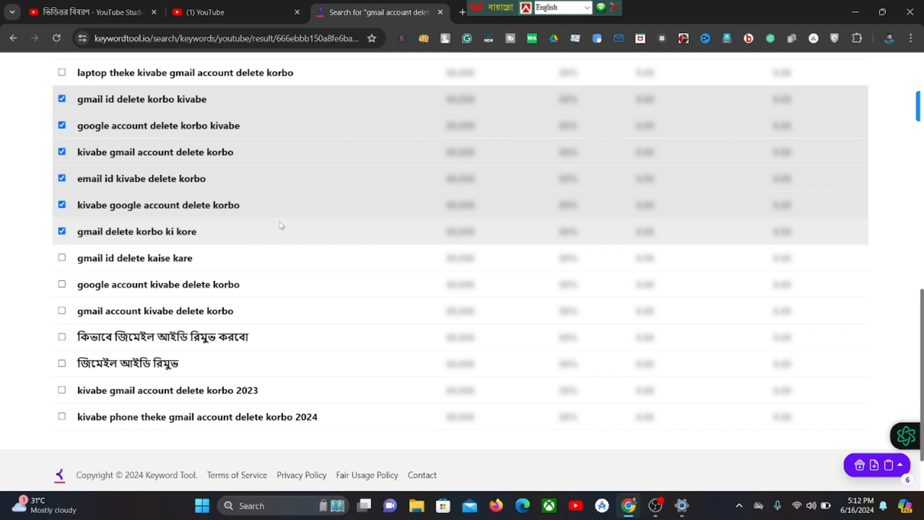
Add the suggestions "gmail account kivabe delete korbo" and "google account kivabe delete korbo" to the selected keywords
scroll(282, 225, down, 2)
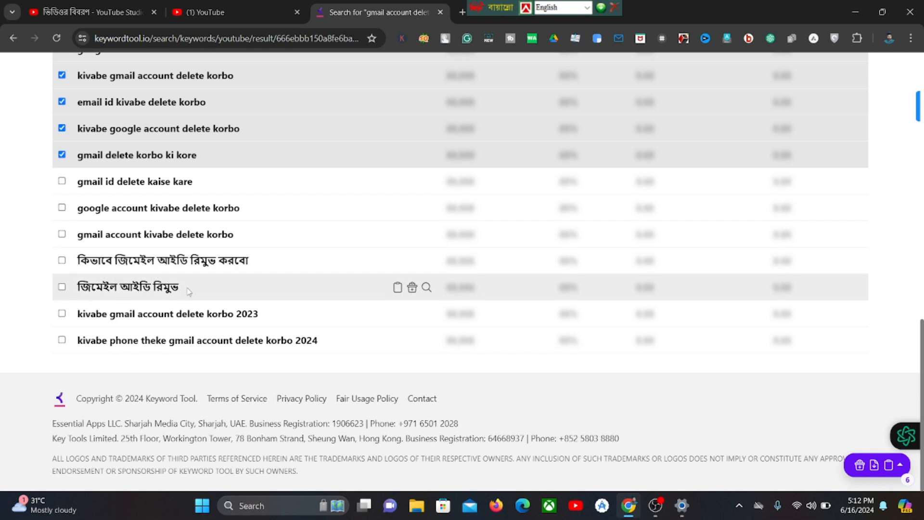
scroll(189, 291, up, 1)
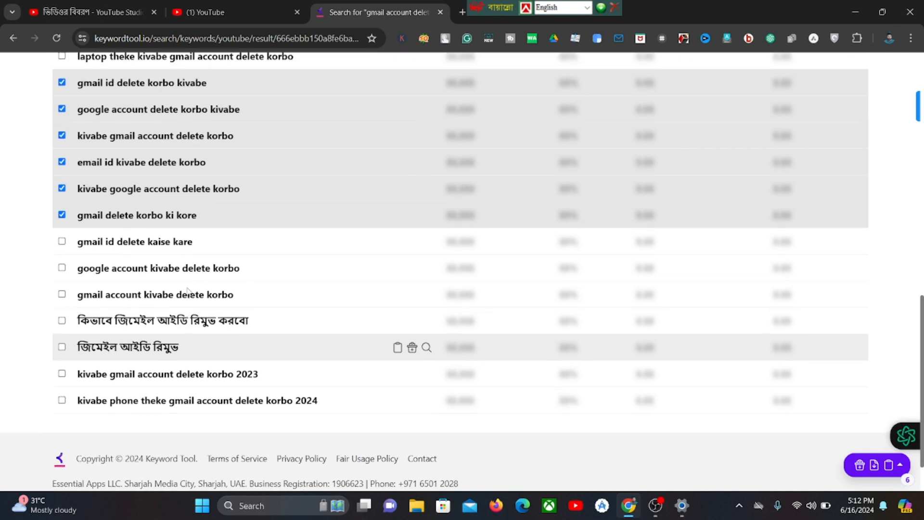
click(61, 295)
click(61, 267)
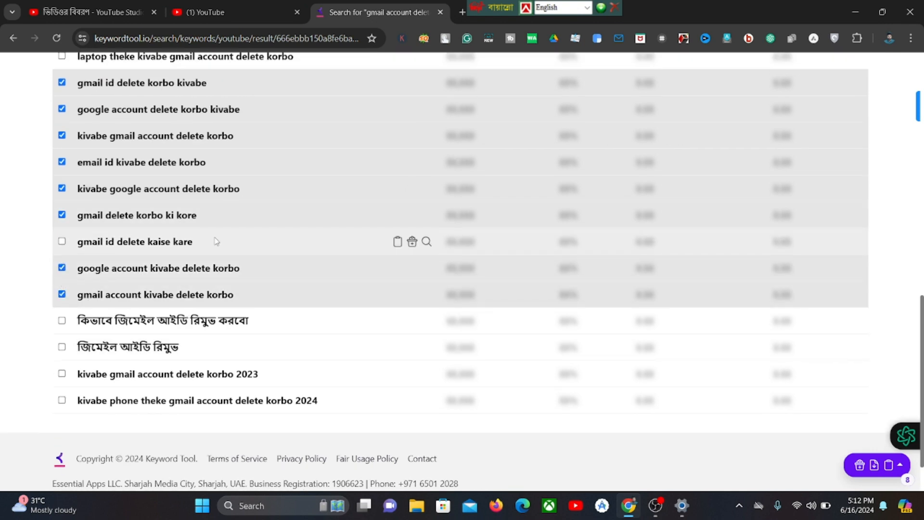
Copy the selected keywords from Keyword Tool and go to the end of the video's description in YouTube Studio
mouse_move(862, 460)
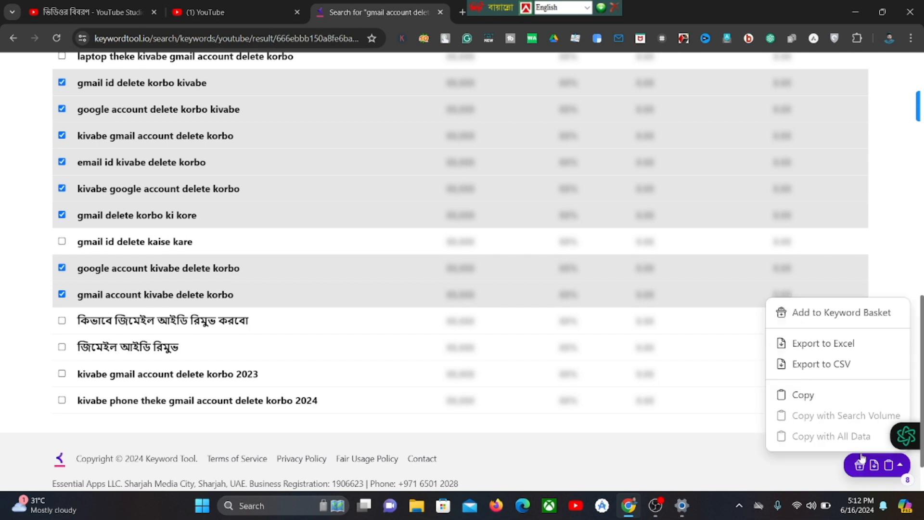
click(802, 395)
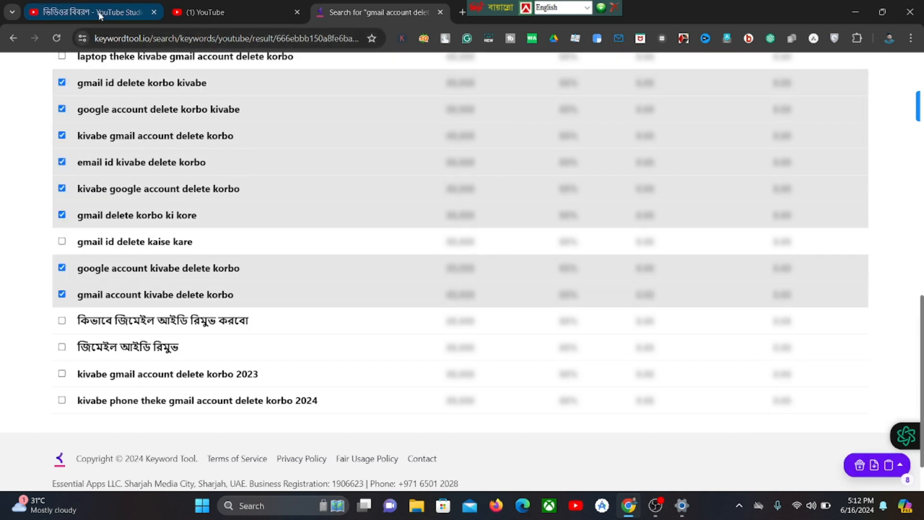
click(96, 12)
scroll(570, 211, up, 1)
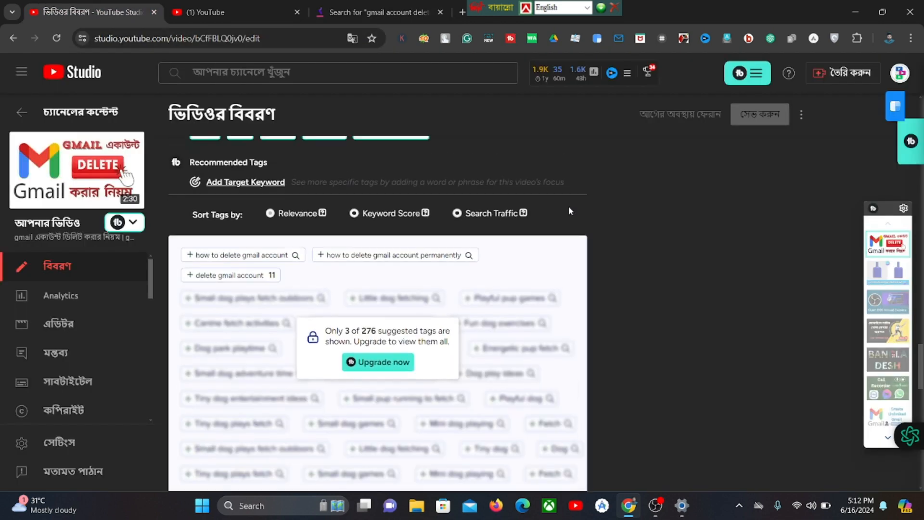
scroll(563, 201, up, 15)
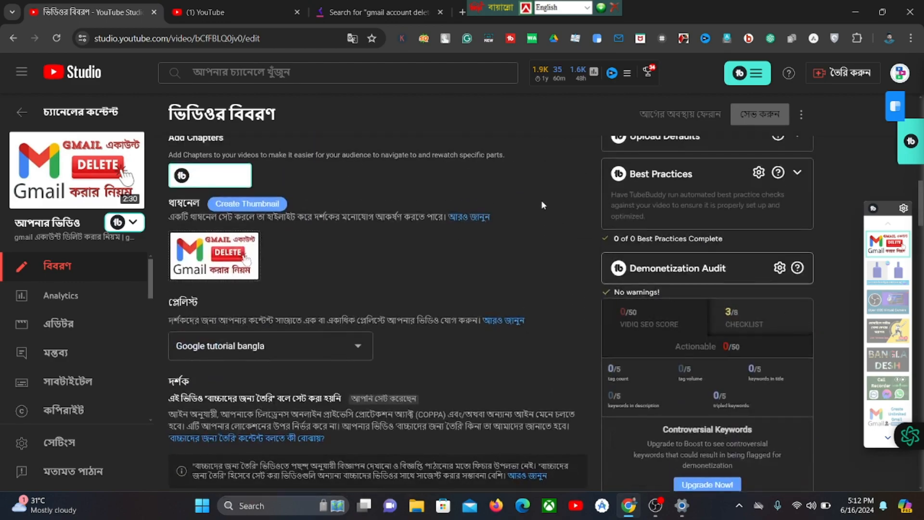
scroll(541, 200, up, 8)
scroll(518, 200, down, 3)
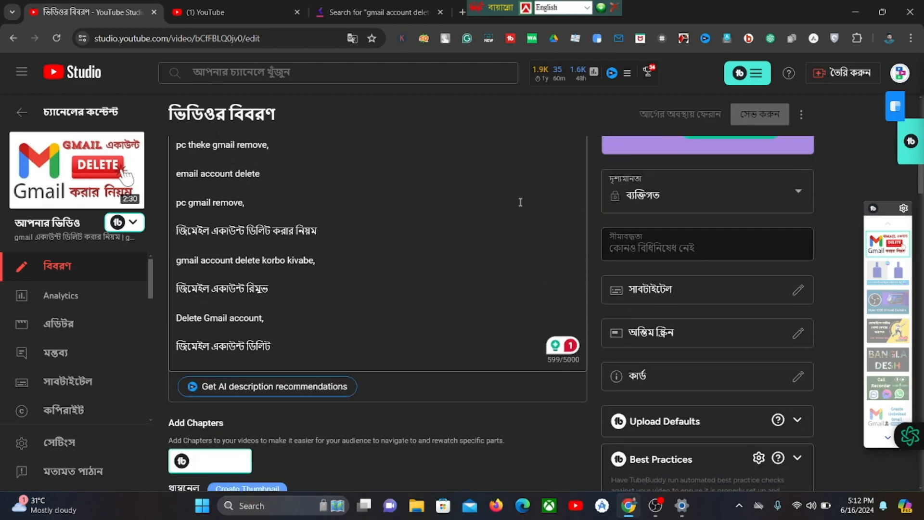
scroll(500, 207, down, 3)
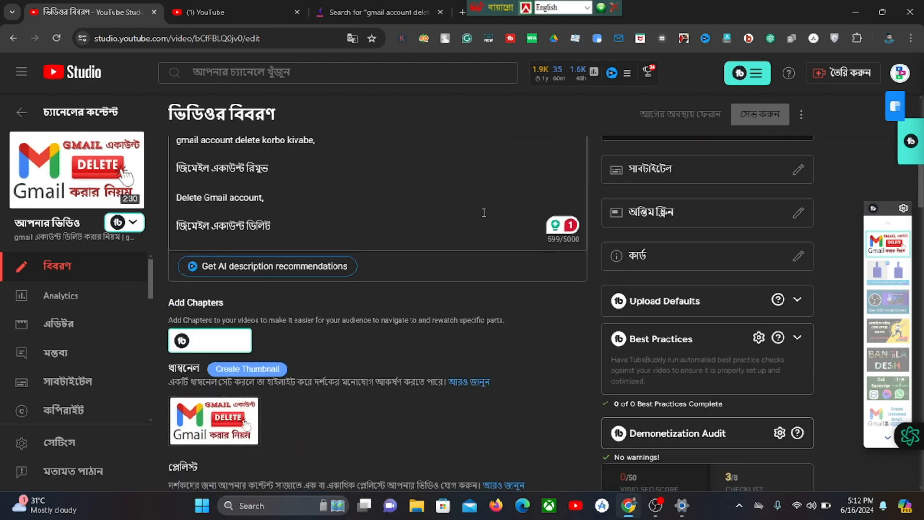
Paste the copied keywords at the end of the description, separated from the existing text by a blank line
click(310, 221)
key(Return)
key(Return)
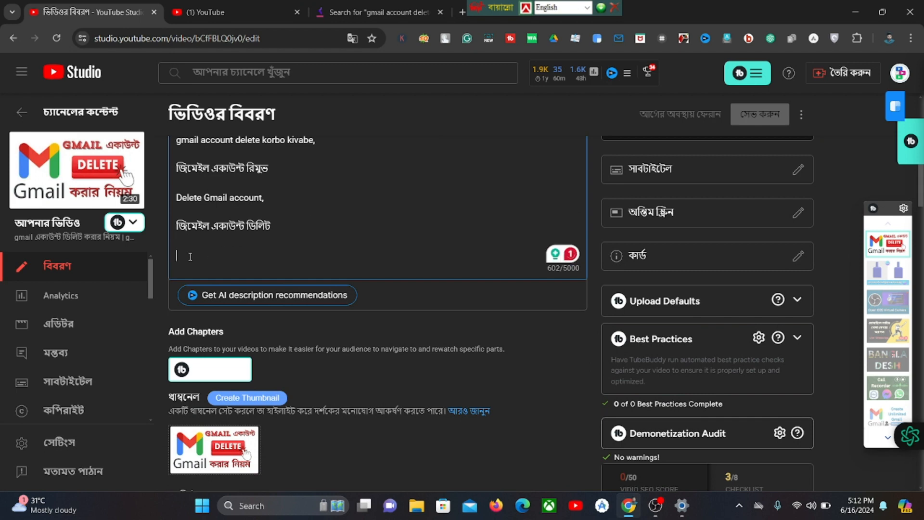
right_click(189, 255)
click(247, 165)
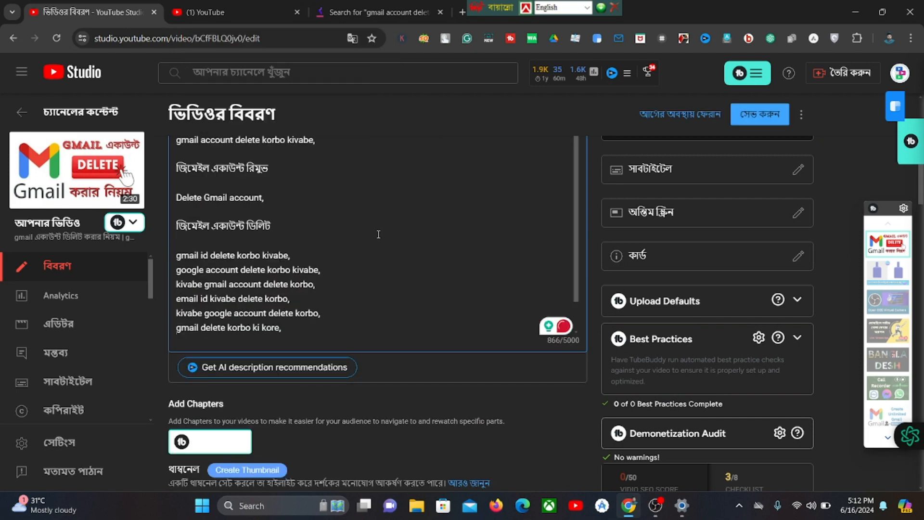
Copy the phrase "জিমেইল একাউন্ট ডিলিট করার নিয়ম" from the keyword lines in the description
scroll(429, 203, up, 1)
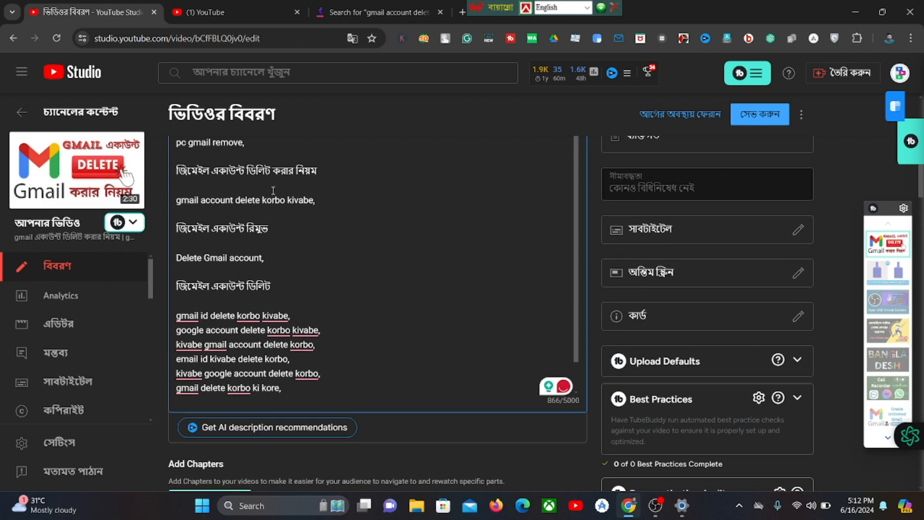
scroll(277, 196, up, 3)
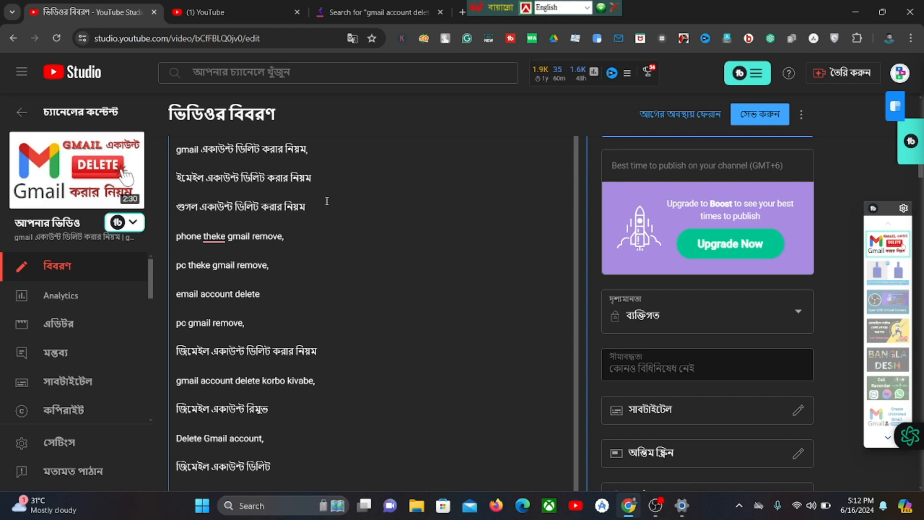
scroll(329, 201, up, 1)
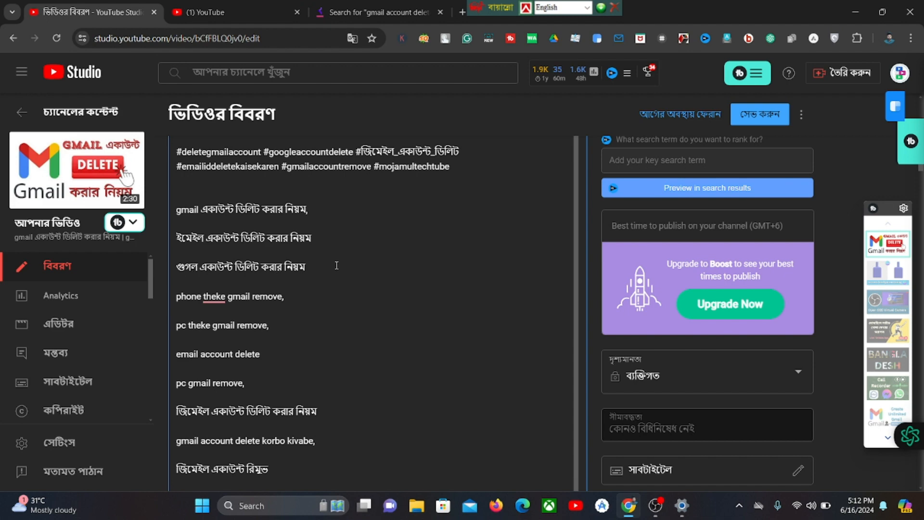
scroll(324, 254, down, 3)
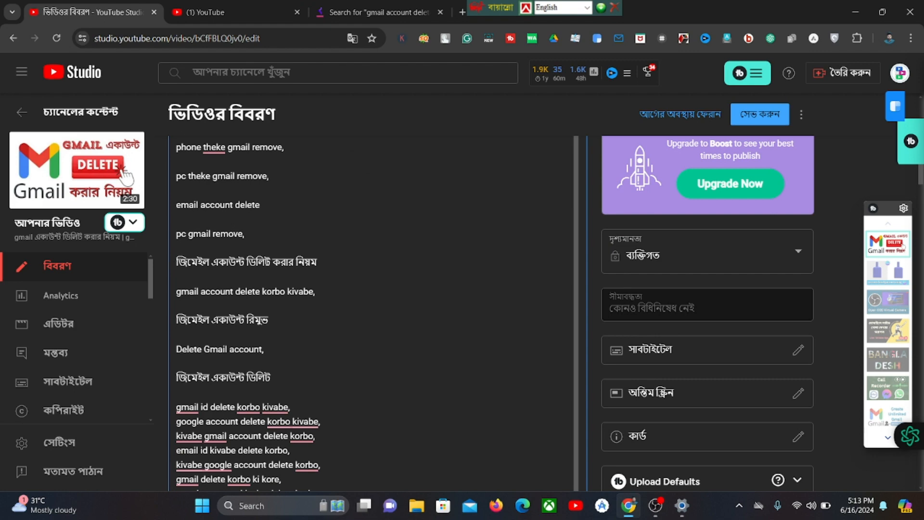
drag(177, 262, 325, 268)
right_click(306, 262)
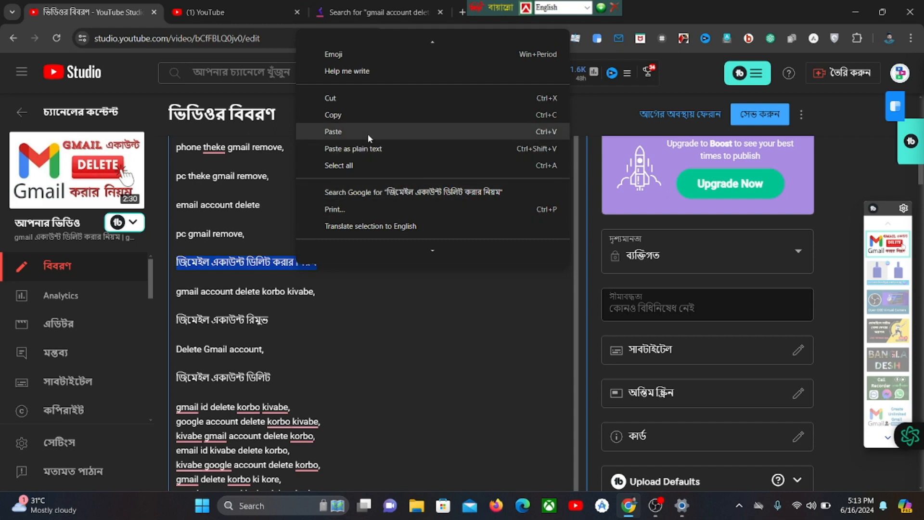
click(365, 119)
Leave Keyword Tool and search Google for the copied phrase "জিমেইল একাউন্ট ডিলিট করার নিয়ম" in the same tab
click(379, 12)
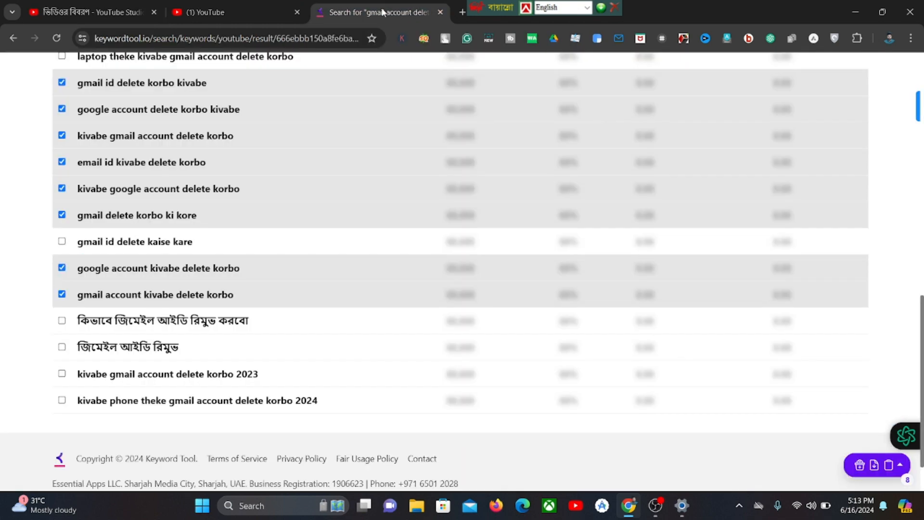
scroll(107, 162, up, 5)
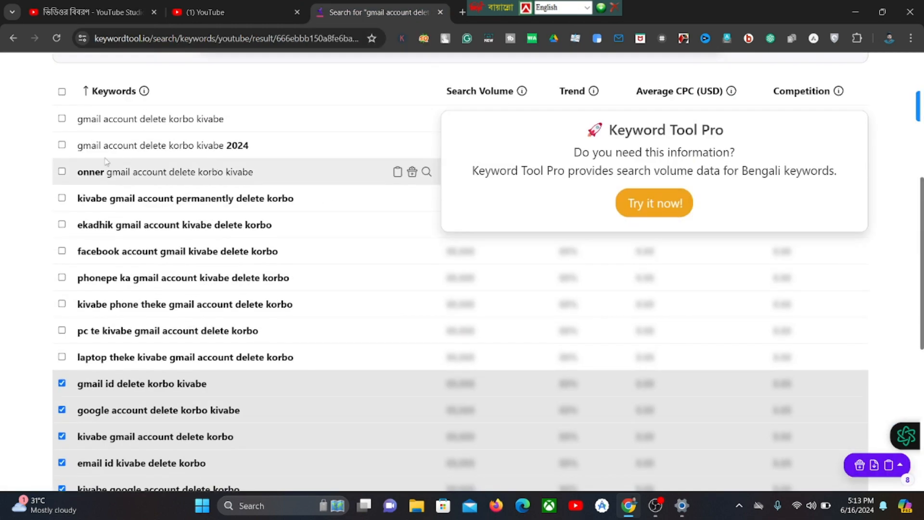
click(14, 39)
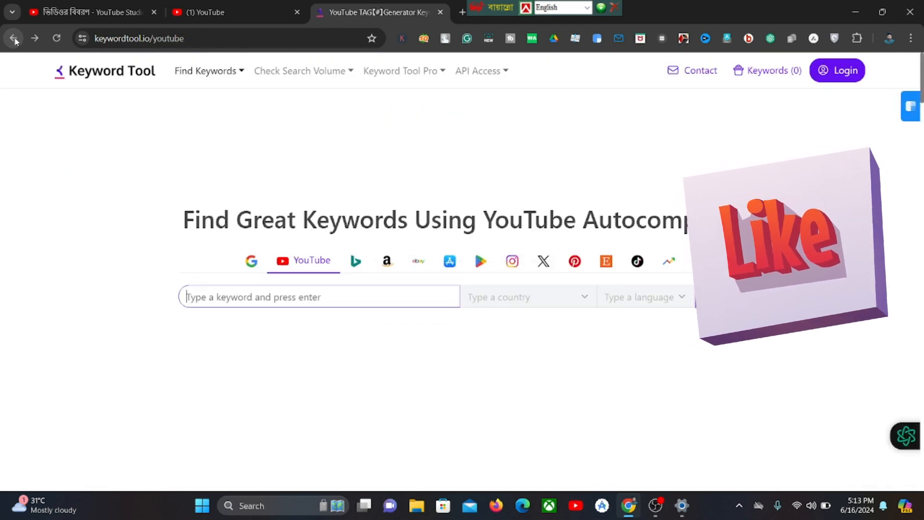
click(14, 39)
click(14, 38)
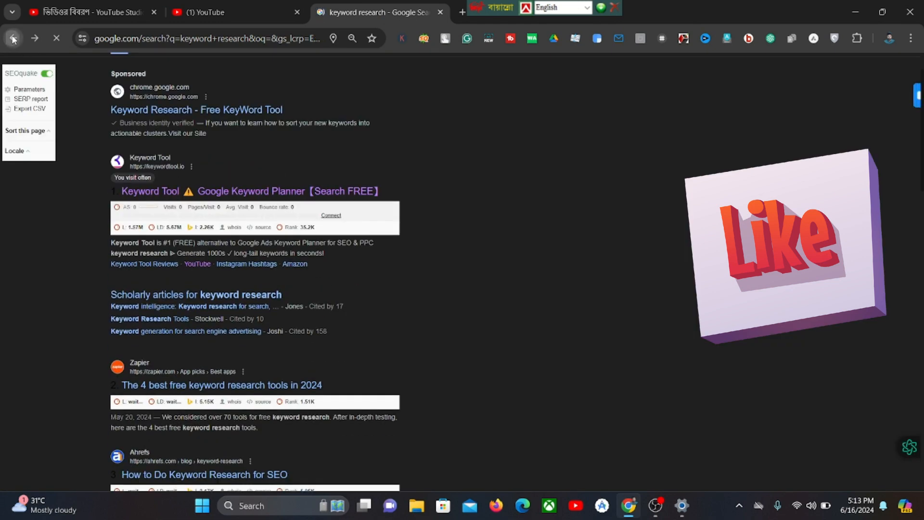
click(13, 39)
click(209, 38)
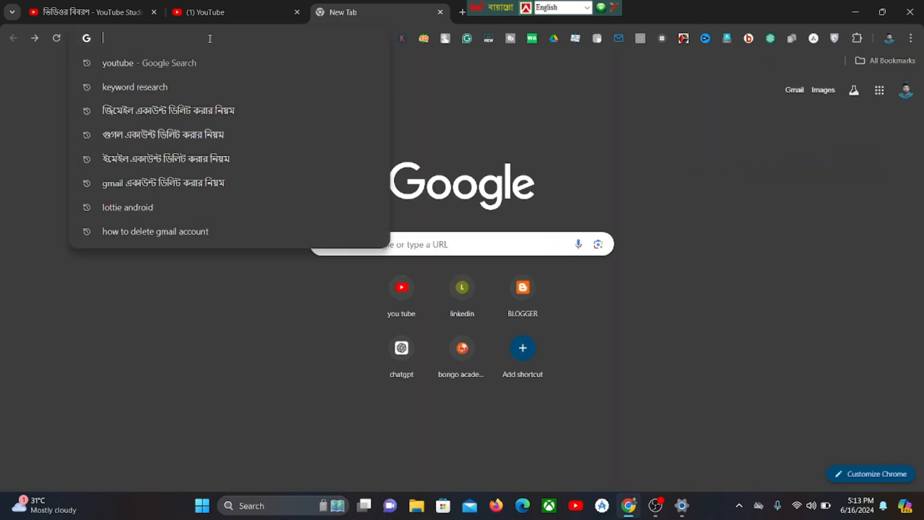
right_click(162, 37)
click(213, 136)
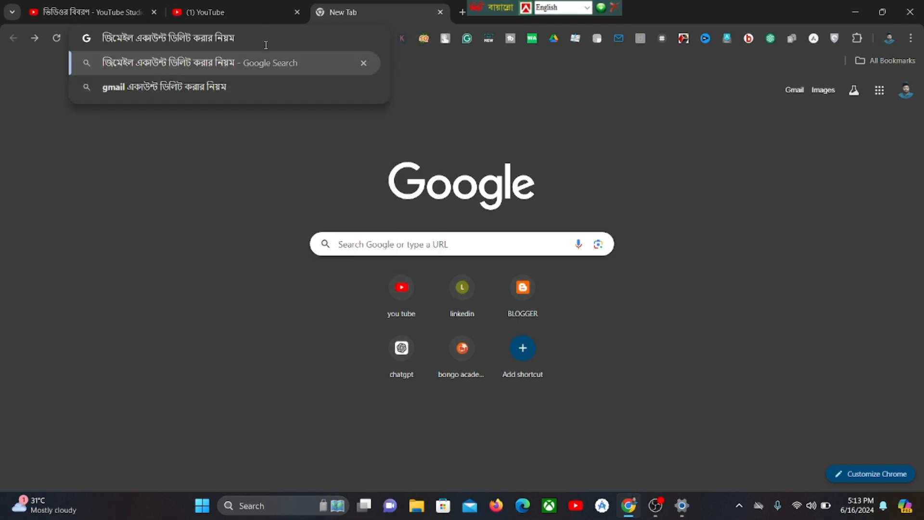
key(Return)
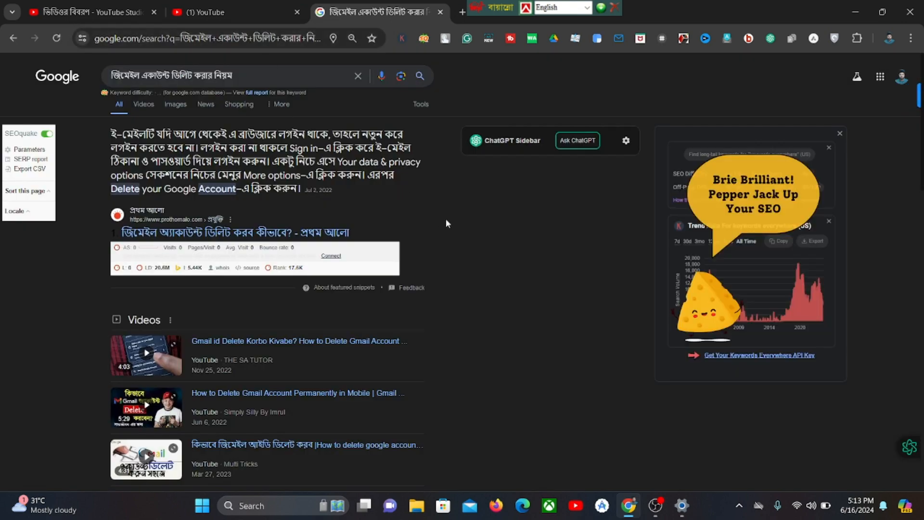
Copy the entire Related searches block from the Google results, including its heading
scroll(446, 219, down, 9)
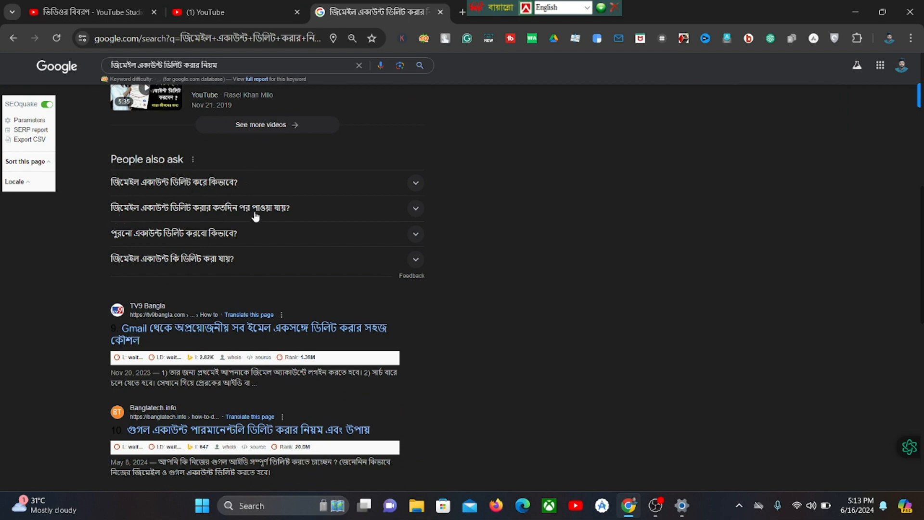
scroll(288, 231, down, 5)
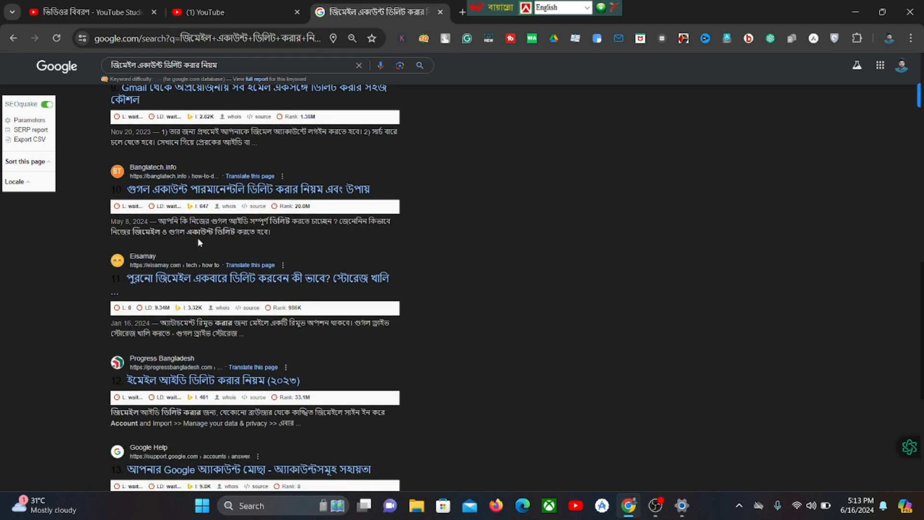
scroll(339, 201, up, 1)
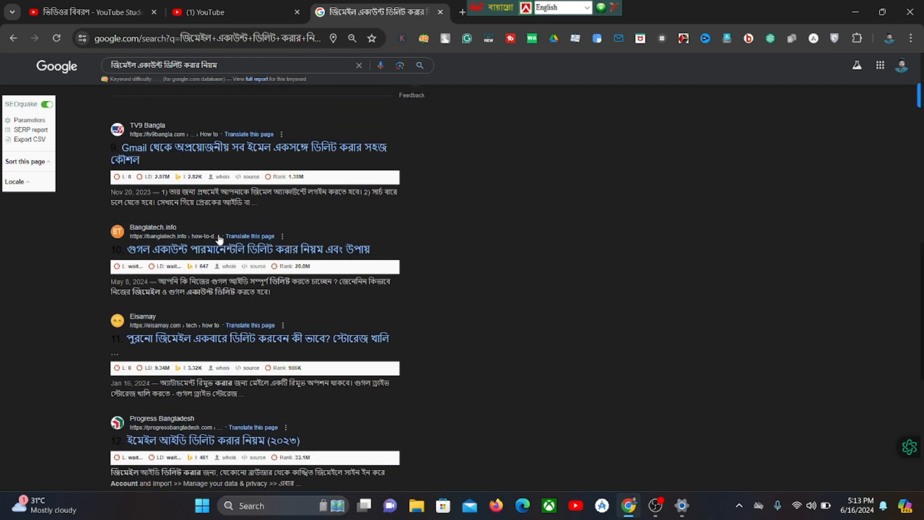
scroll(478, 197, down, 7)
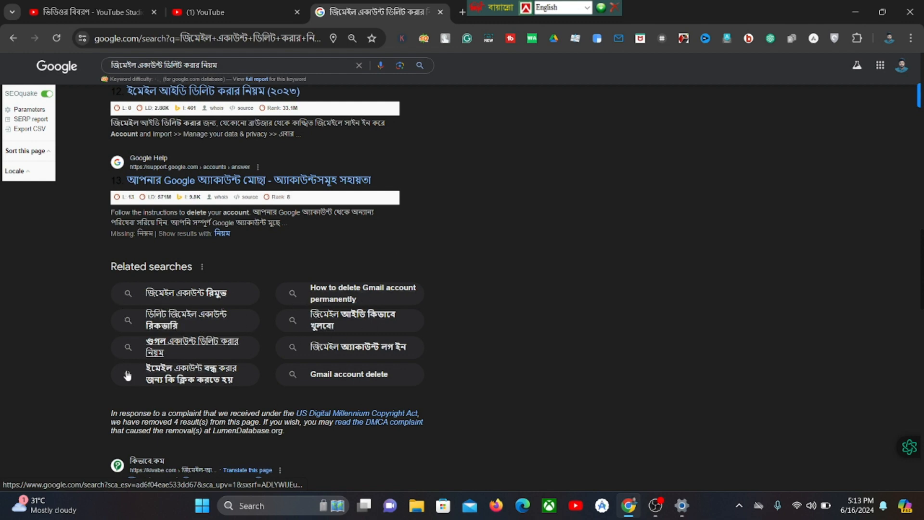
scroll(453, 321, down, 1)
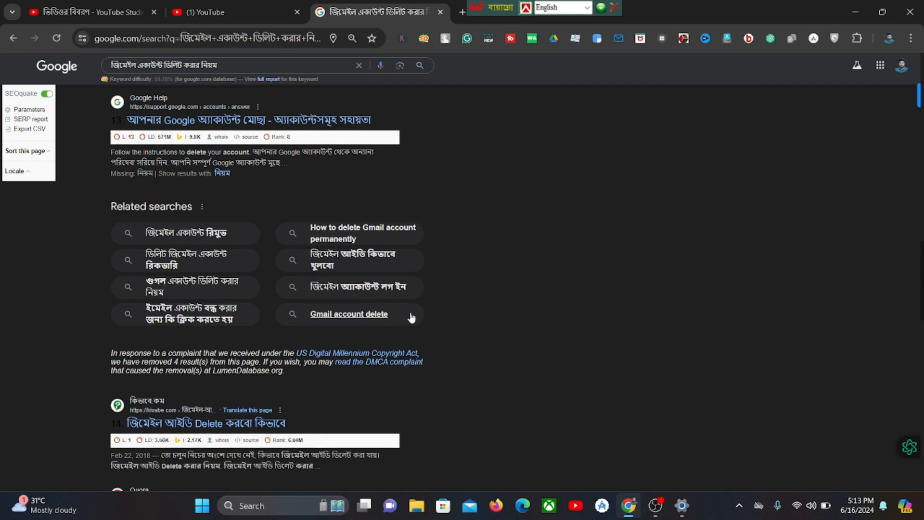
scroll(410, 317, up, 1)
drag(110, 267, 455, 384)
click(455, 384)
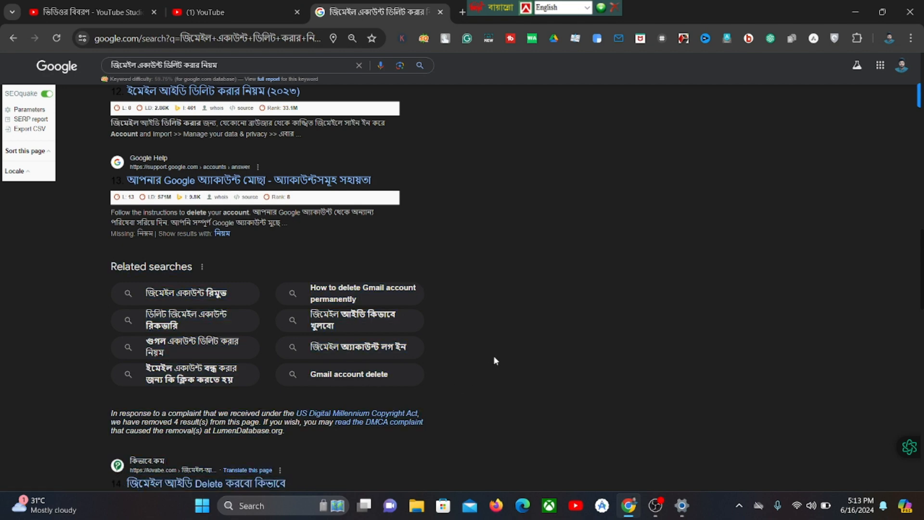
drag(111, 266, 425, 370)
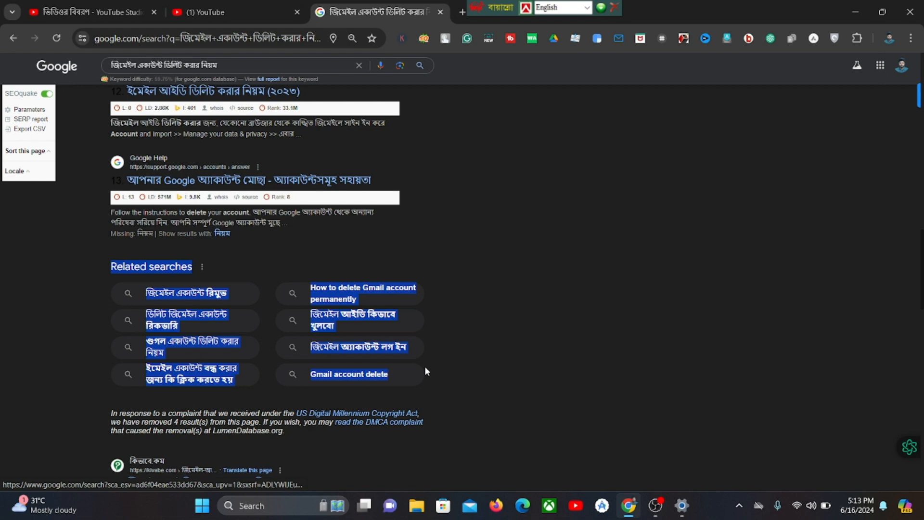
right_click(337, 307)
click(402, 95)
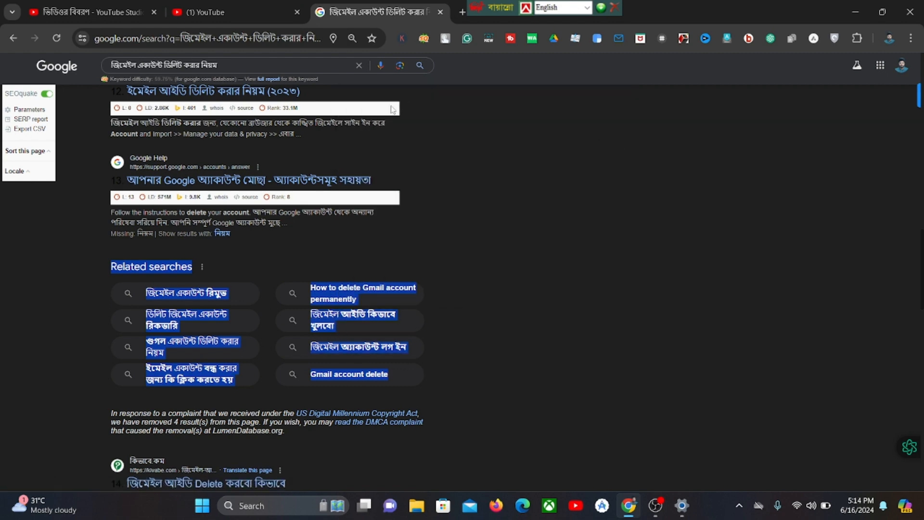
In the YouTube Studio description, end the last keyword with a comma and paste the related searches below it after a blank line
click(87, 11)
click(402, 270)
scroll(443, 278, down, 4)
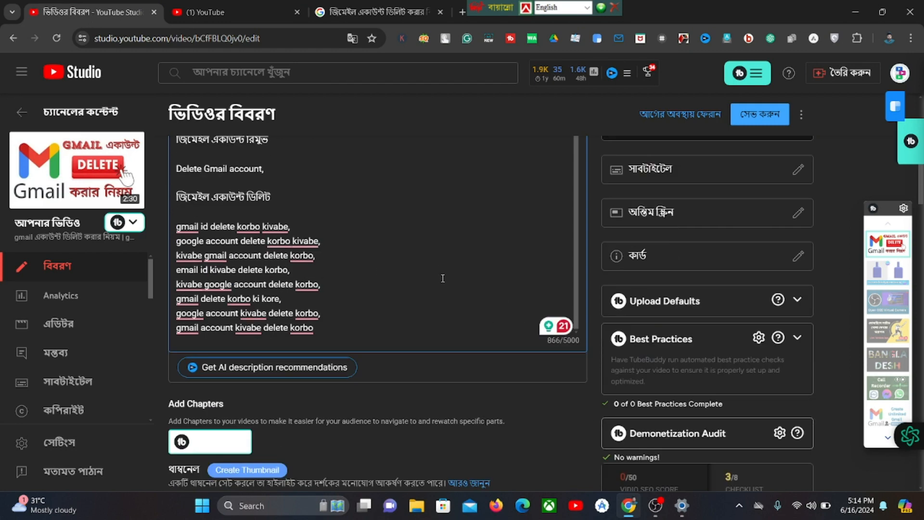
click(335, 328)
text(,)
key(Return)
key(Return)
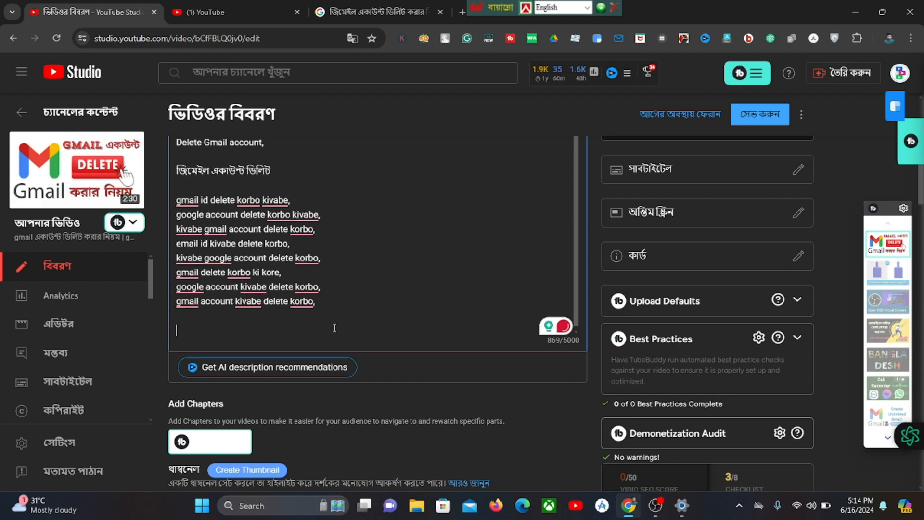
right_click(184, 336)
click(232, 173)
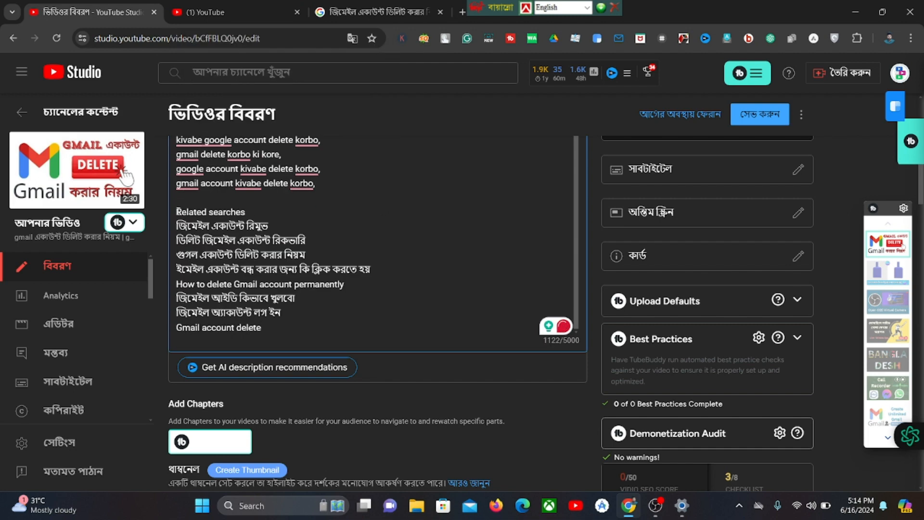
Delete the "Related searches" heading line from the pasted text in the description
drag(177, 212, 248, 213)
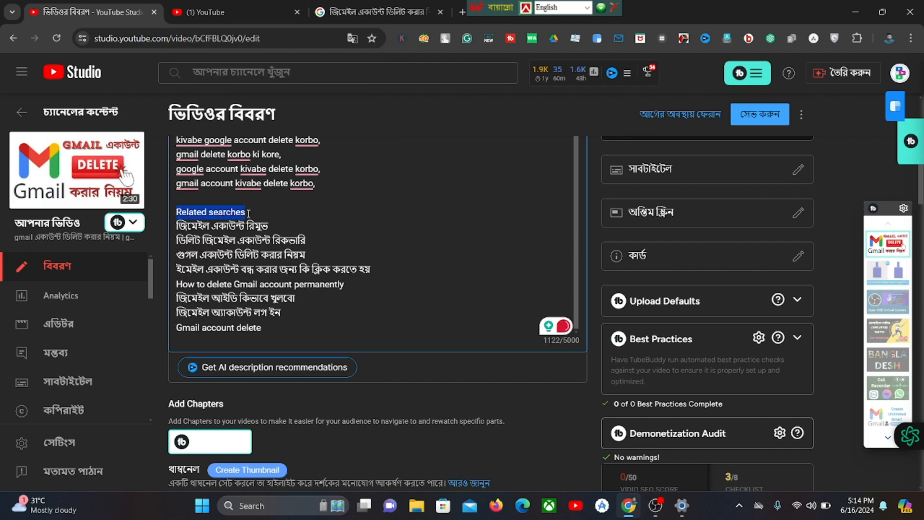
key(BackSpace)
key(BackSpace)
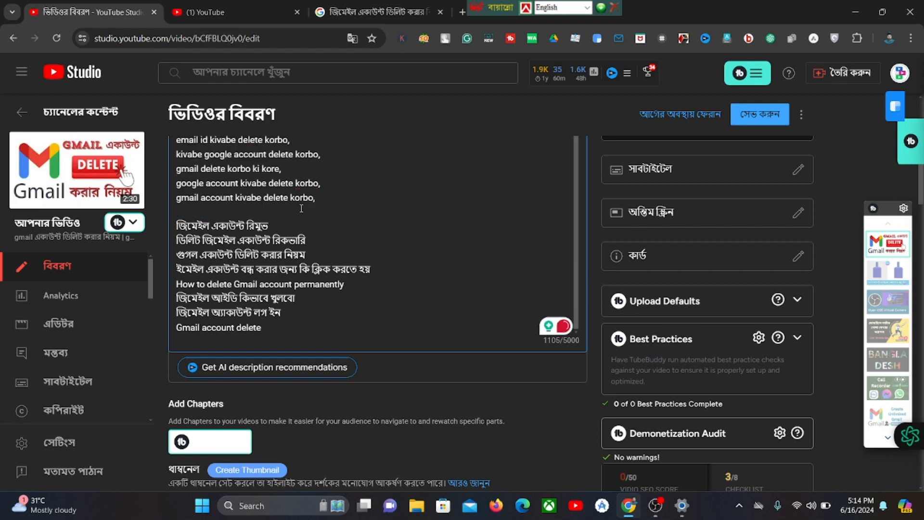
Copy the phrase "জিমেইল একাউন্ট ডিলিট করার নিয়ম" from the Google search box
click(385, 17)
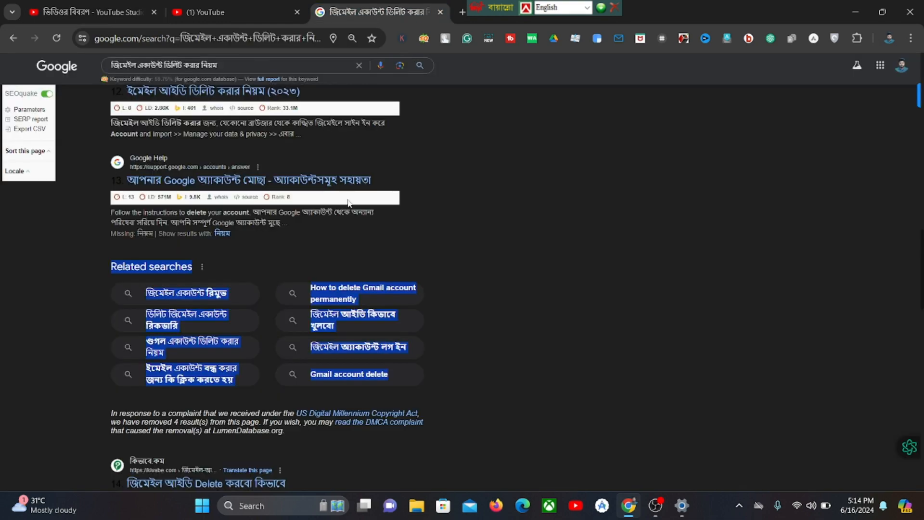
scroll(351, 200, up, 15)
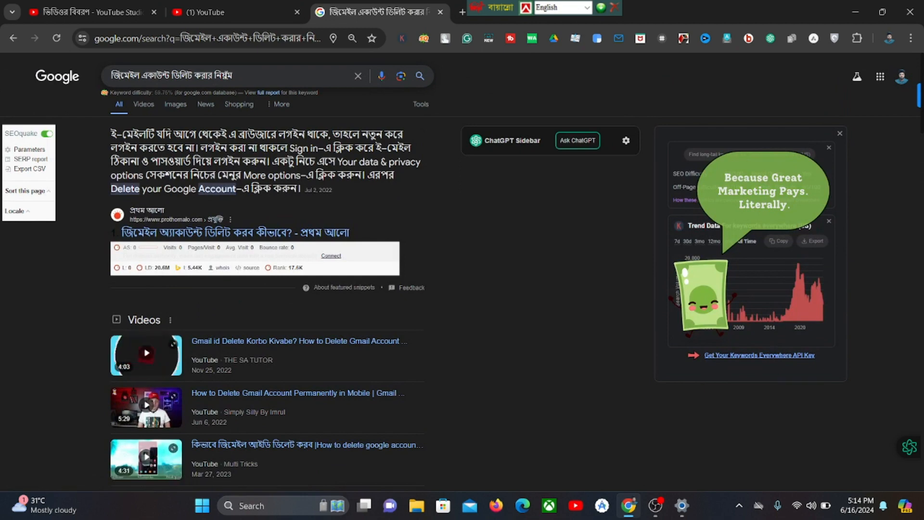
click(240, 73)
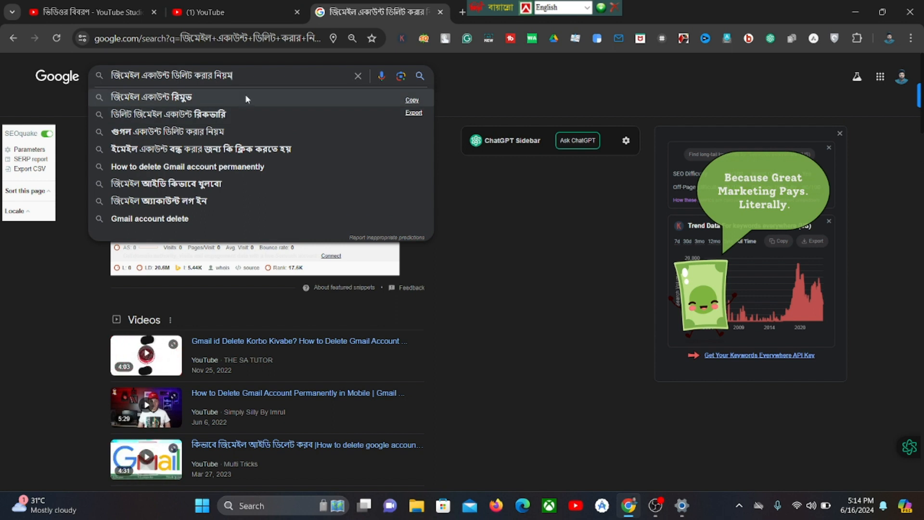
drag(233, 76, 111, 75)
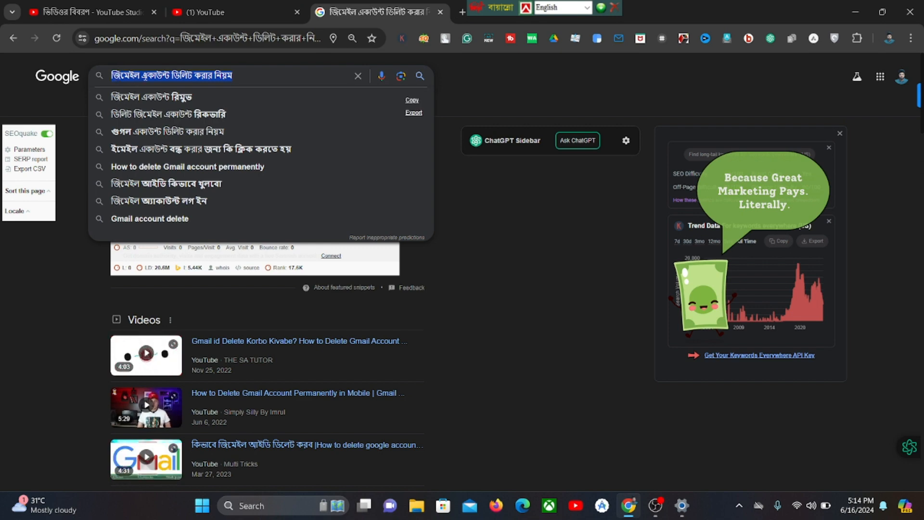
right_click(166, 77)
click(188, 150)
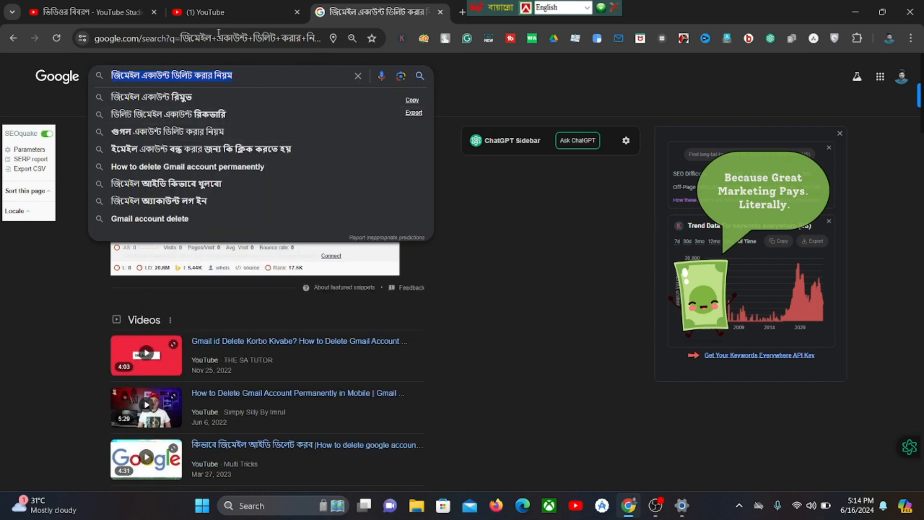
Paste the copied phrase into YouTube's search and run the suggested query "gmail account delete korar niyom"
click(219, 13)
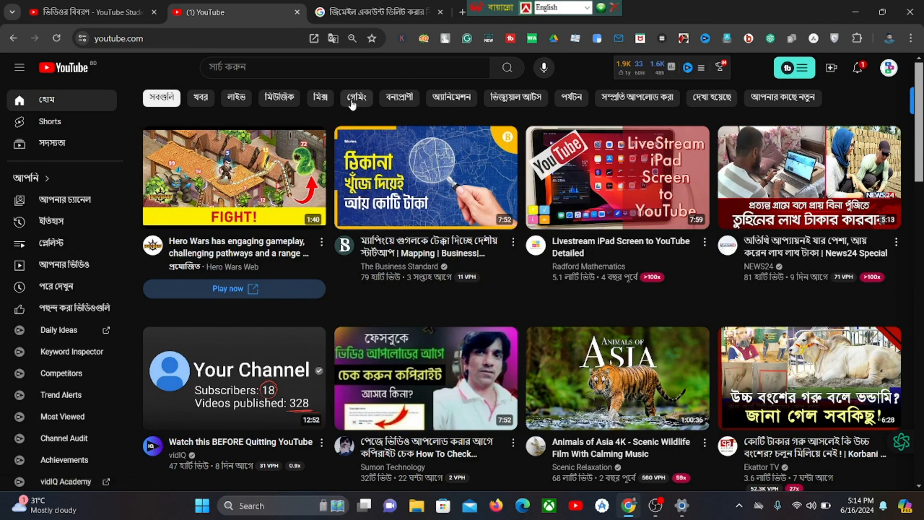
click(316, 67)
right_click(288, 70)
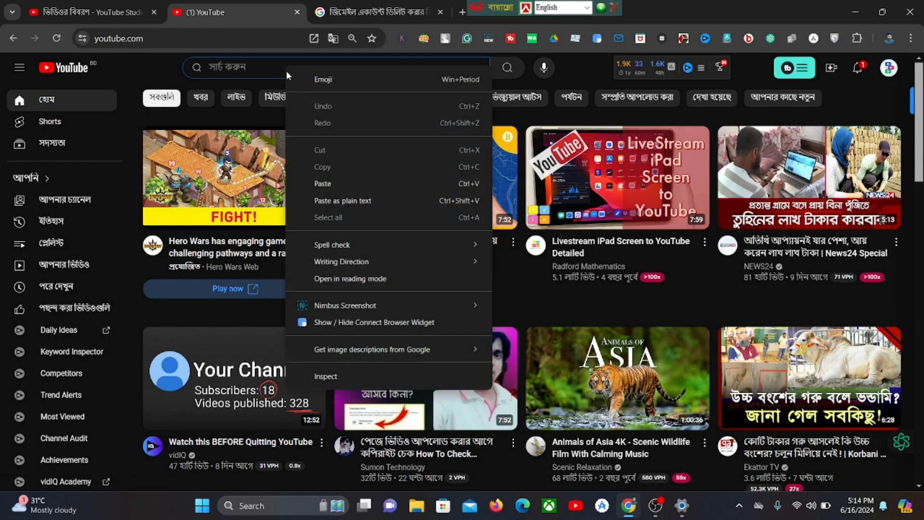
click(320, 183)
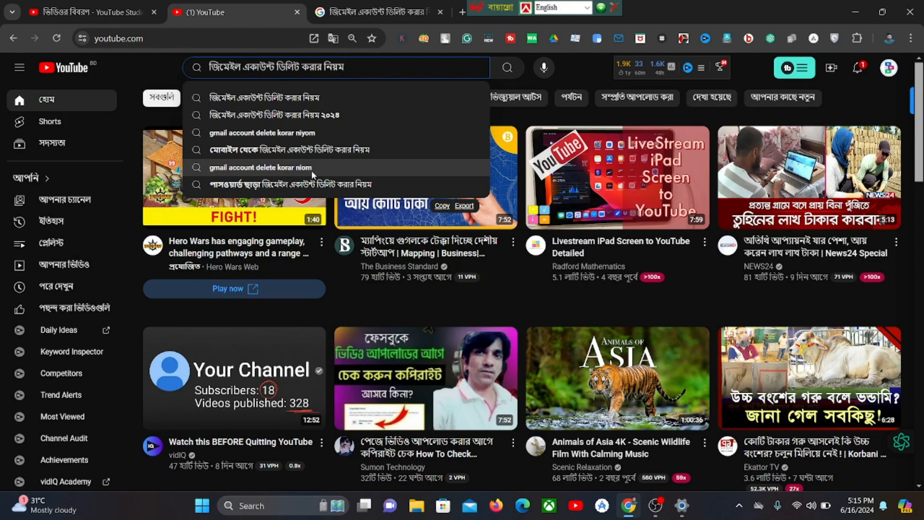
click(275, 134)
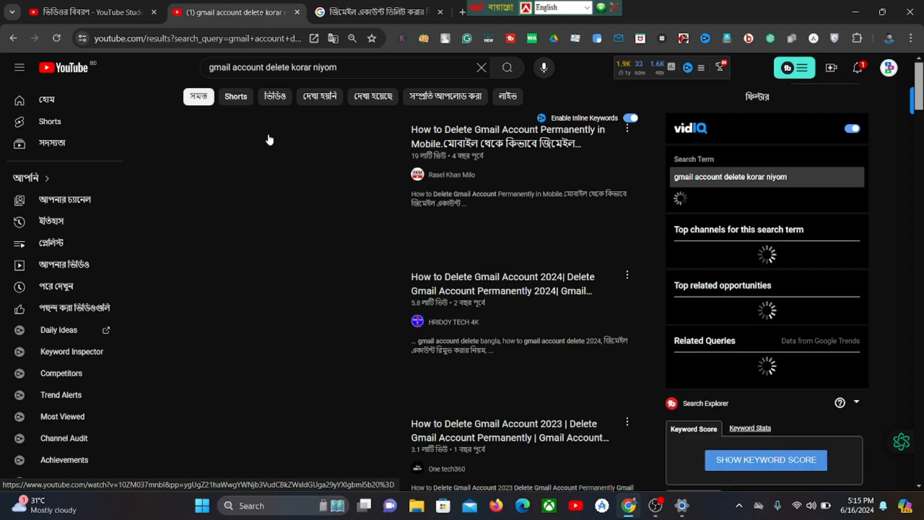
Copy the query "gmail account delete korar niyom" from the YouTube search box
drag(345, 69, 193, 70)
right_click(244, 69)
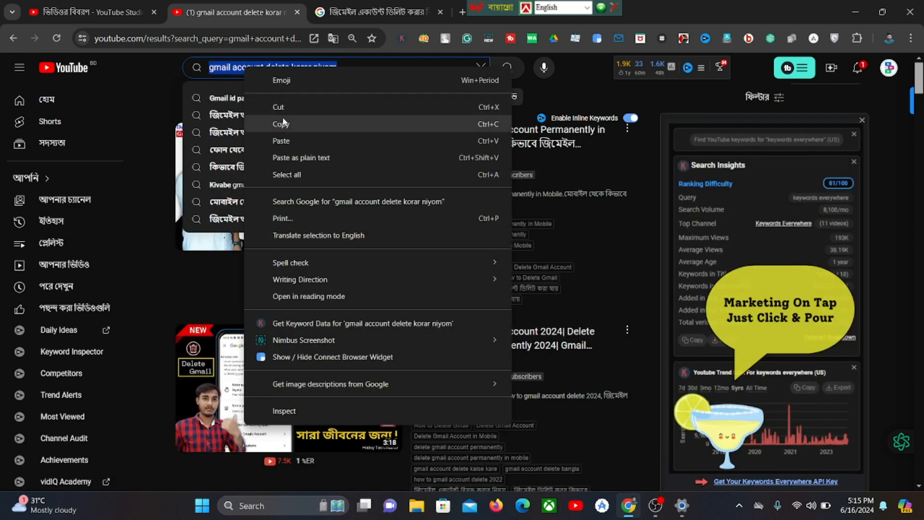
click(294, 123)
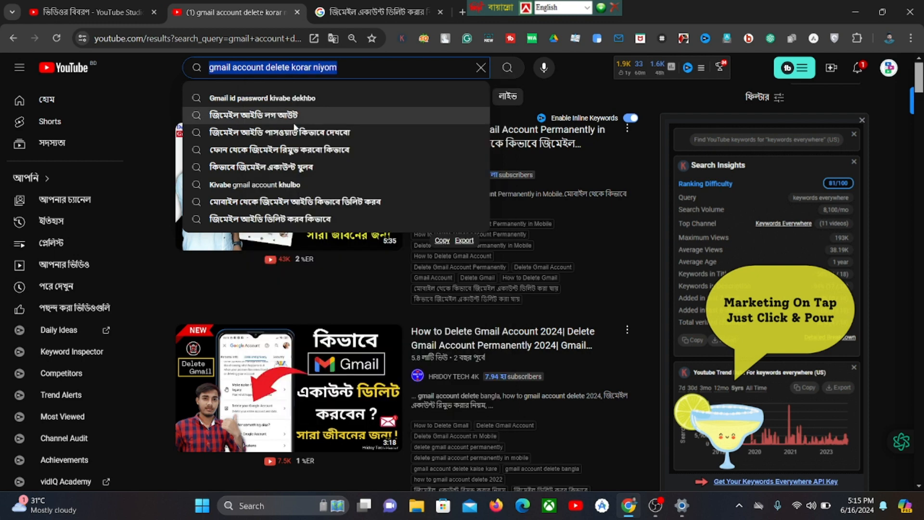
Paste the copied query below the hashtags in the YouTube Studio description, ending it with a comma and a blank line after it
key(ctrl+shift+Tab)
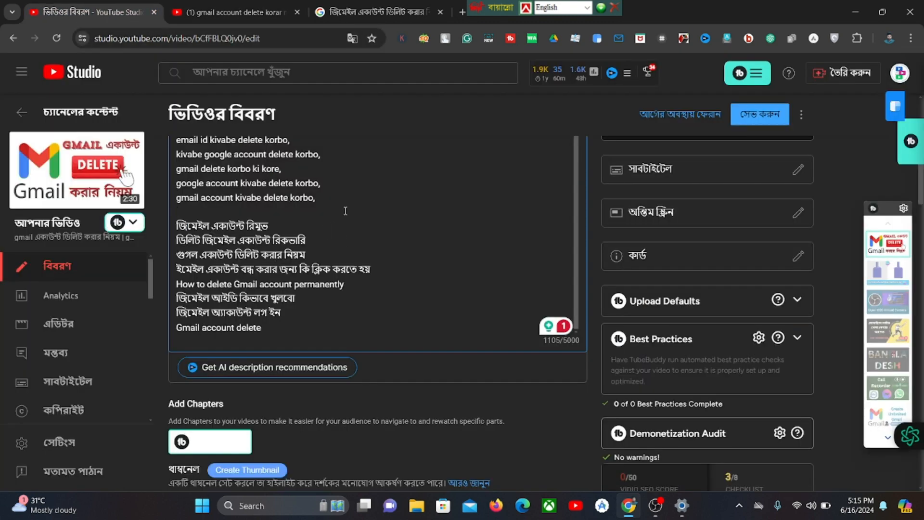
scroll(345, 210, up, 5)
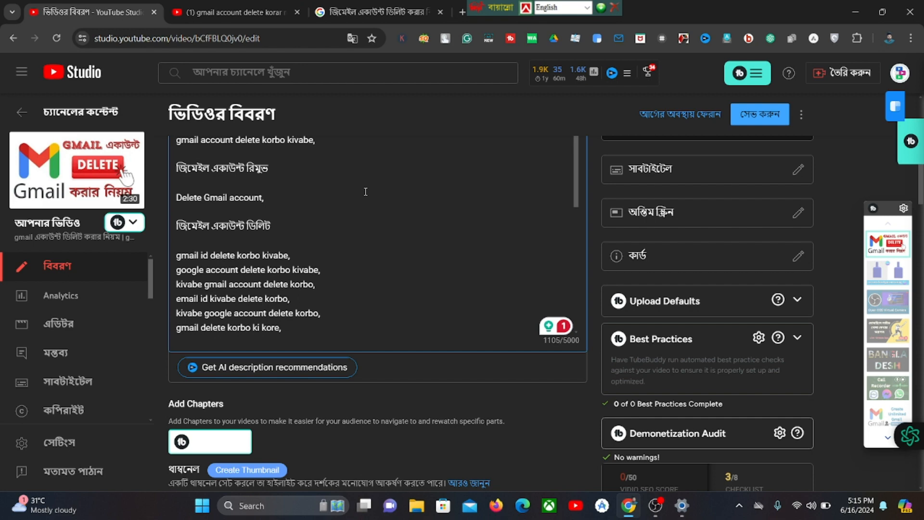
scroll(356, 203, up, 10)
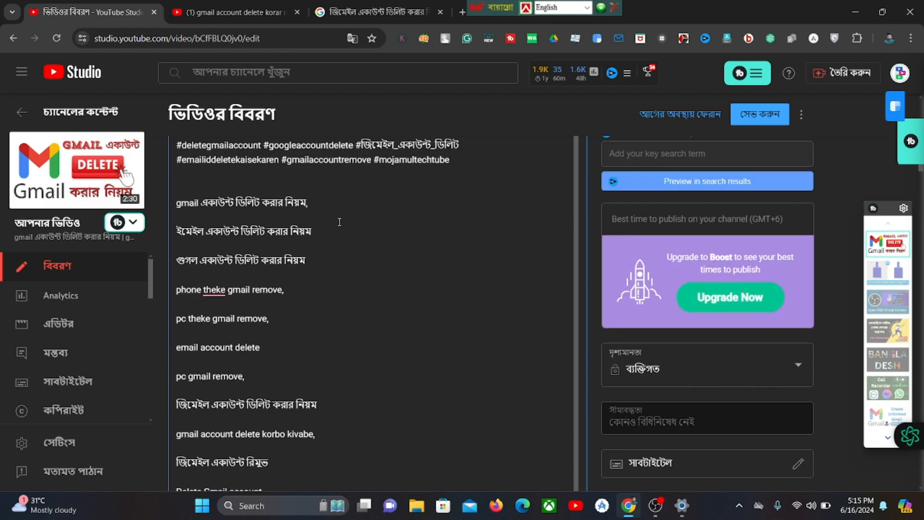
right_click(181, 189)
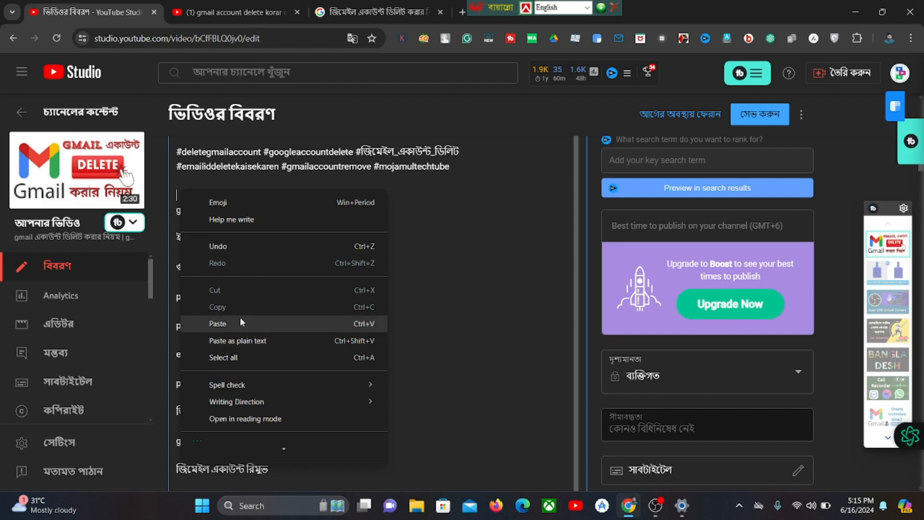
click(240, 323)
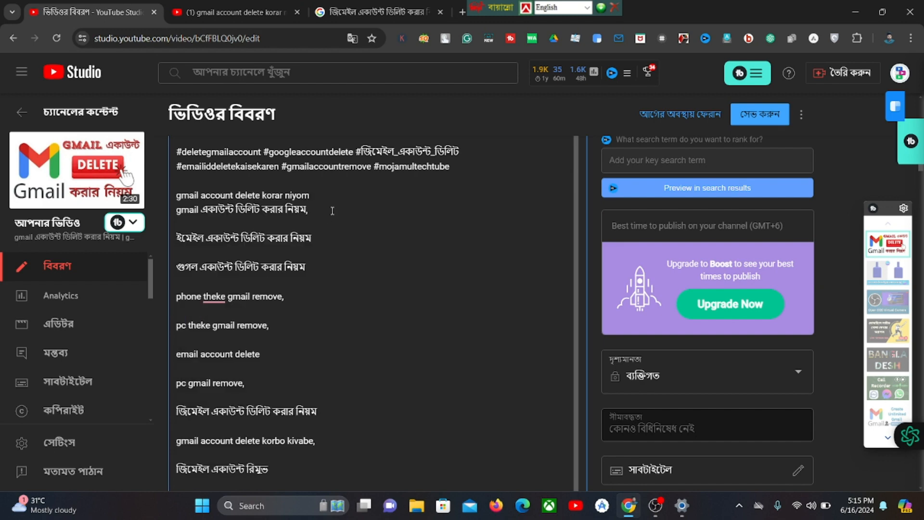
key(Return)
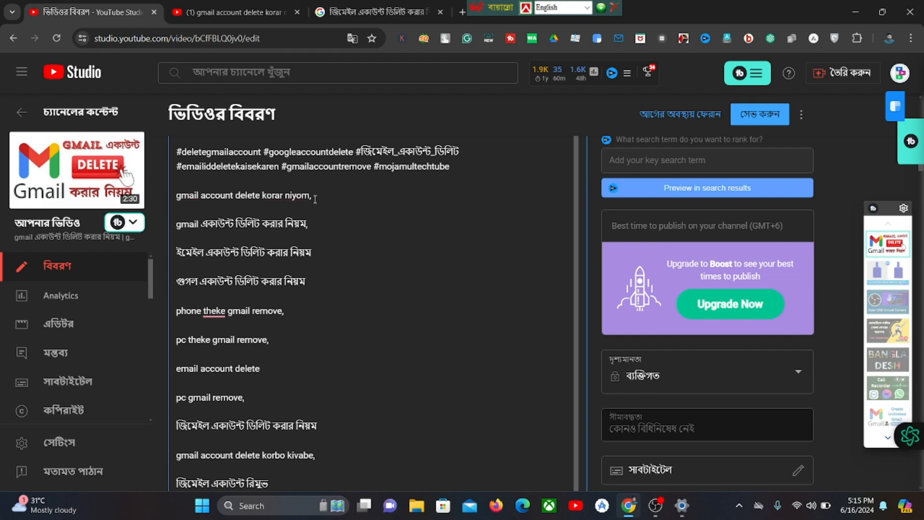
Examine the vidIQ score, search-term statistics, top channels and related opportunities beside the YouTube results for "gmail account delete korar niyom"
click(375, 12)
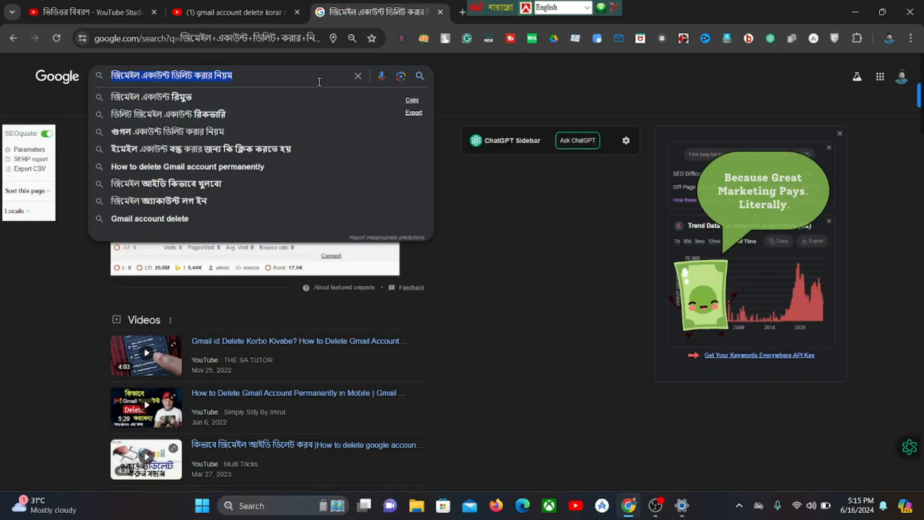
click(260, 14)
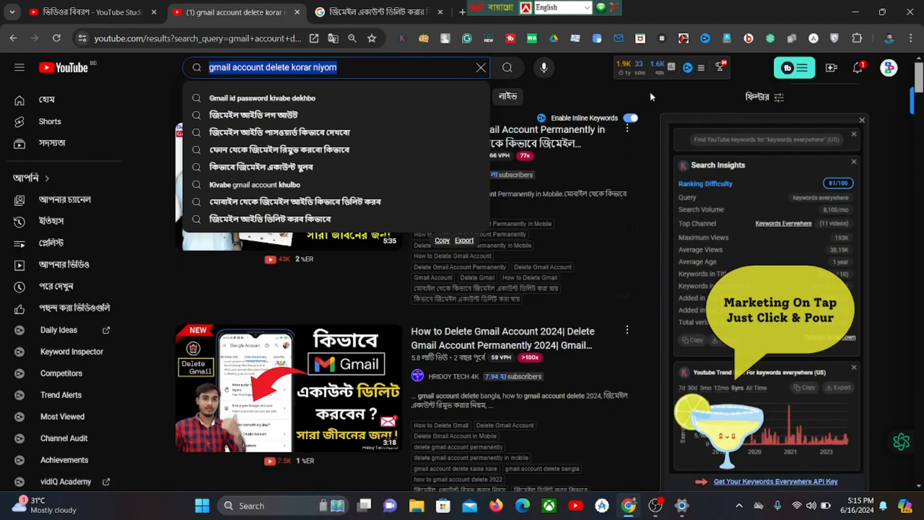
click(667, 96)
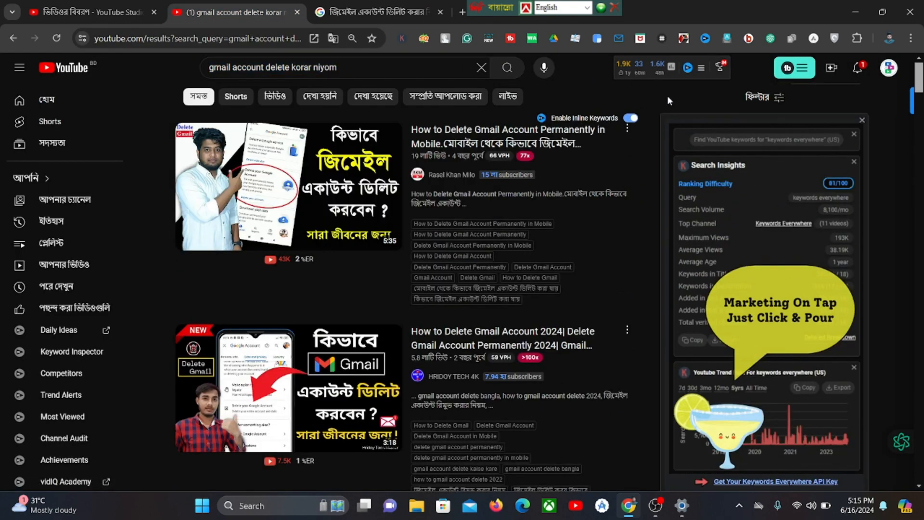
scroll(616, 115, down, 10)
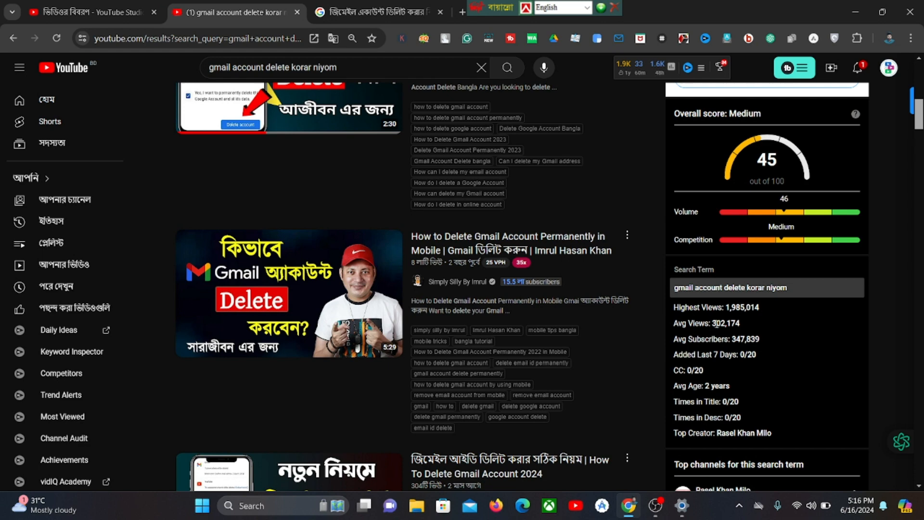
scroll(780, 325, down, 1)
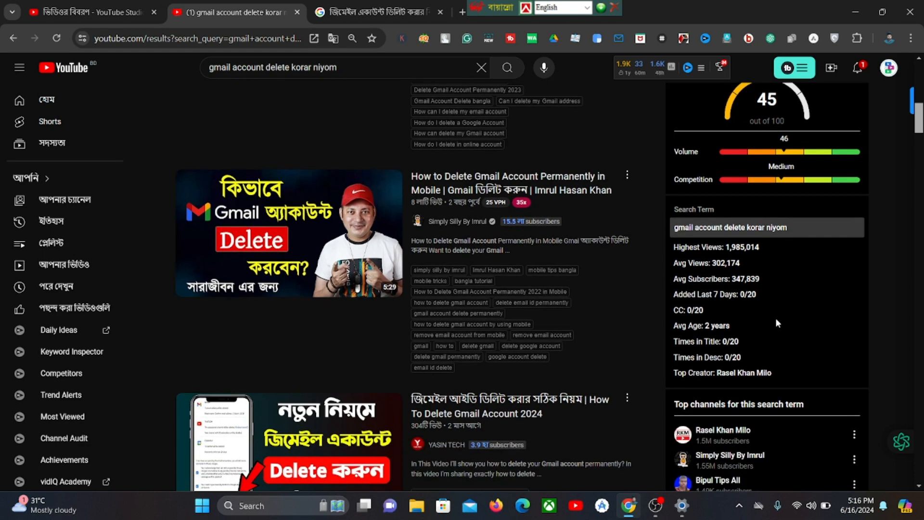
scroll(775, 314, down, 1)
scroll(775, 312, up, 1)
scroll(726, 254, down, 3)
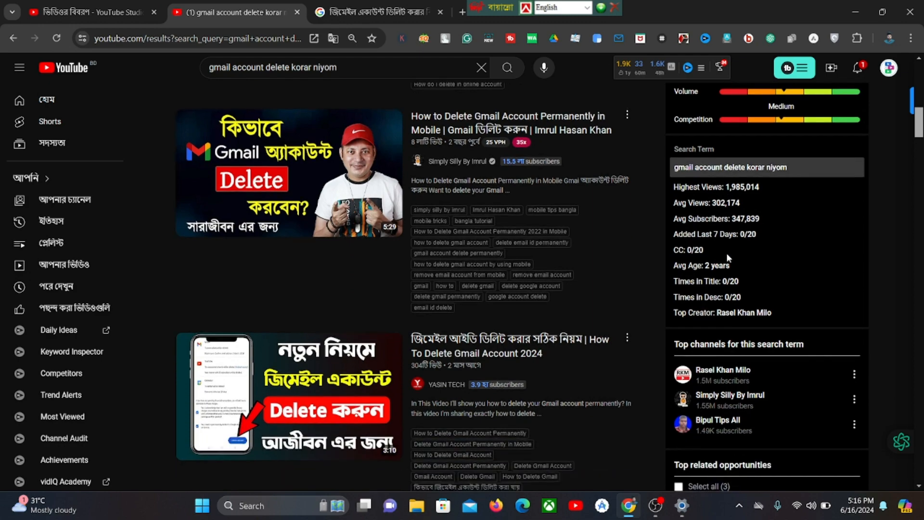
scroll(727, 258, down, 2)
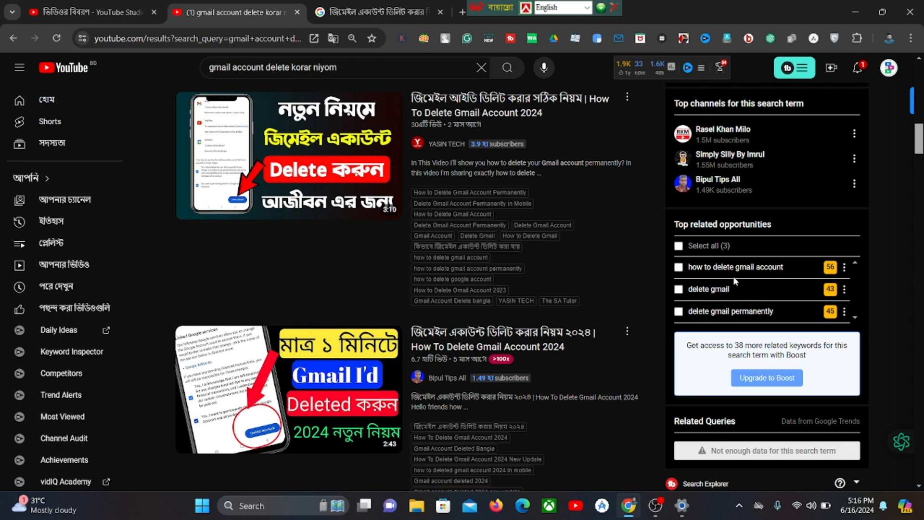
Select "delete gmail" and "delete gmail permanently" in vidIQ's top related opportunities and copy them to the clipboard
click(679, 289)
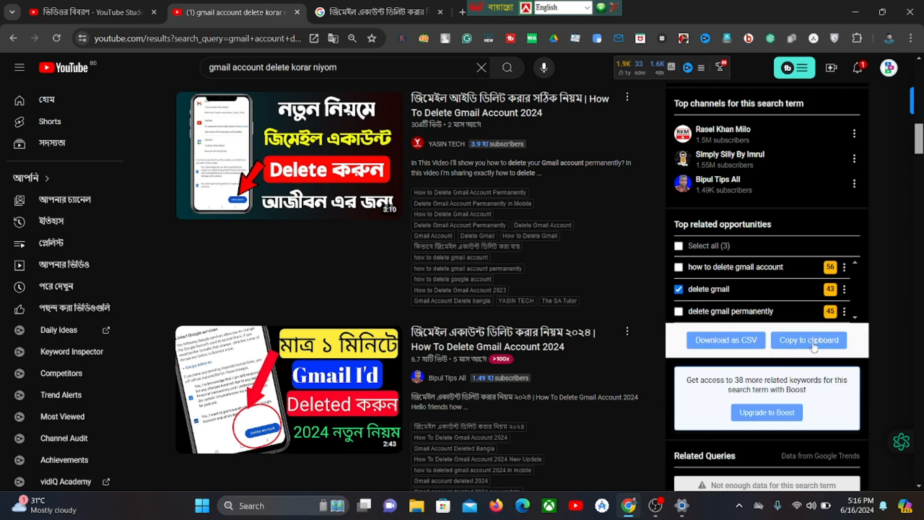
scroll(784, 332, down, 1)
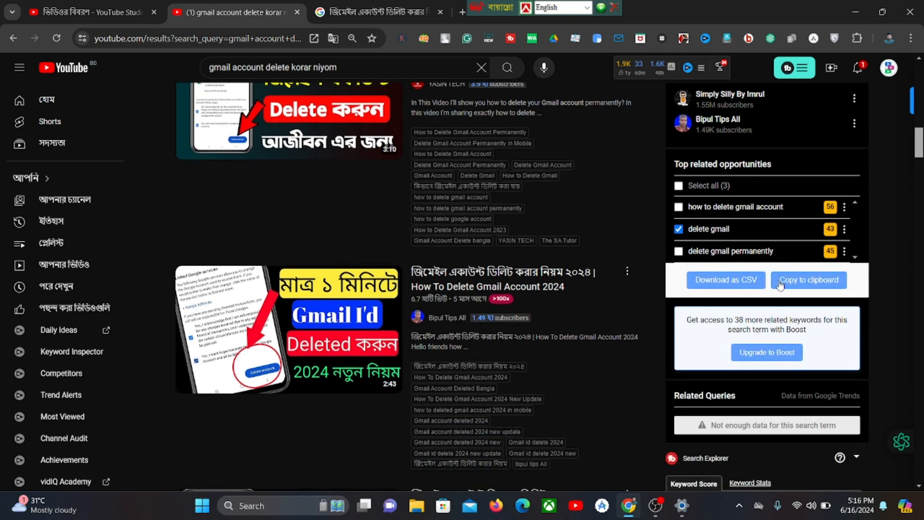
click(679, 251)
scroll(795, 258, down, 8)
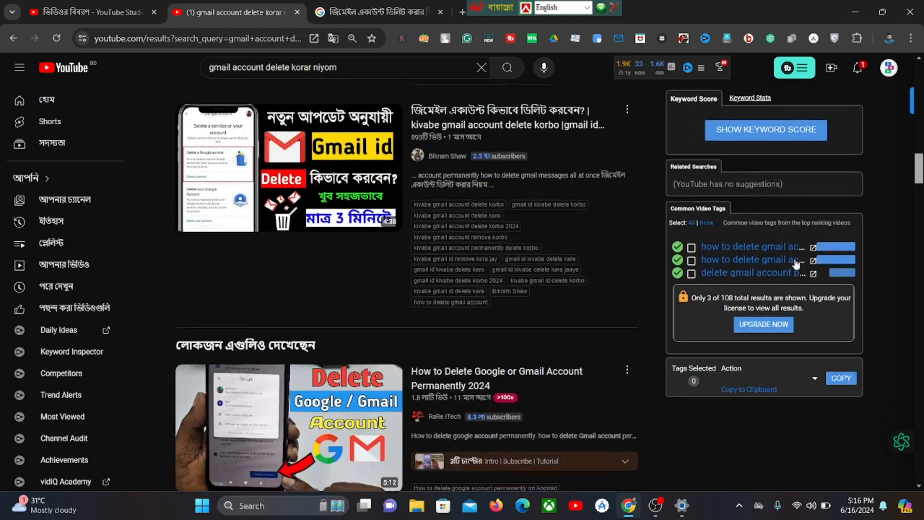
scroll(796, 262, down, 5)
scroll(794, 262, up, 6)
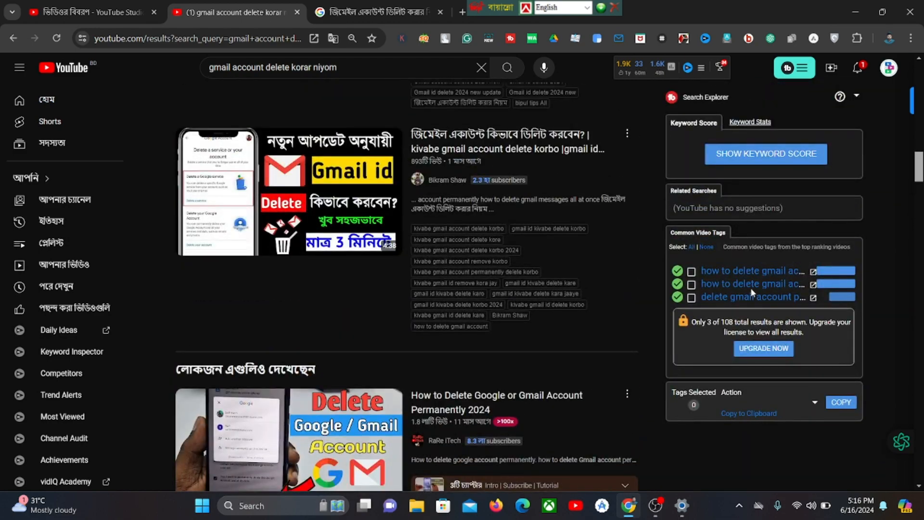
scroll(779, 264, up, 6)
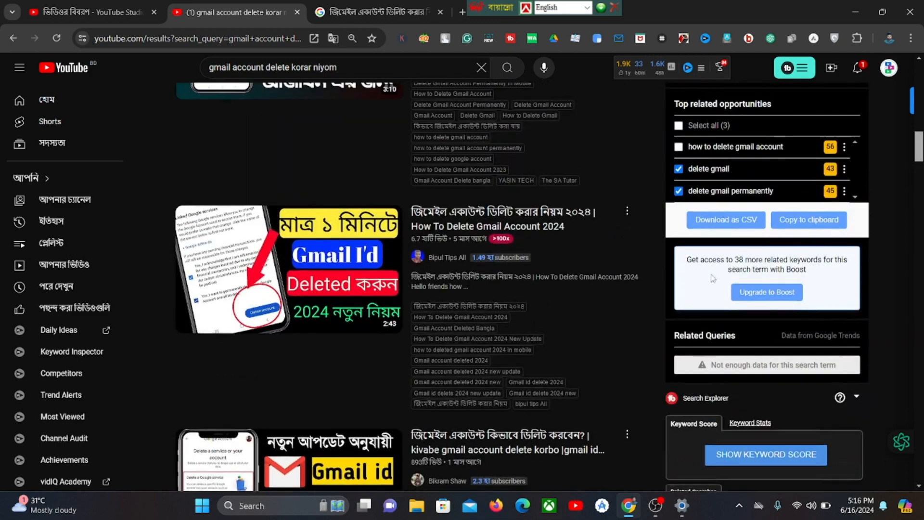
scroll(713, 278, up, 3)
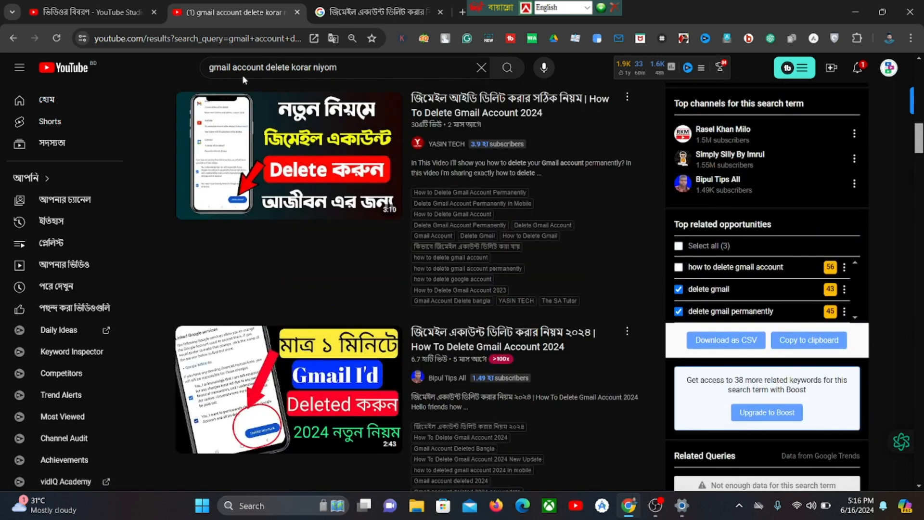
Paste the copied vidIQ keywords below "email account delete" in the YouTube Studio description and put each keyword on its own line
click(108, 12)
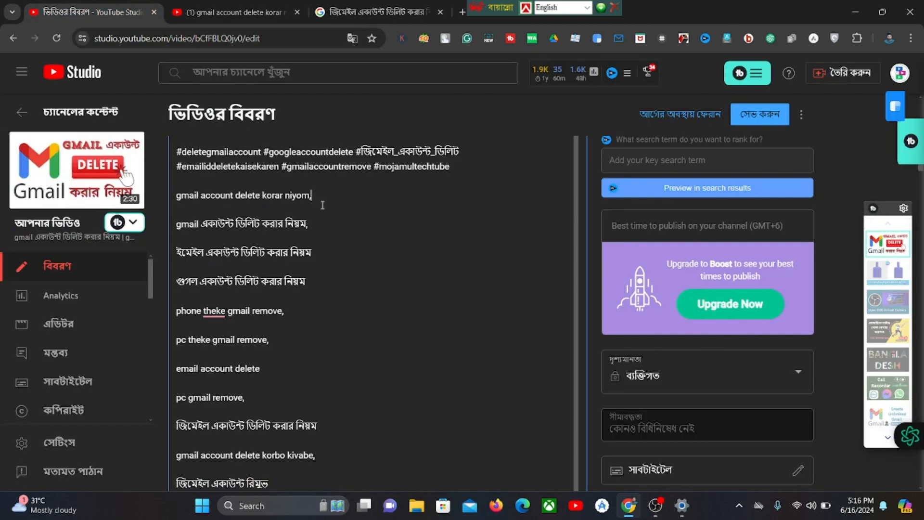
scroll(322, 205, down, 3)
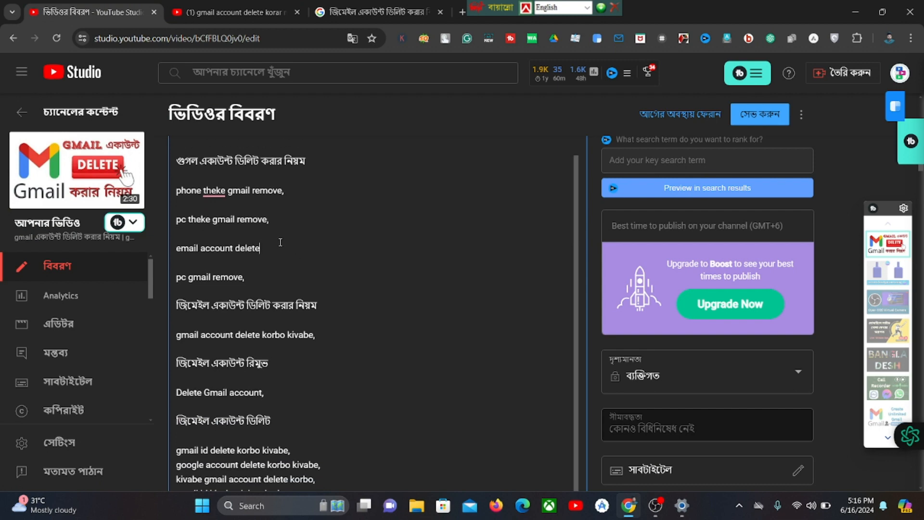
click(280, 242)
key(Return)
key(Return)
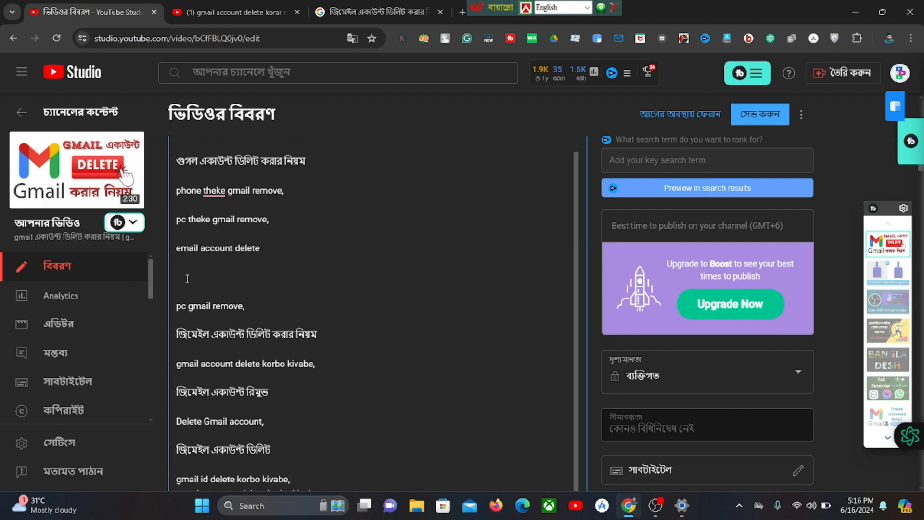
right_click(188, 279)
click(236, 183)
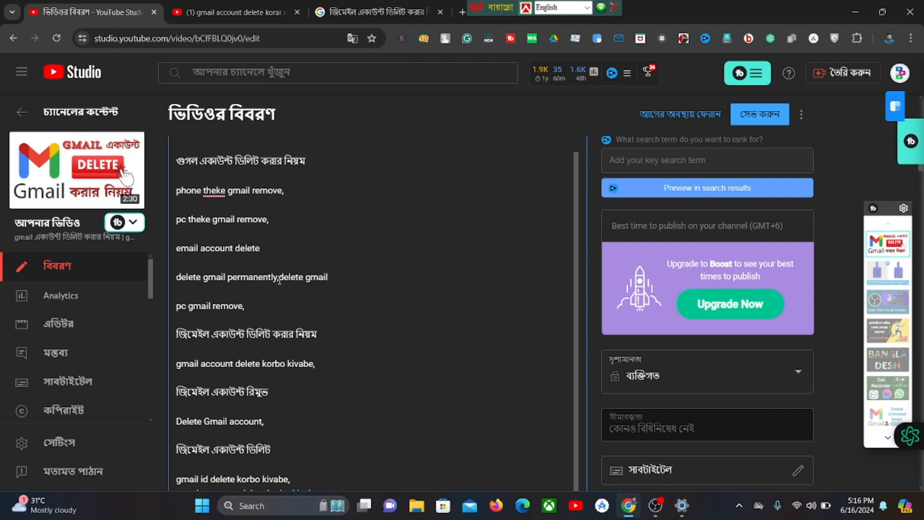
click(279, 277)
key(Return)
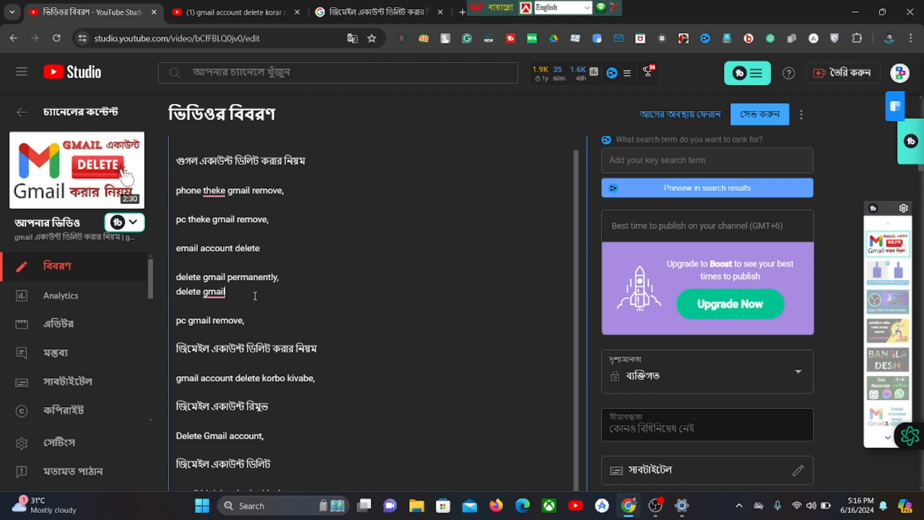
End "delete gmail" with a comma and insert a blank line between it and "delete gmail permanently,"
text(,)
click(294, 280)
key(Return)
Review the full keyword list in the video description, from the hashtags down to its last line
scroll(295, 280, up, 1)
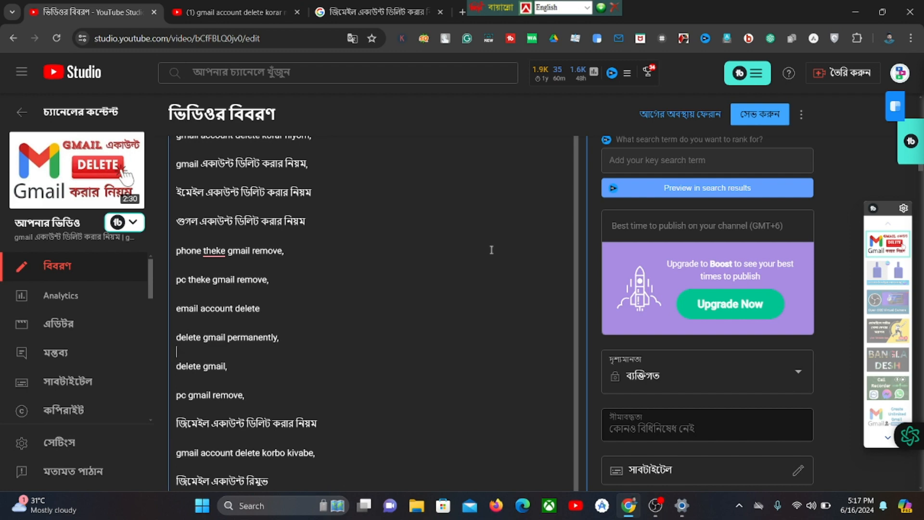
scroll(490, 250, down, 1)
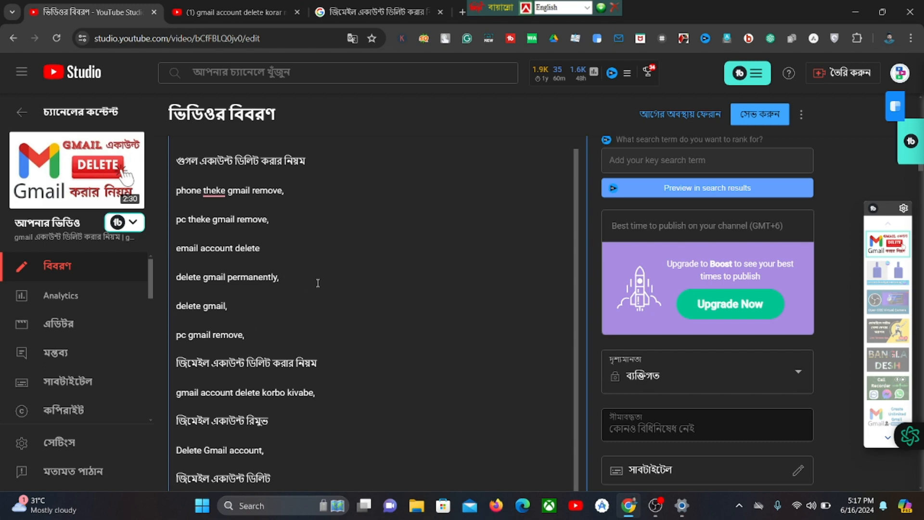
scroll(372, 229, up, 3)
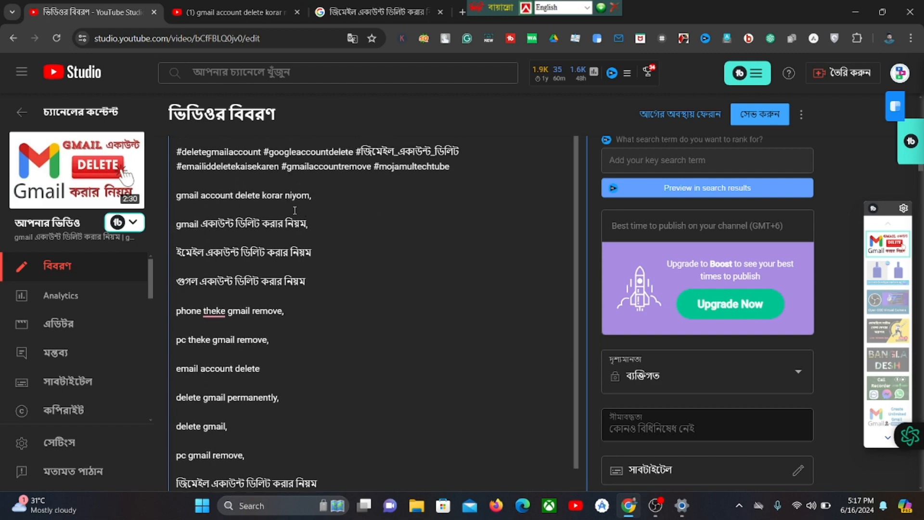
scroll(319, 204, down, 1)
scroll(322, 205, down, 1)
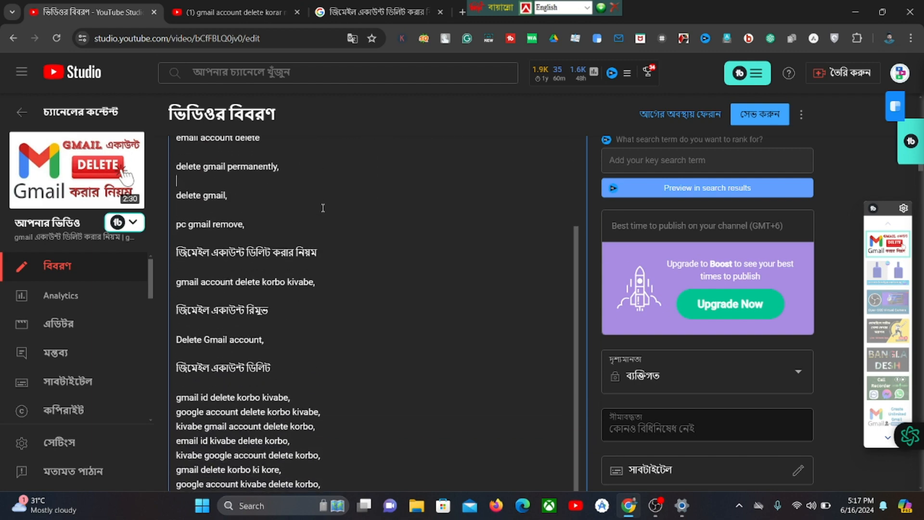
scroll(409, 321, down, 5)
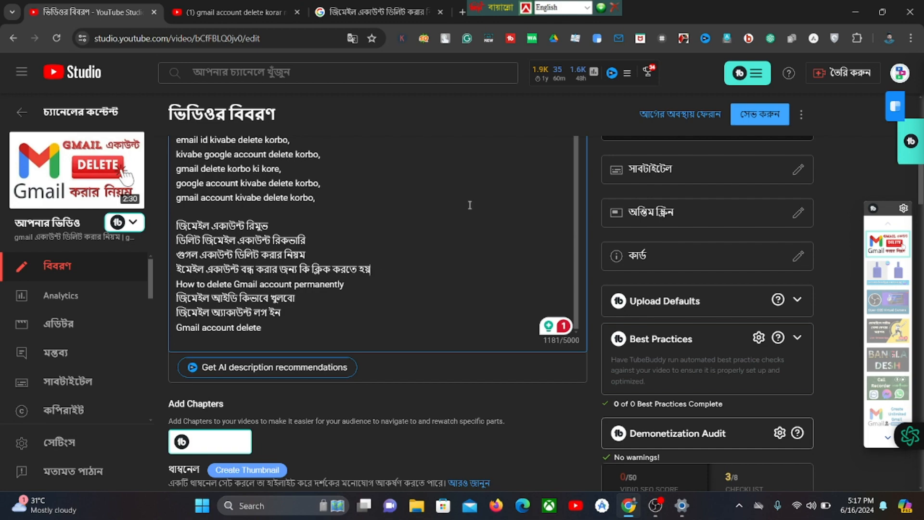
scroll(470, 205, up, 5)
Switch to the YouTube results for "gmail account delete korar niyom" and examine the tags shown under the competing videos
click(250, 16)
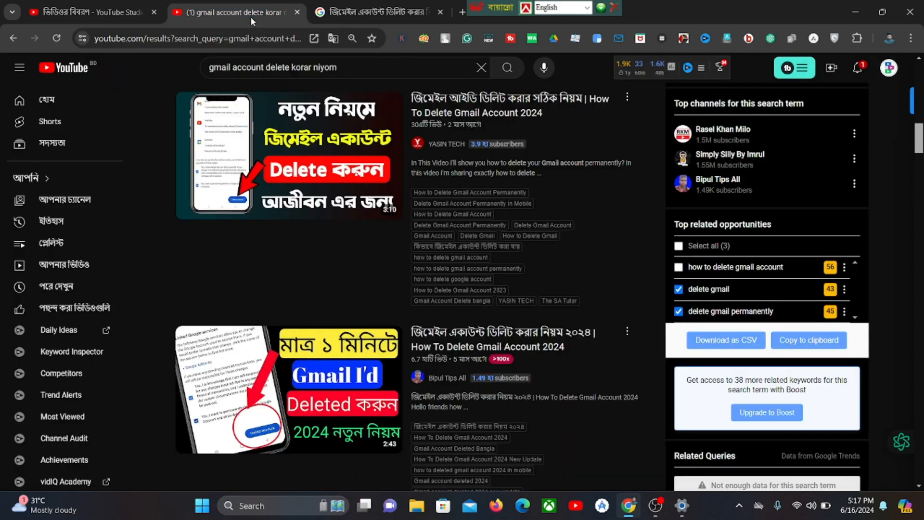
scroll(542, 180, up, 7)
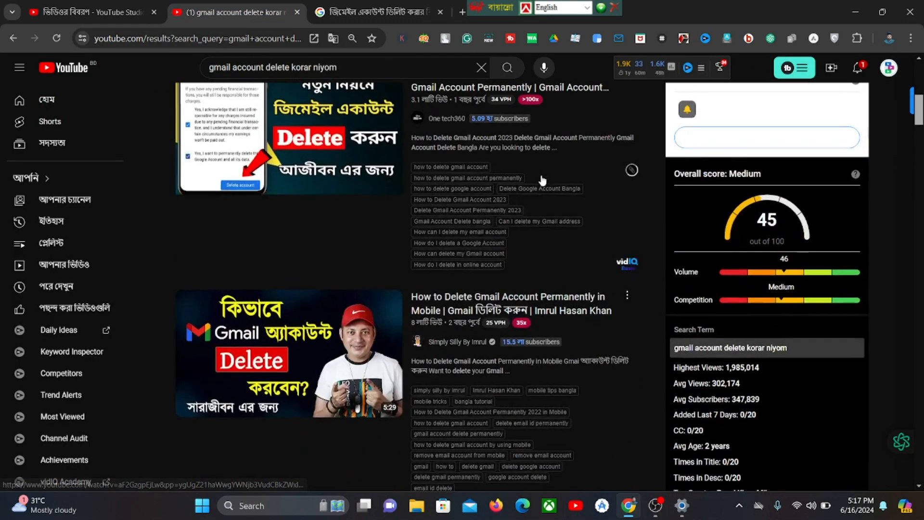
scroll(542, 180, up, 10)
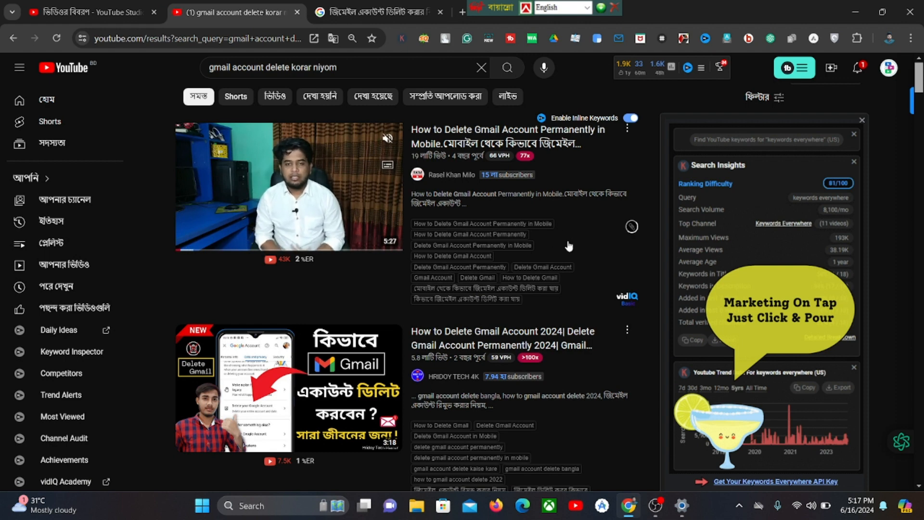
scroll(591, 205, down, 5)
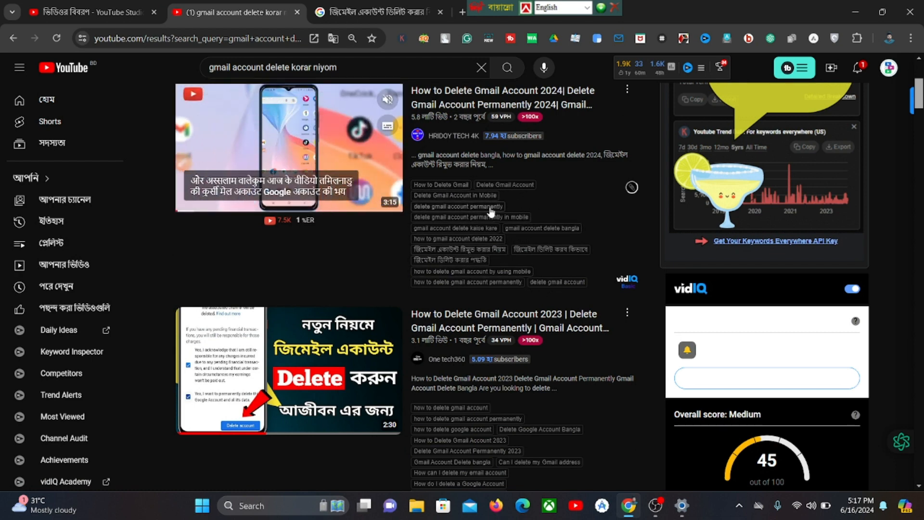
scroll(569, 207, down, 1)
scroll(571, 208, up, 1)
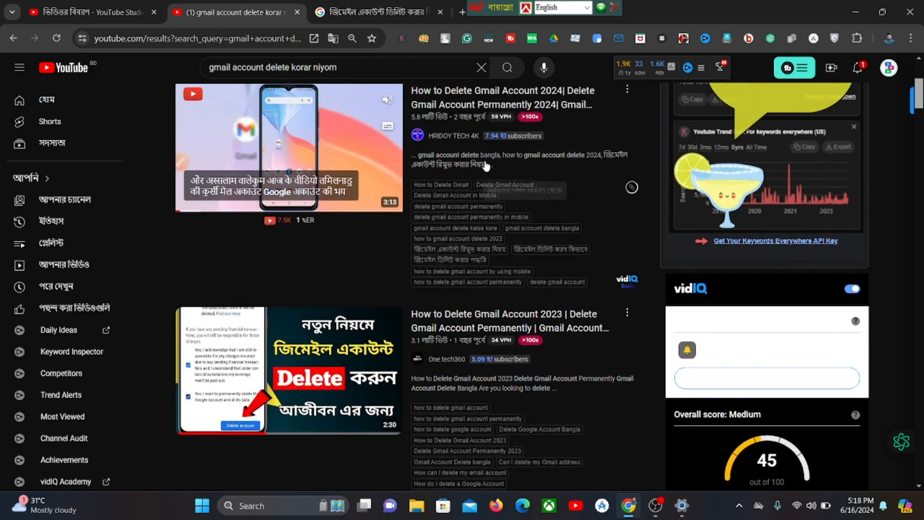
scroll(592, 186, down, 2)
scroll(592, 187, down, 1)
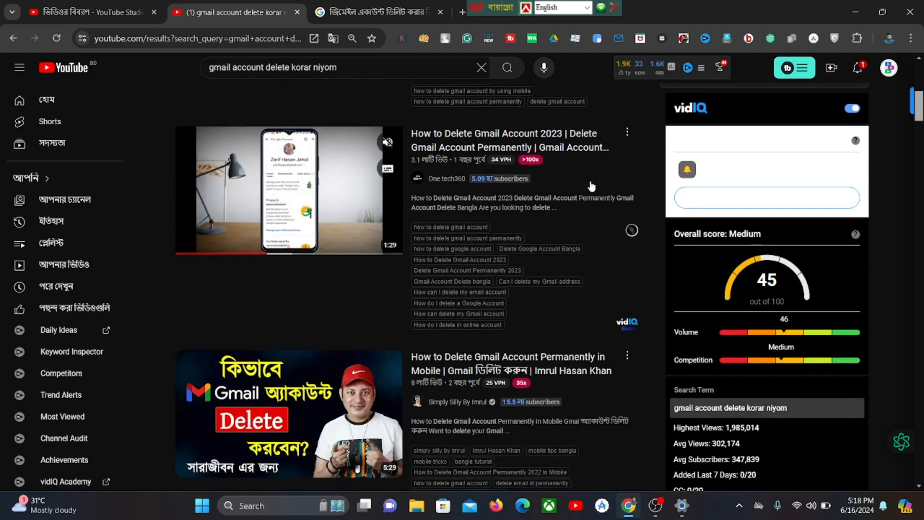
scroll(583, 187, down, 2)
scroll(549, 154, down, 1)
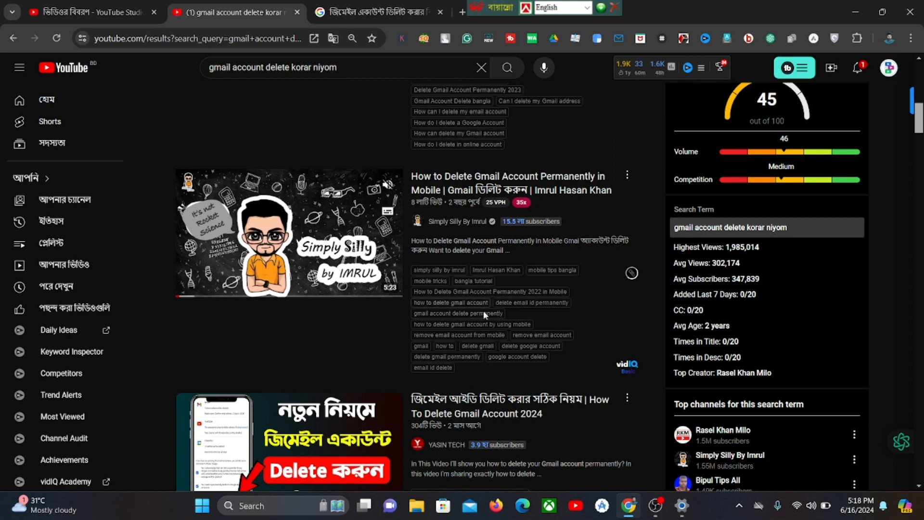
scroll(488, 287, down, 1)
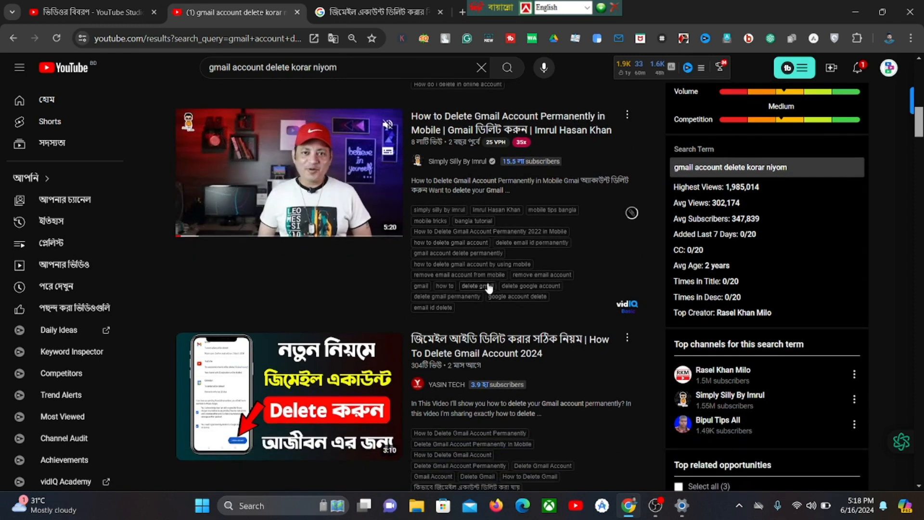
Open the competing "How to Delete Gmail Account Permanently in Mobile" video, pause its playback and examine its tags
click(336, 198)
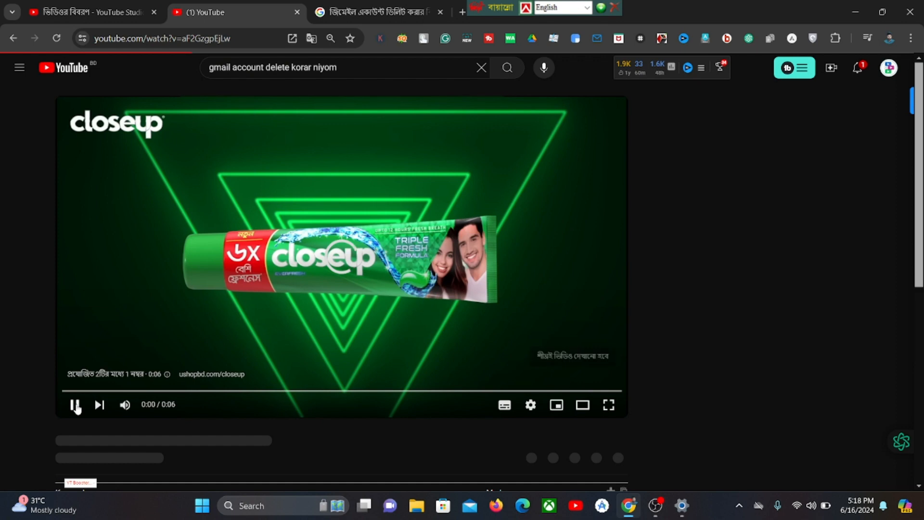
click(74, 405)
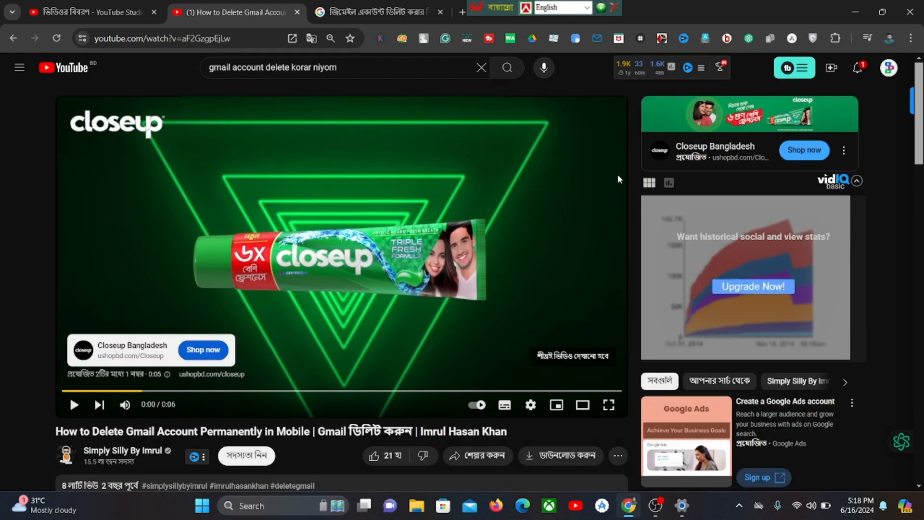
scroll(696, 137, down, 3)
scroll(668, 135, up, 1)
scroll(667, 135, down, 3)
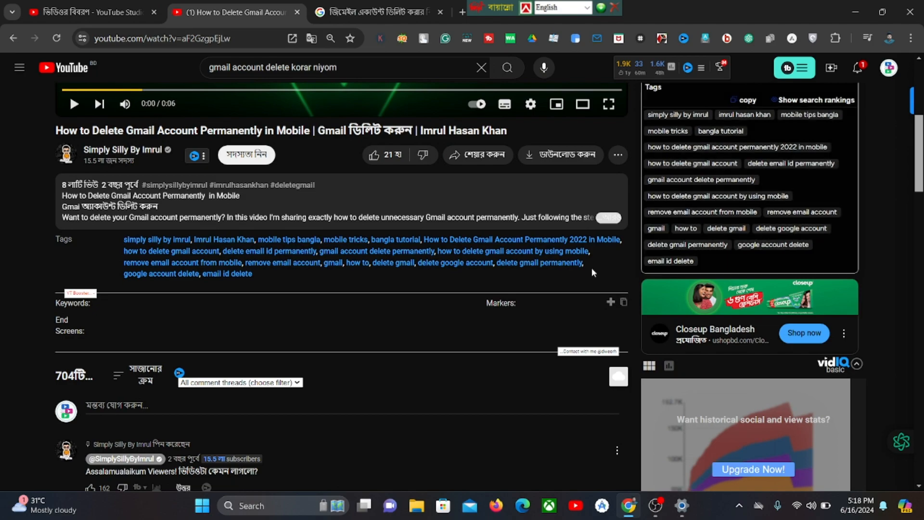
scroll(791, 289, up, 2)
scroll(792, 290, down, 10)
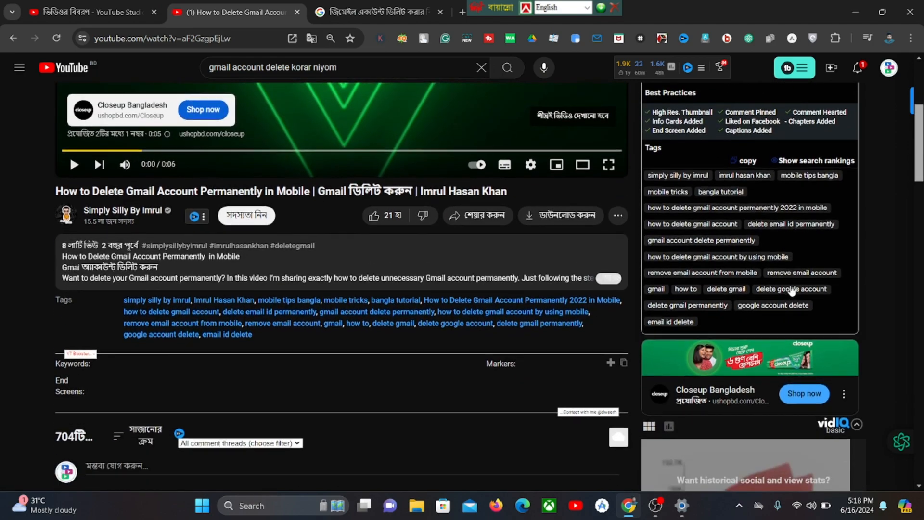
scroll(800, 298, down, 5)
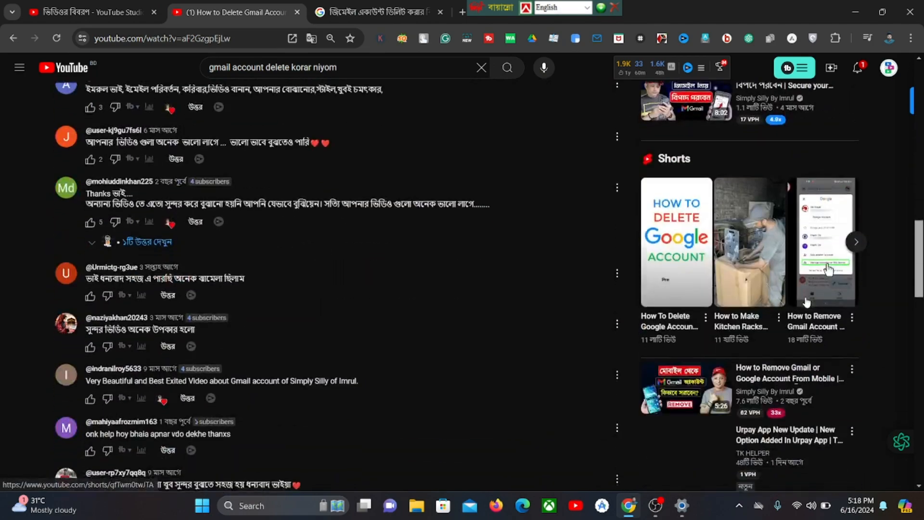
scroll(804, 294, up, 10)
scroll(807, 288, up, 2)
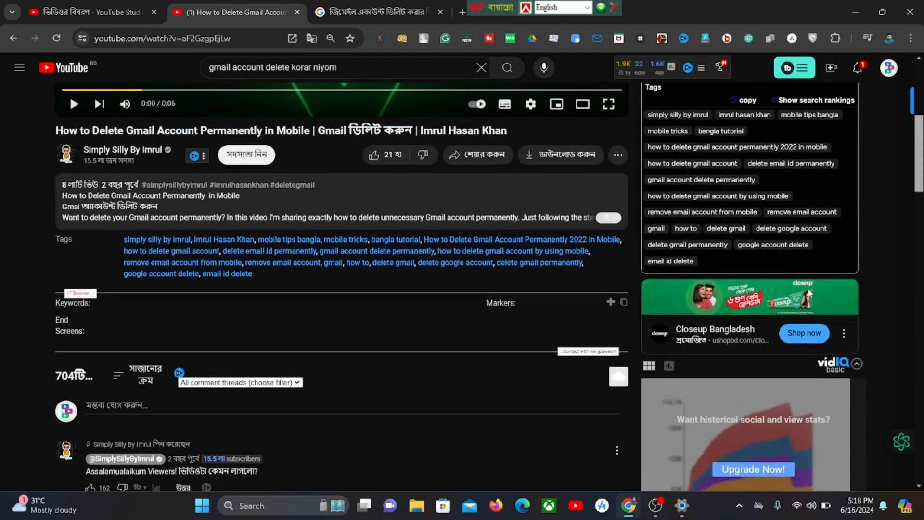
Copy all of this video's tags from vidIQ's tag list to the clipboard
scroll(809, 294, up, 1)
scroll(810, 295, up, 1)
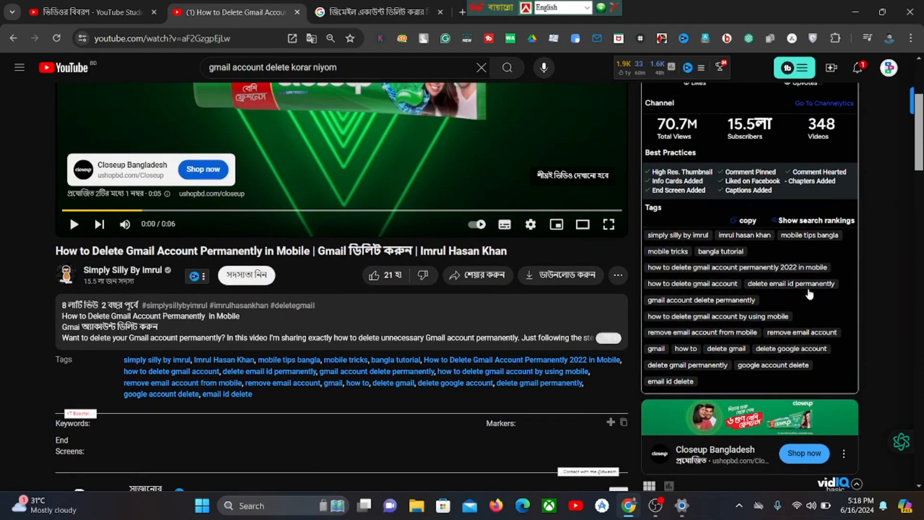
click(745, 221)
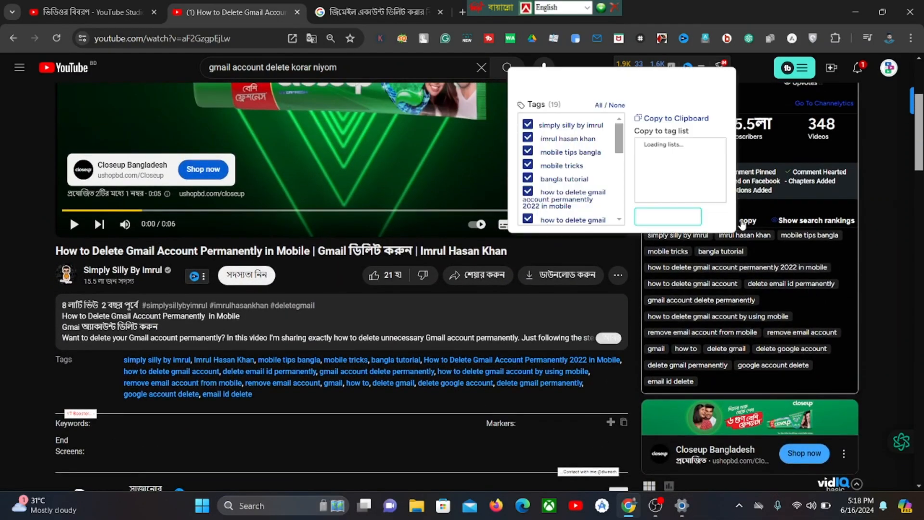
scroll(569, 136, down, 3)
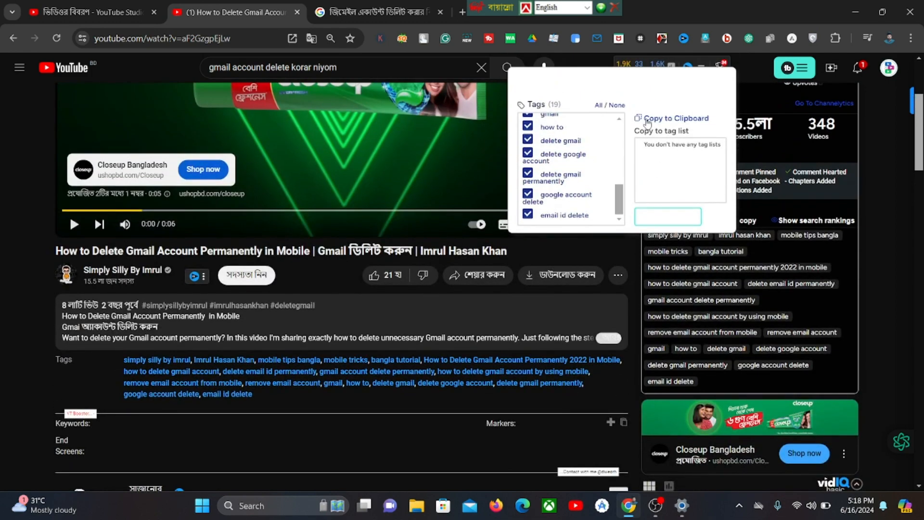
click(648, 120)
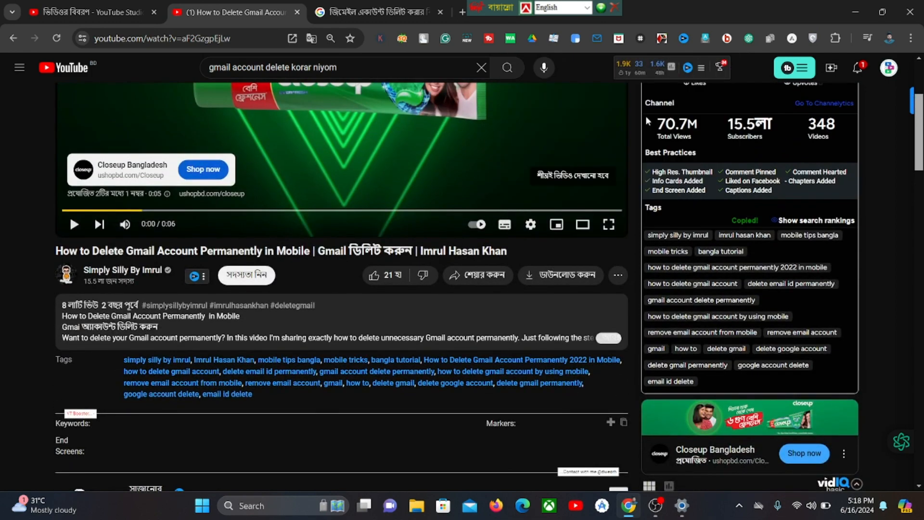
In the YouTube Studio description, end "জিমেইল একাউন্ট ডিলিট" with a comma and paste the copied tags below it, separated by a blank line
click(108, 12)
scroll(355, 284, down, 3)
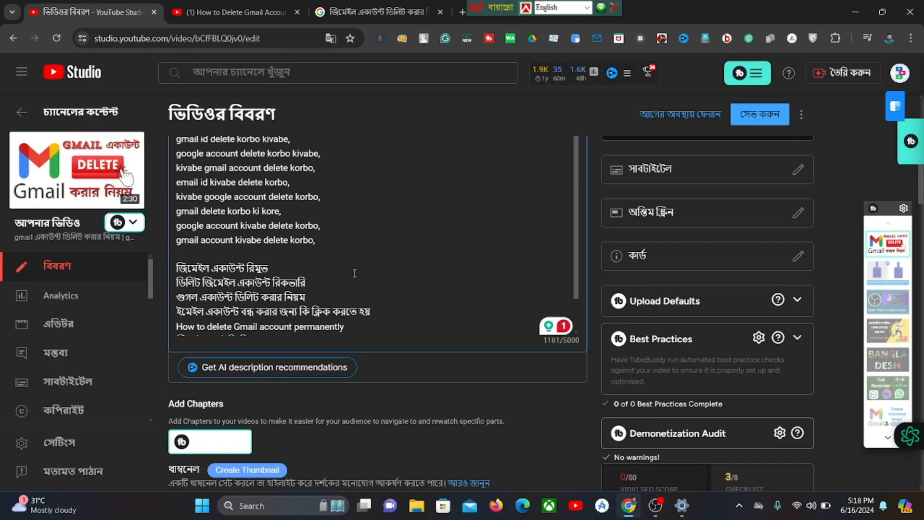
scroll(357, 277, up, 3)
scroll(359, 263, down, 1)
scroll(282, 180, down, 1)
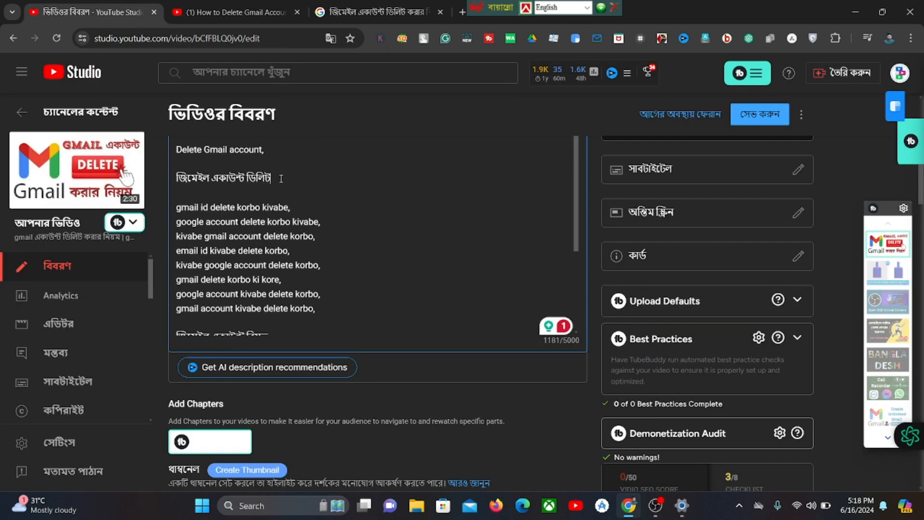
key(Return)
key(Return)
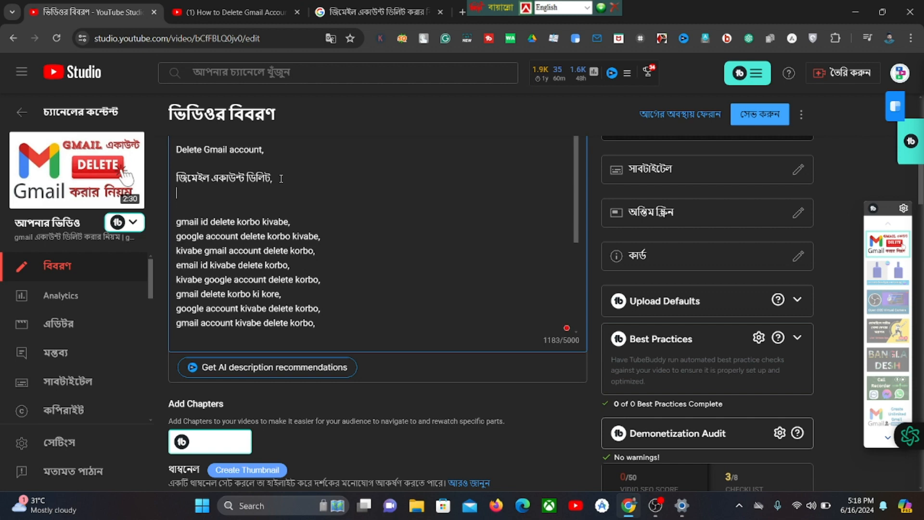
right_click(191, 201)
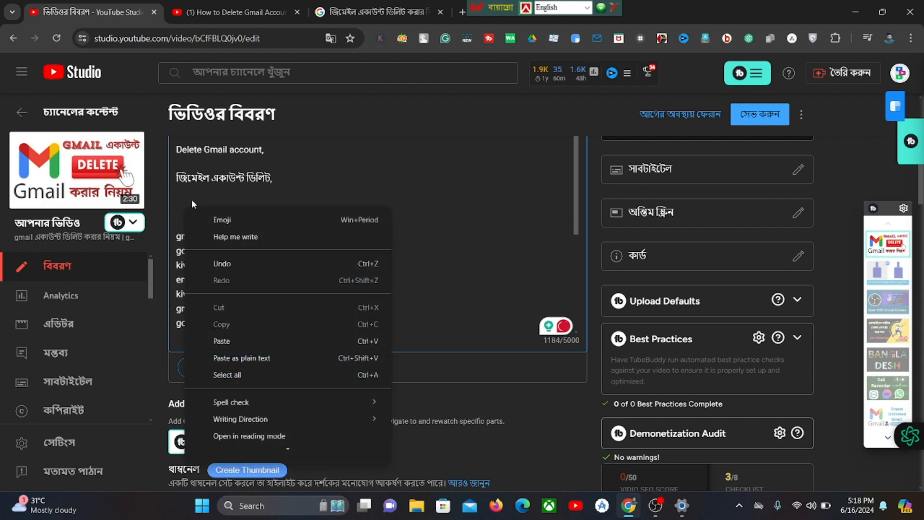
click(235, 342)
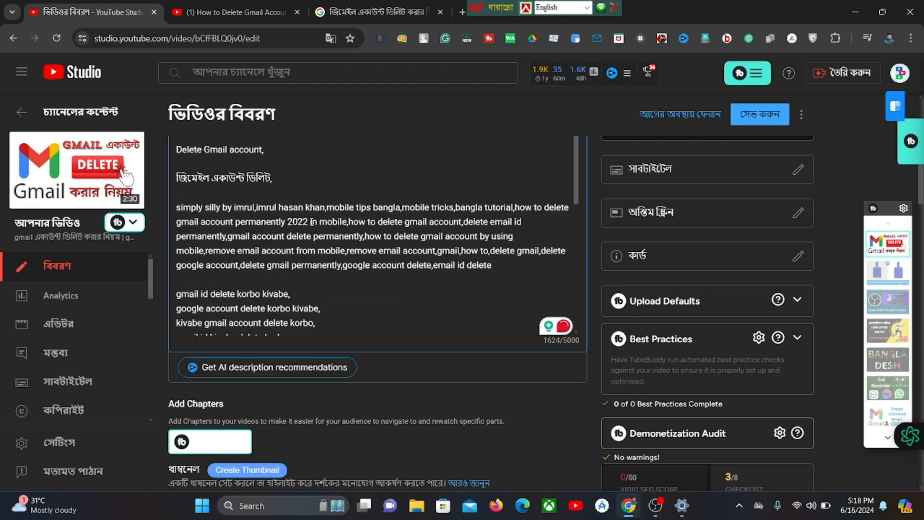
Put each of the first five pasted tags, through "bangla tutorial,", on its own line
mouse_move(258, 211)
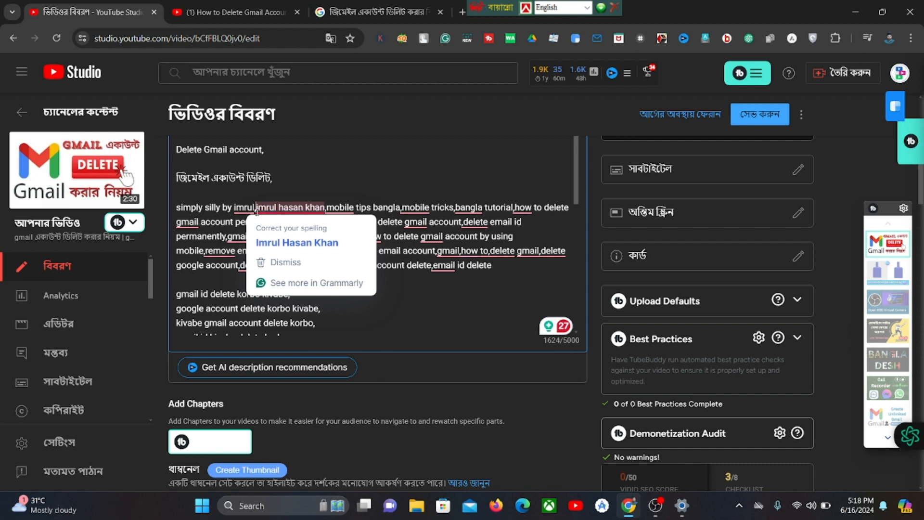
key(Return)
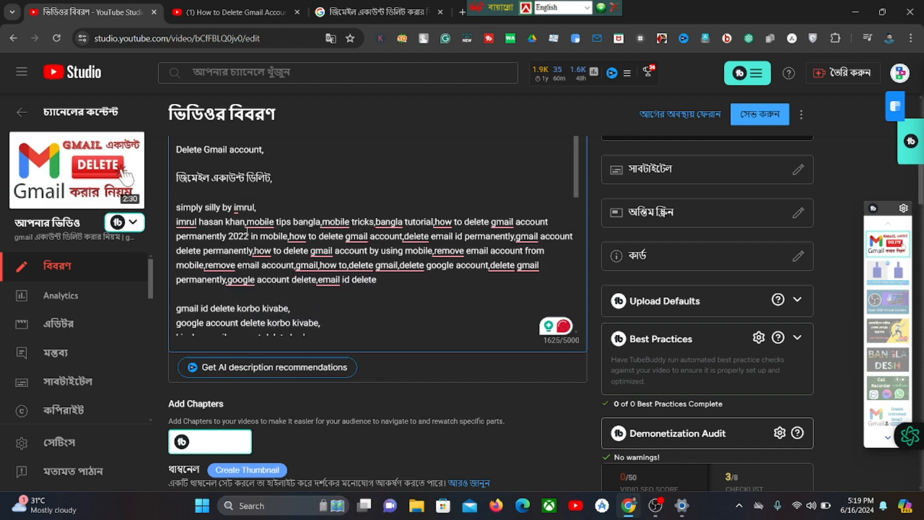
key(Return)
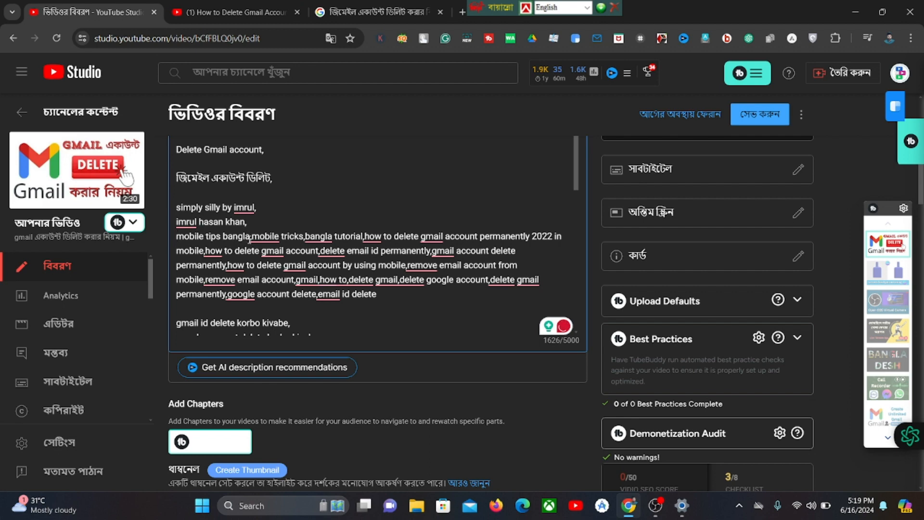
click(250, 236)
key(Return)
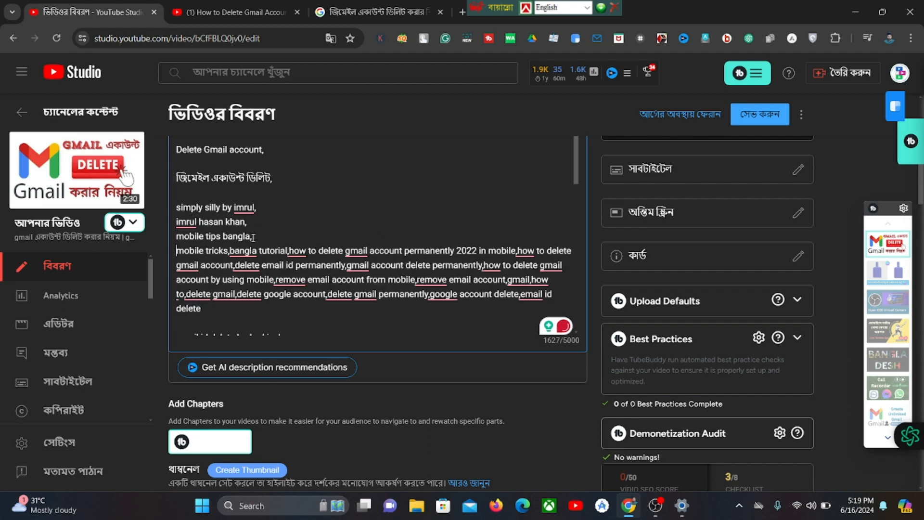
click(230, 251)
key(Return)
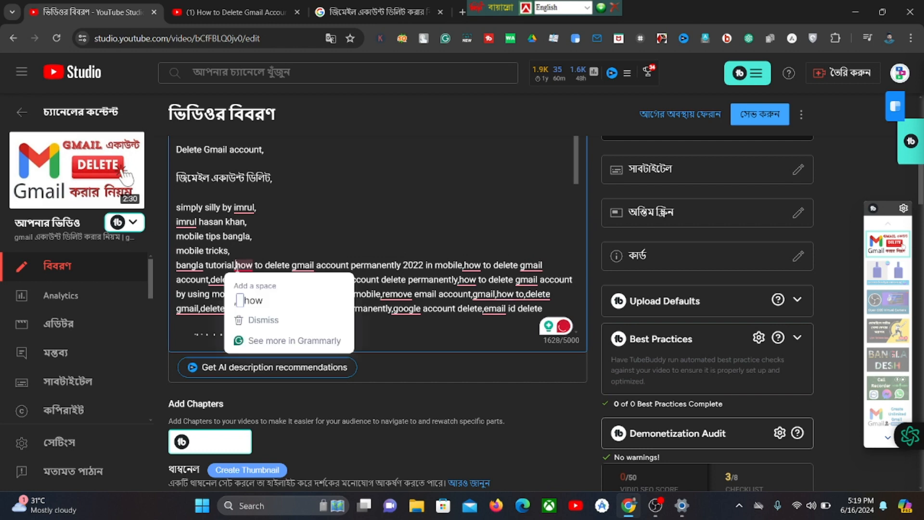
click(236, 266)
key(Return)
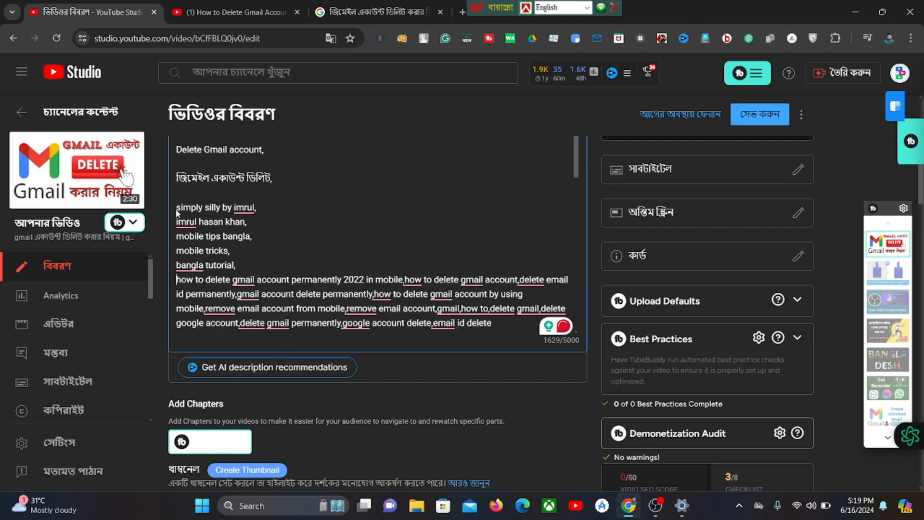
Delete the five separated tags through "bangla tutorial," and put "how to delete gmail account permanently 2022 in mobile," and "how to delete gmail account," on their own lines
drag(178, 205, 239, 265)
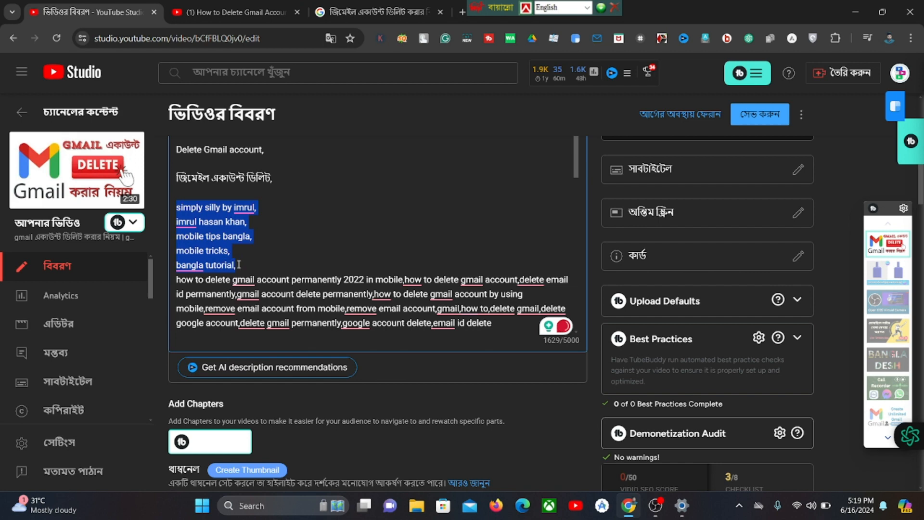
key(BackSpace)
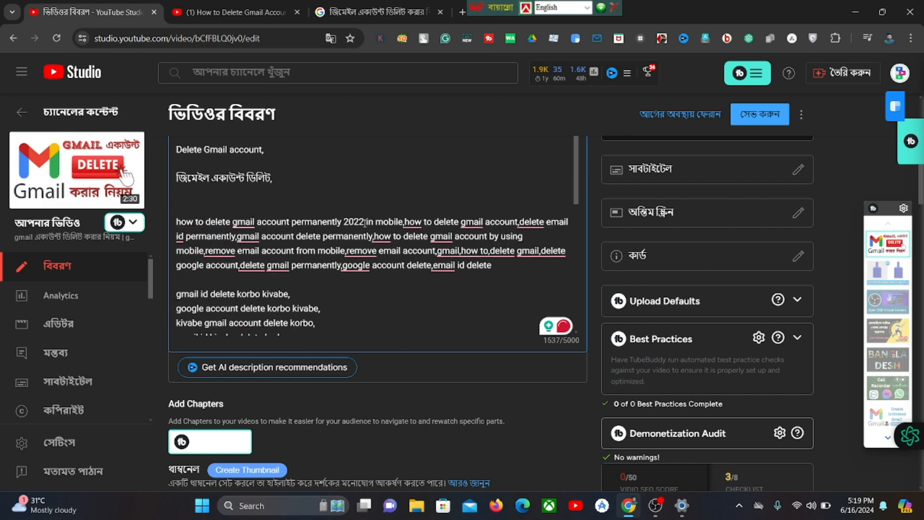
click(403, 222)
key(Return)
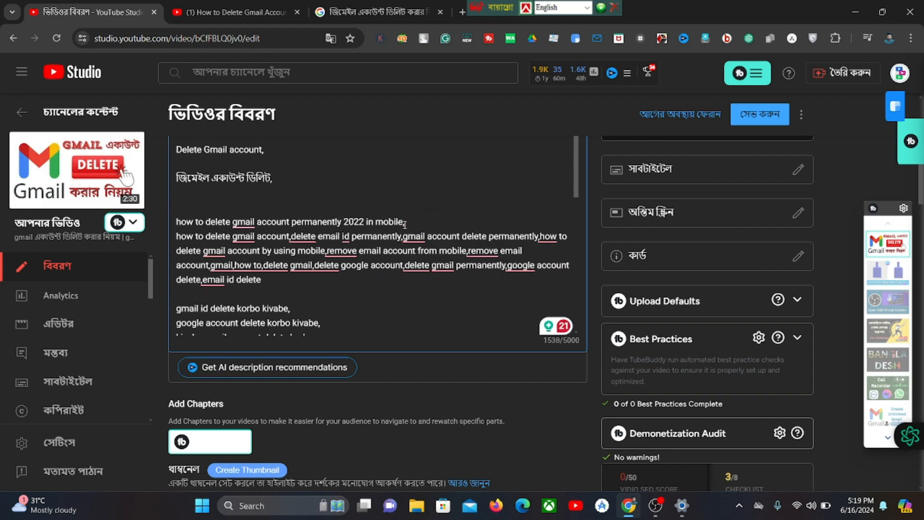
click(290, 236)
key(Return)
Put each of the next four pasted tags, from "delete email id permanently," through "remove email account from mobile,", on its own line
click(289, 251)
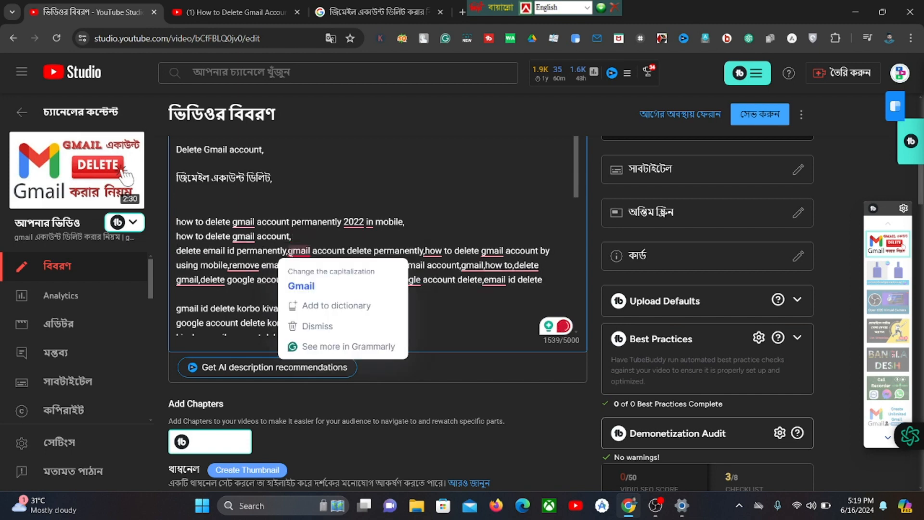
key(Return)
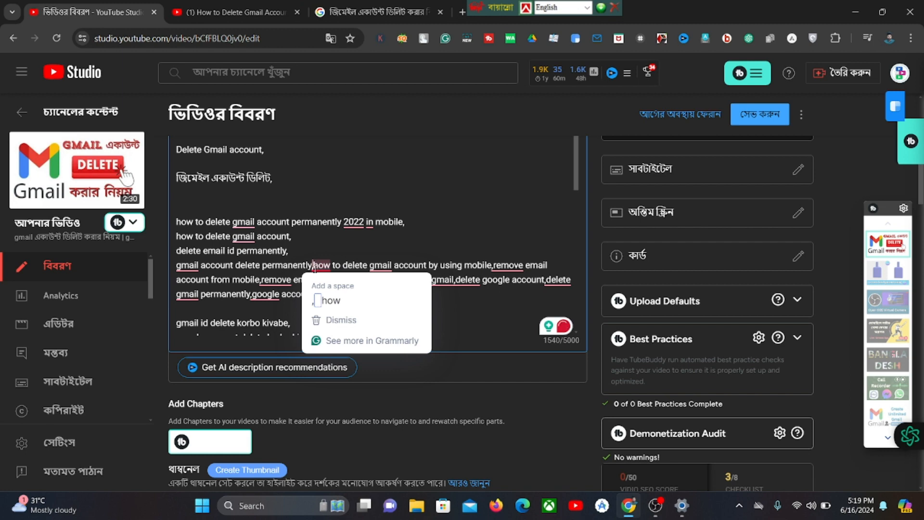
click(314, 265)
key(Return)
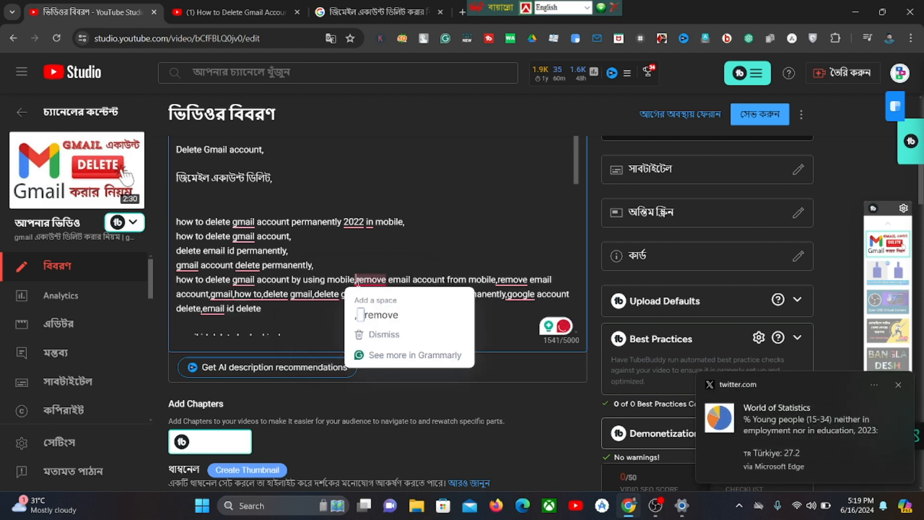
click(357, 280)
key(Return)
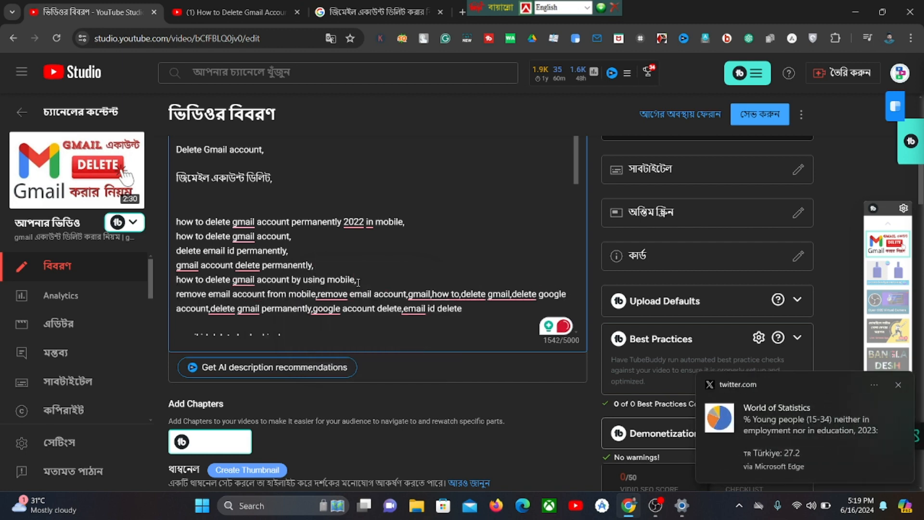
click(316, 295)
key(Return)
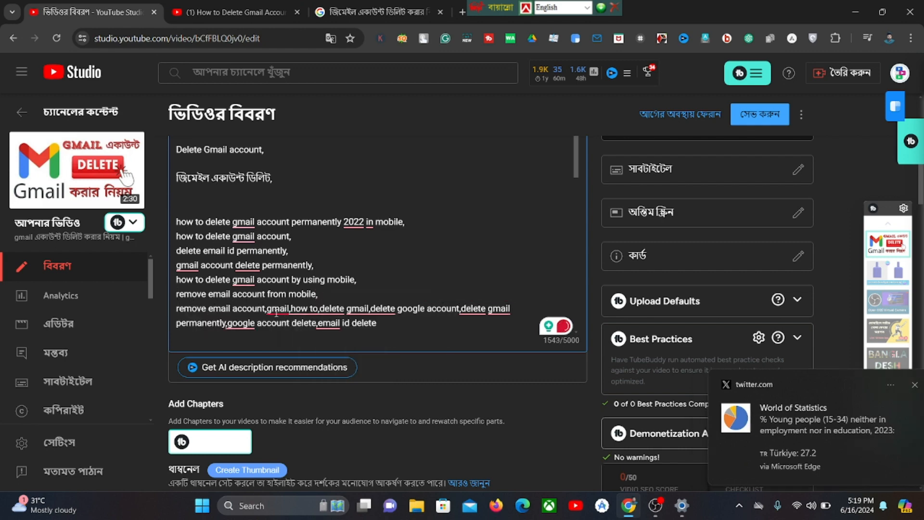
Break the pasted tag list into new lines after "gmail,", "how to," and "delete gmail,"
mouse_move(295, 310)
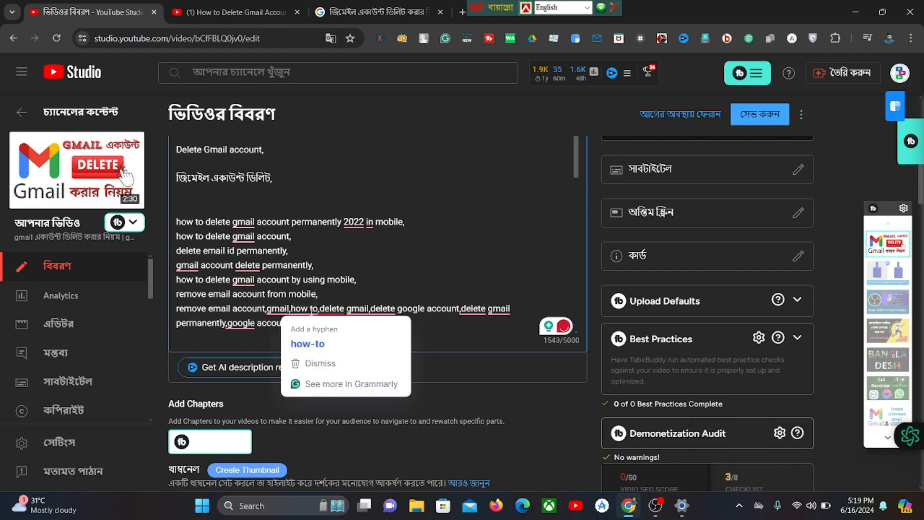
click(291, 308)
key(Return)
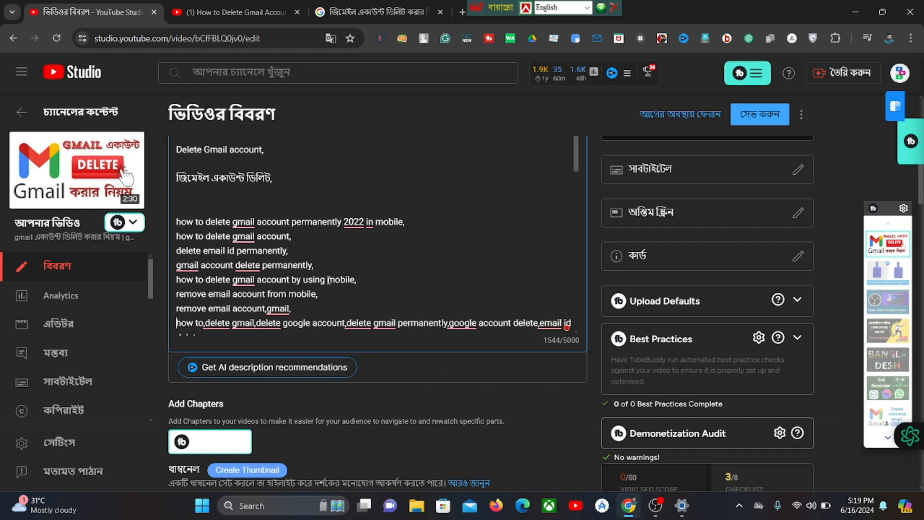
scroll(329, 278, down, 3)
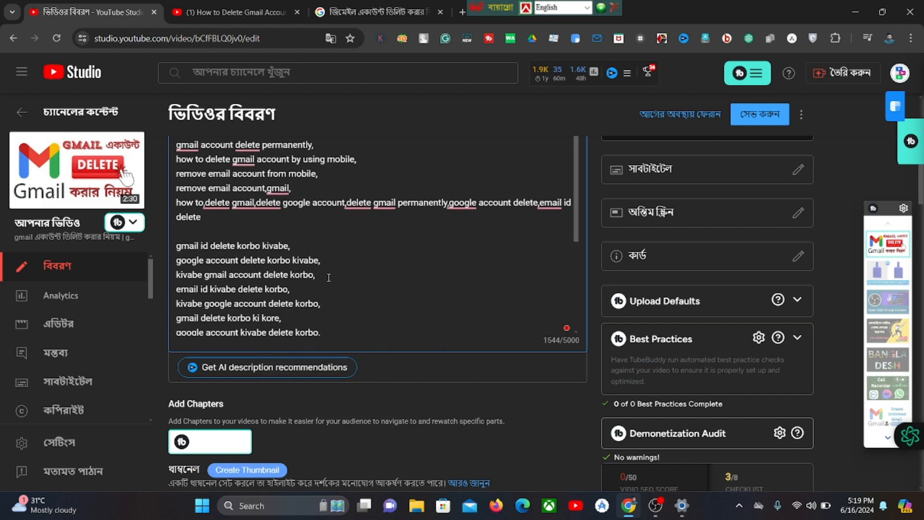
click(205, 204)
key(Return)
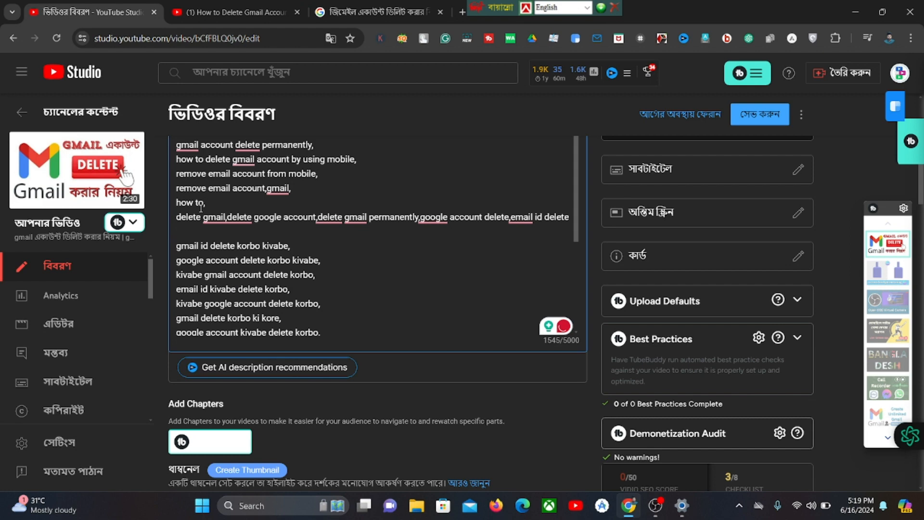
click(228, 218)
key(Return)
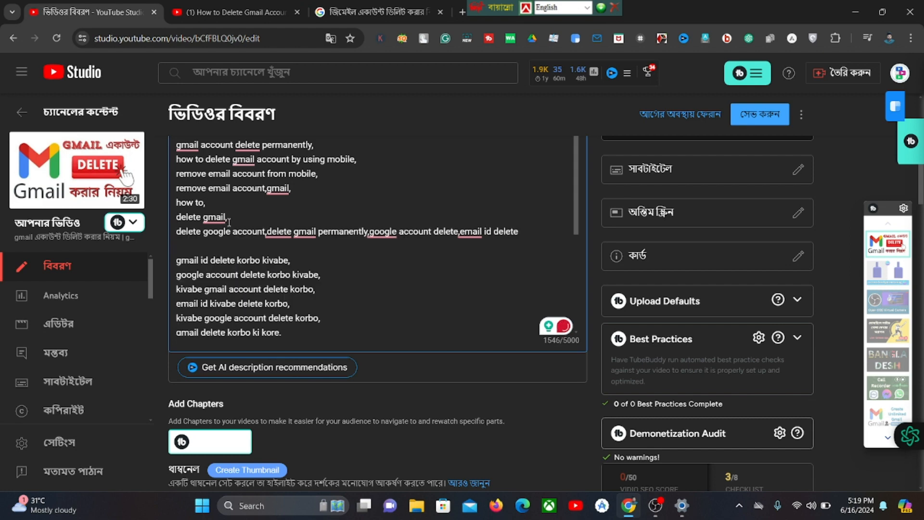
Put "delete google account,", "delete gmail permanently,", "google account delete," and "email id delete" each on its own line
click(266, 232)
key(Return)
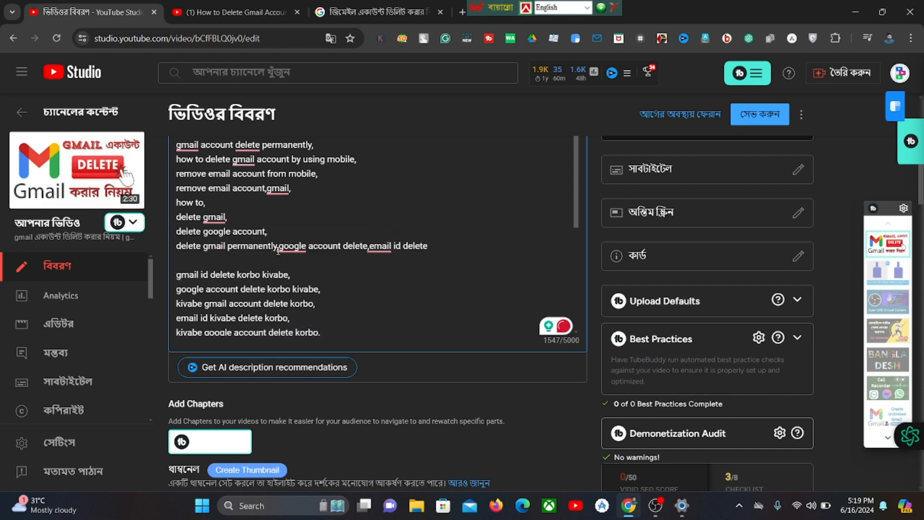
click(279, 247)
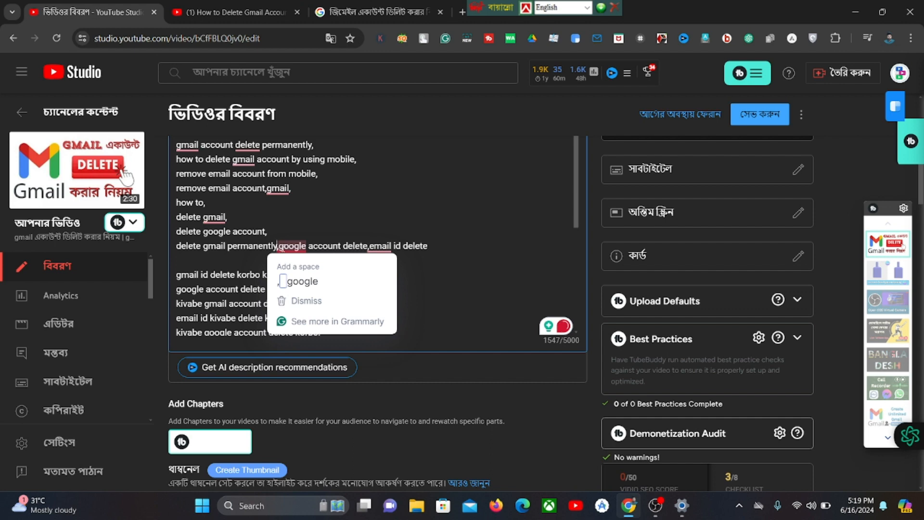
key(Return)
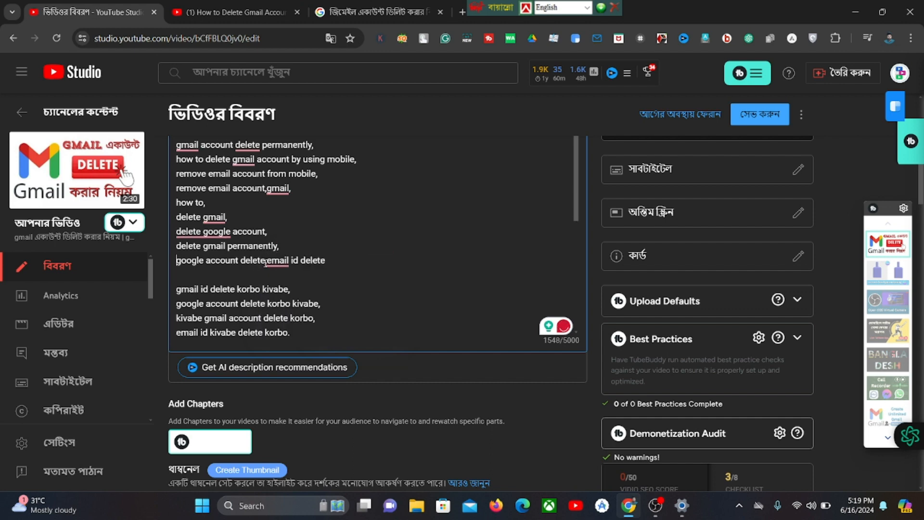
mouse_move(271, 264)
key(Return)
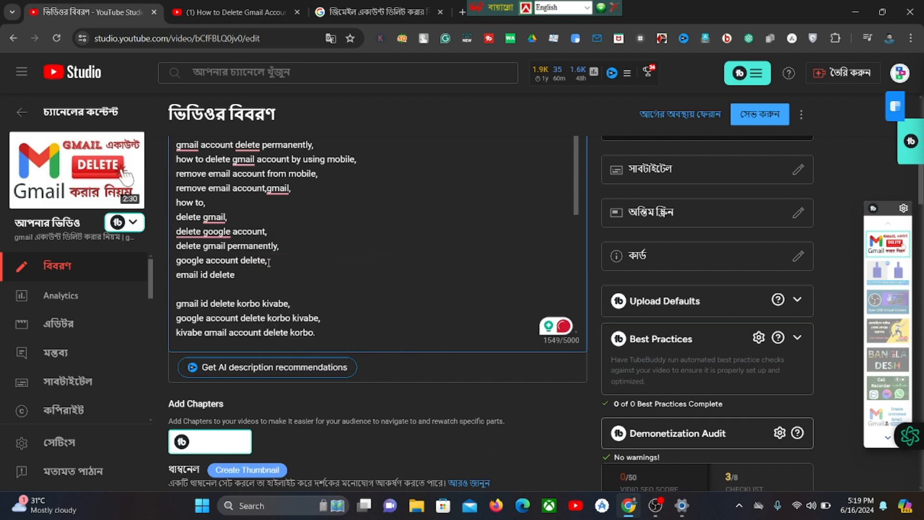
click(253, 266)
Copy the phrase "gmail একাউন্ট ডিলিট করার নিয়ম" from the video title to the clipboard
scroll(397, 243, up, 4)
scroll(434, 214, up, 8)
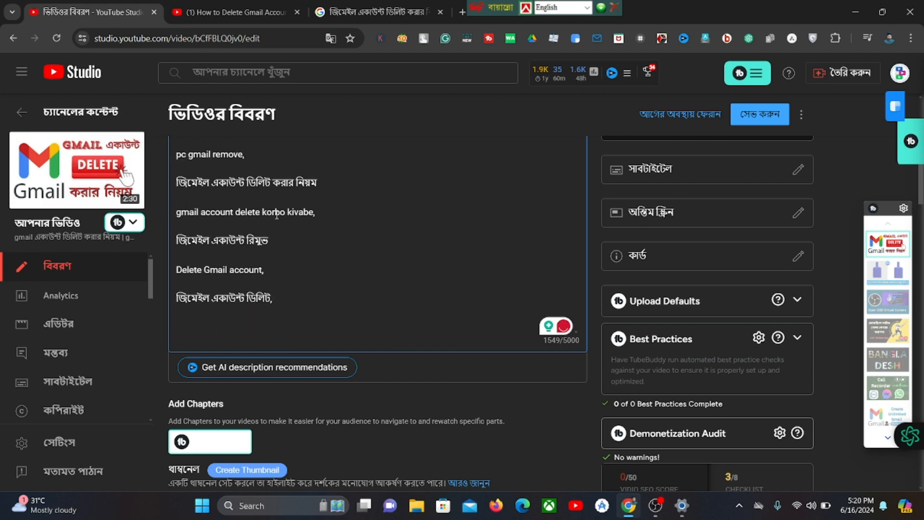
scroll(450, 247, up, 4)
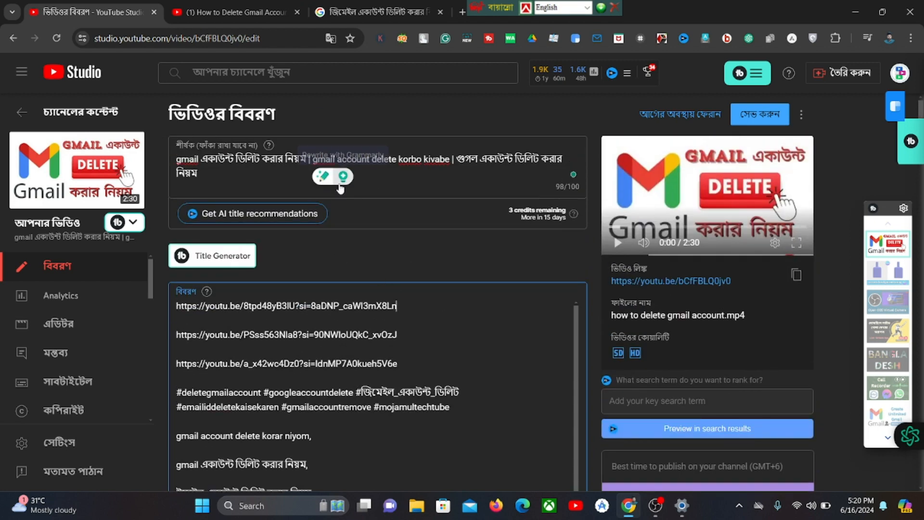
click(357, 159)
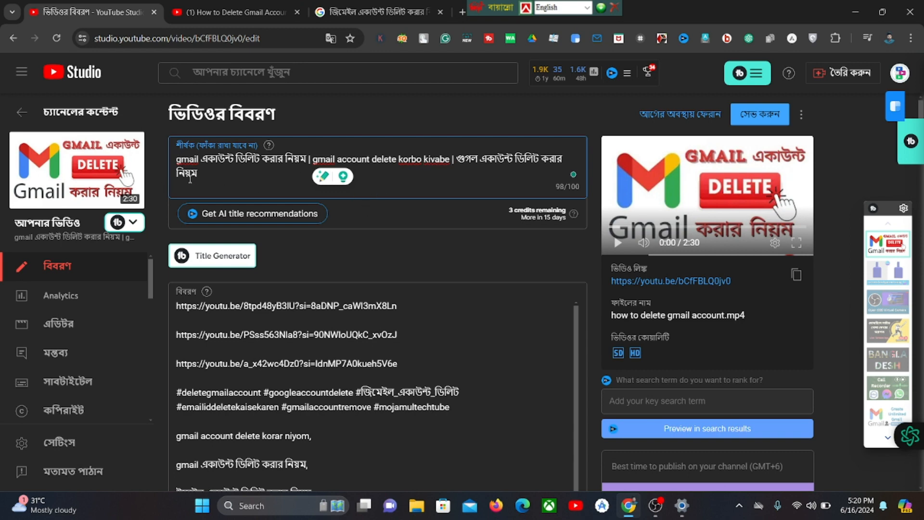
drag(178, 159, 306, 159)
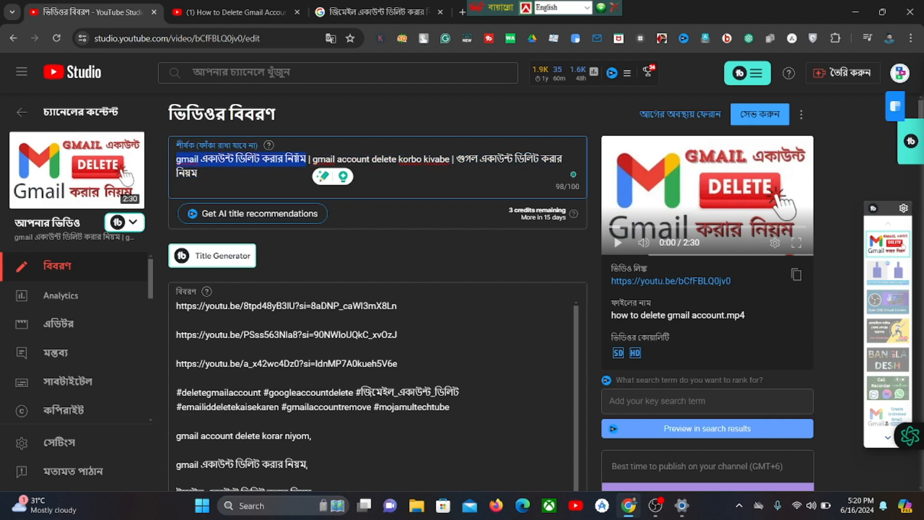
right_click(303, 162)
click(341, 233)
click(408, 180)
Paste the copied title phrase as the video's first tag, and review its vidIQ score and the video's vidIQ SEO score criteria
scroll(441, 169, down, 10)
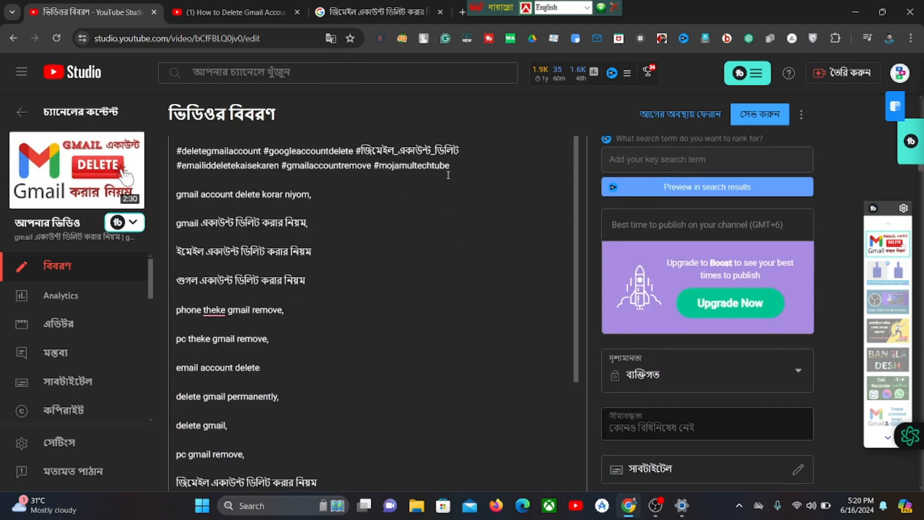
scroll(444, 175, down, 20)
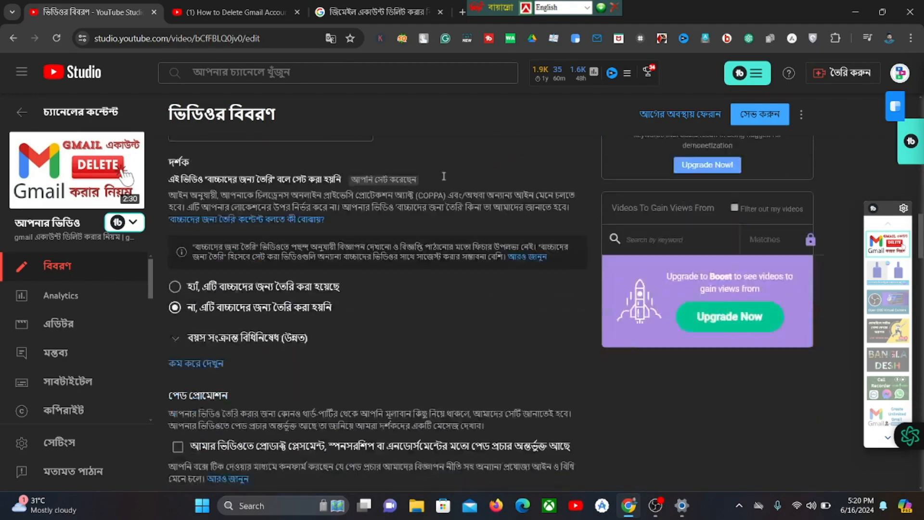
scroll(443, 176, down, 5)
scroll(444, 181, down, 4)
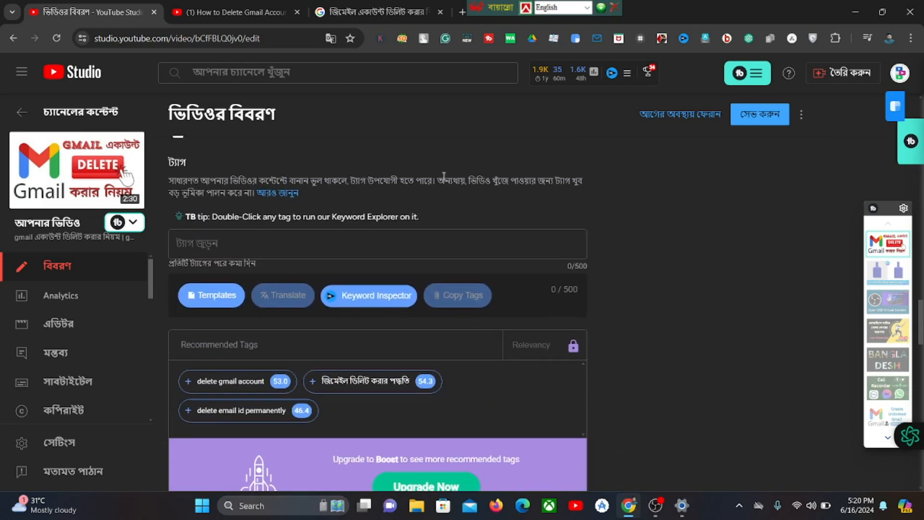
right_click(197, 241)
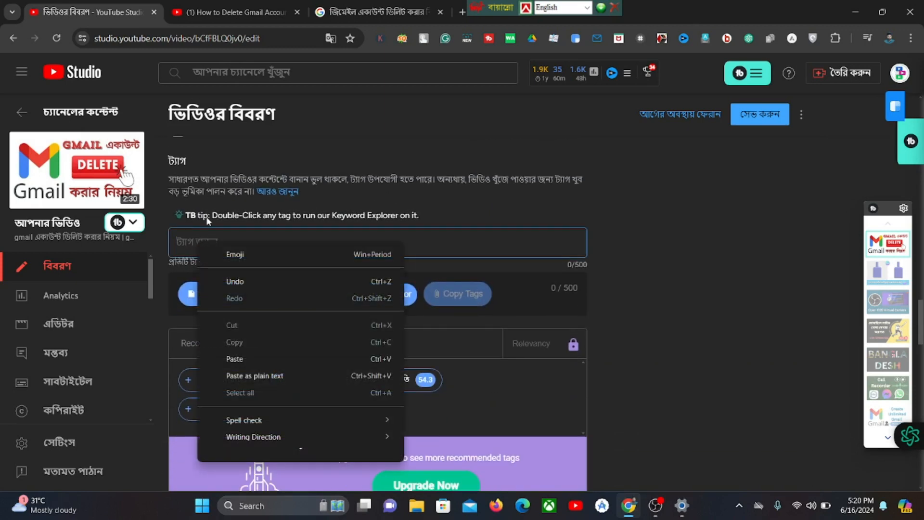
click(246, 357)
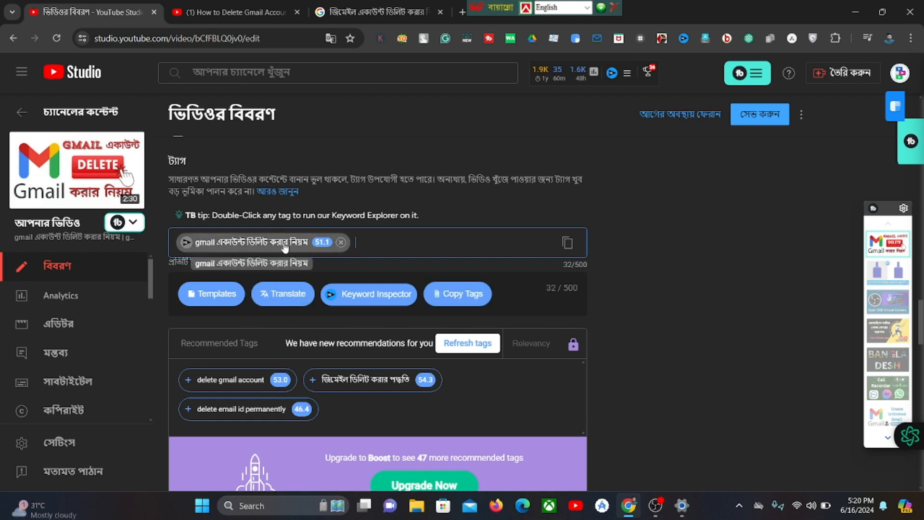
mouse_move(322, 248)
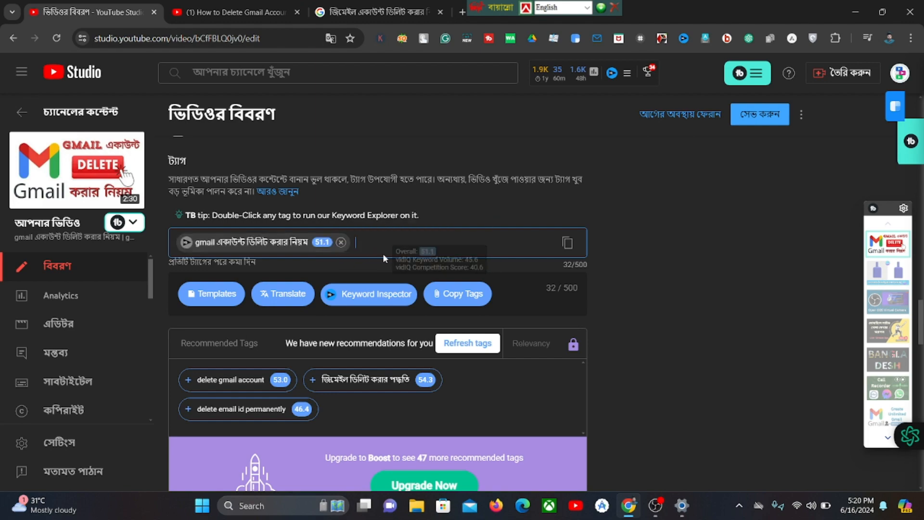
scroll(625, 214, down, 10)
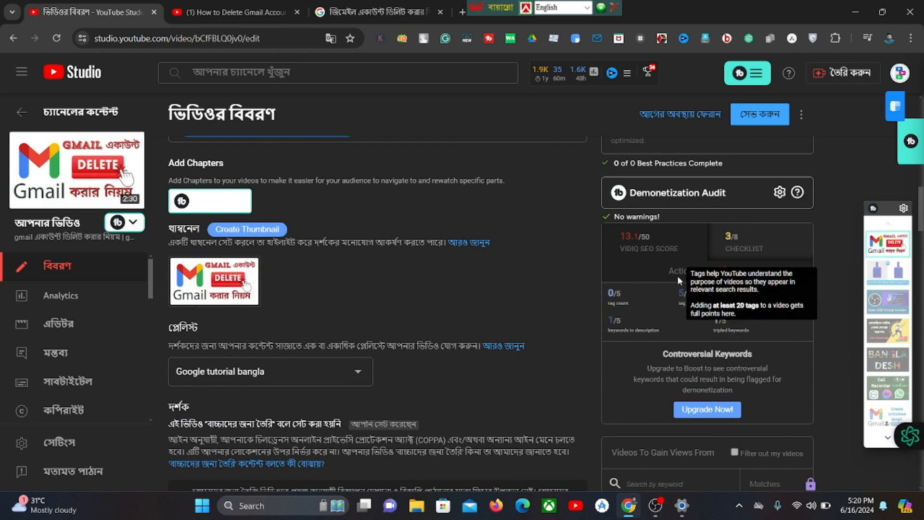
scroll(522, 268, down, 4)
scroll(524, 270, down, 10)
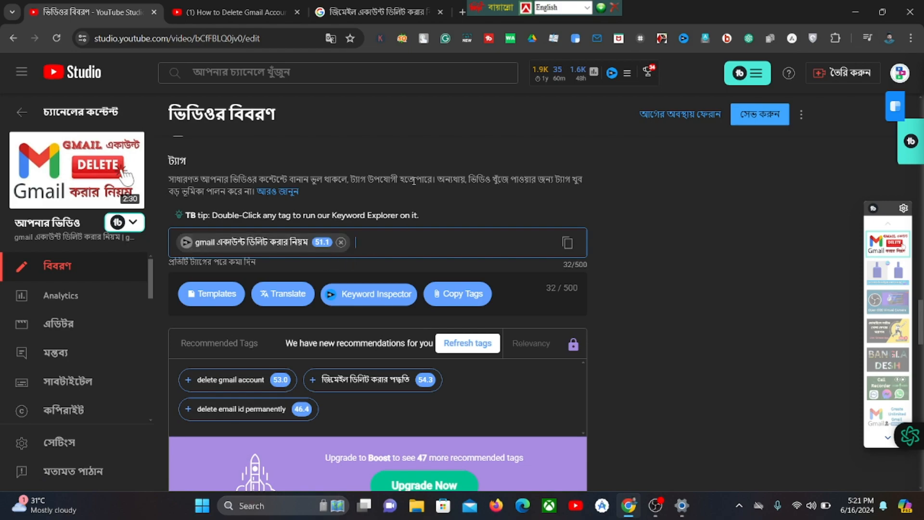
Copy the phrase "gmail account delete korbo kivabe" from the video title to the clipboard
scroll(413, 181, up, 10)
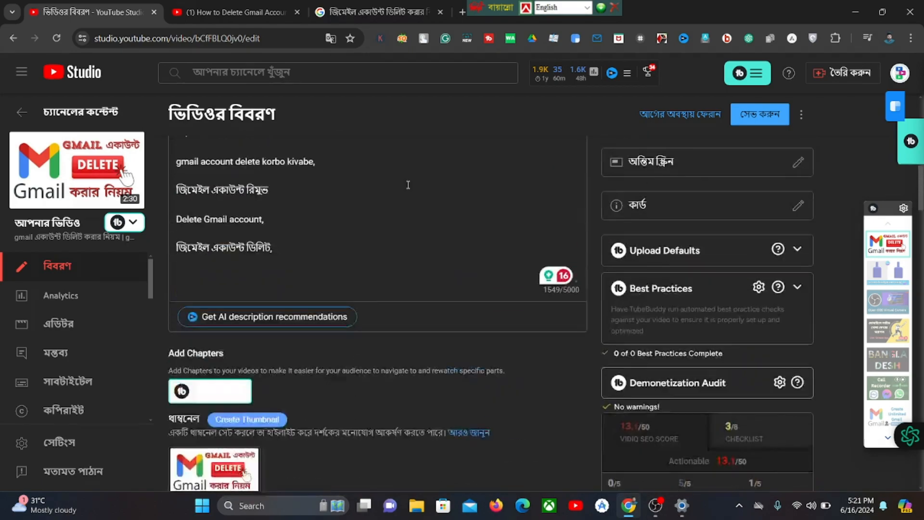
scroll(408, 185, up, 10)
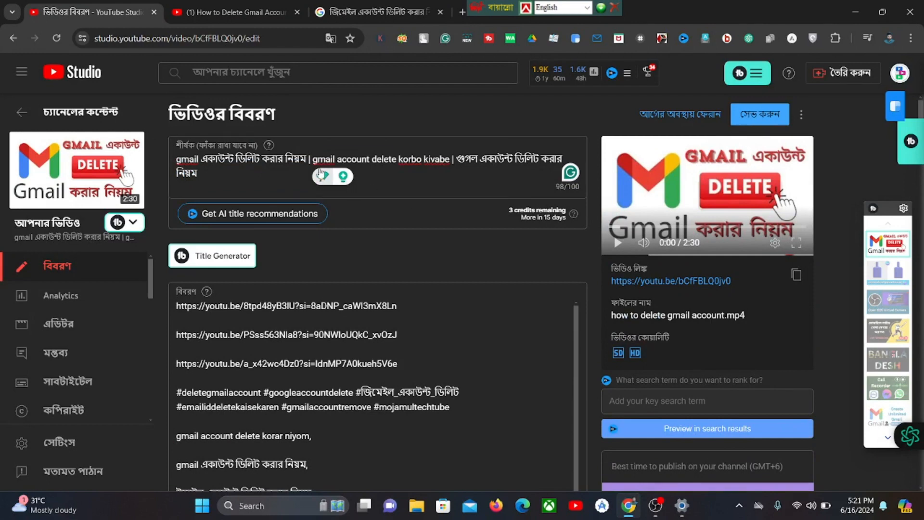
click(312, 159)
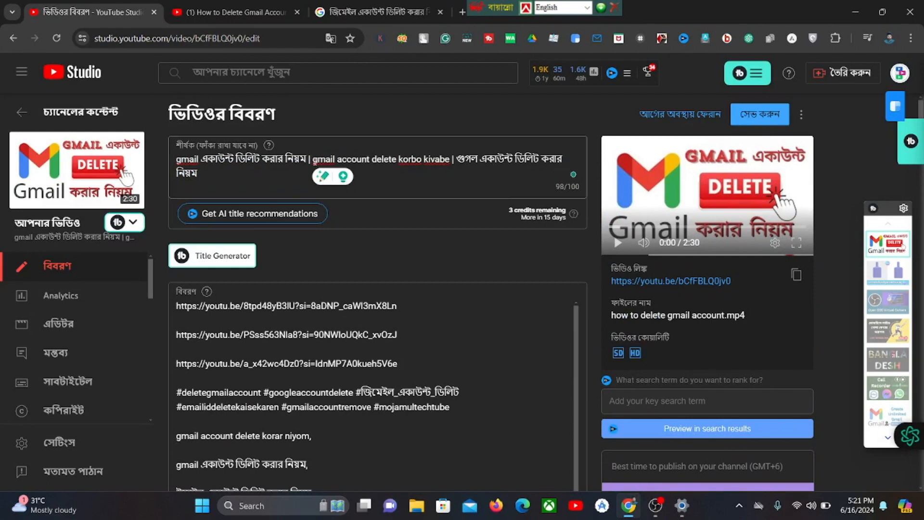
drag(313, 160, 453, 159)
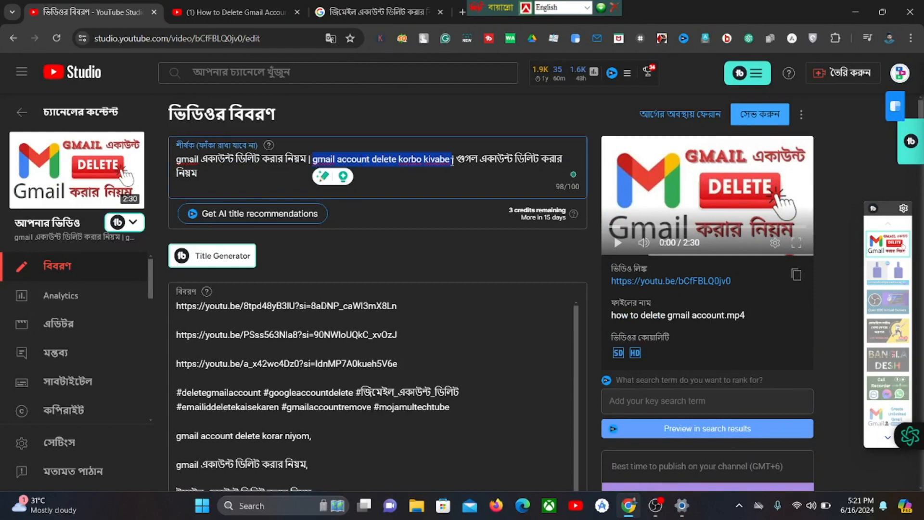
right_click(438, 161)
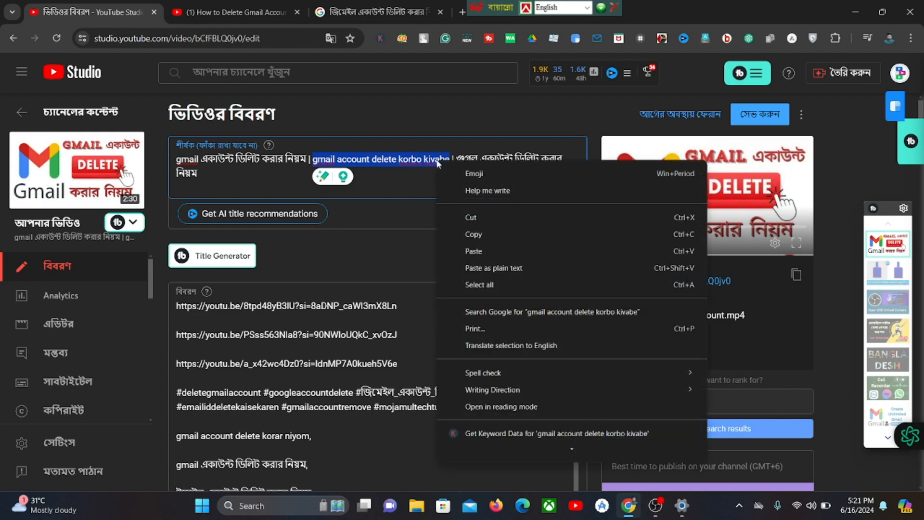
click(476, 233)
Paste the copied phrase "gmail account delete korbo kivabe" as the video's second tag
scroll(488, 273, down, 3)
scroll(491, 273, down, 15)
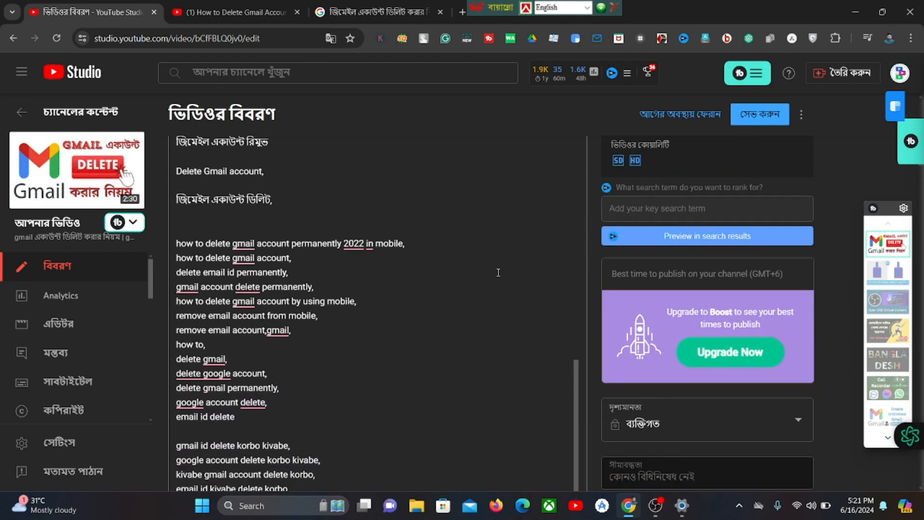
scroll(496, 273, down, 15)
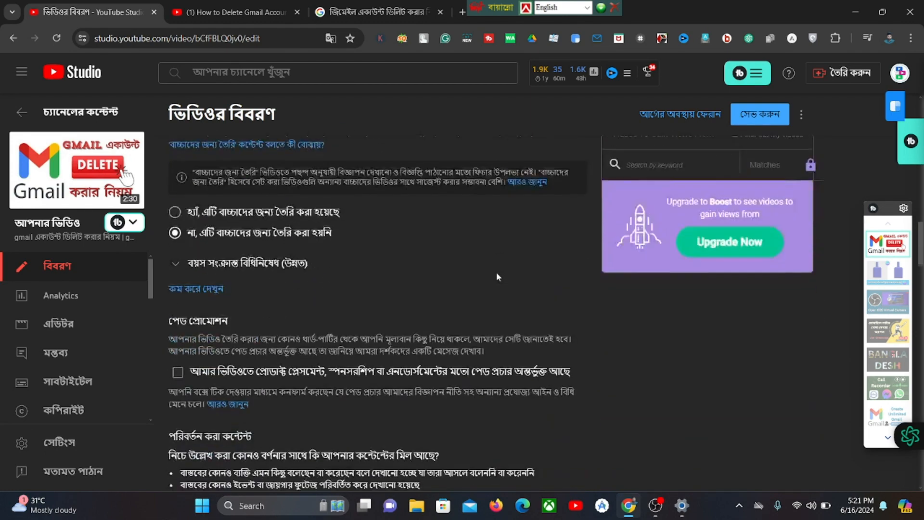
scroll(496, 273, down, 5)
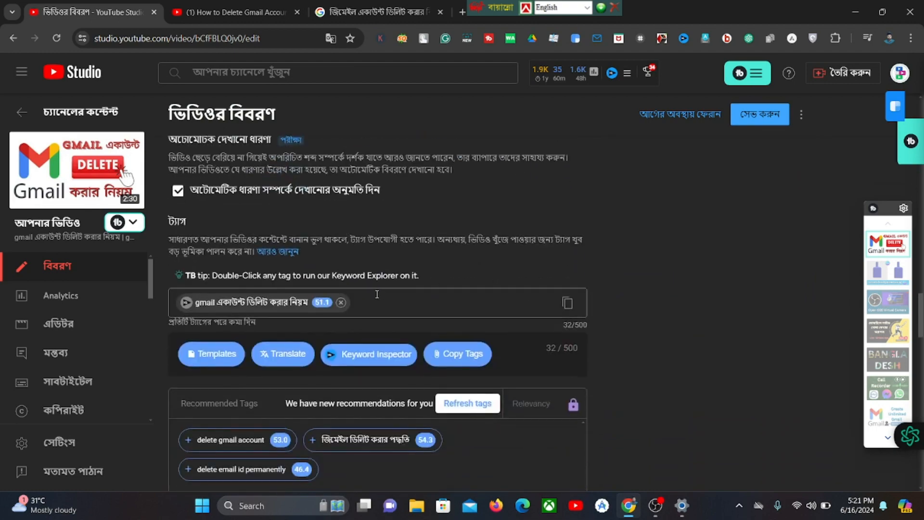
right_click(374, 303)
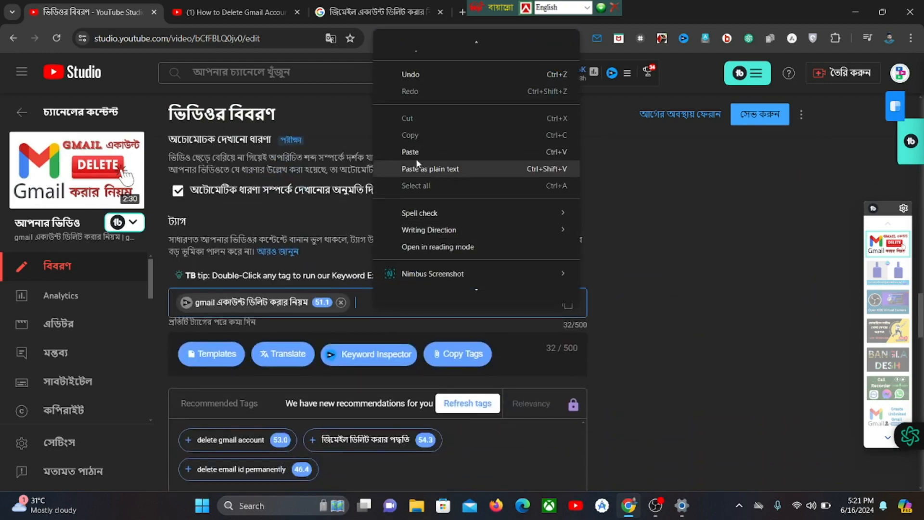
click(417, 146)
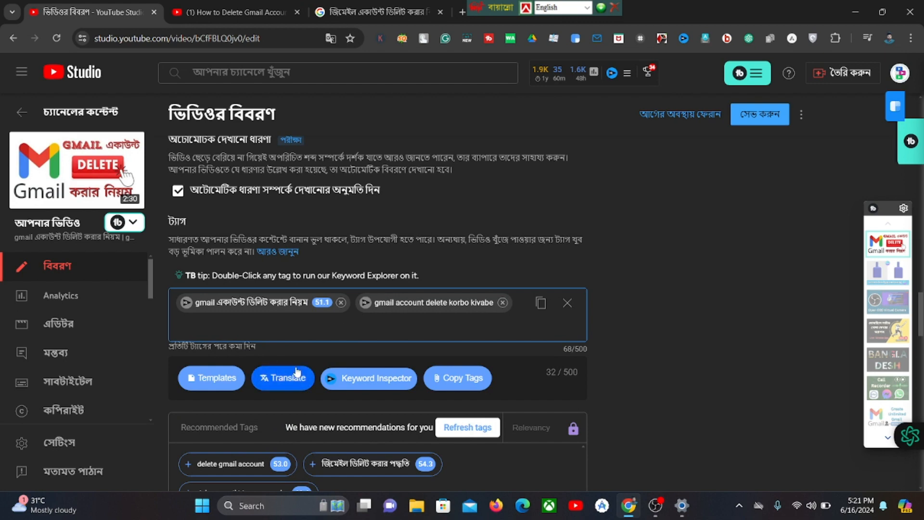
scroll(292, 378, down, 1)
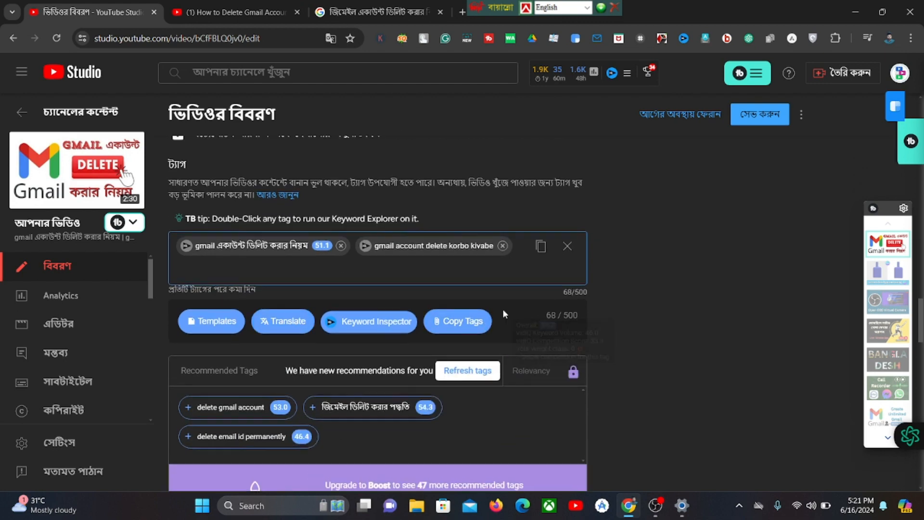
Copy the last phrase of the video title, "গুগল একাউন্ট ডিলিট করার নিয়ম", to the clipboard
scroll(502, 309, up, 5)
scroll(512, 312, up, 10)
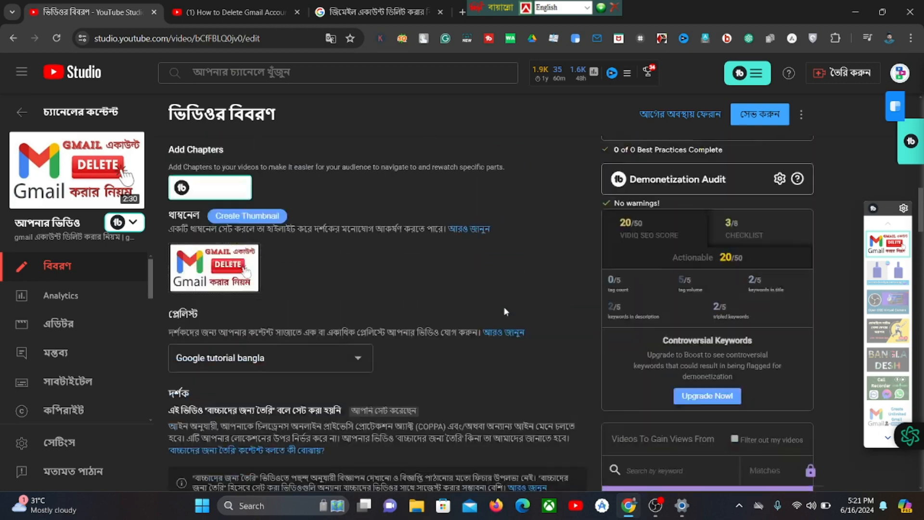
scroll(484, 309, up, 10)
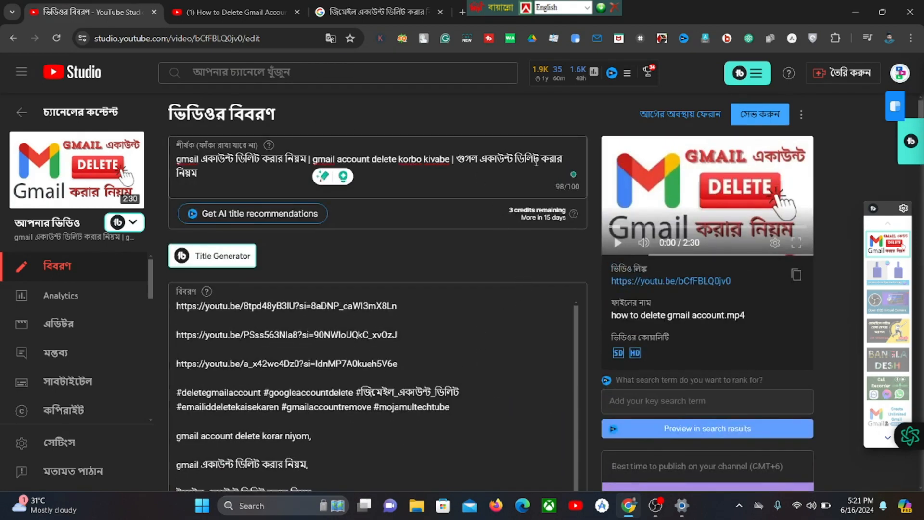
drag(456, 159, 530, 170)
right_click(514, 161)
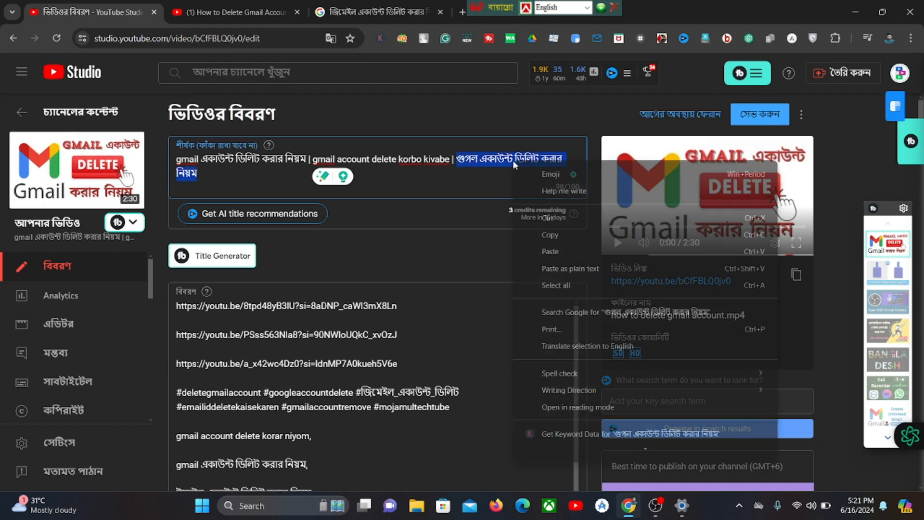
click(556, 235)
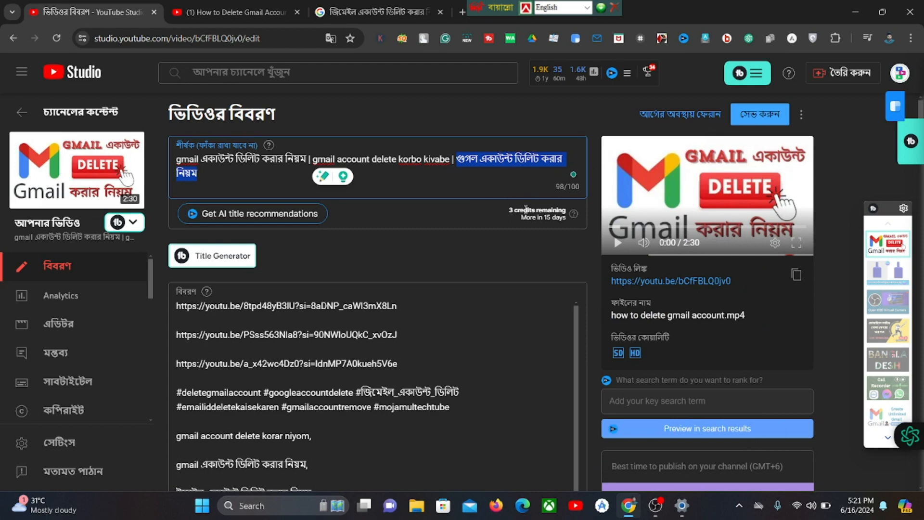
click(508, 165)
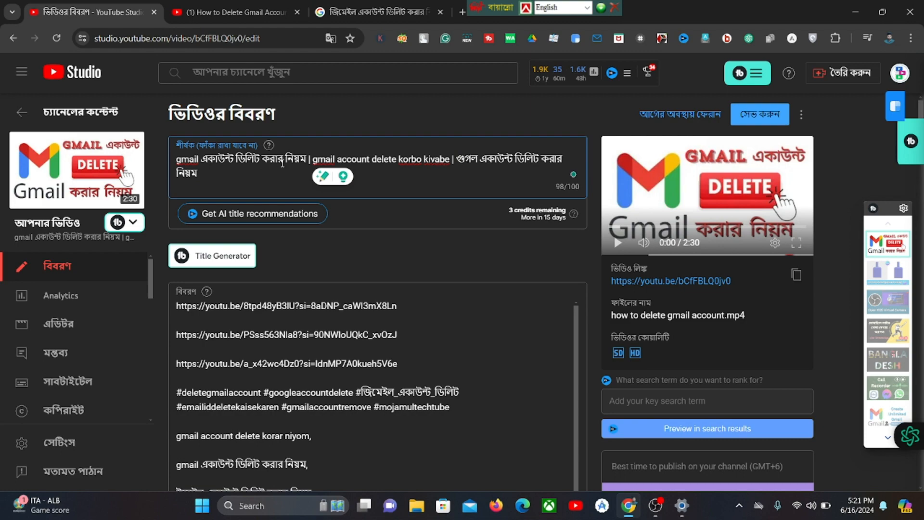
Paste "গুগল একাউন্ট ডিলিট করার নিয়ম" as the third tag, and review the recommended tags and the vidIQ SEO score
scroll(512, 190, down, 15)
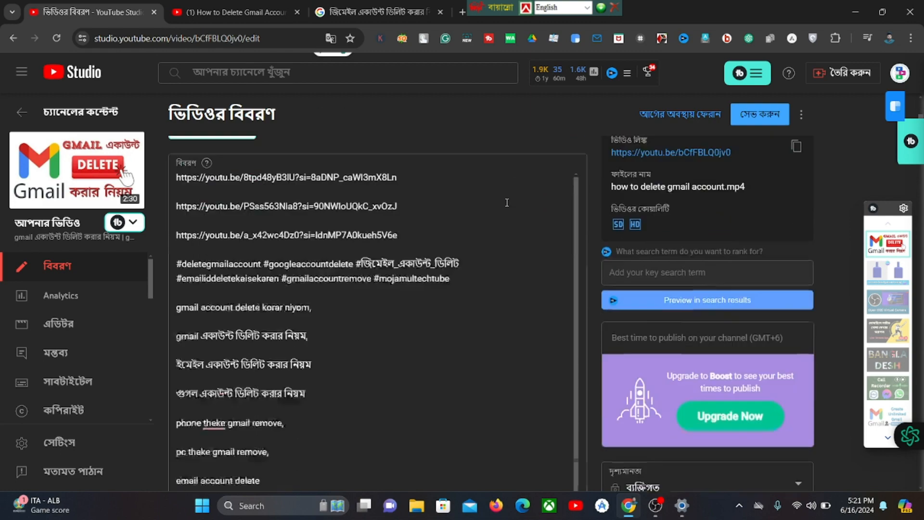
scroll(510, 205, down, 9)
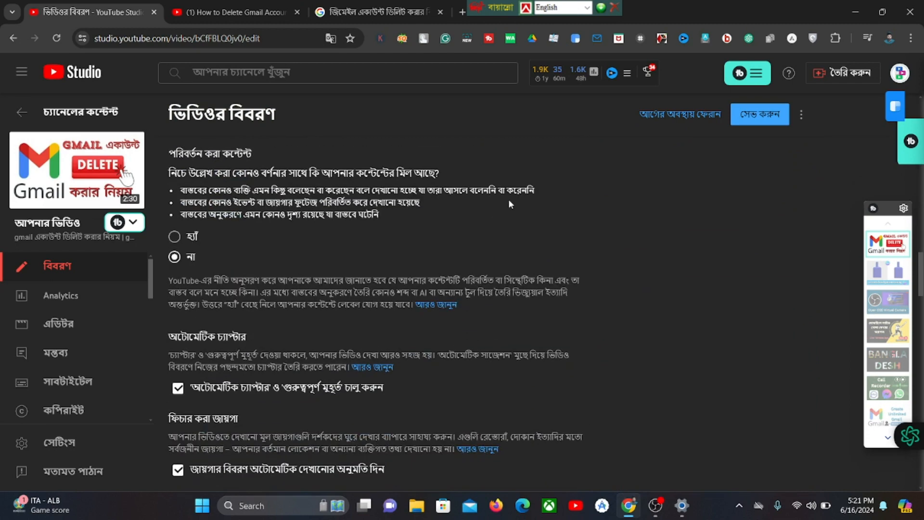
scroll(557, 198, down, 10)
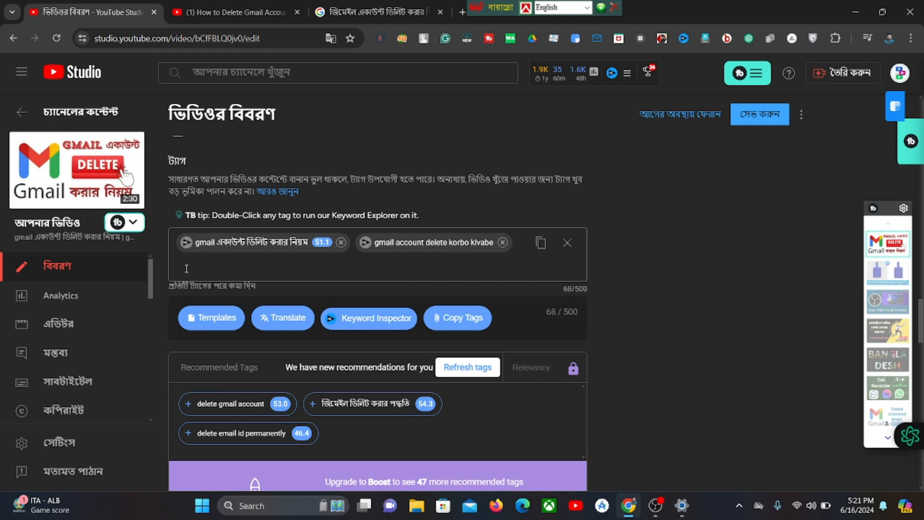
right_click(187, 268)
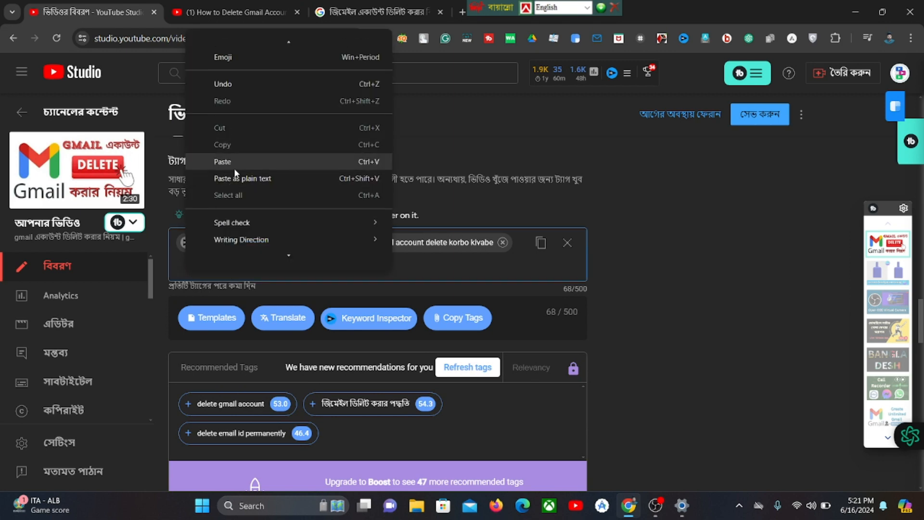
click(238, 161)
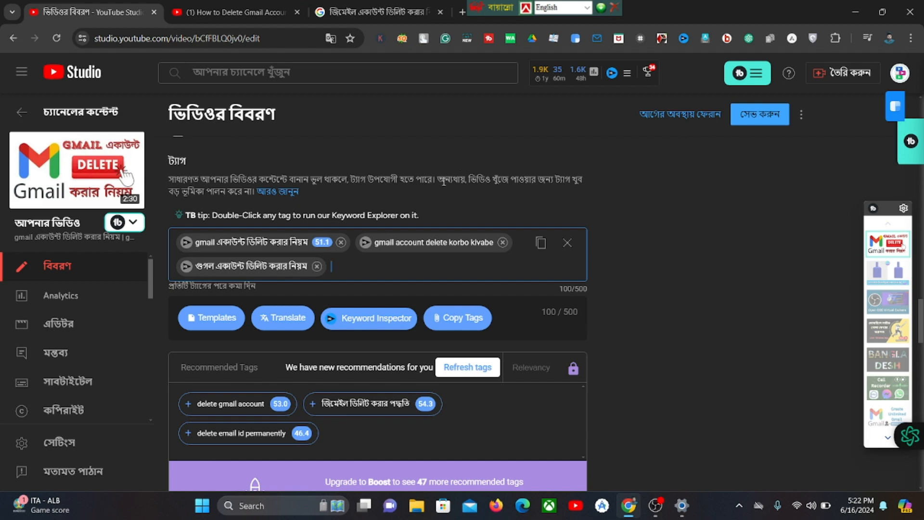
scroll(608, 192, down, 4)
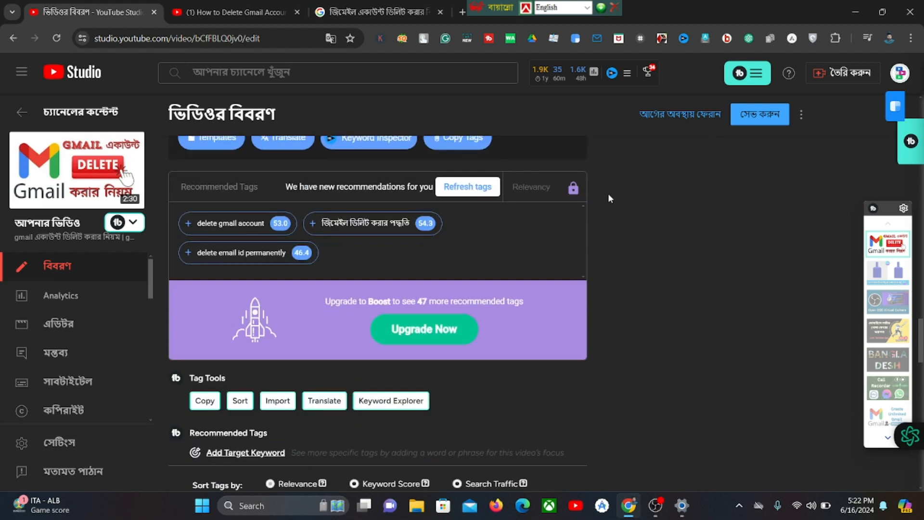
scroll(608, 193, up, 1)
scroll(435, 177, up, 2)
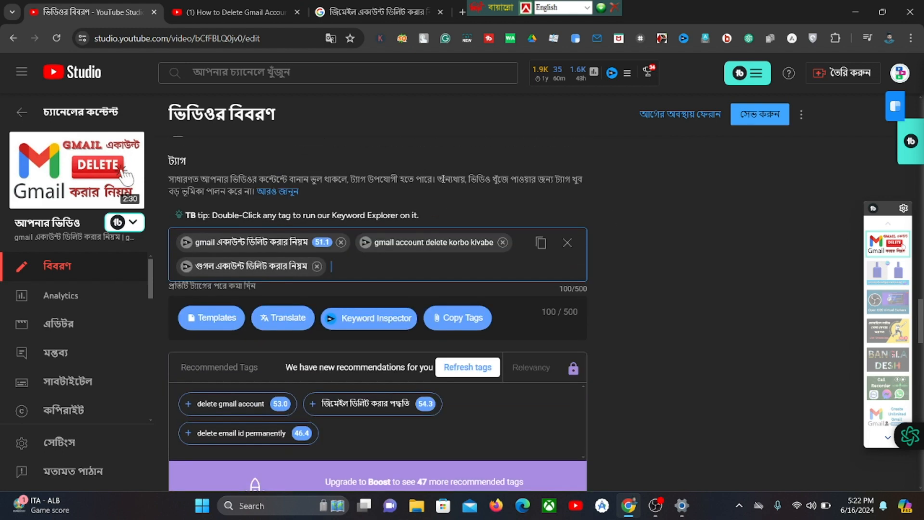
scroll(458, 207, down, 10)
scroll(455, 206, up, 15)
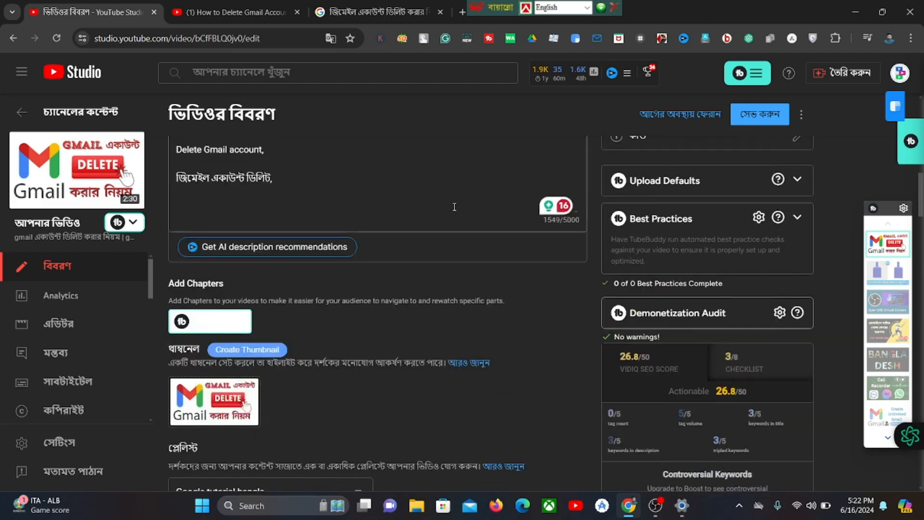
Copy the entire video title, including all three phrases, to the clipboard
scroll(452, 211, up, 1)
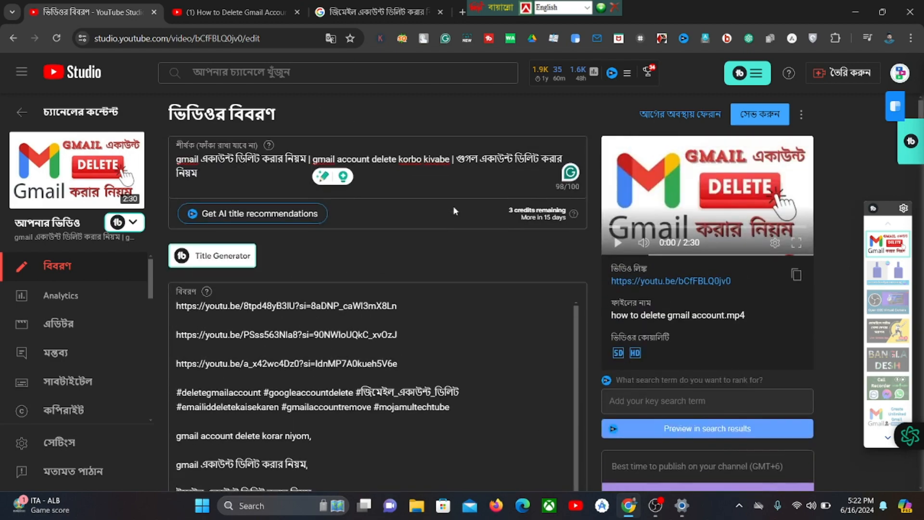
click(449, 159)
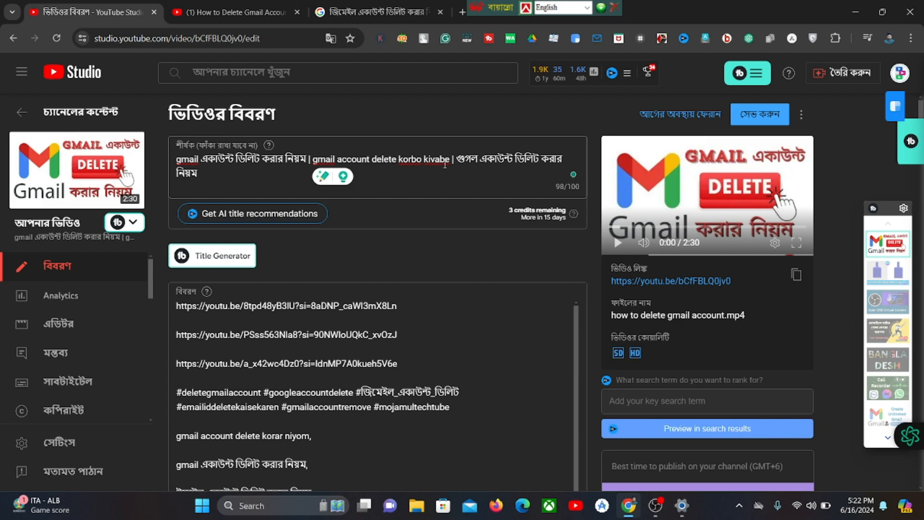
click(423, 306)
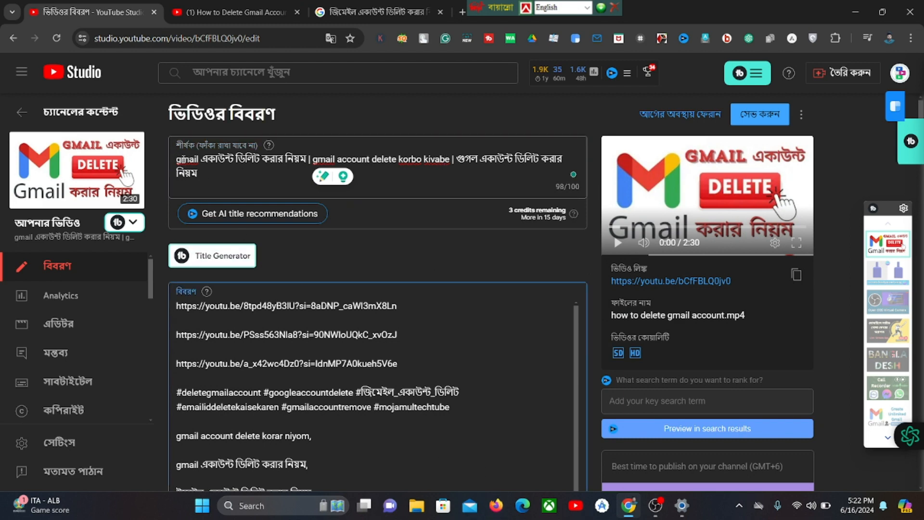
drag(191, 162, 210, 172)
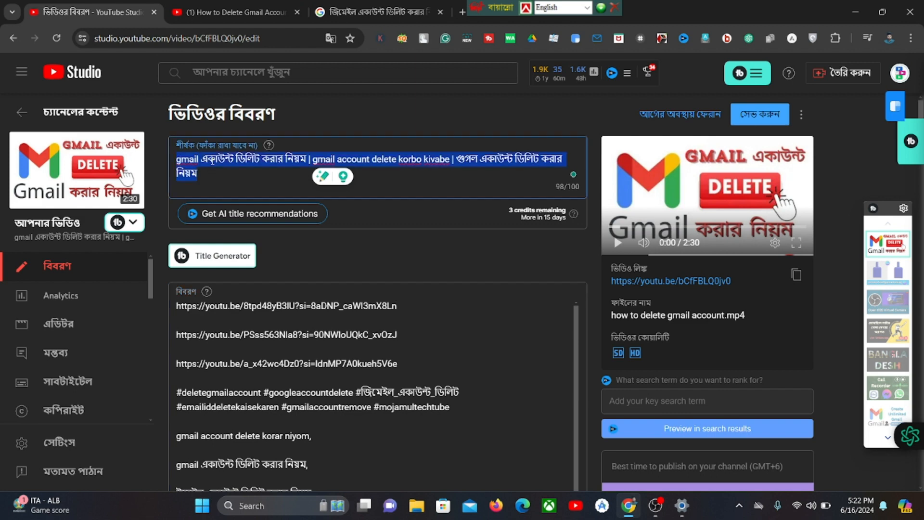
right_click(209, 166)
click(270, 229)
Insert the copied full title at the very start of the description, separated by a blank line from the first video link
click(177, 308)
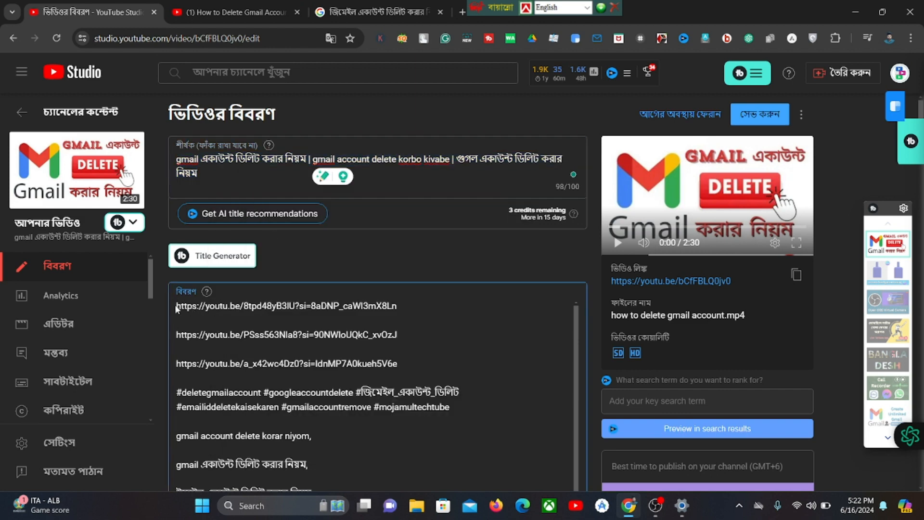
key(Return)
key(Return)
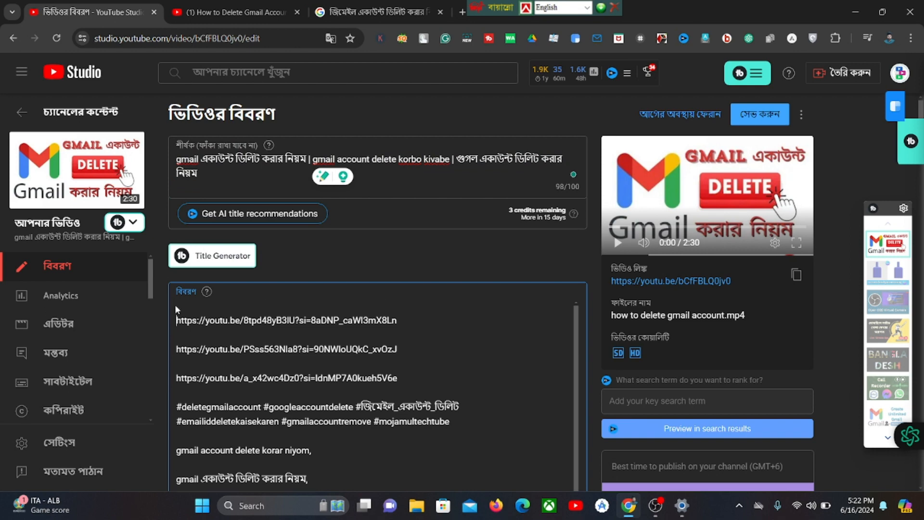
right_click(181, 307)
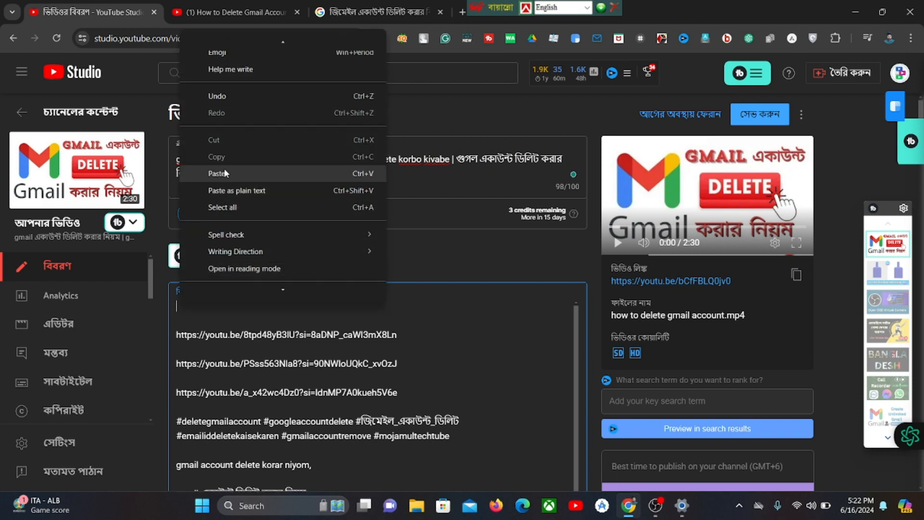
click(216, 188)
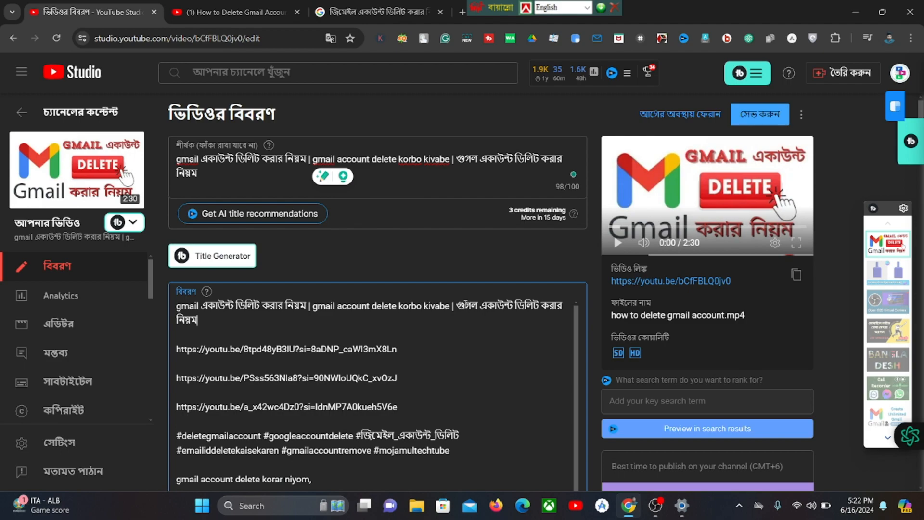
Add the recommended tags "জিমেইল ডিলিট করার পদ্ধতি", "delete gmail account" and "delete email id permanently" to the video
scroll(528, 308, down, 10)
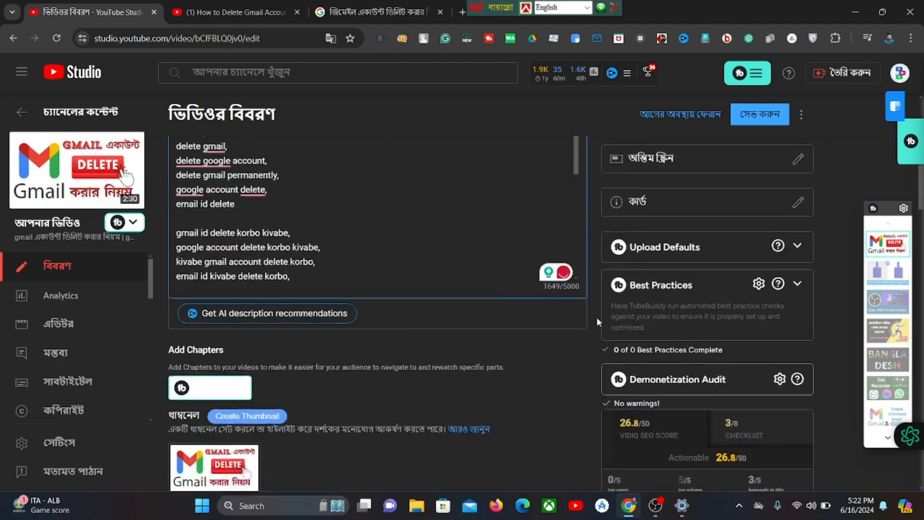
scroll(597, 317, down, 15)
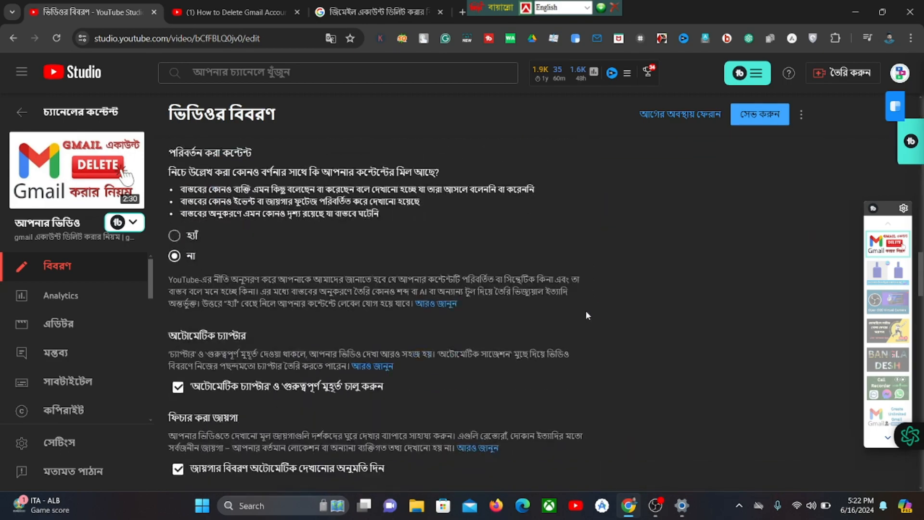
scroll(586, 313, down, 10)
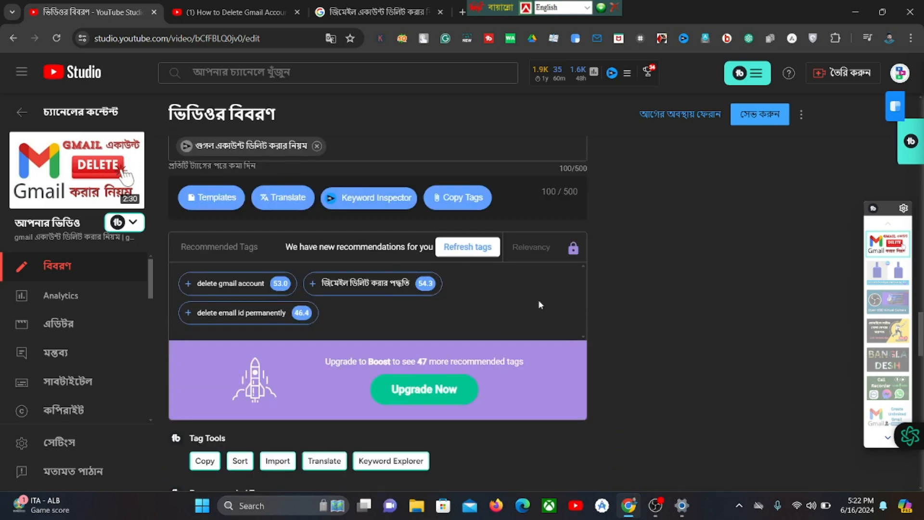
mouse_move(305, 287)
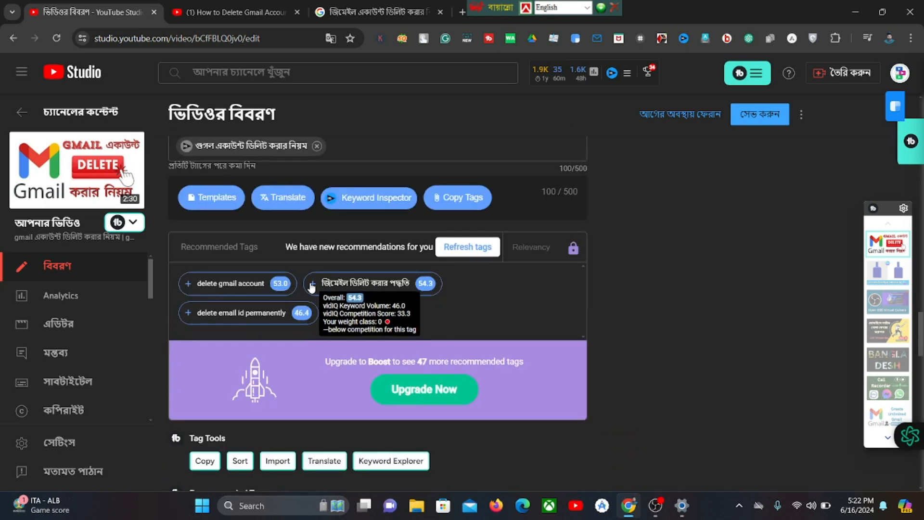
click(312, 285)
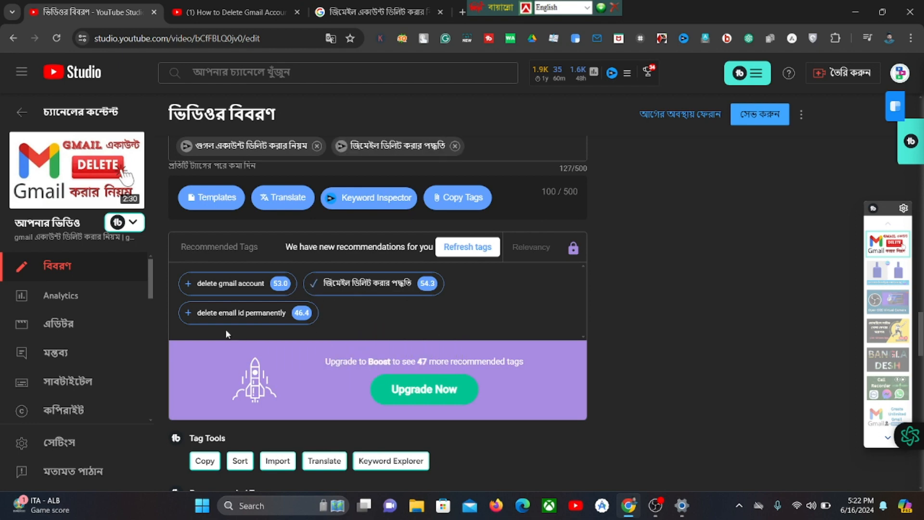
click(187, 284)
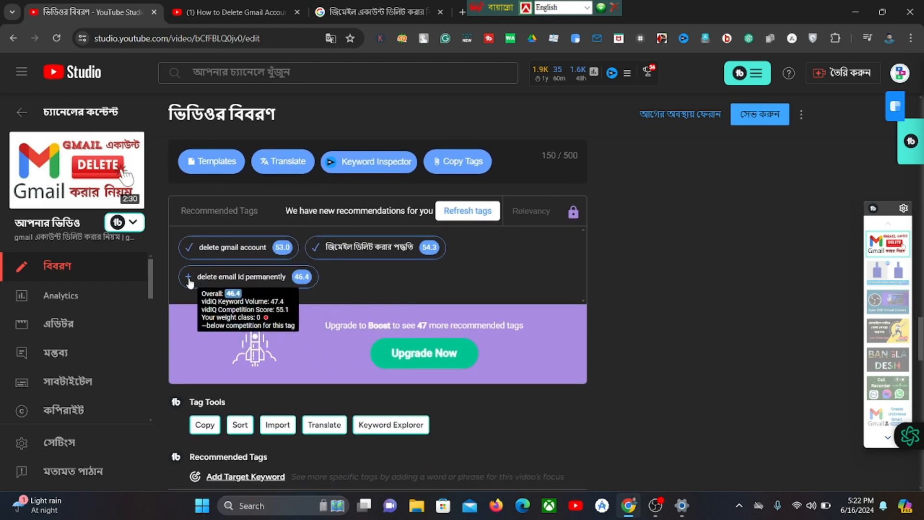
Examine TubeBuddy's suggested tags and compare them with the video's current tag list
scroll(486, 288, down, 4)
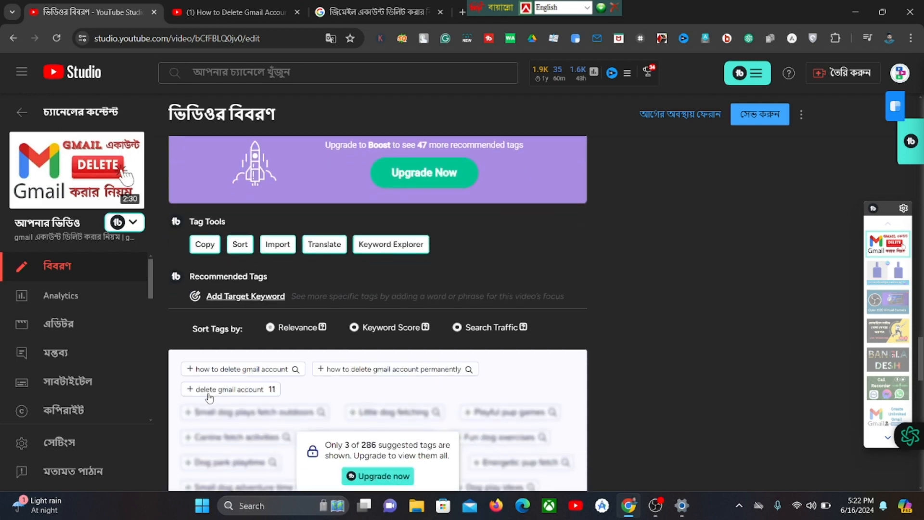
scroll(279, 343, up, 4)
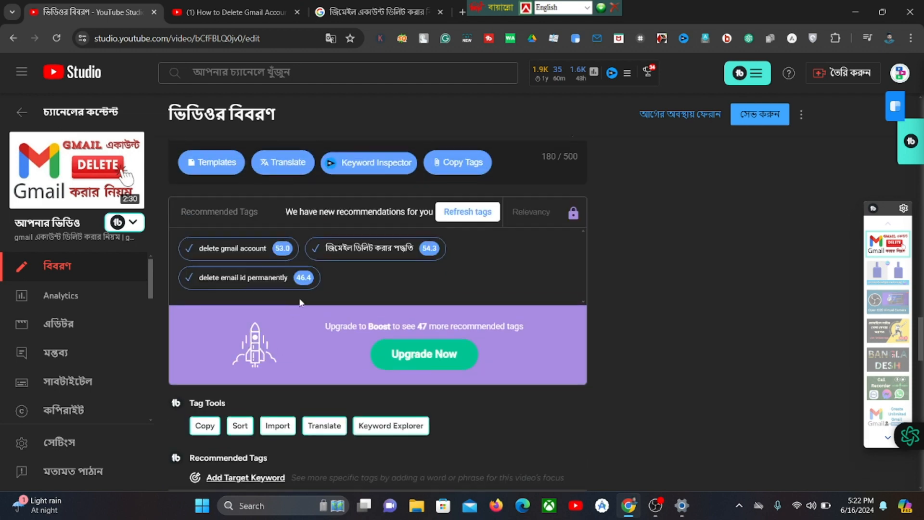
scroll(299, 297, up, 3)
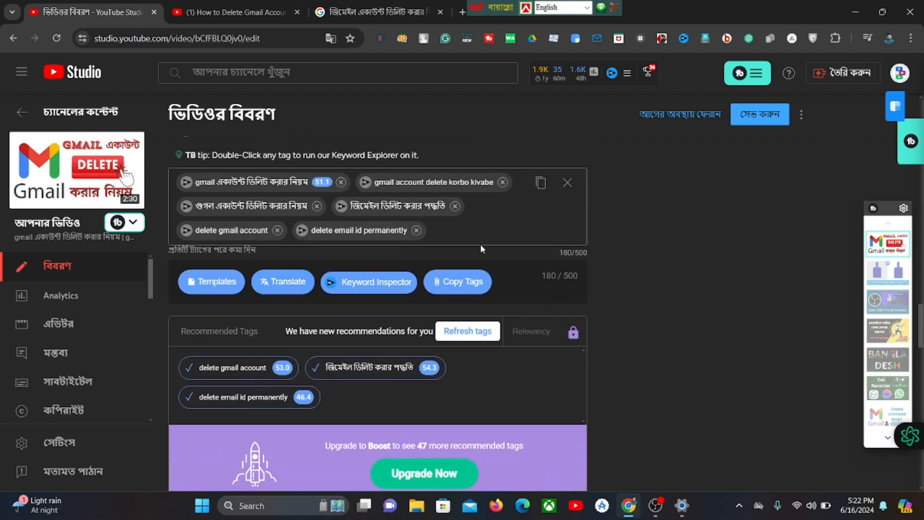
scroll(480, 244, down, 5)
scroll(515, 270, down, 2)
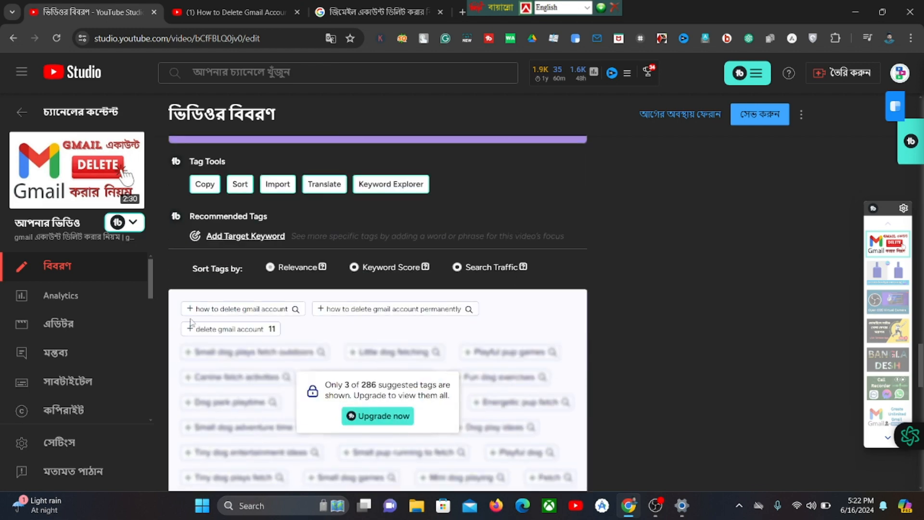
scroll(542, 301, up, 6)
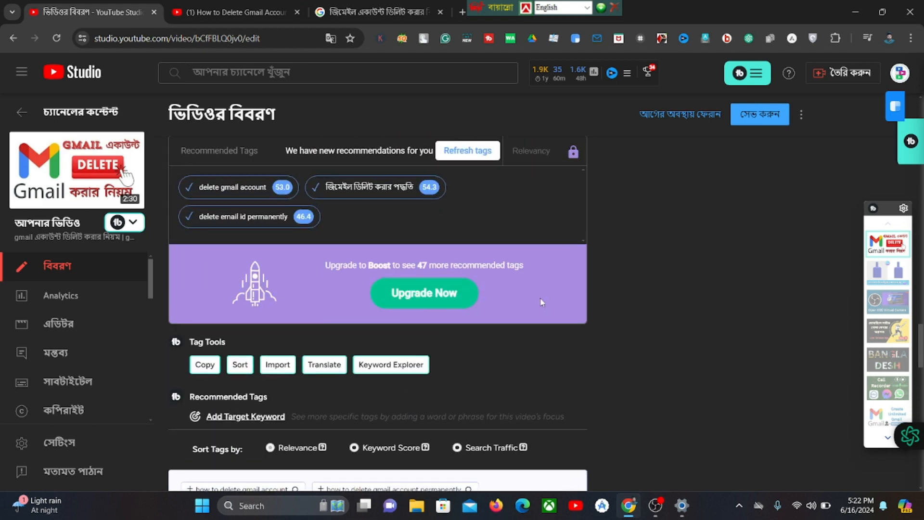
scroll(541, 297, up, 2)
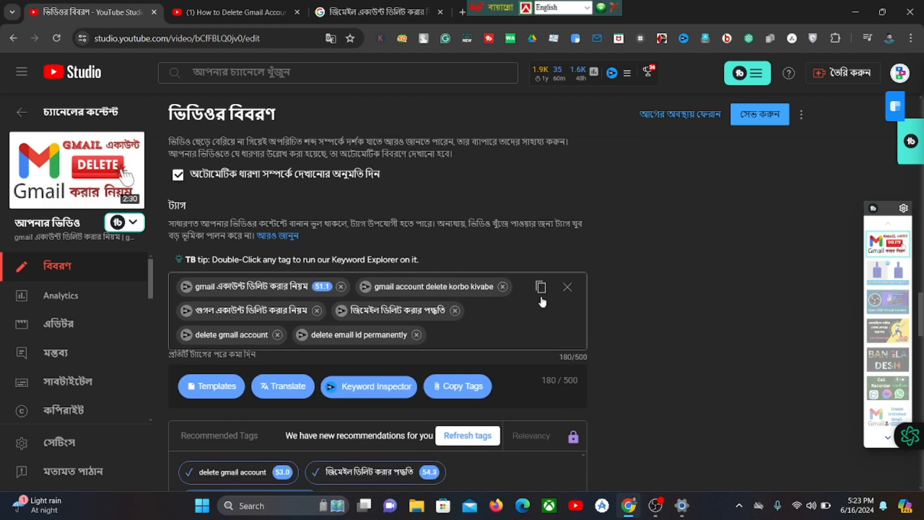
scroll(534, 301, down, 1)
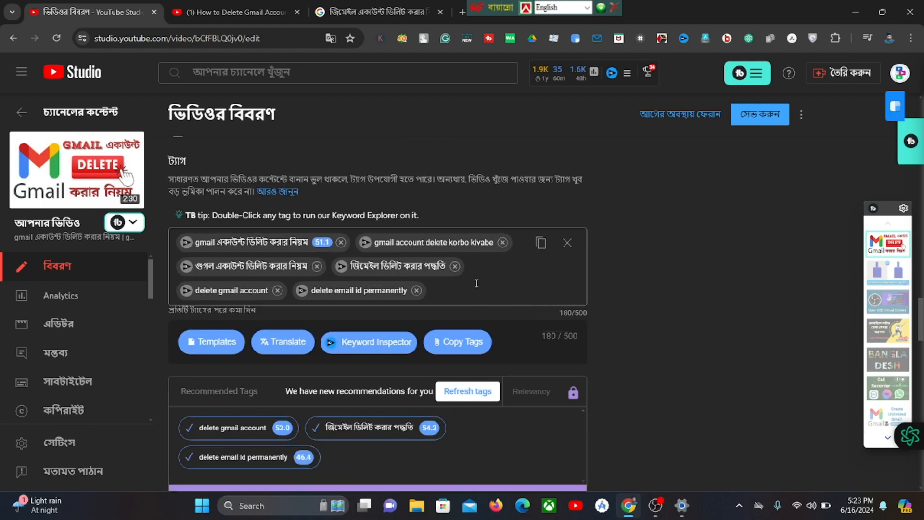
Inspect the tag "জিমেইল ডিলিট করার পদ্ধতি" in vidIQ's Keyword Inspector, checking its search volume, competition, score and related keywords
click(342, 269)
click(342, 267)
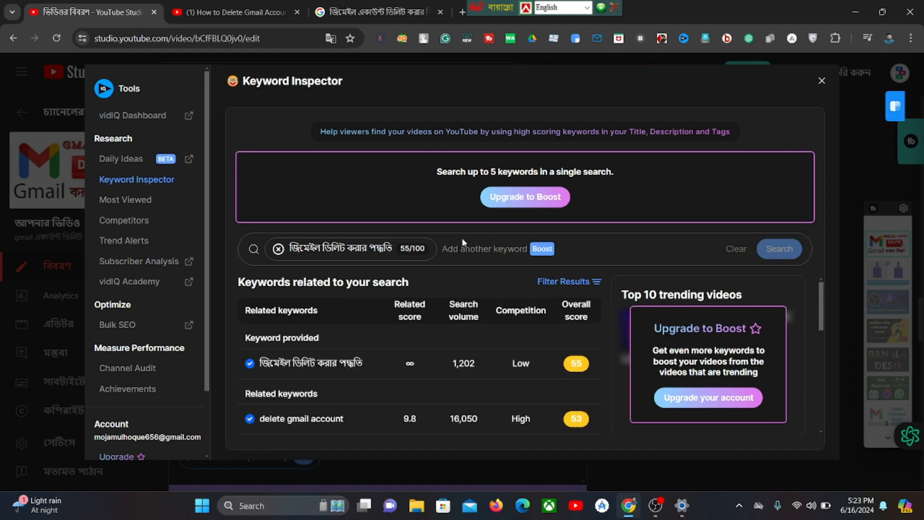
scroll(498, 321, down, 1)
scroll(499, 321, up, 1)
scroll(516, 421, down, 1)
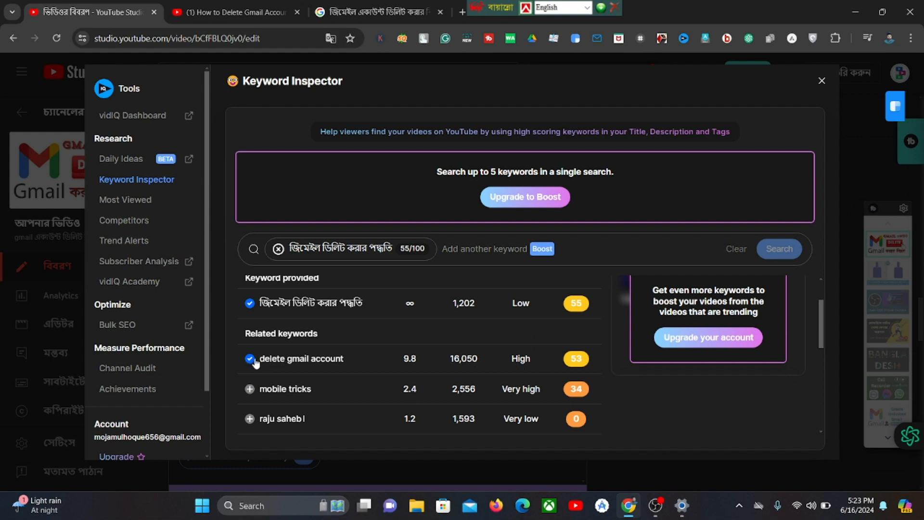
mouse_move(524, 369)
scroll(463, 343, up, 2)
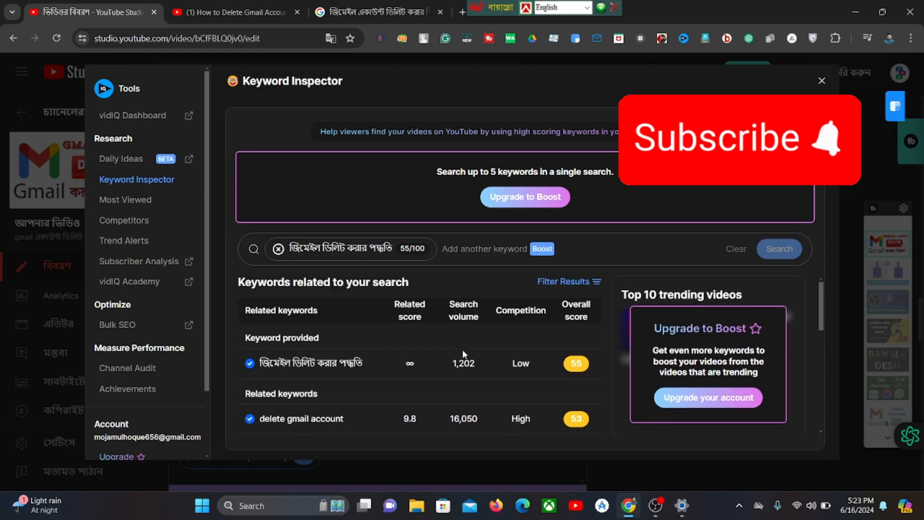
scroll(463, 353, down, 1)
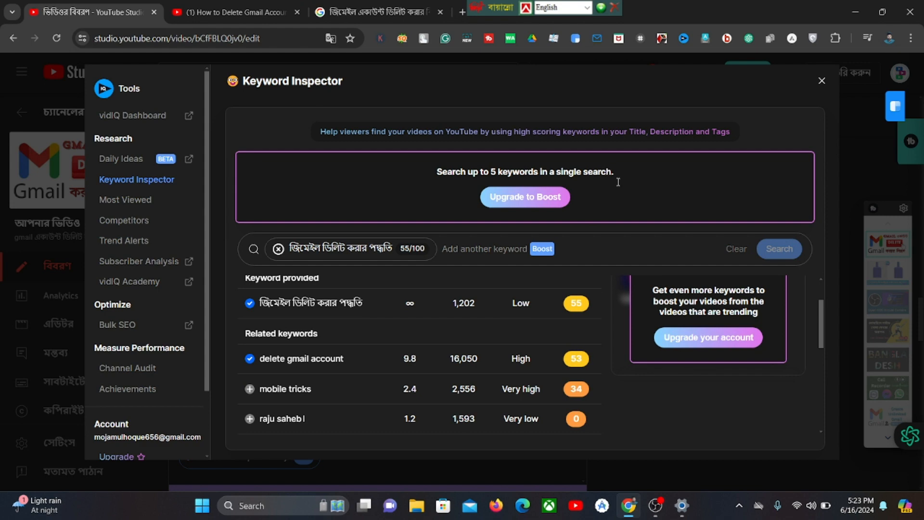
click(821, 81)
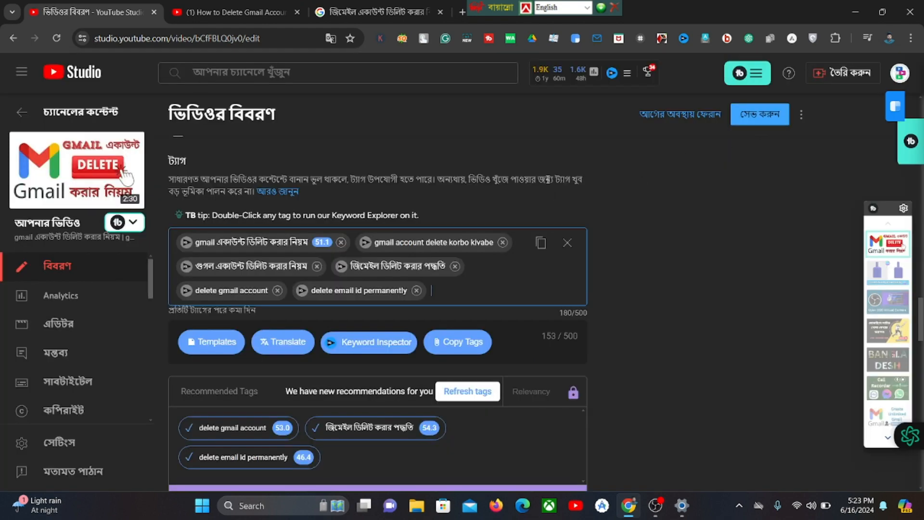
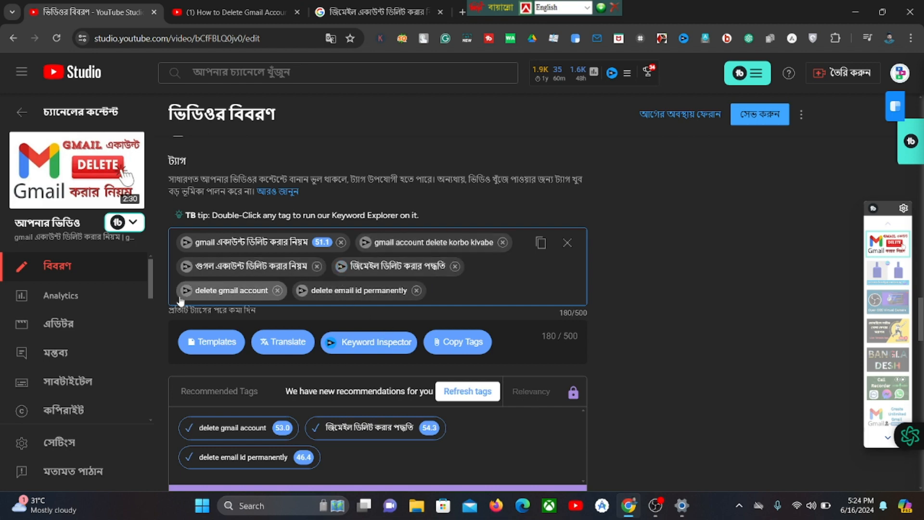
Inspect the tag "গুগল একাউন্ট ডিলিট করার নিয়ম" in the Keyword Inspector, checking its score and related keywords
click(185, 267)
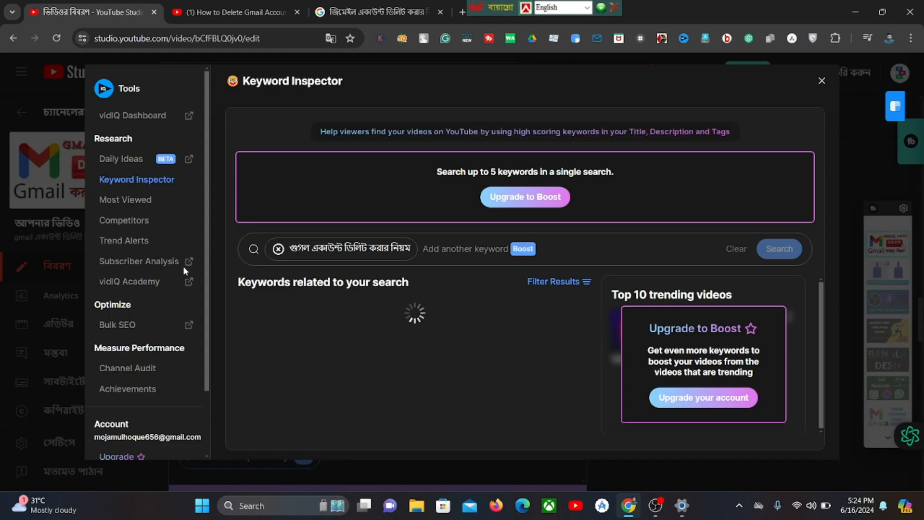
scroll(489, 325, down, 1)
scroll(496, 320, up, 1)
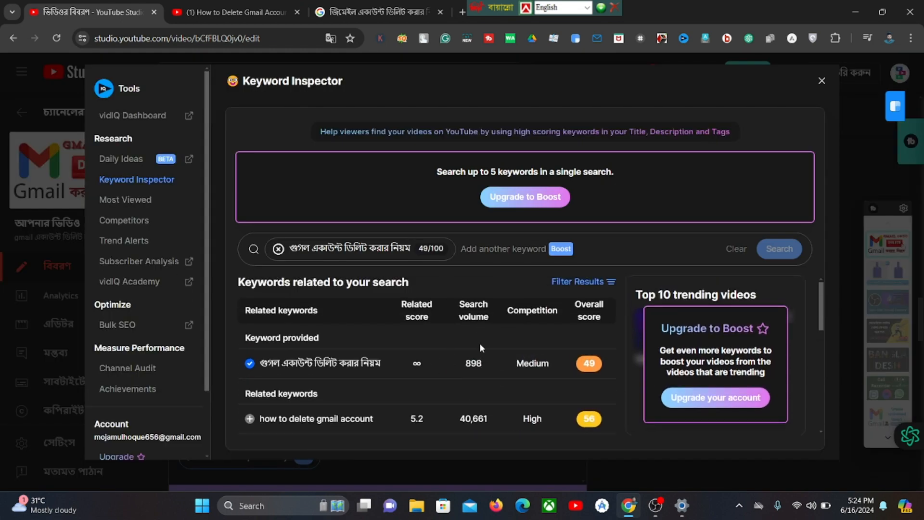
scroll(491, 338, down, 2)
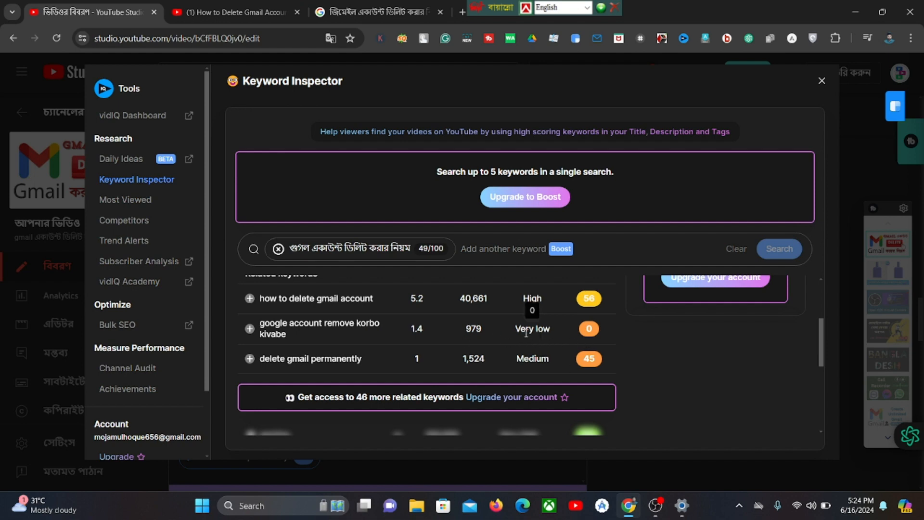
scroll(526, 333, up, 1)
scroll(526, 333, up, 2)
scroll(530, 337, down, 3)
click(822, 83)
Copy the keyword phrase "ইমেইল একাউন্ট ডিলিট করার নিয়ম" from the video description to the clipboard
scroll(522, 264, down, 5)
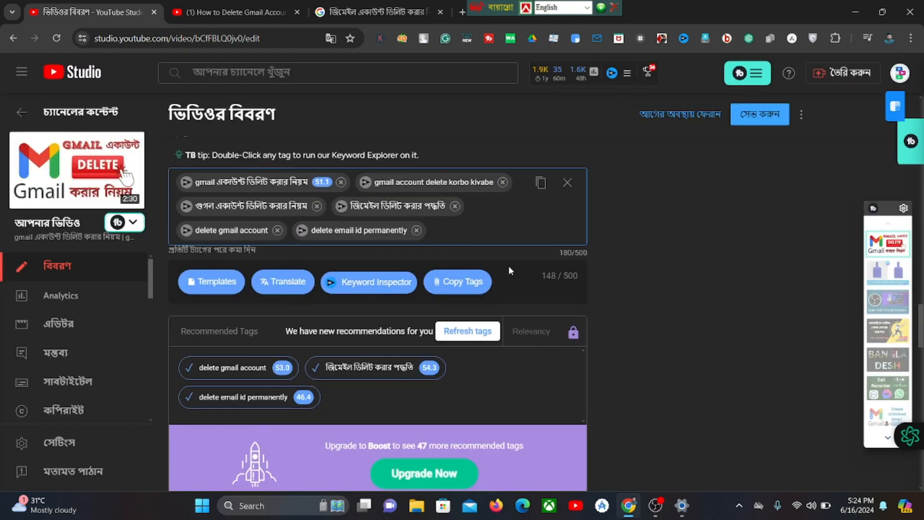
scroll(523, 263, up, 15)
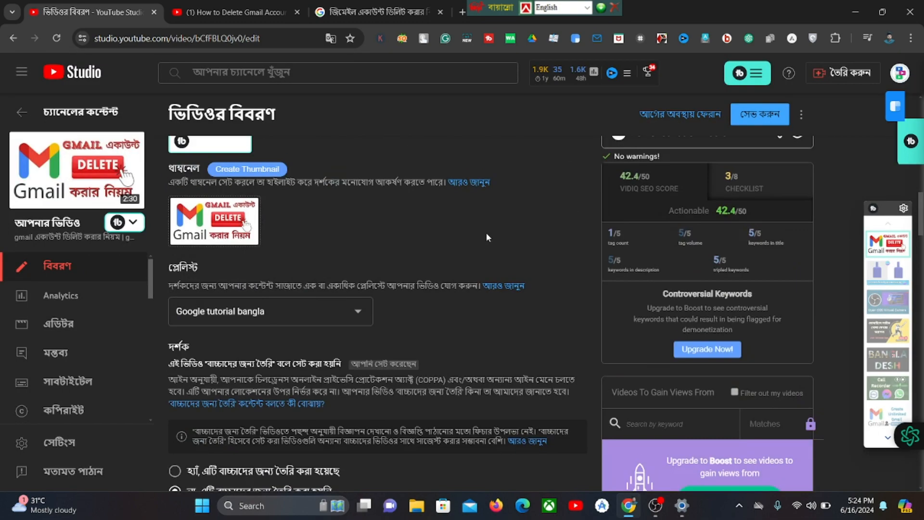
scroll(481, 229, up, 4)
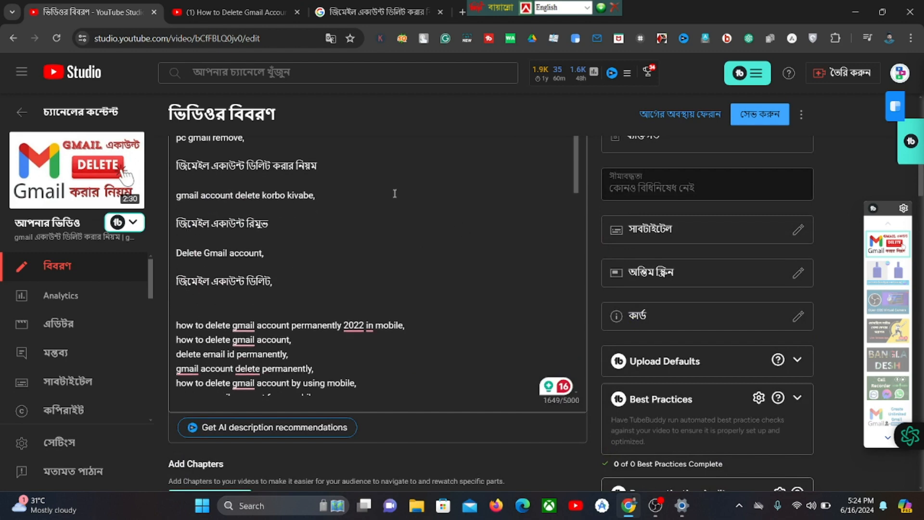
scroll(395, 193, down, 10)
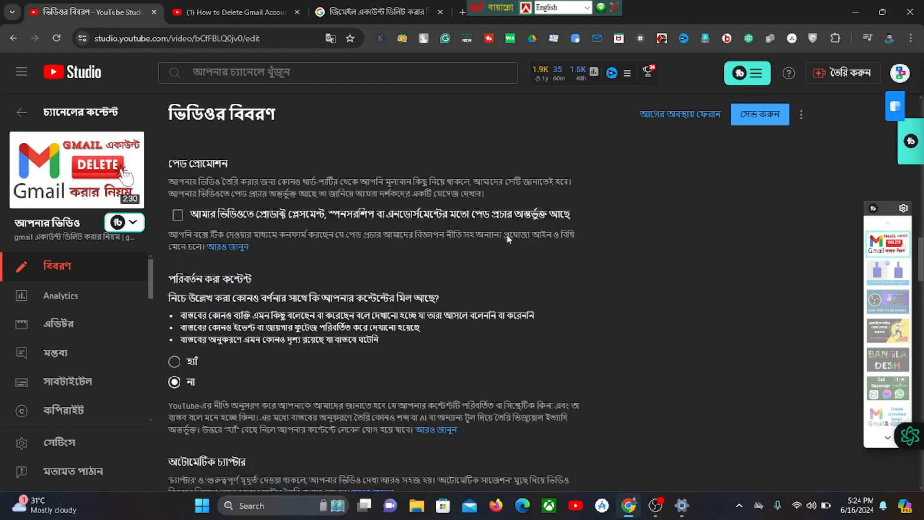
scroll(508, 239, down, 10)
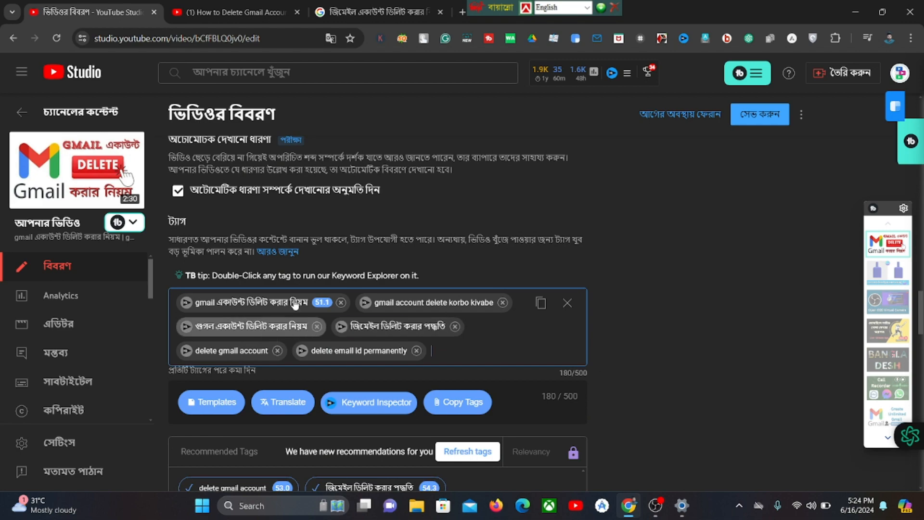
scroll(496, 226, up, 15)
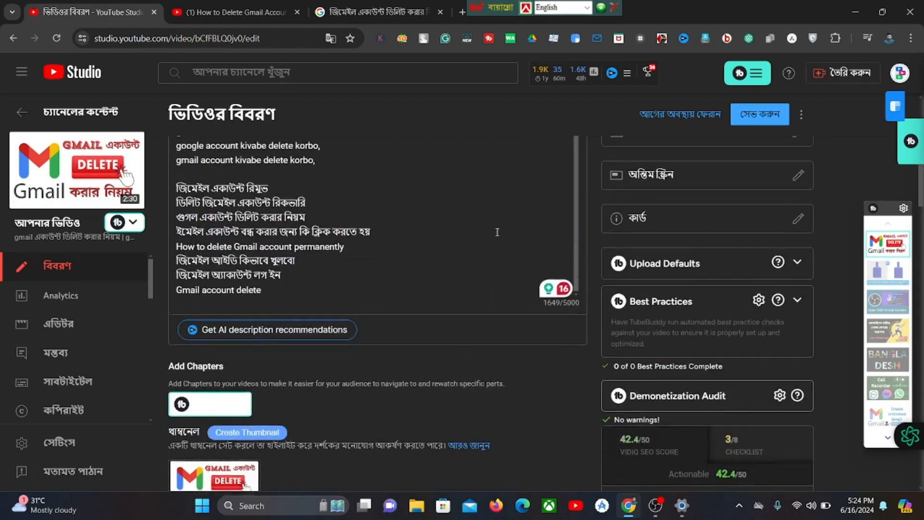
scroll(496, 232, up, 10)
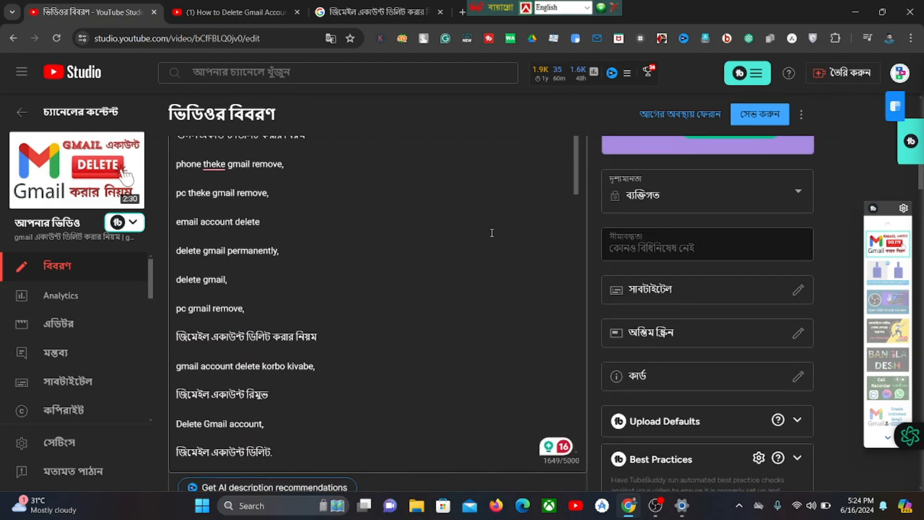
scroll(492, 233, up, 1)
scroll(491, 233, up, 4)
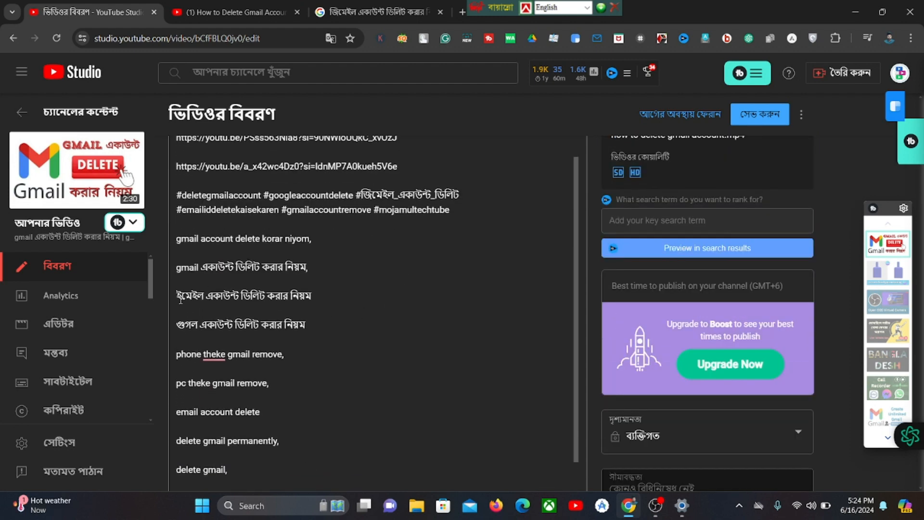
drag(176, 295, 310, 299)
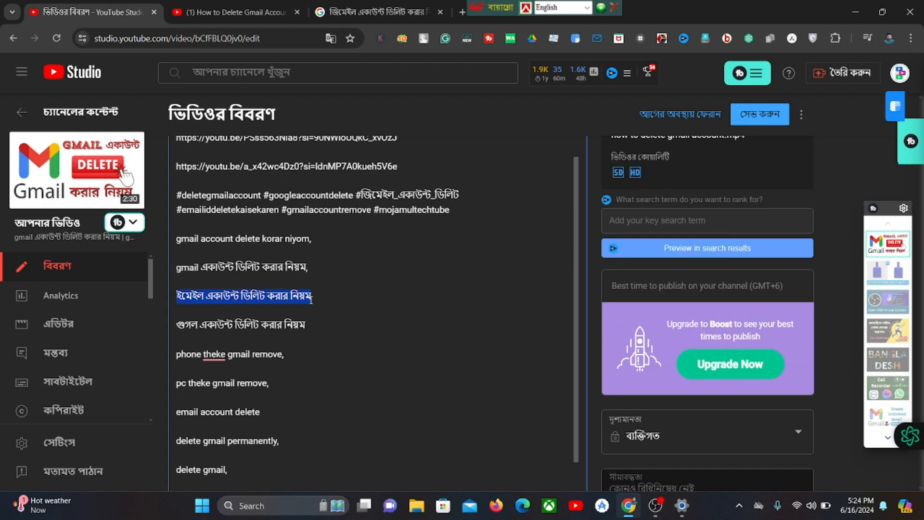
right_click(289, 296)
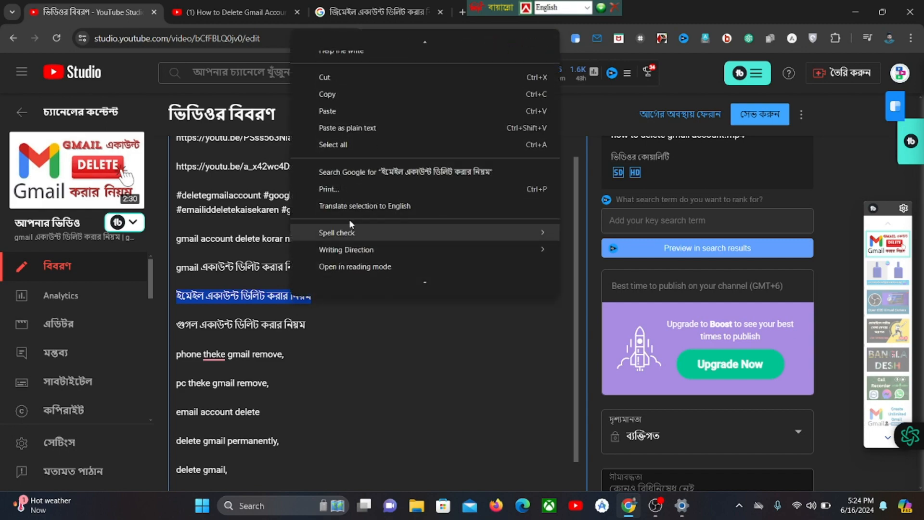
click(373, 95)
click(507, 286)
Add the copied phrase "ইমেইল একাউন্ট ডিলিট করার নিয়ম" to the video's tags
scroll(510, 275, down, 8)
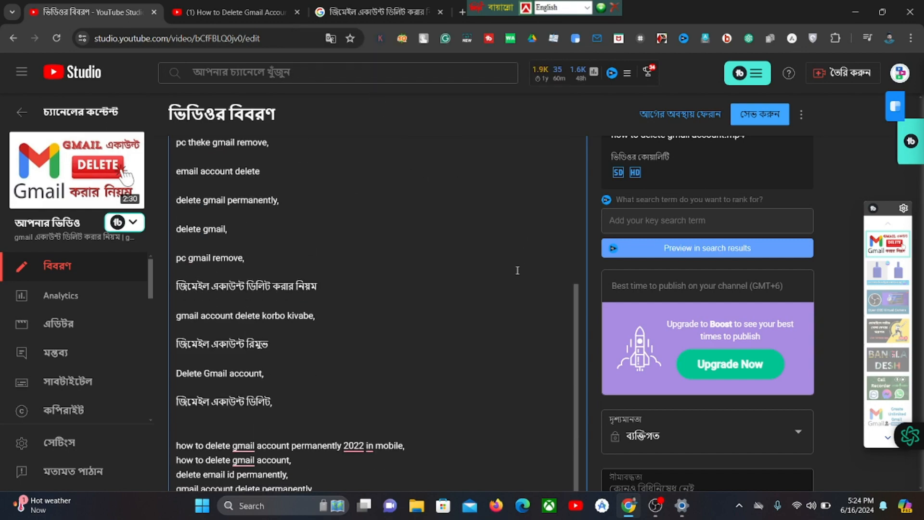
scroll(515, 264, down, 15)
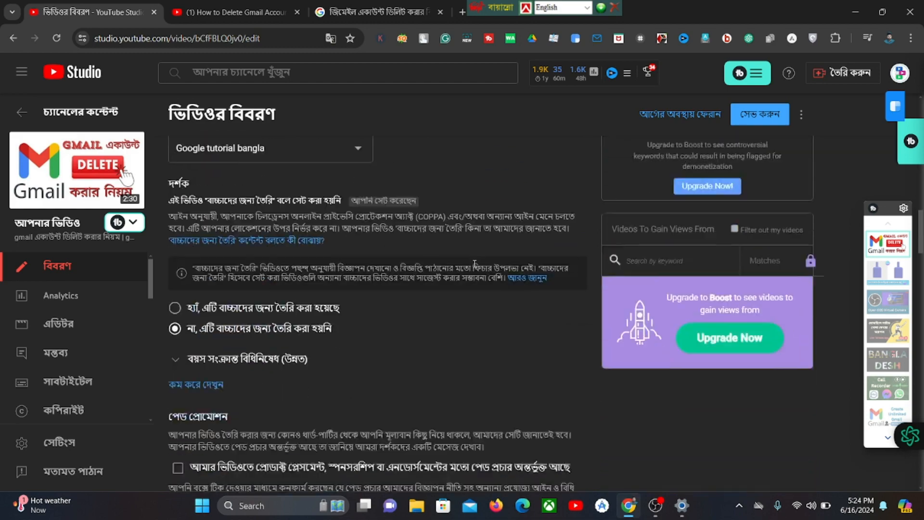
scroll(472, 262, down, 12)
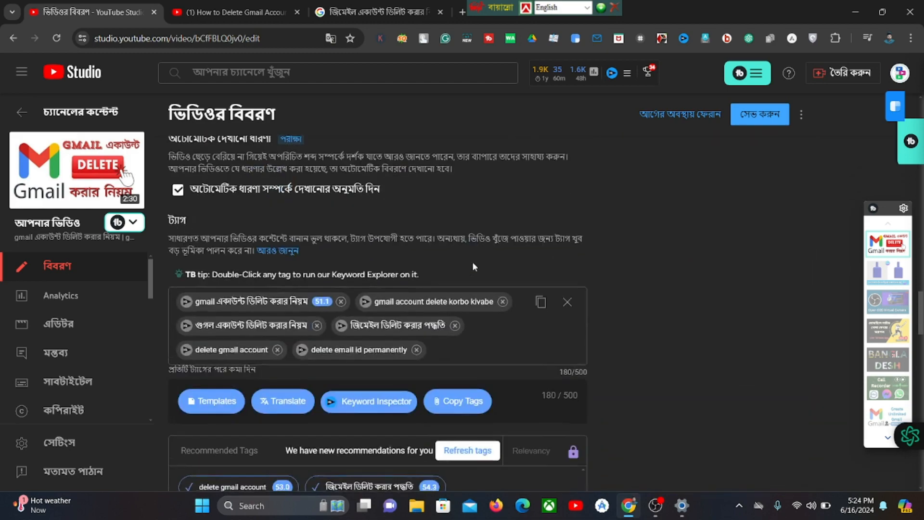
right_click(444, 296)
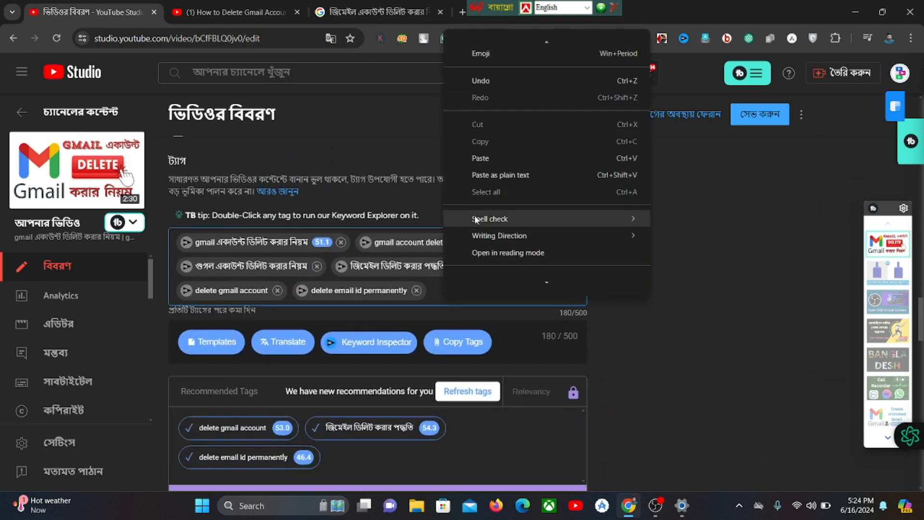
click(494, 159)
Review the updated tag list and the vidIQ SEO score breakdown for tag count, tag volume and keyword use
scroll(573, 213, up, 2)
scroll(573, 213, up, 2)
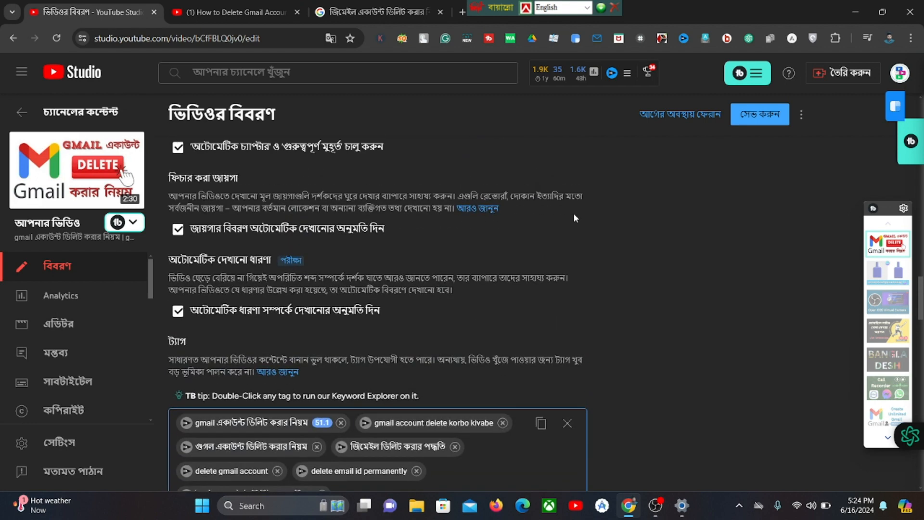
scroll(481, 337, down, 3)
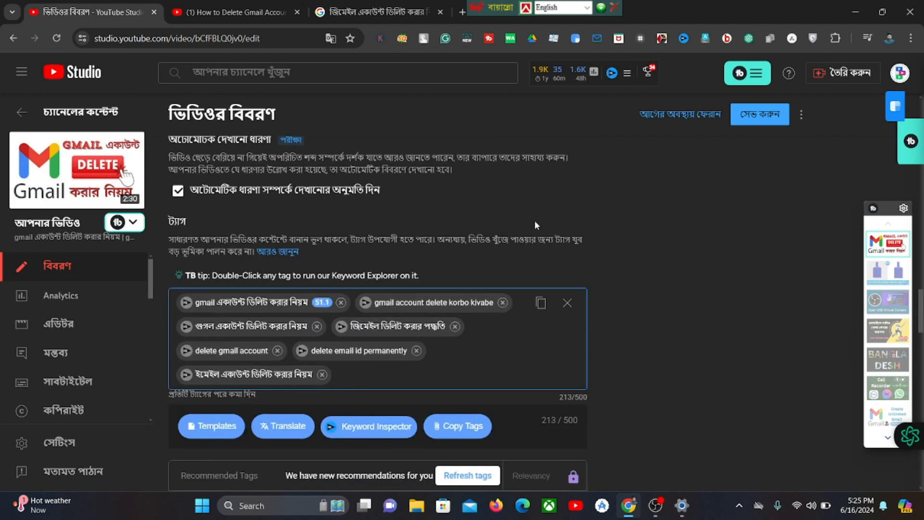
scroll(555, 218, up, 15)
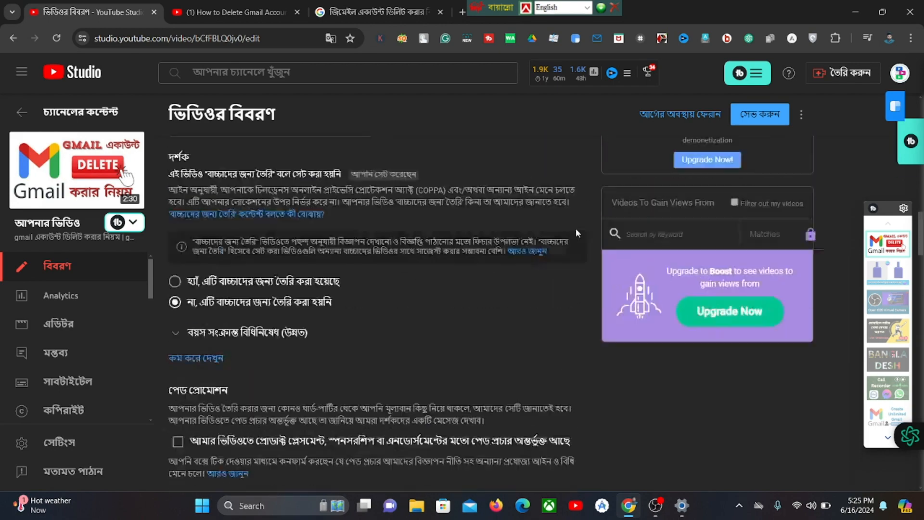
scroll(573, 231, up, 6)
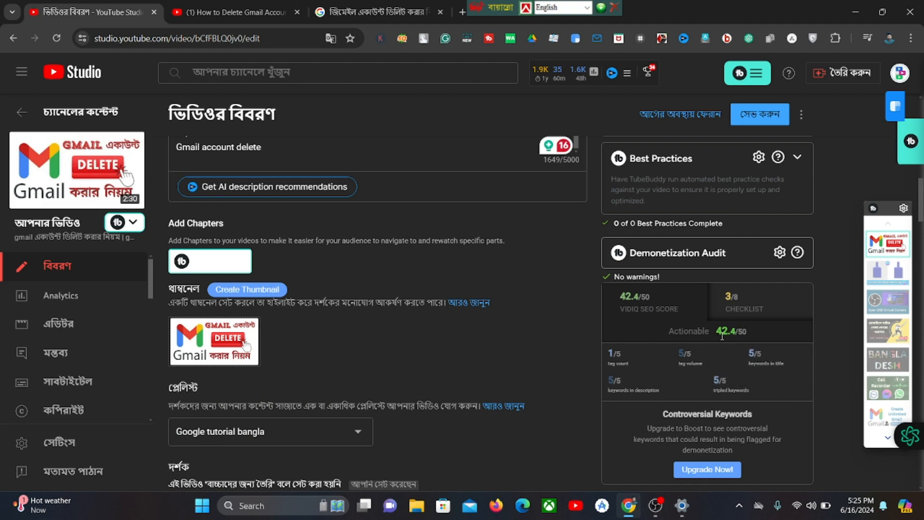
scroll(722, 335, down, 1)
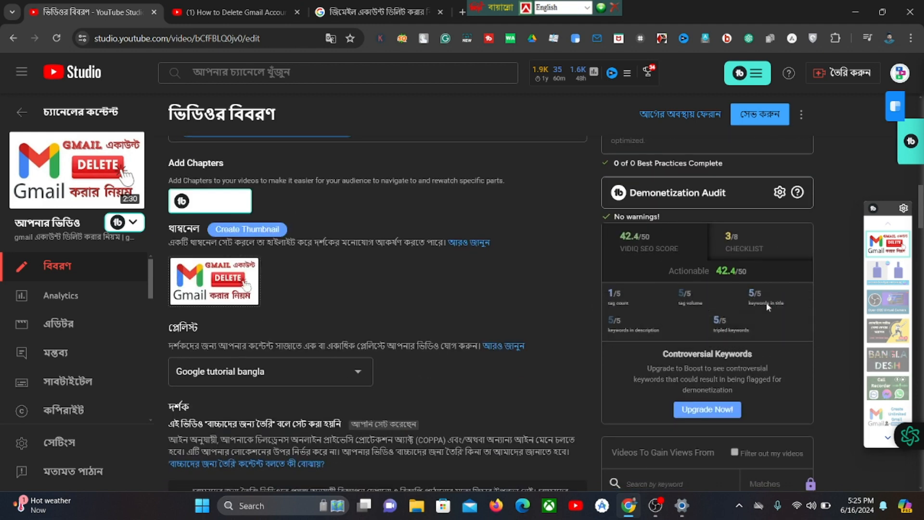
scroll(732, 316, down, 1)
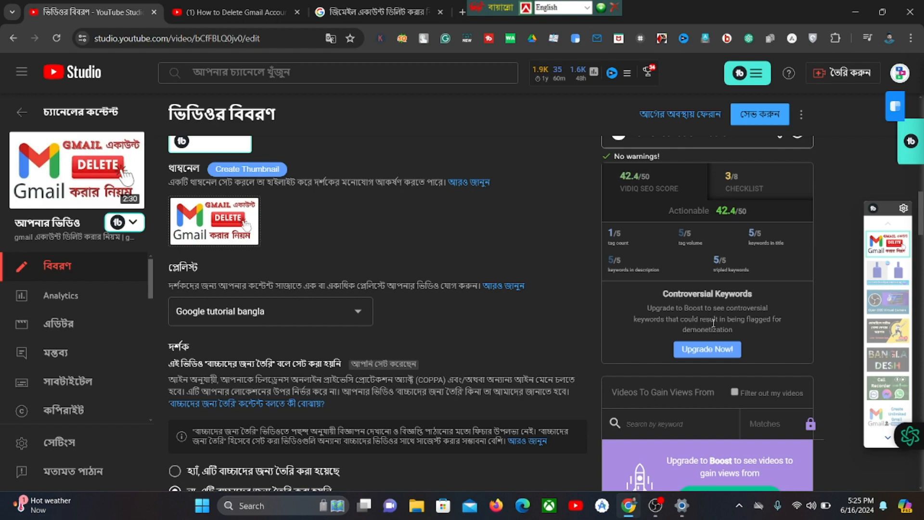
Copy the phrase "email id kivabe delete korbo" from the video description and add it to the video's tags
scroll(521, 293, up, 15)
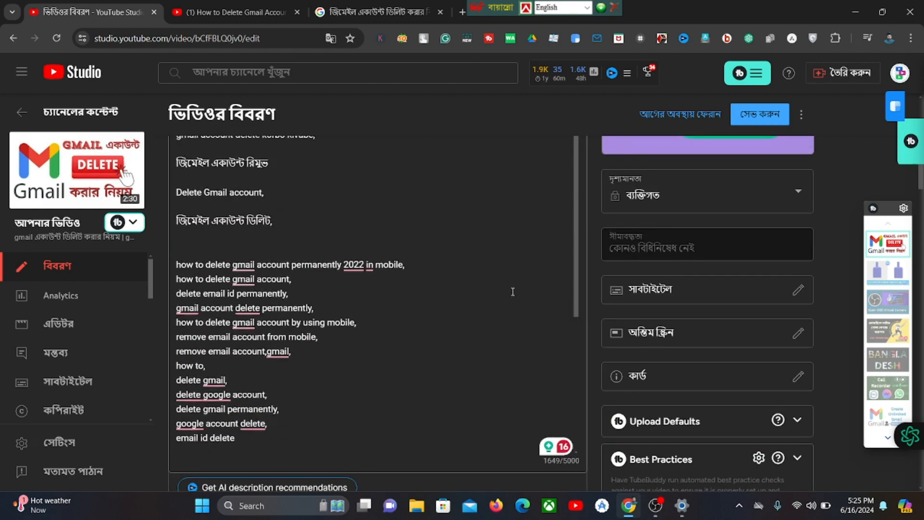
scroll(497, 288, down, 10)
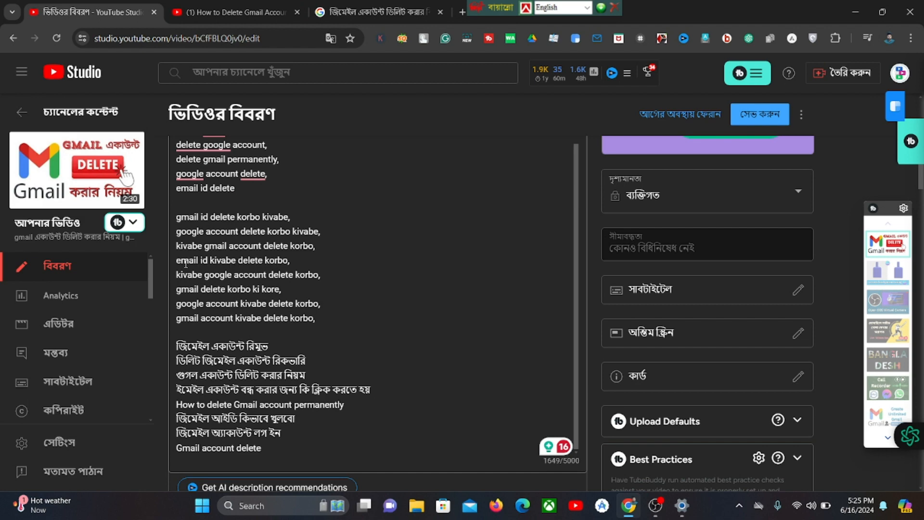
drag(176, 260, 287, 260)
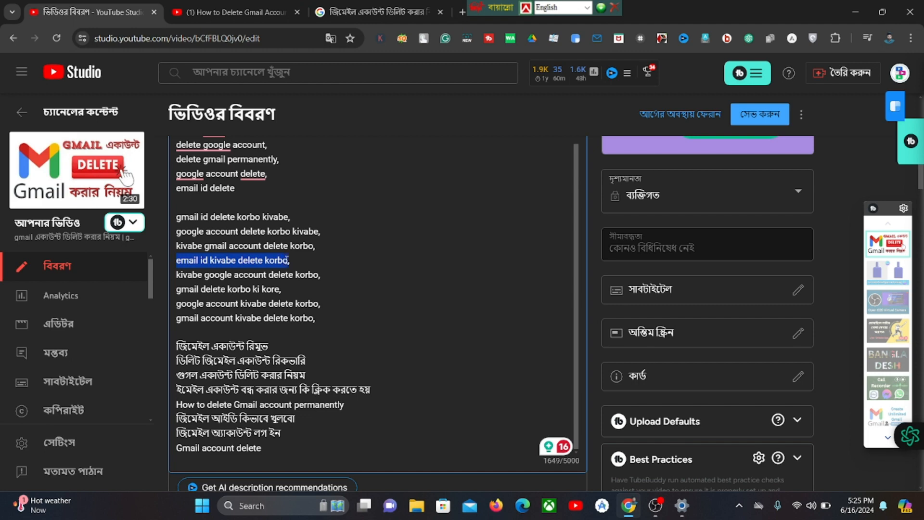
right_click(272, 261)
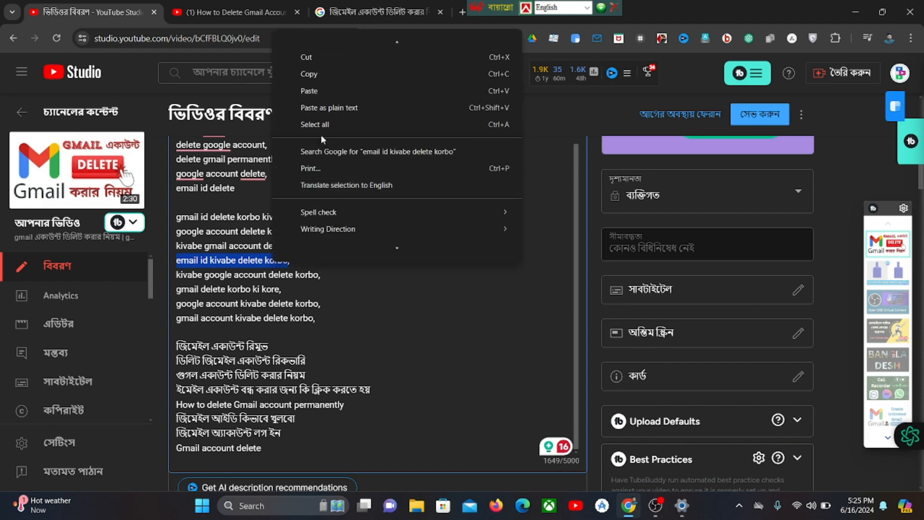
click(309, 74)
click(325, 233)
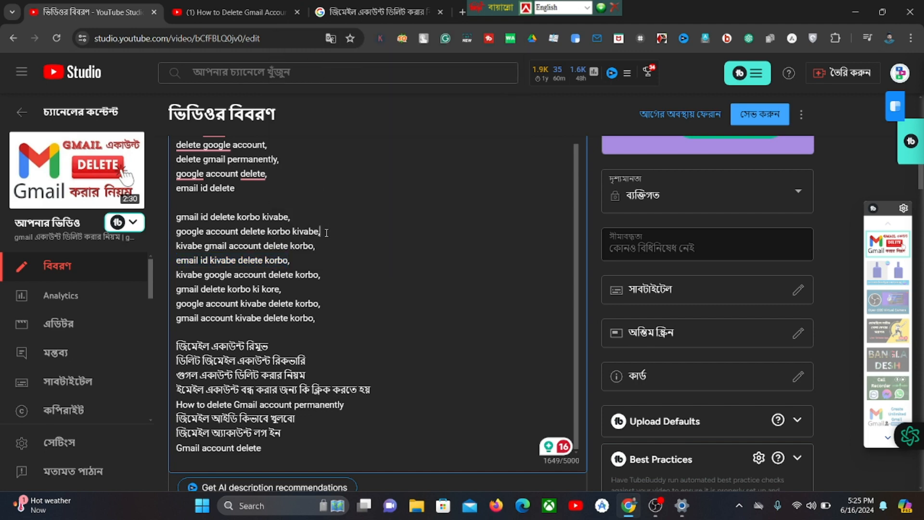
scroll(387, 224, down, 3)
scroll(501, 235, down, 15)
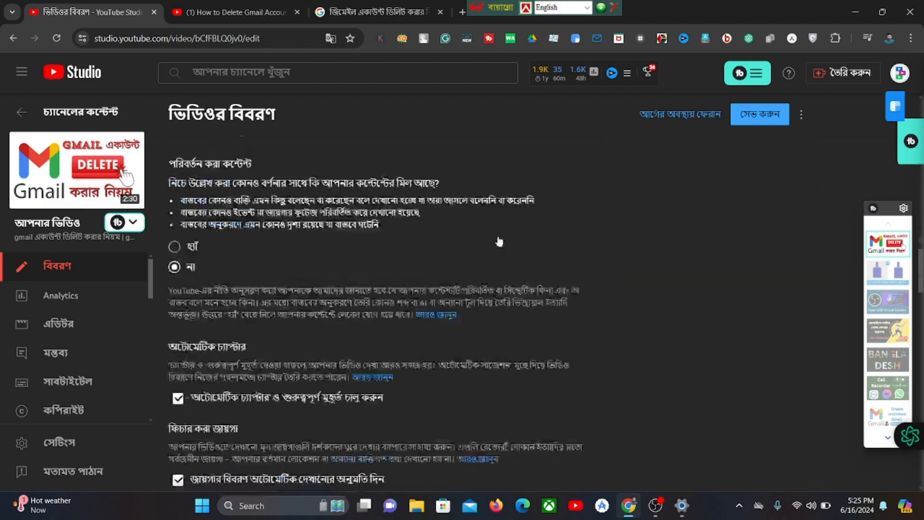
click(495, 233)
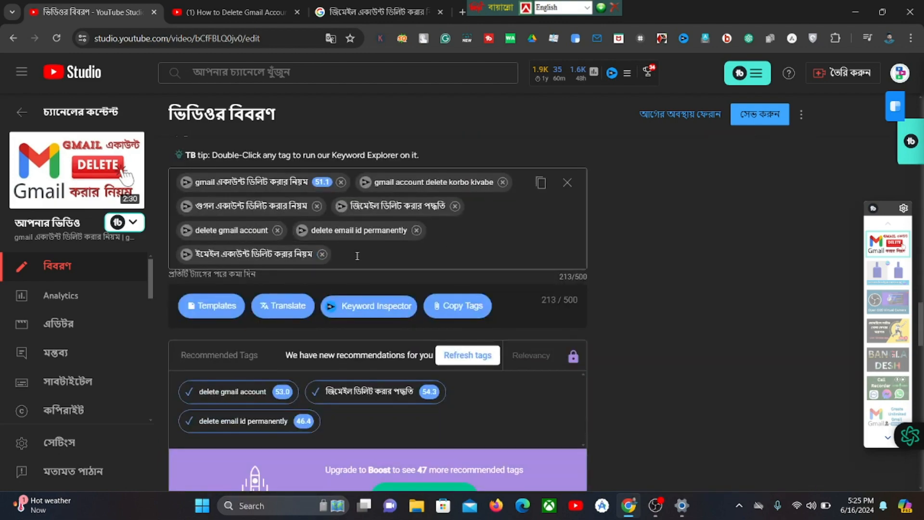
right_click(356, 255)
click(428, 162)
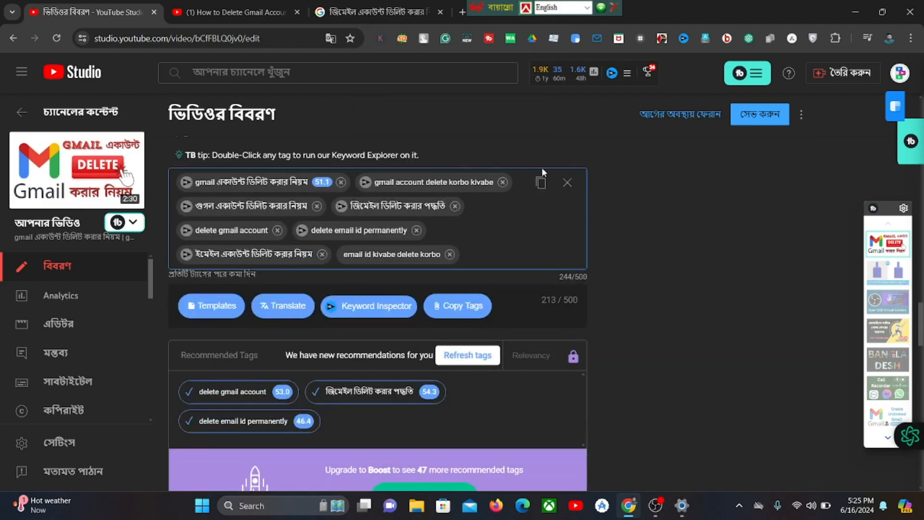
Inspect the tag "email id kivabe delete korbo" in vidIQ's Keyword Inspector, checking its search volume, competition, score and related keywords
click(344, 256)
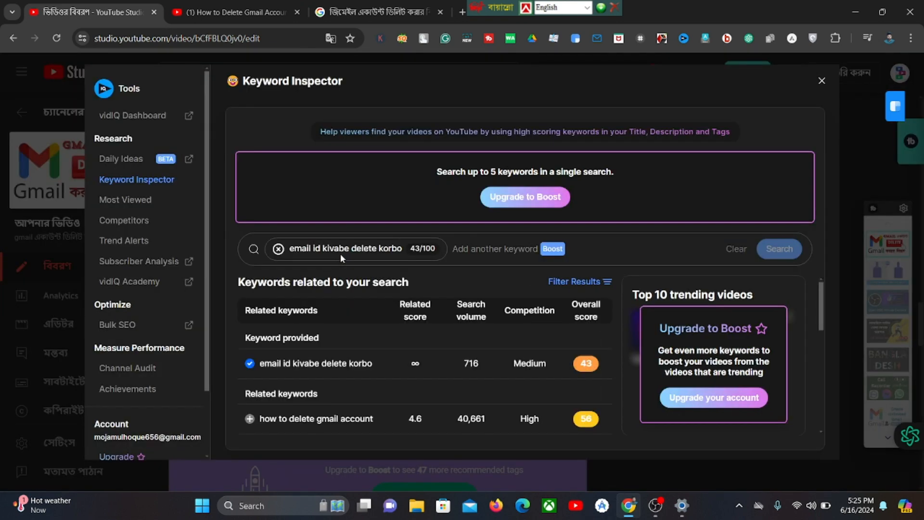
scroll(401, 291, down, 2)
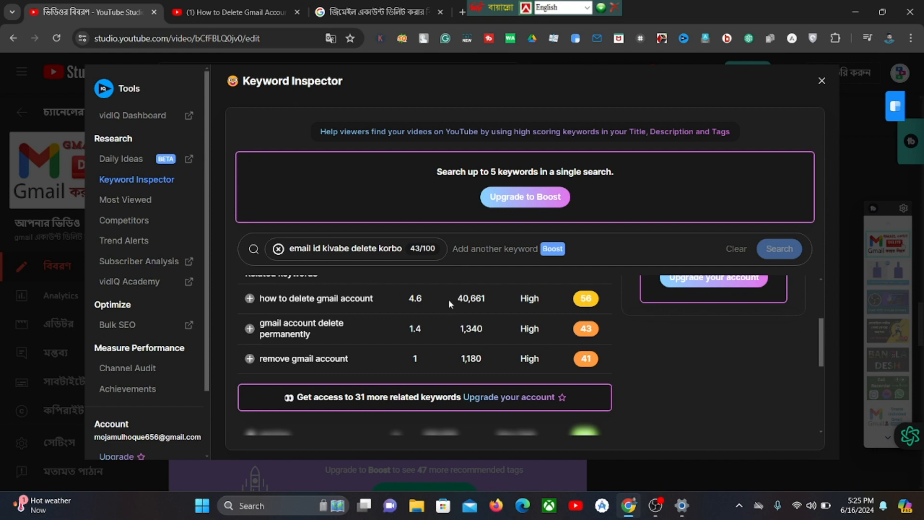
scroll(449, 300, up, 1)
scroll(449, 299, up, 1)
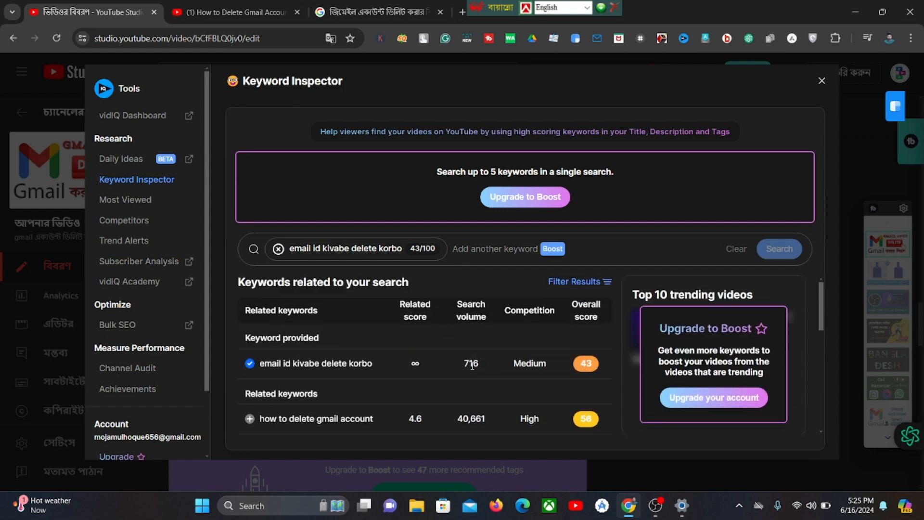
mouse_move(525, 362)
scroll(571, 368, down, 3)
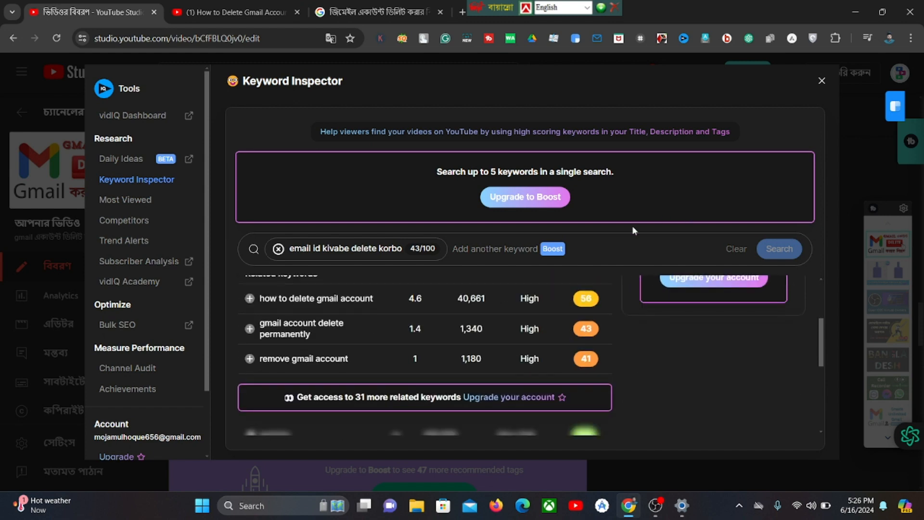
click(822, 81)
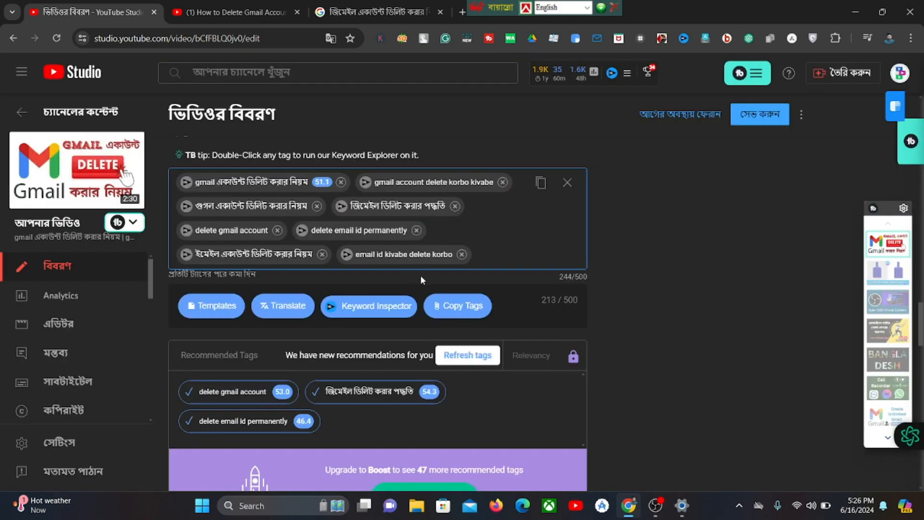
Delete the line "জিমেইল আইডি কিভাবে খুলবো" from the end of the video description
scroll(431, 232, up, 15)
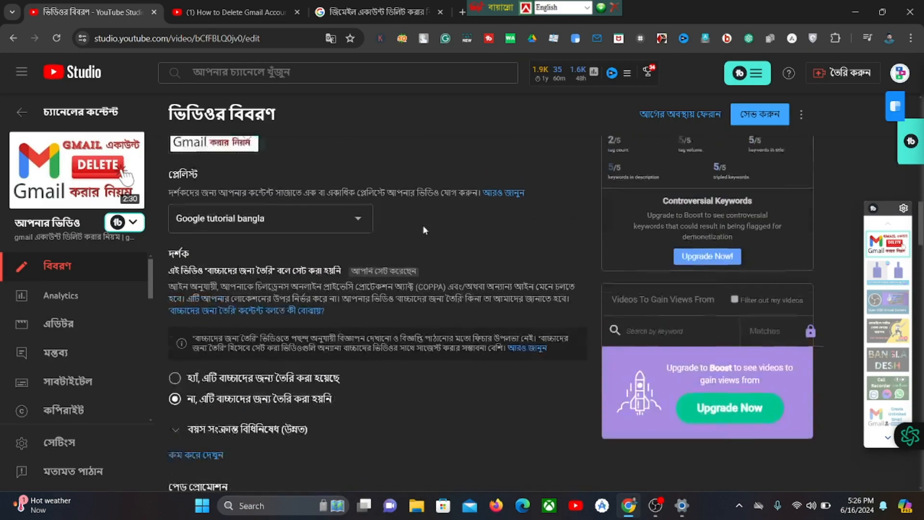
scroll(423, 224, up, 4)
scroll(263, 265, down, 3)
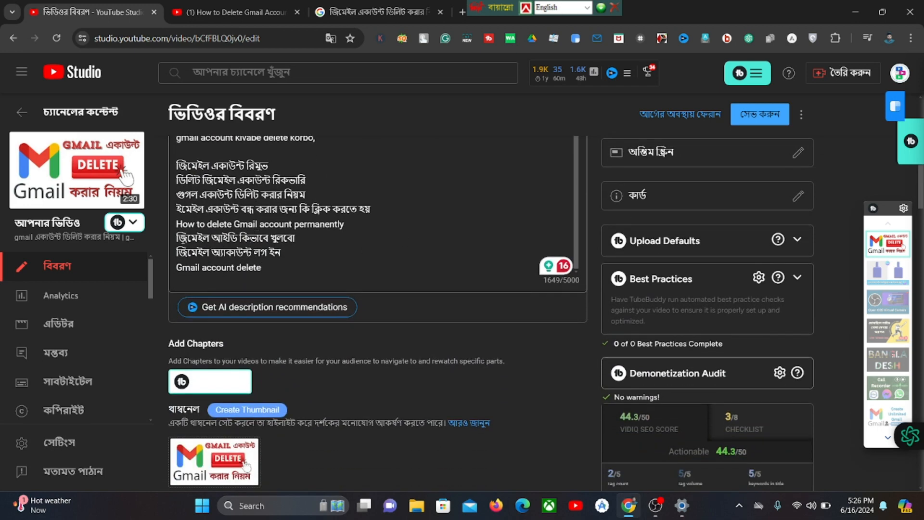
drag(176, 238, 305, 241)
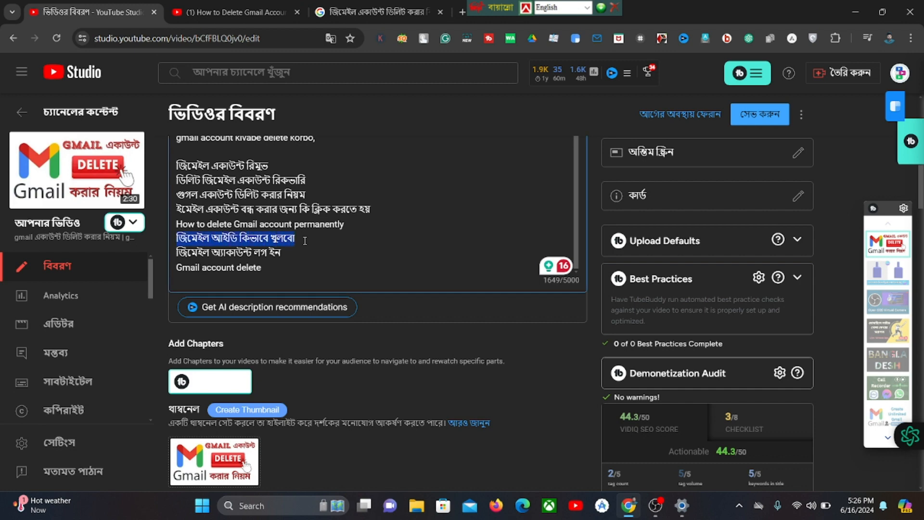
key(BackSpace)
key(BackSpace)
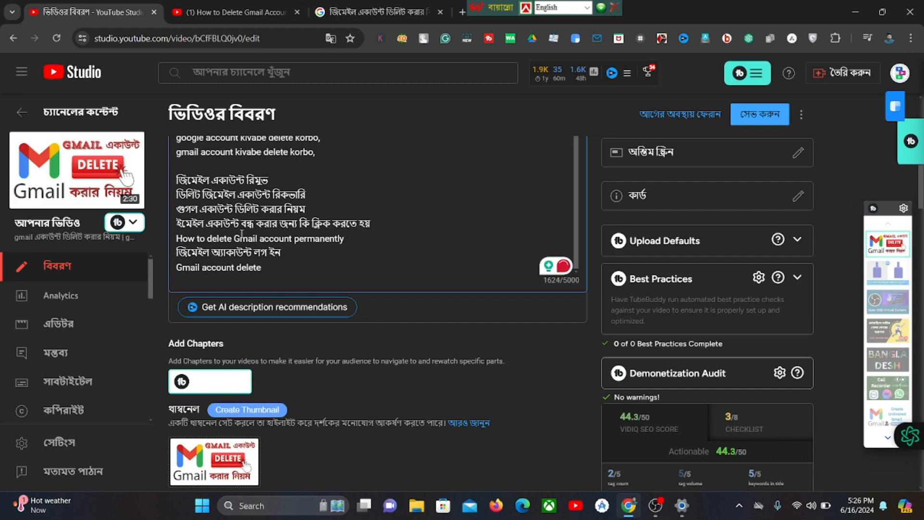
Copy the phrase "google account delete korbo kivabe" from the video description and add it to the video's tags
scroll(193, 270, up, 1)
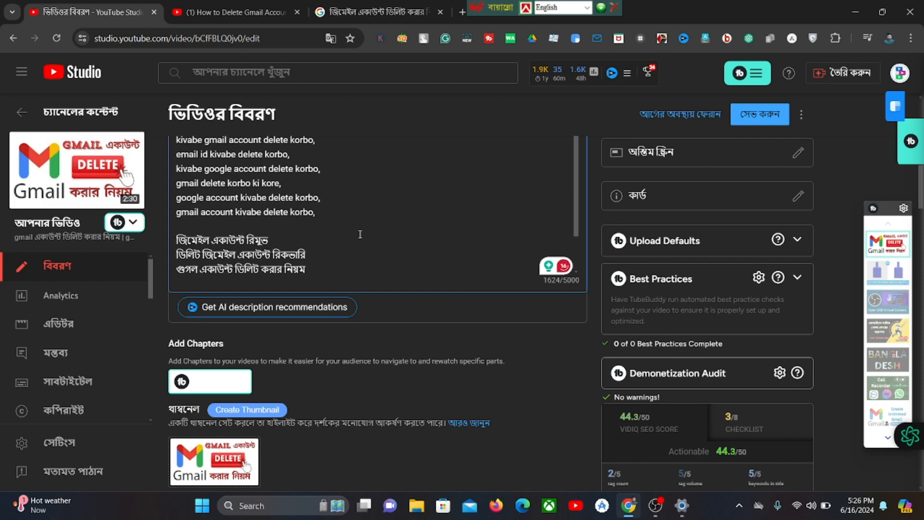
scroll(380, 227, up, 2)
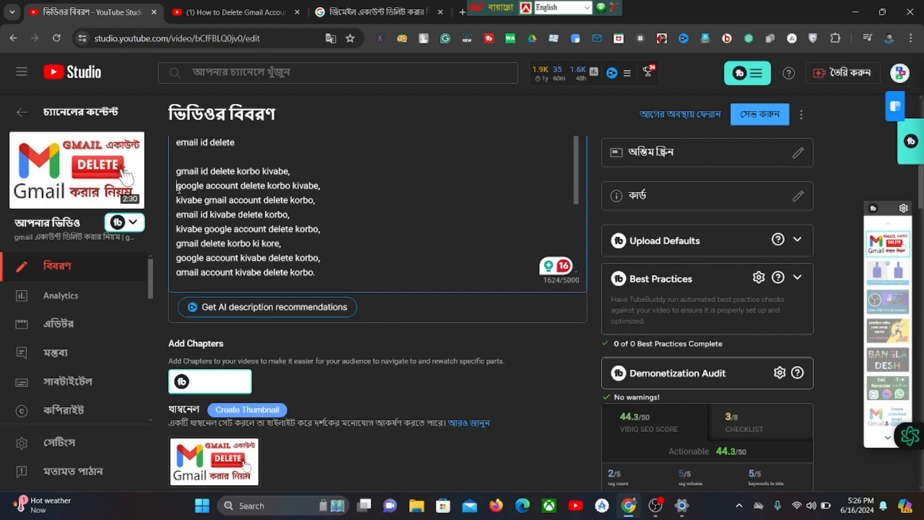
drag(177, 187, 320, 187)
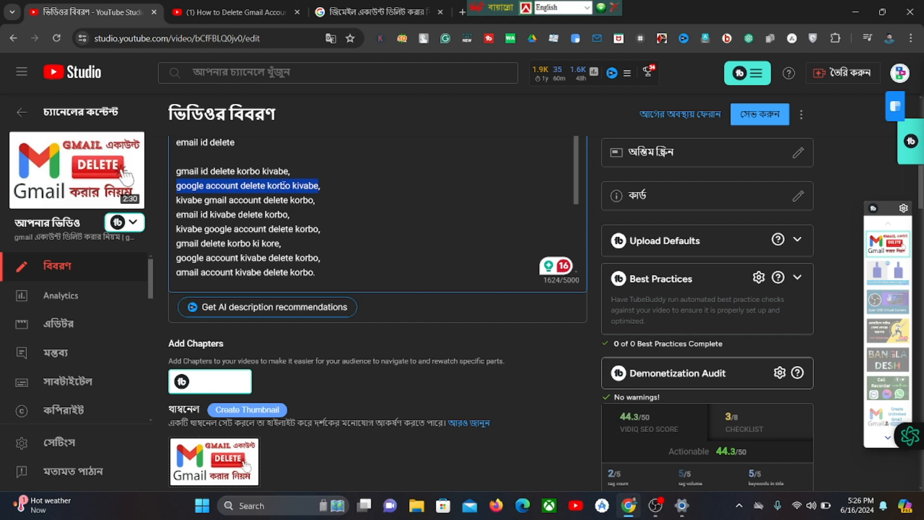
right_click(306, 189)
click(331, 256)
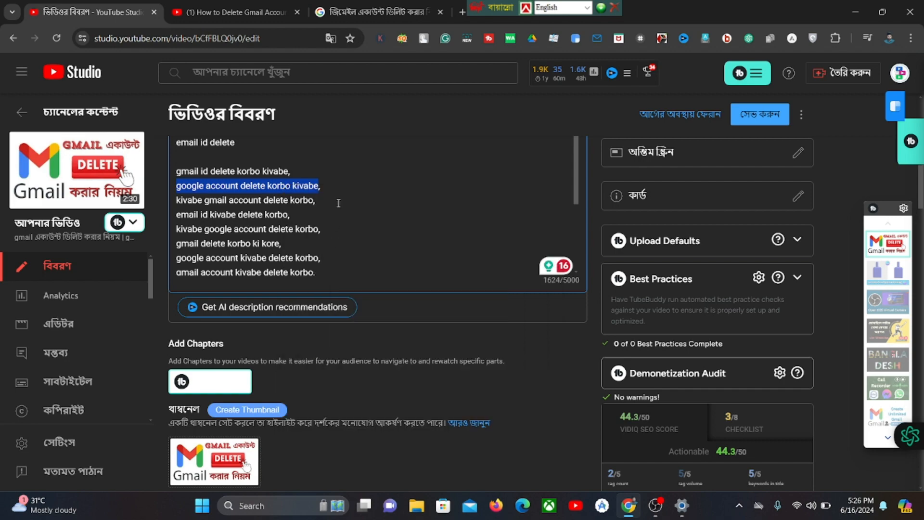
click(339, 203)
scroll(428, 197, down, 10)
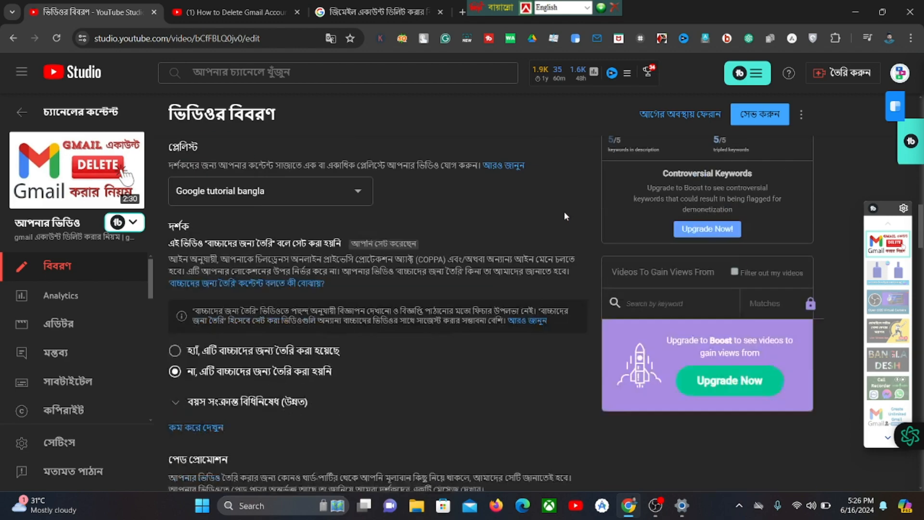
scroll(564, 212, down, 8)
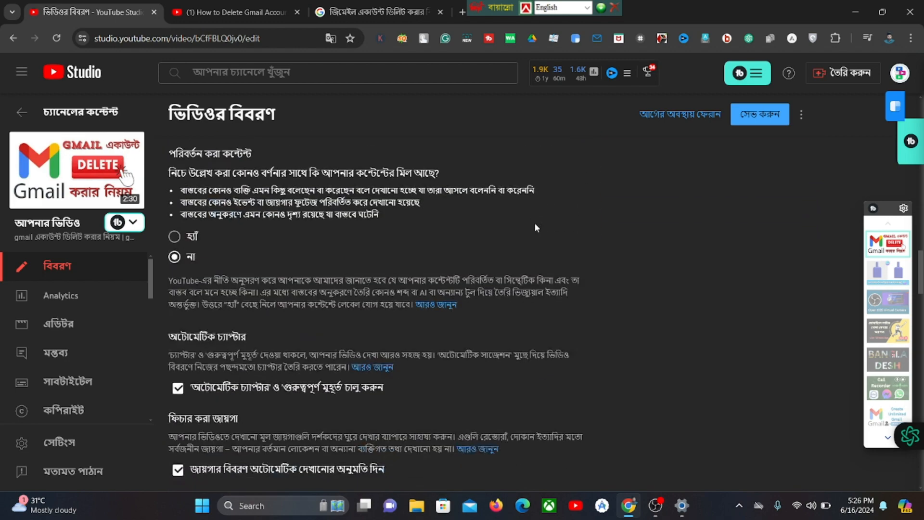
scroll(534, 222, down, 8)
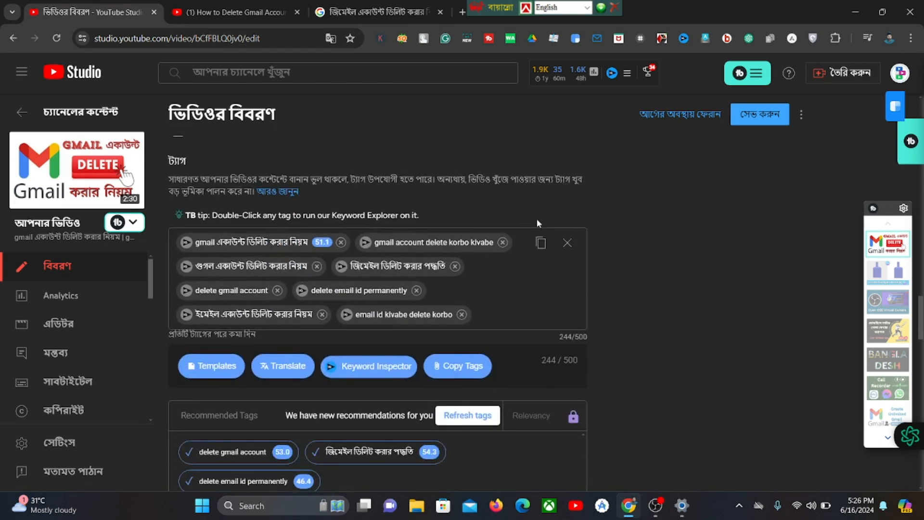
scroll(535, 218, down, 1)
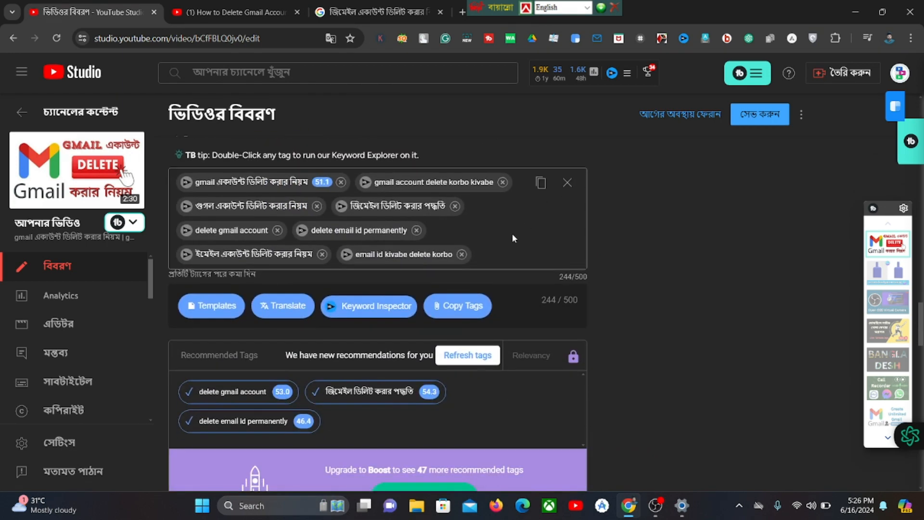
right_click(480, 256)
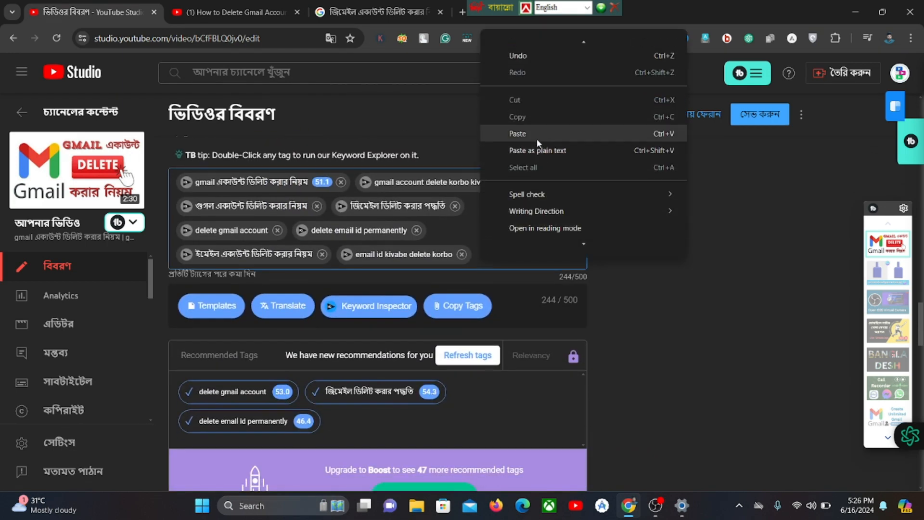
click(535, 138)
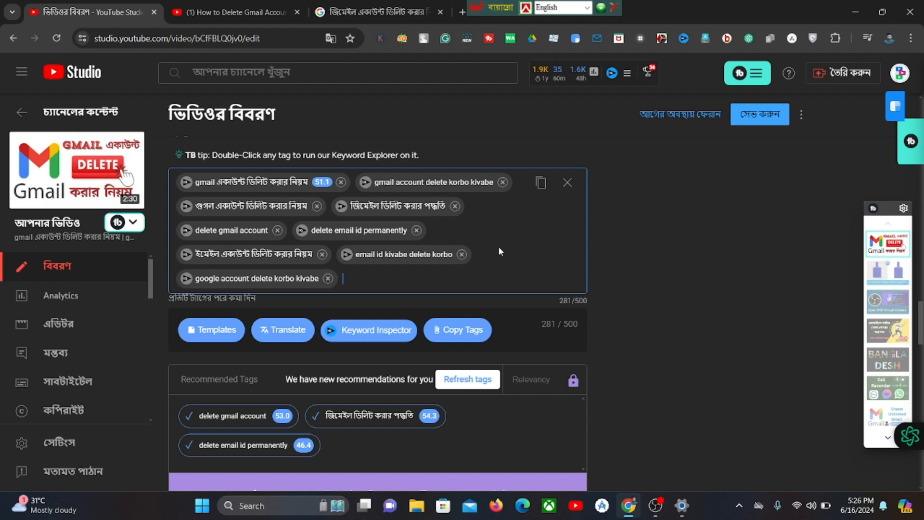
Inspect the search volume, competition and related keywords of the tag "google account delete korbo kivabe" in vidIQ's Keyword Inspector and return to the SEO score
click(186, 280)
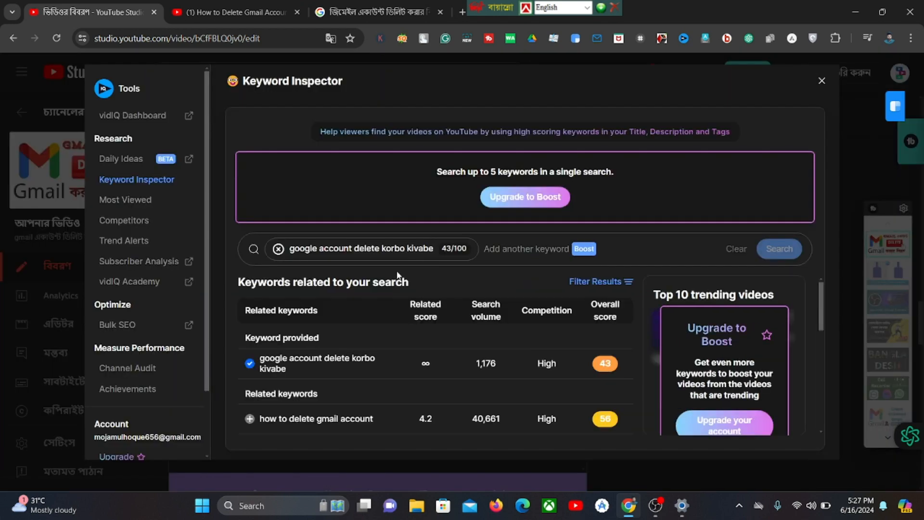
scroll(413, 278, down, 3)
scroll(415, 281, up, 1)
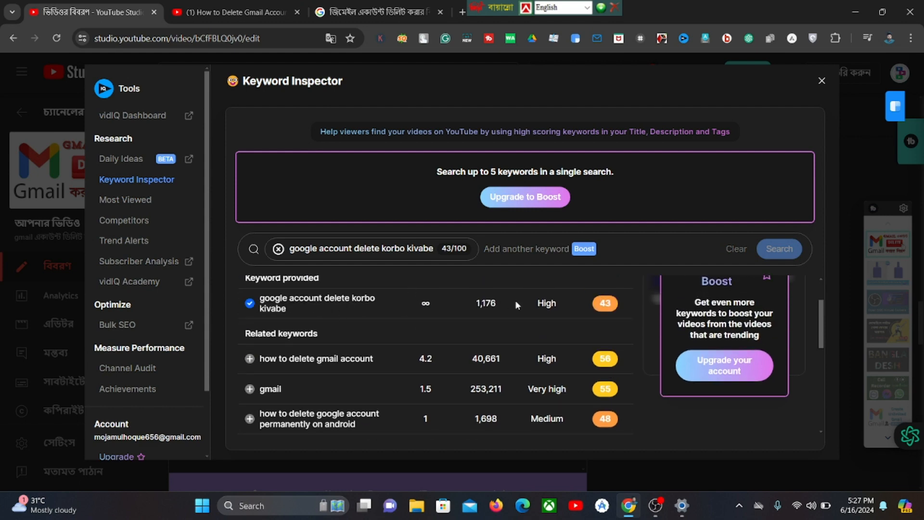
scroll(480, 300, down, 1)
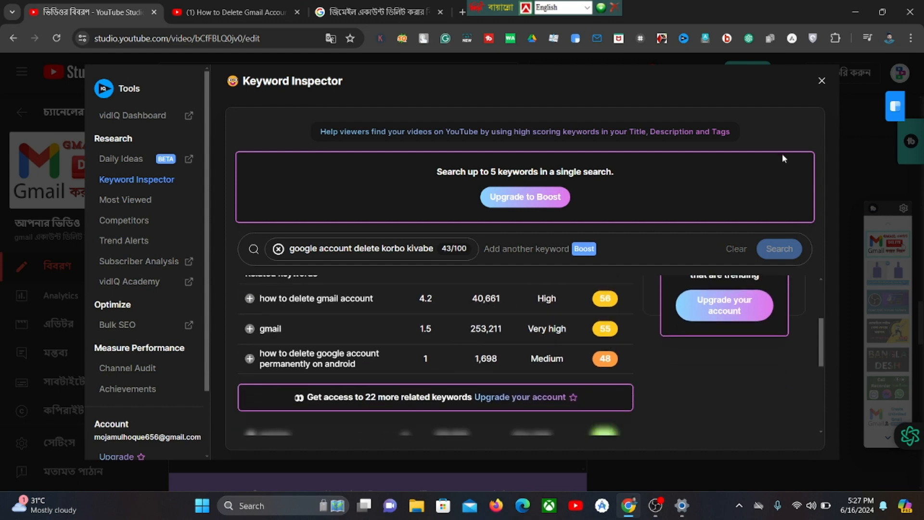
click(822, 81)
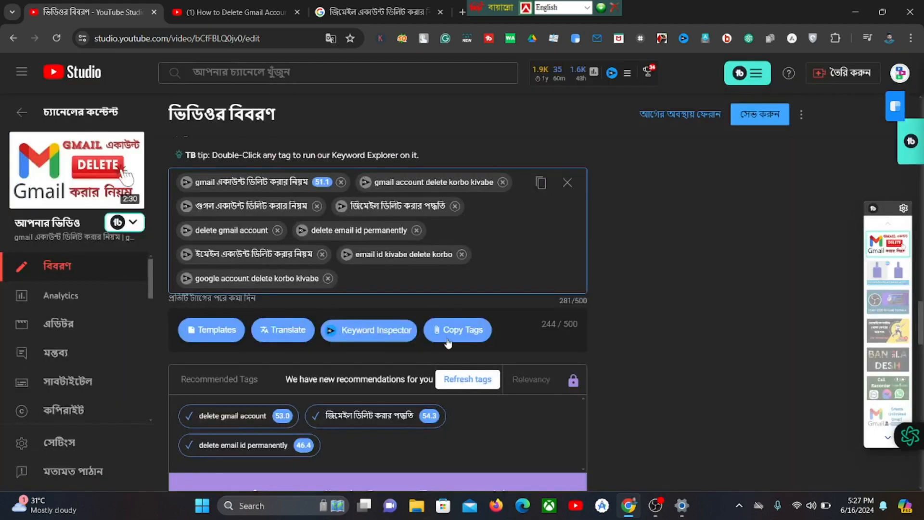
scroll(520, 249, up, 10)
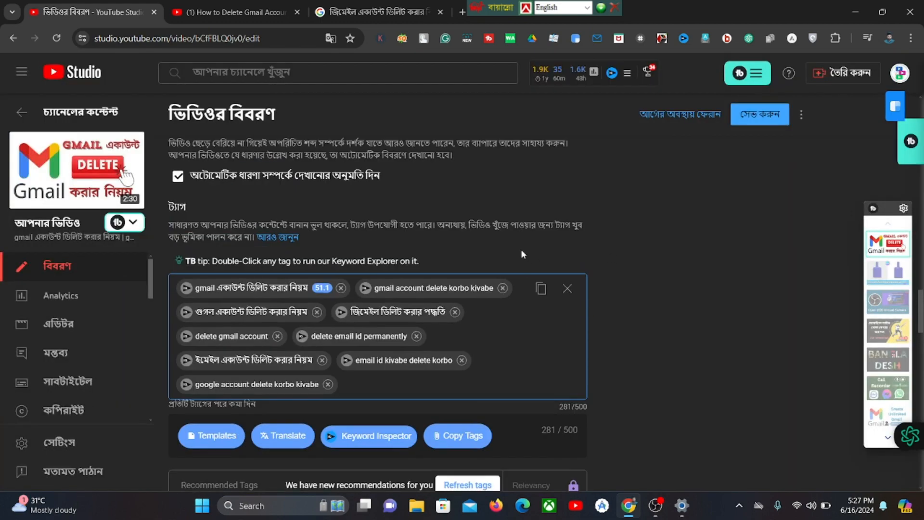
scroll(523, 241, up, 15)
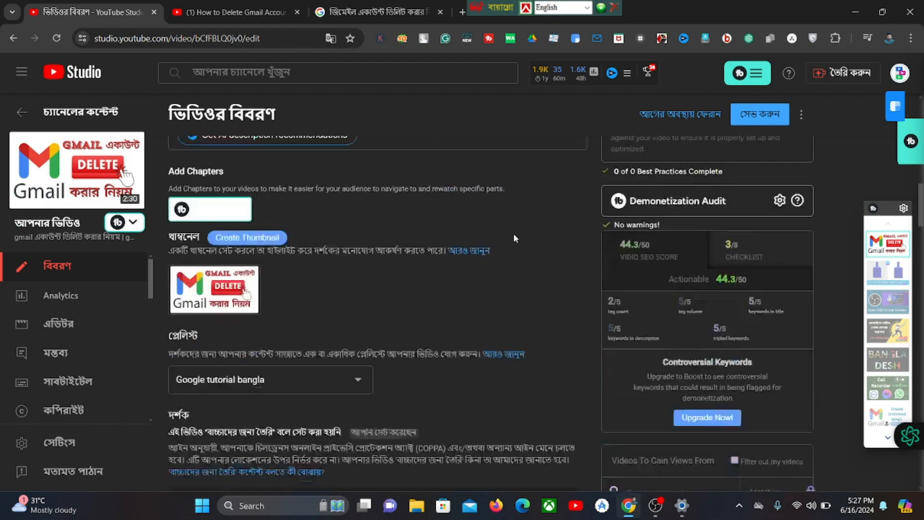
Copy the phrase "gmail account delete korar niyom" from the keyword list in the video description
scroll(474, 234, up, 10)
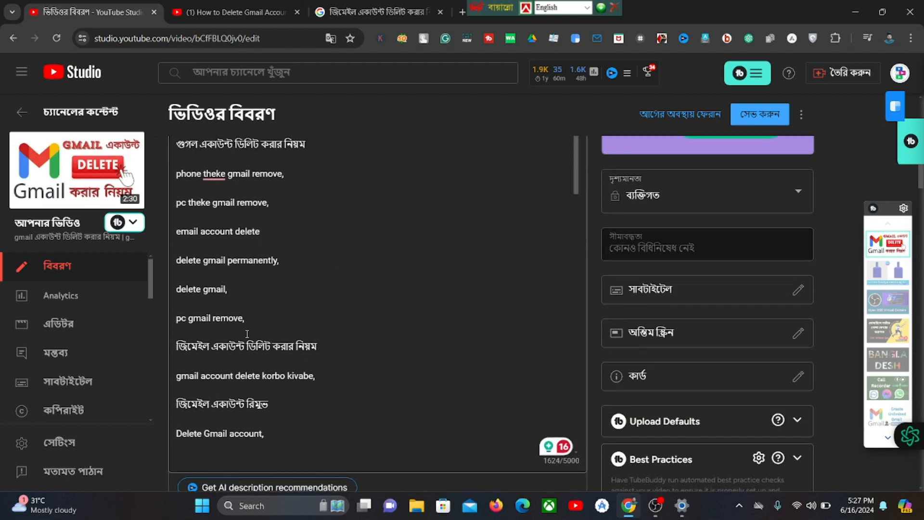
scroll(248, 241, up, 3)
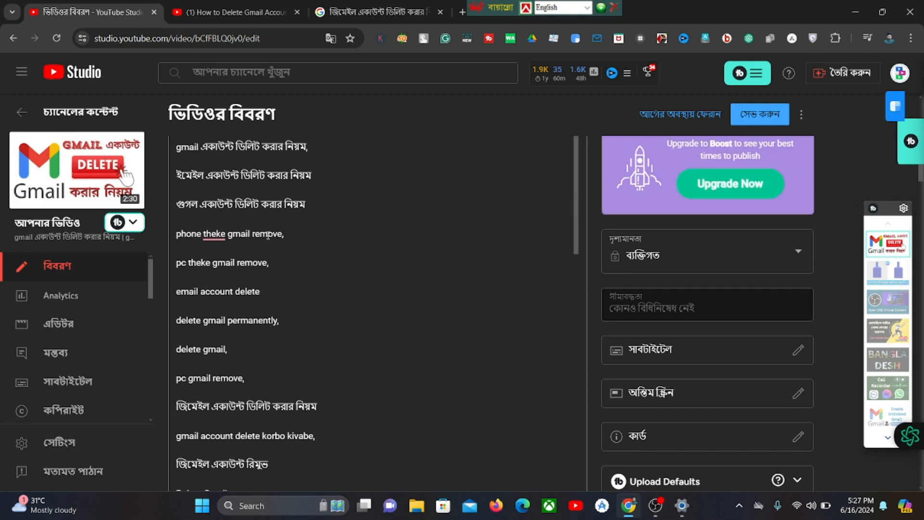
scroll(322, 230, up, 9)
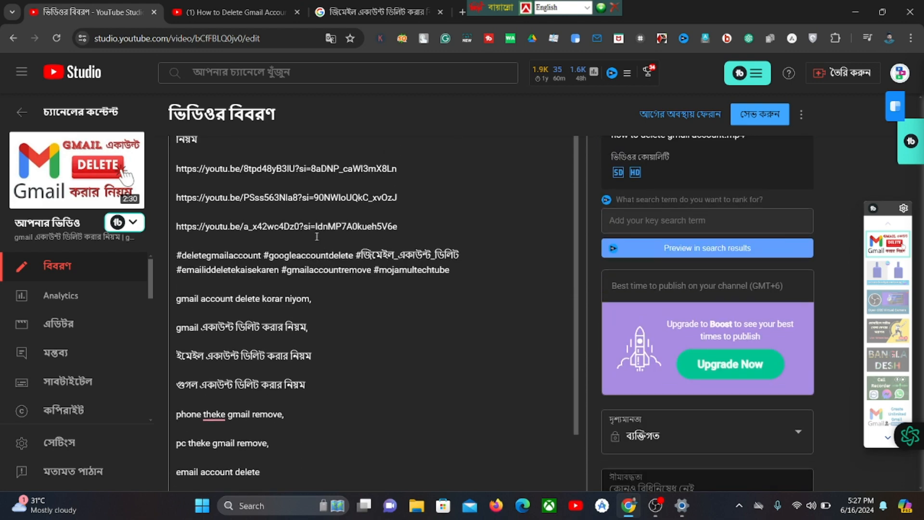
scroll(317, 236, down, 1)
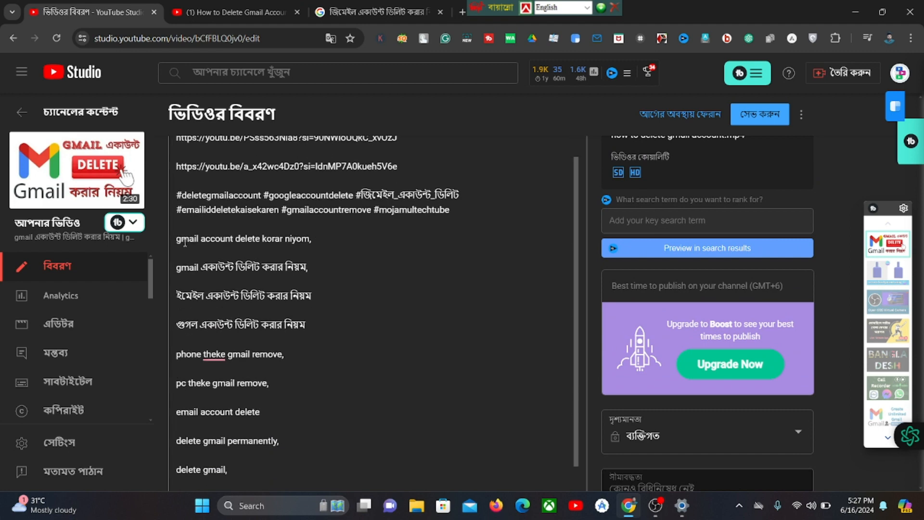
drag(179, 238, 306, 243)
click(322, 241)
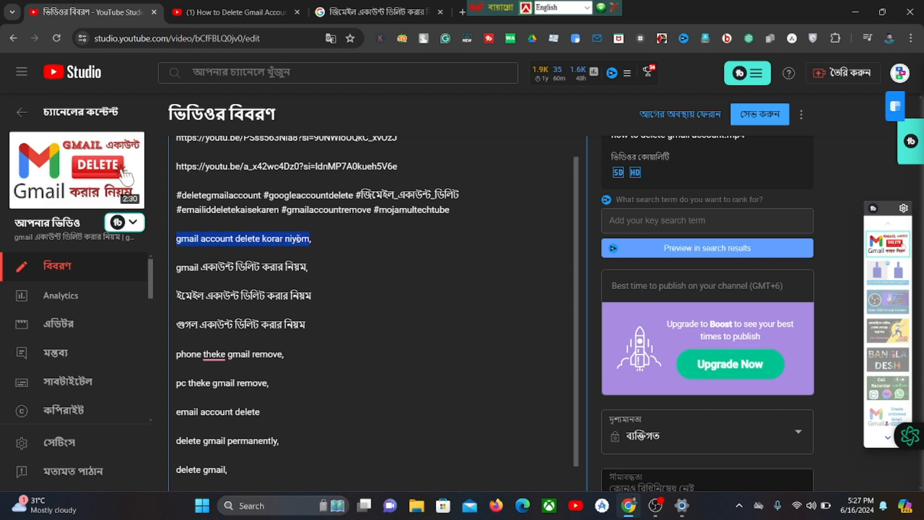
right_click(298, 239)
click(356, 313)
click(338, 244)
Paste the copied phrase "gmail account delete korar niyom" as a new tag at the end of the video's tag list
scroll(524, 228, down, 10)
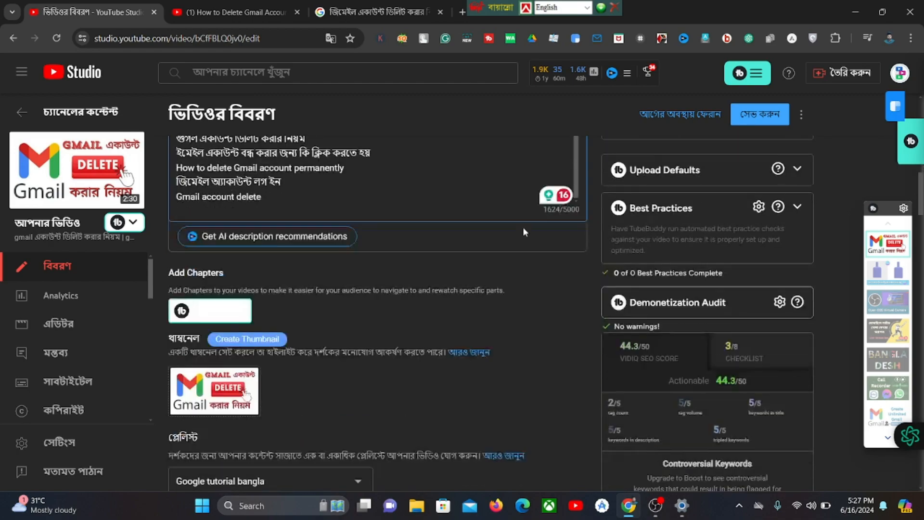
scroll(523, 227, down, 18)
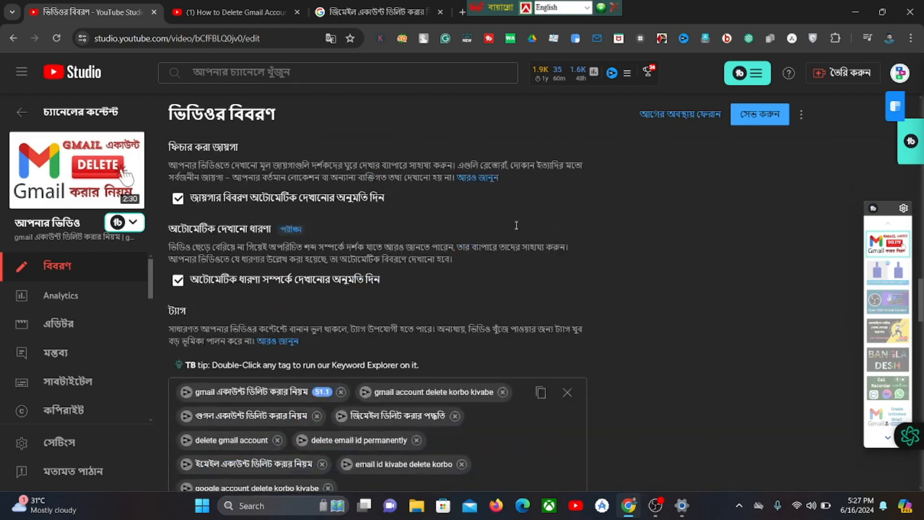
scroll(516, 225, down, 3)
right_click(364, 341)
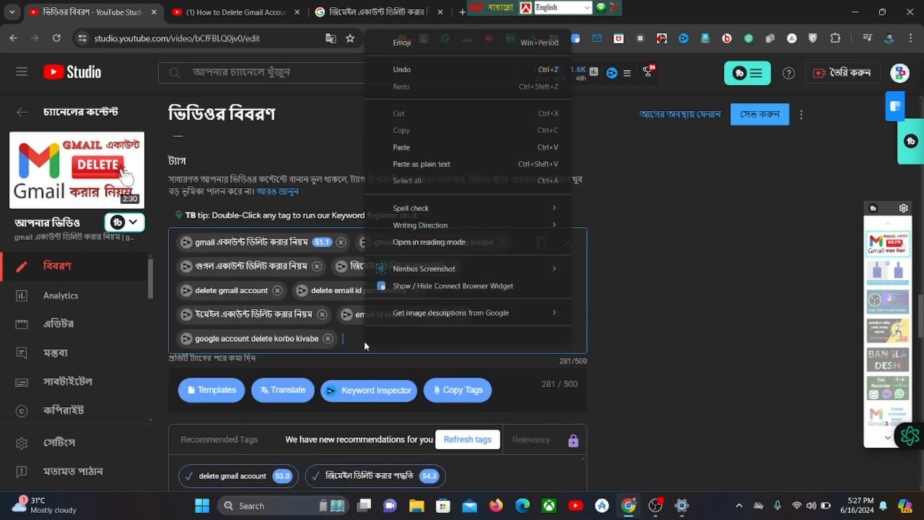
click(415, 147)
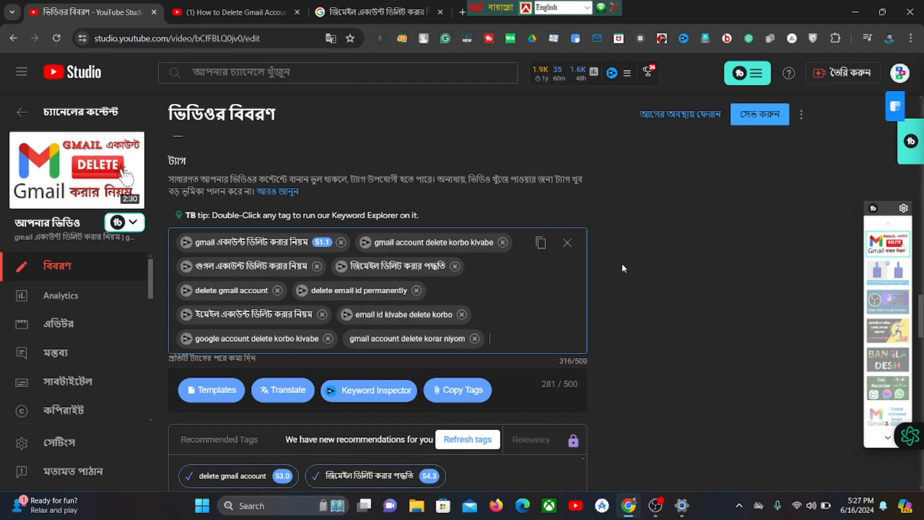
Inspect "gmail account delete korar niyom" in the Keyword Inspector and add the related keyword "delete gmail" as a tag
click(353, 343)
scroll(431, 289, down, 2)
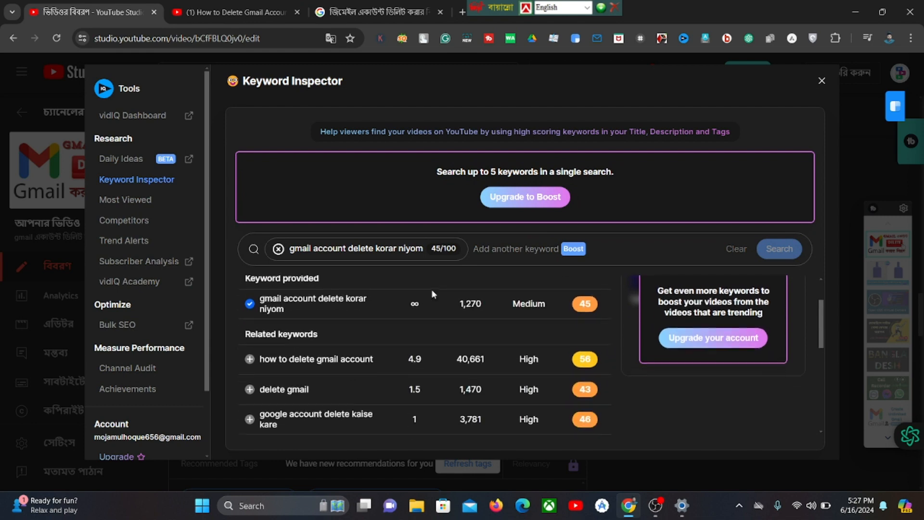
scroll(460, 313, down, 1)
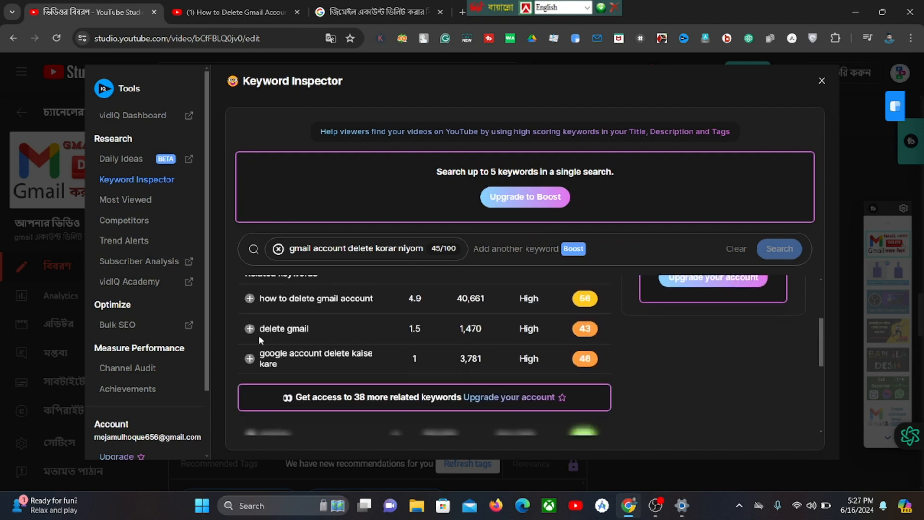
mouse_move(534, 332)
scroll(512, 353, up, 1)
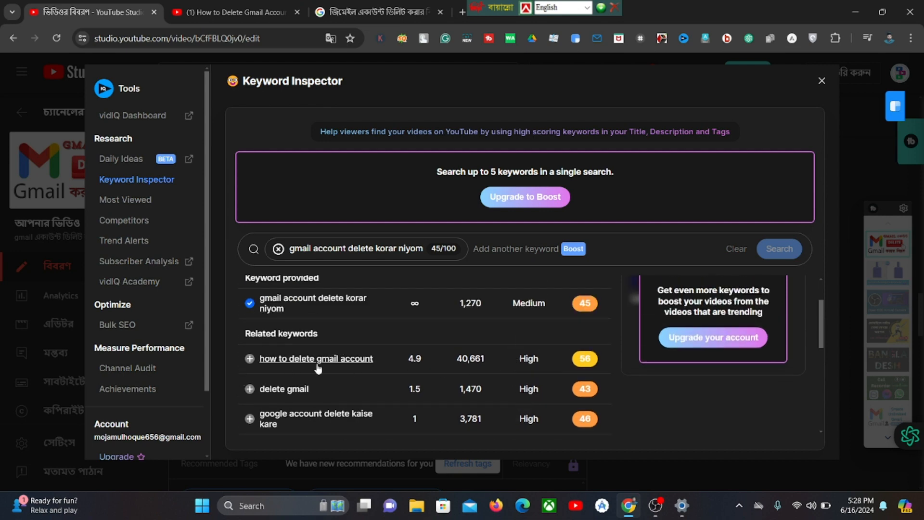
mouse_move(518, 368)
scroll(571, 363, down, 1)
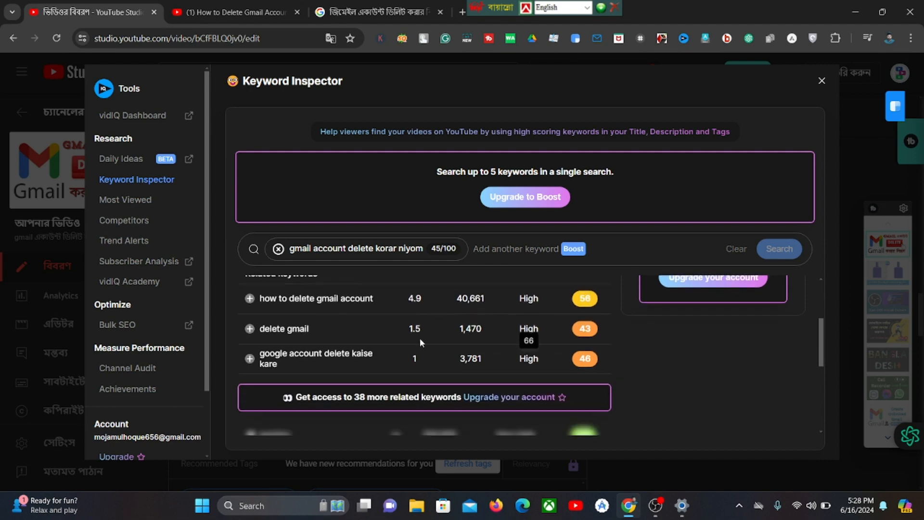
click(250, 329)
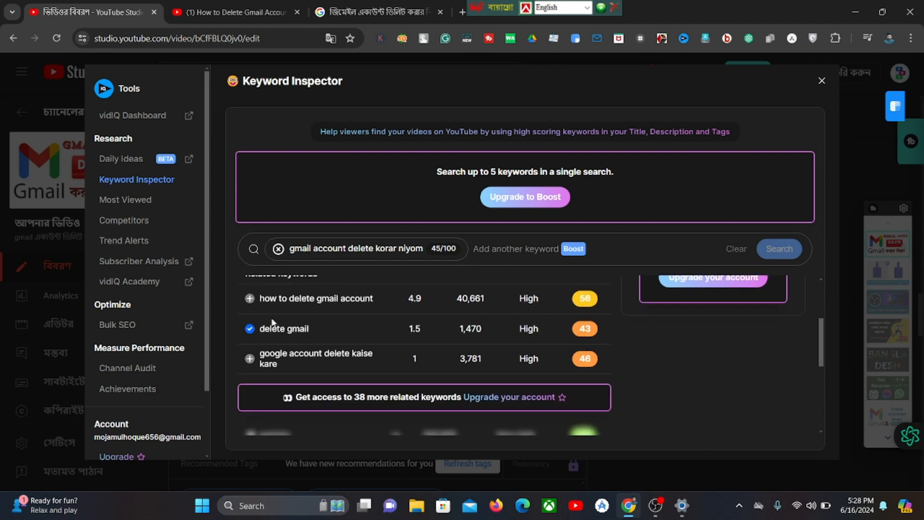
click(821, 82)
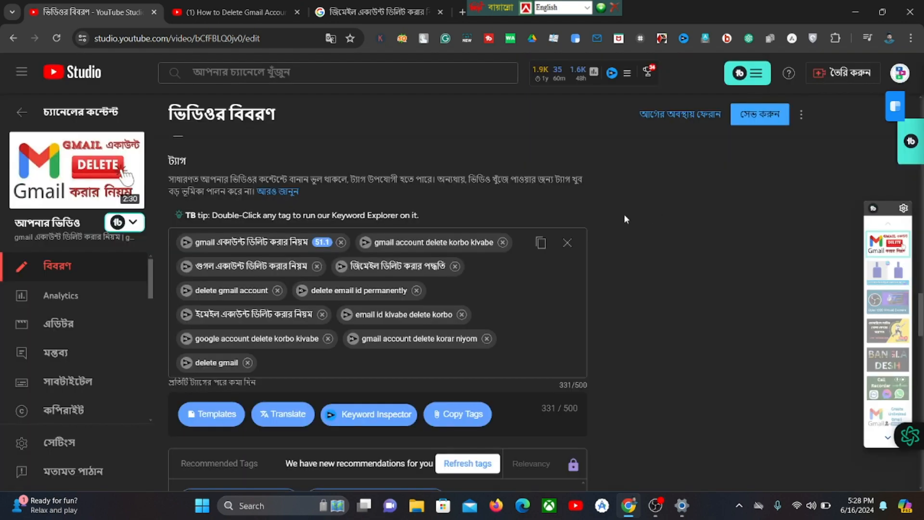
Save the video details and reload the page, displaying it in Bangla
scroll(624, 216, down, 5)
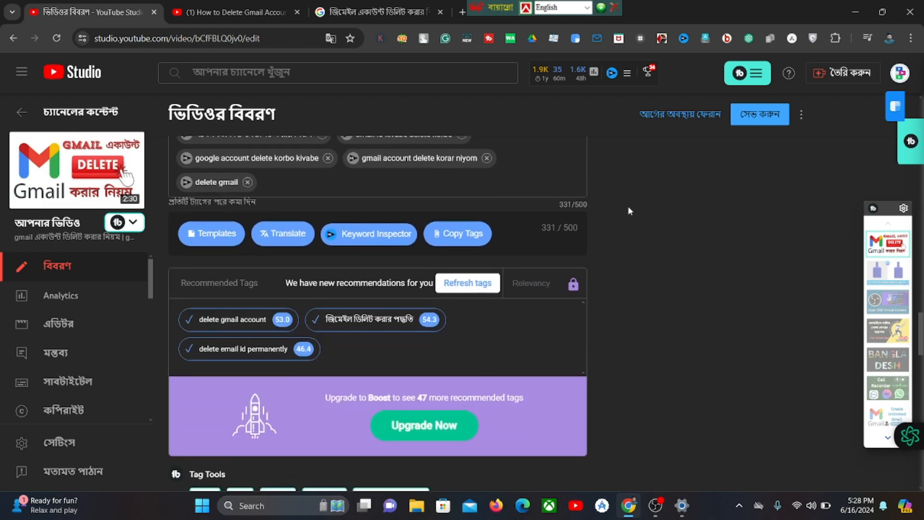
click(756, 116)
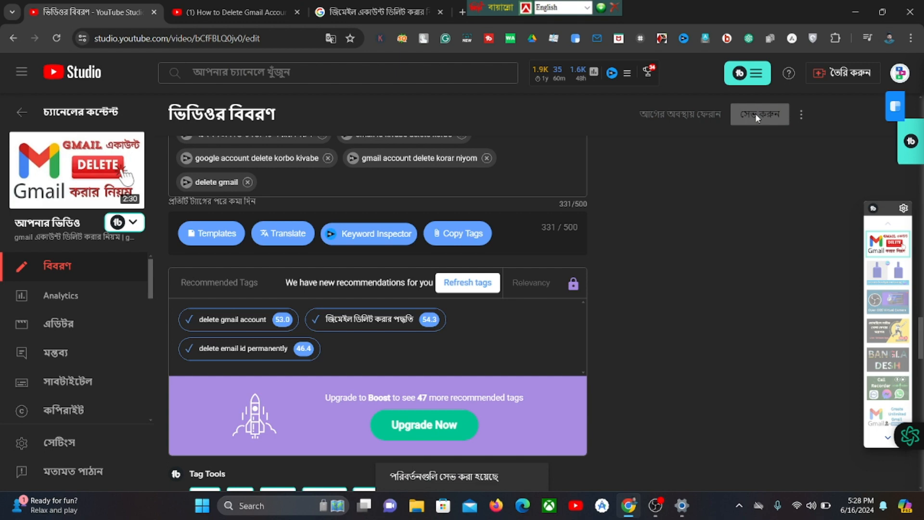
click(53, 41)
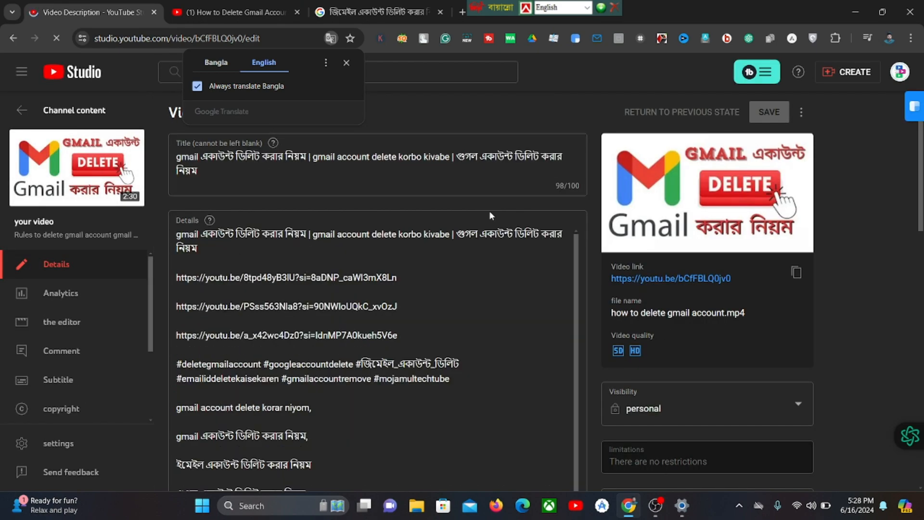
click(204, 61)
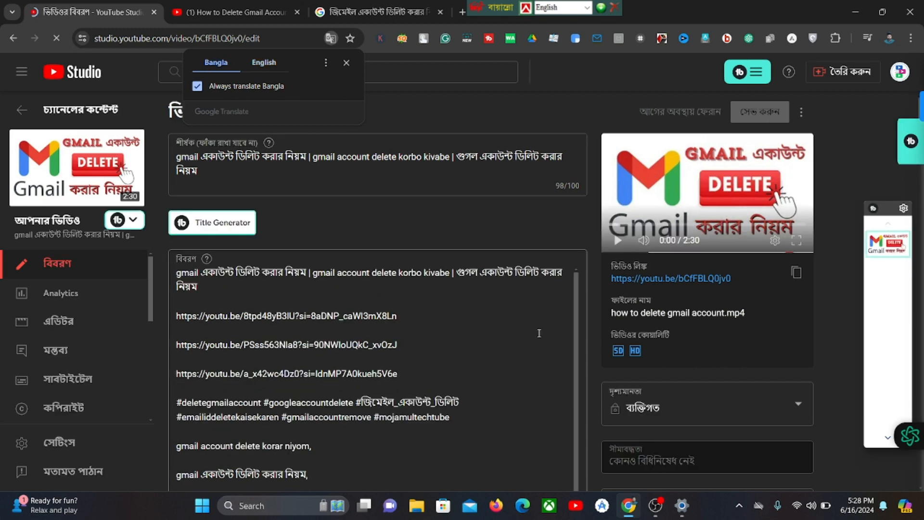
Compare the scores of the vidIQ recommended tags and add "delete gmail permanently" to the video's tags
scroll(588, 337, down, 5)
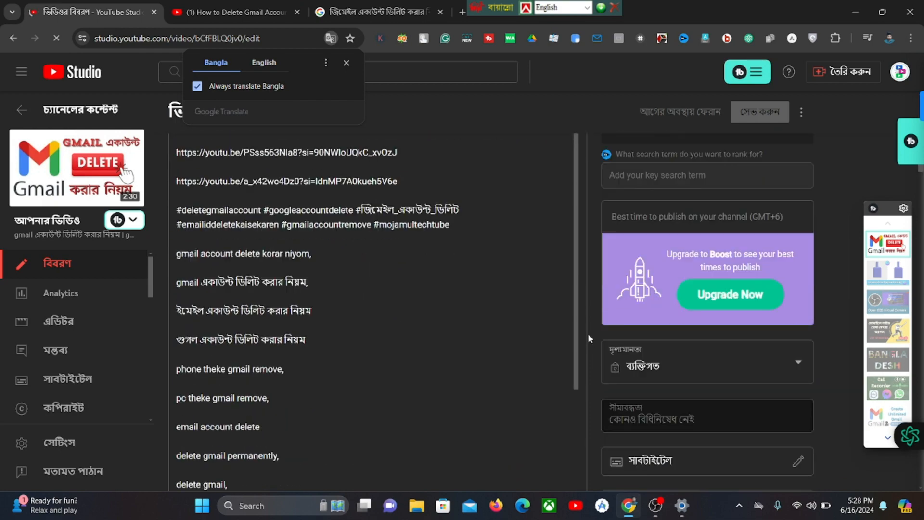
scroll(587, 331, down, 7)
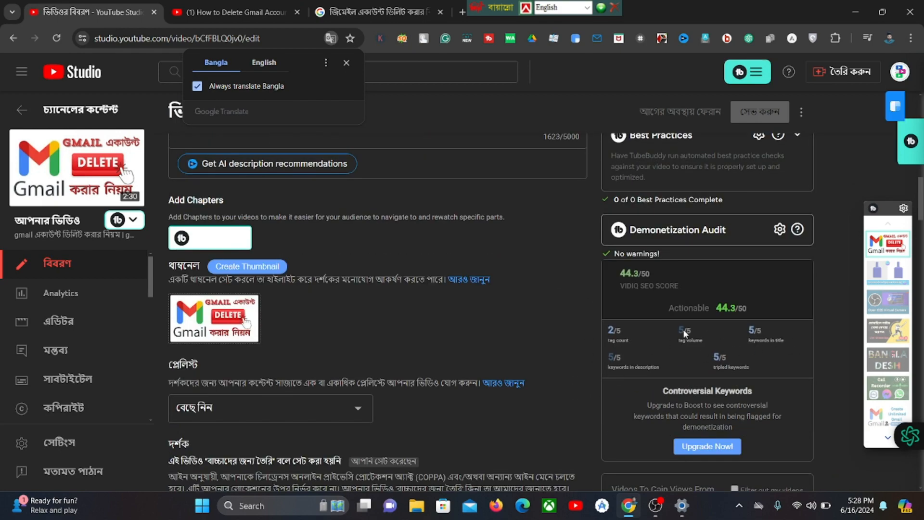
scroll(550, 298, down, 4)
scroll(537, 302, down, 10)
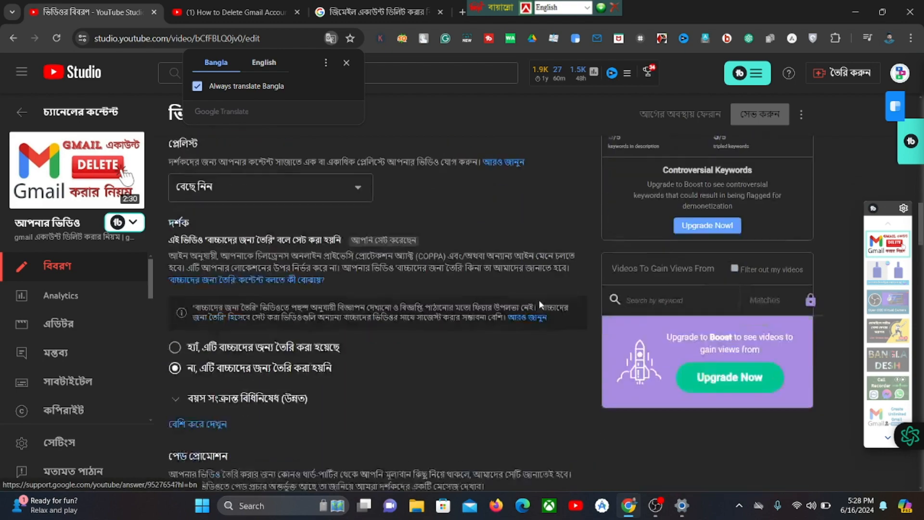
scroll(542, 304, down, 10)
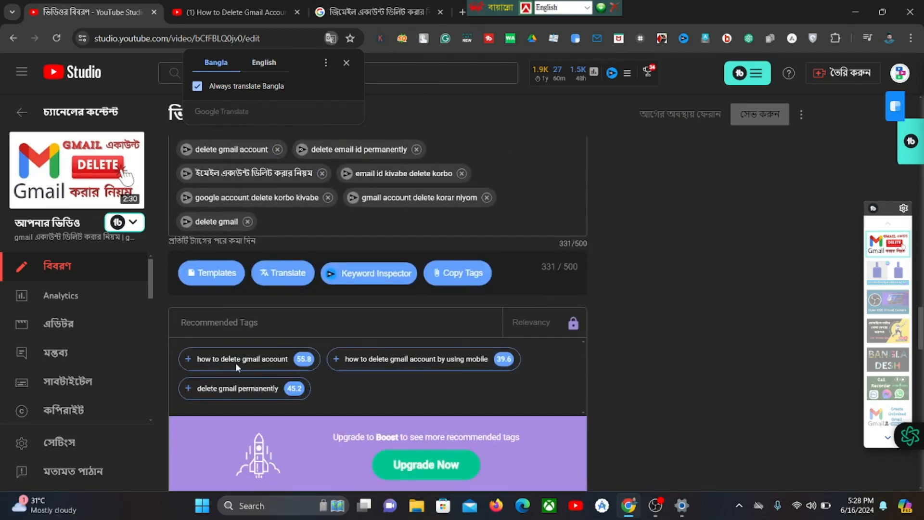
mouse_move(188, 369)
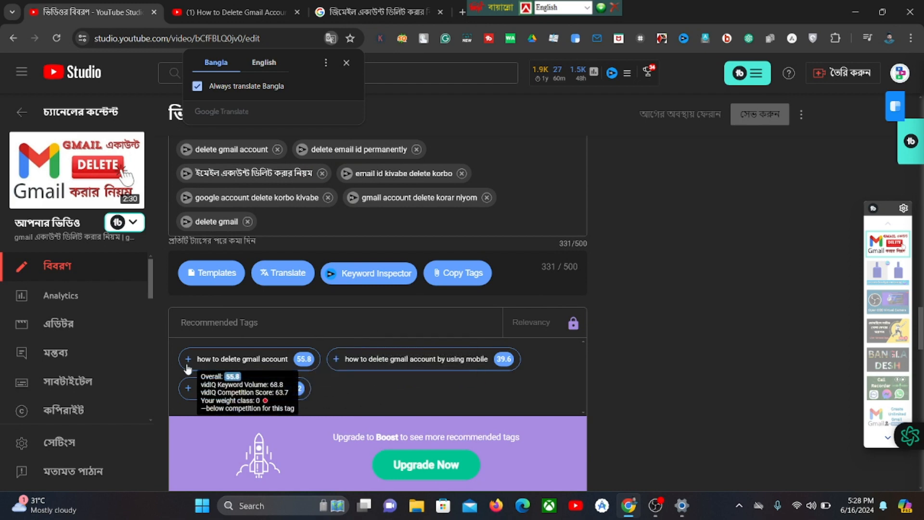
mouse_move(201, 391)
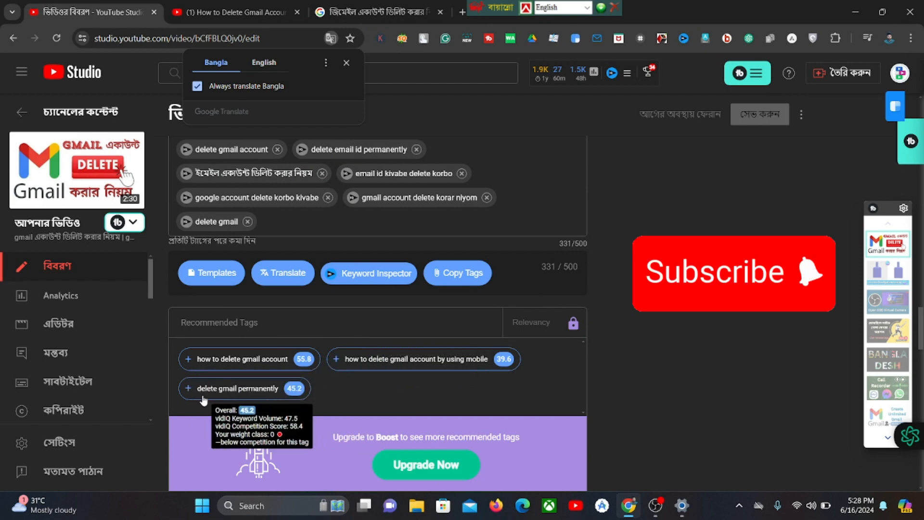
click(188, 389)
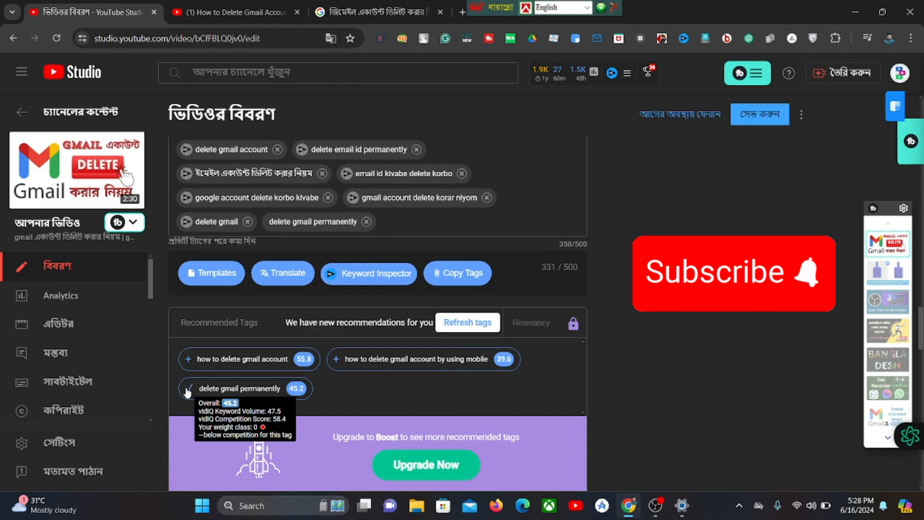
Review the video's tag list, the vidIQ and TubeBuddy tag suggestions, the SEO score and the keyword phrases in the description
scroll(570, 210, up, 1)
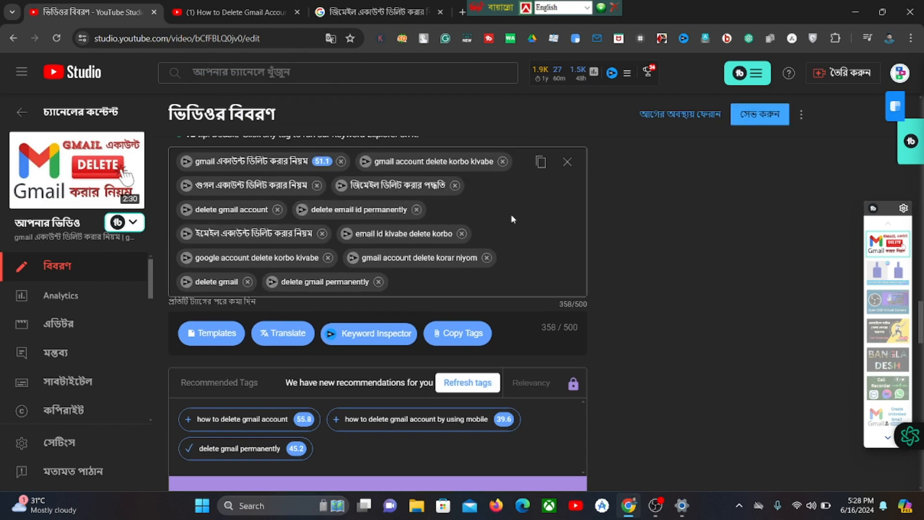
scroll(516, 215, down, 9)
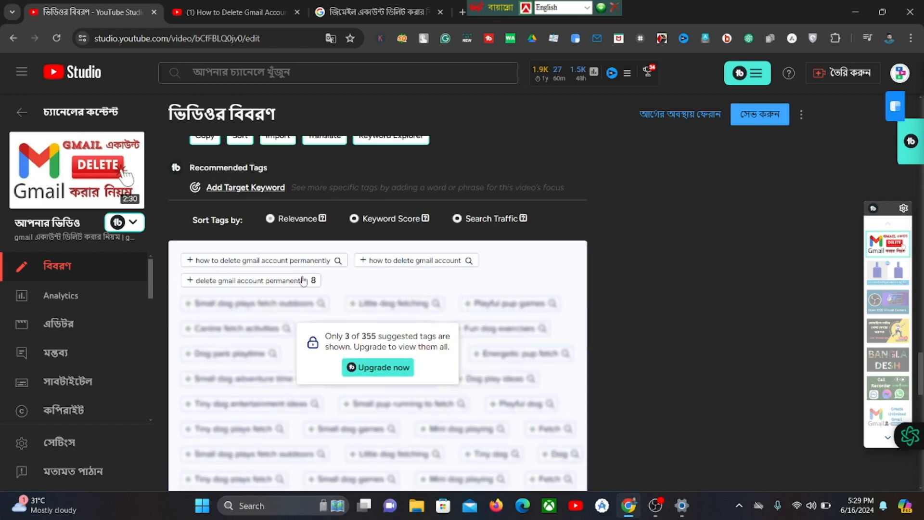
scroll(570, 231, up, 7)
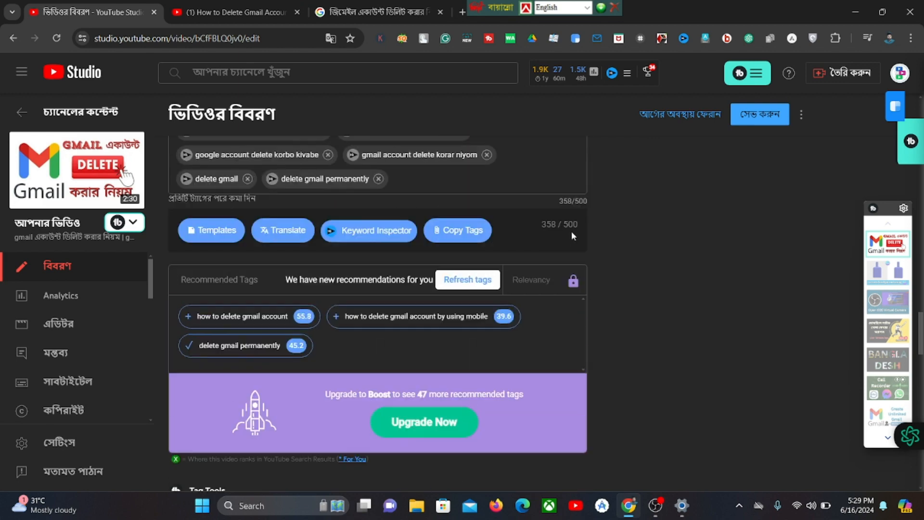
scroll(478, 232, down, 5)
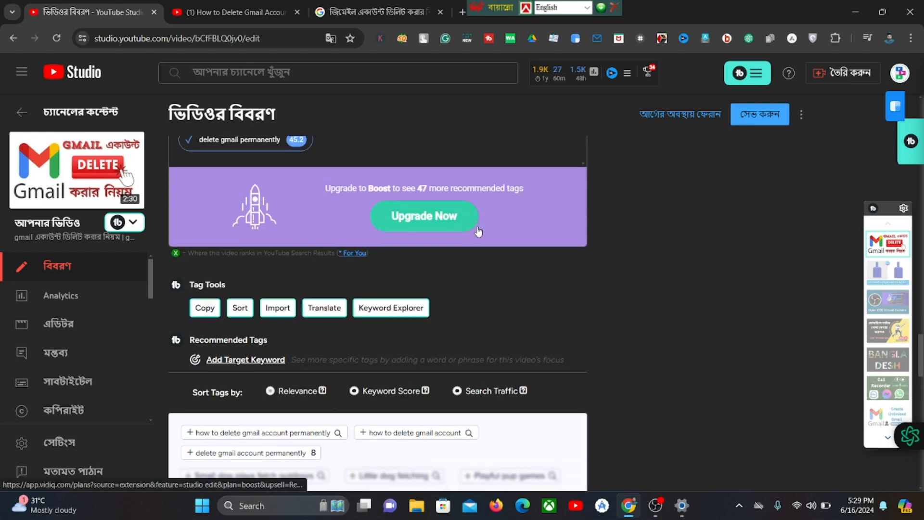
scroll(476, 225, down, 1)
scroll(540, 219, up, 10)
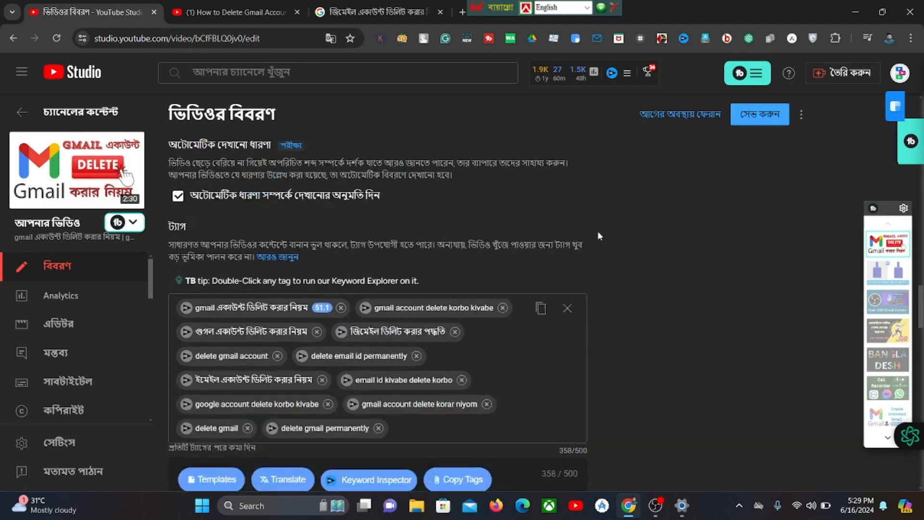
scroll(358, 241, up, 20)
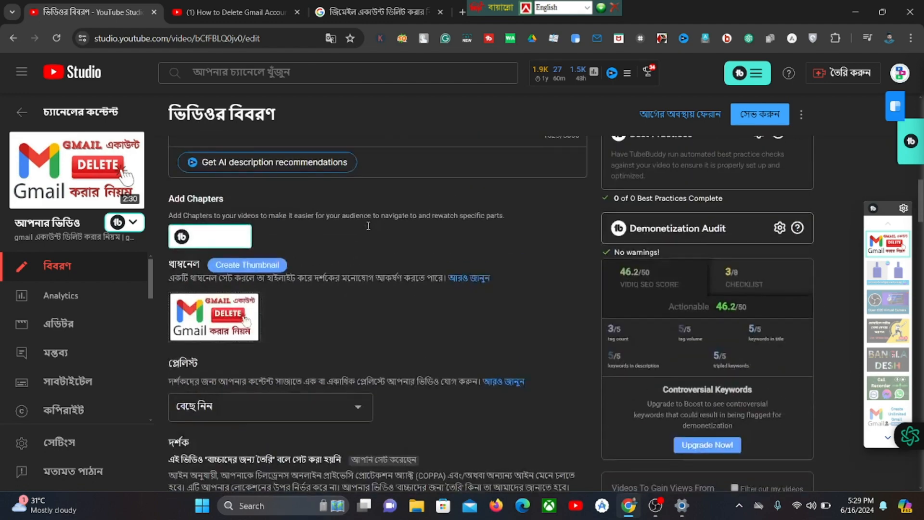
scroll(368, 225, up, 8)
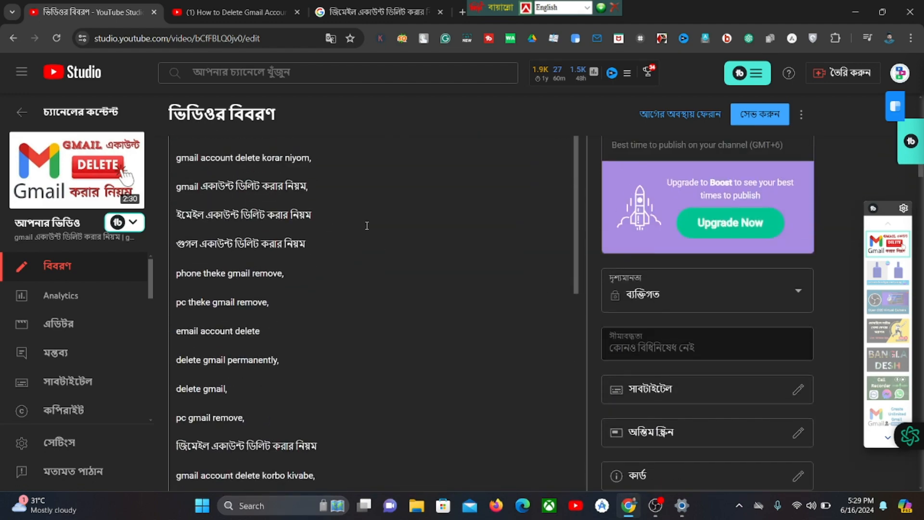
scroll(366, 225, down, 1)
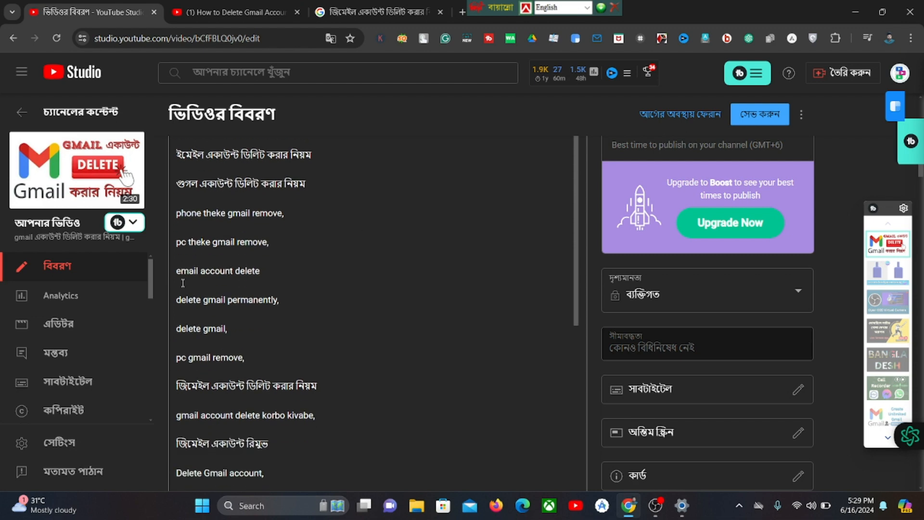
scroll(313, 266, down, 1)
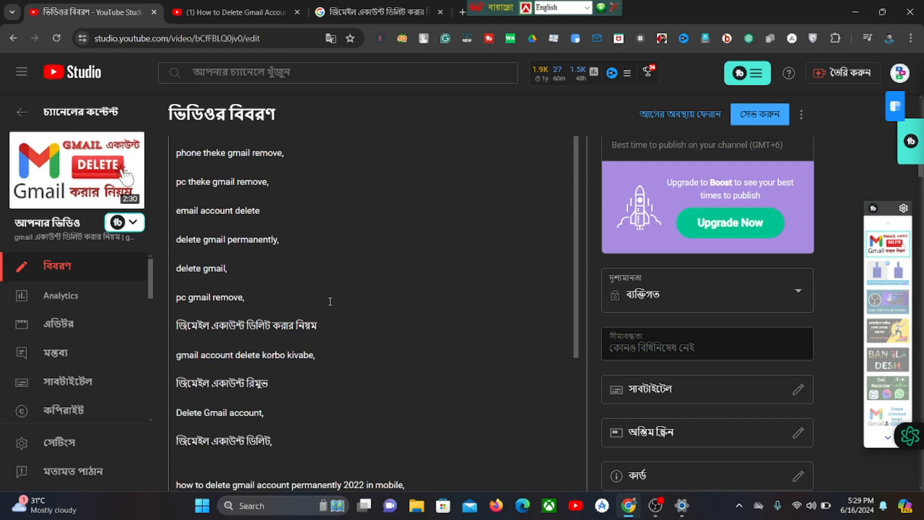
Read through the keyword phrases listed in the video description down to its end
scroll(330, 301, down, 1)
scroll(341, 275, down, 2)
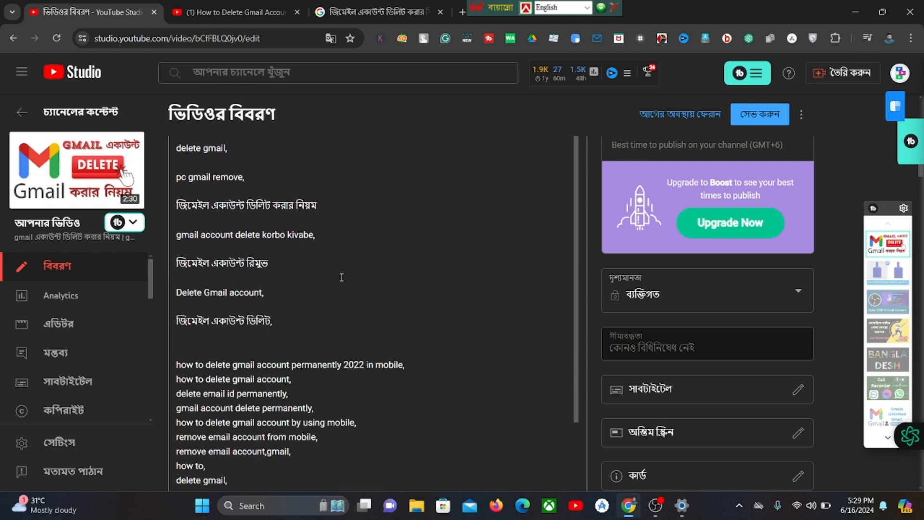
scroll(342, 277, down, 2)
scroll(339, 274, down, 1)
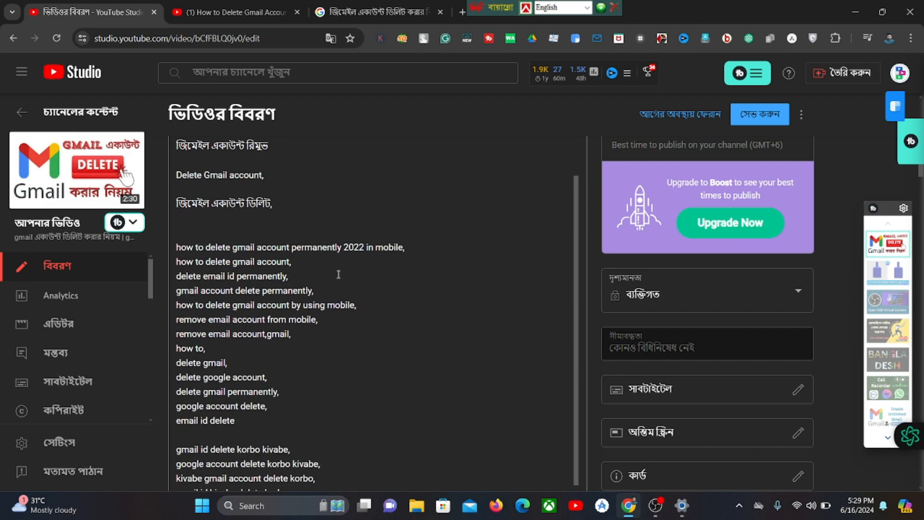
scroll(338, 275, down, 2)
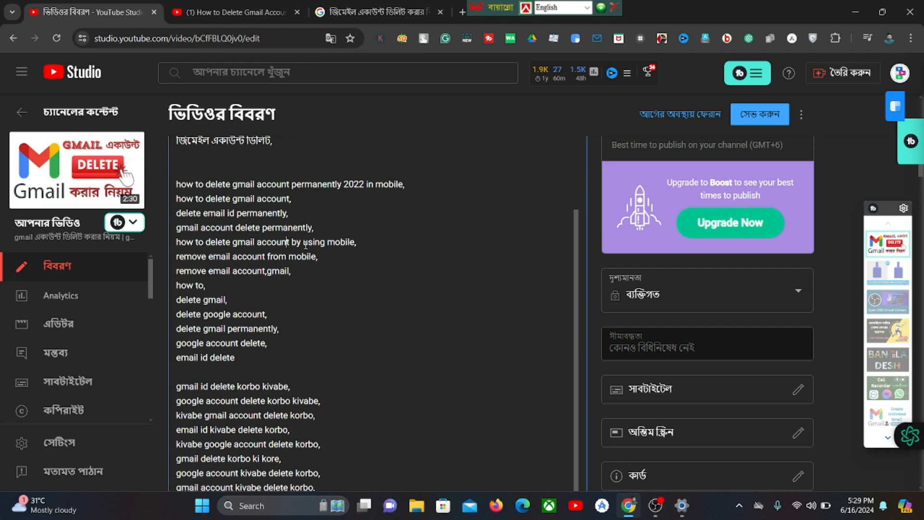
scroll(310, 239, down, 2)
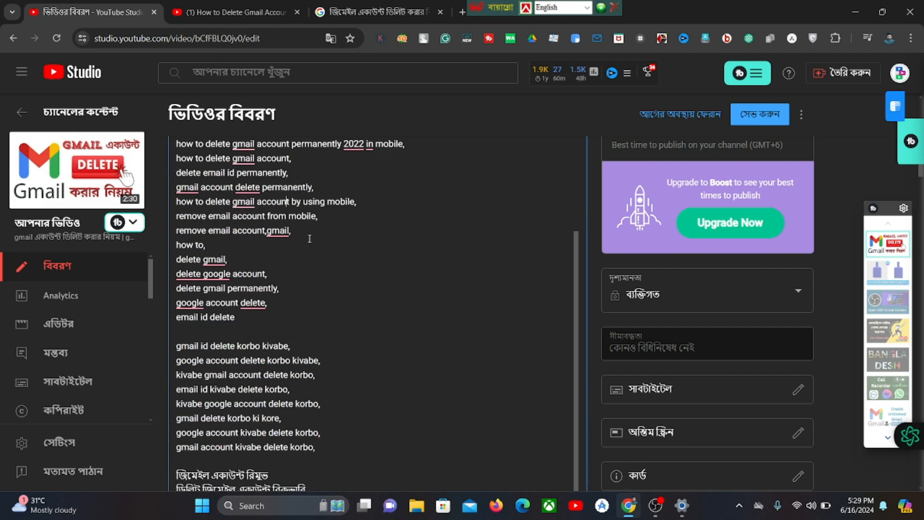
scroll(330, 280, down, 2)
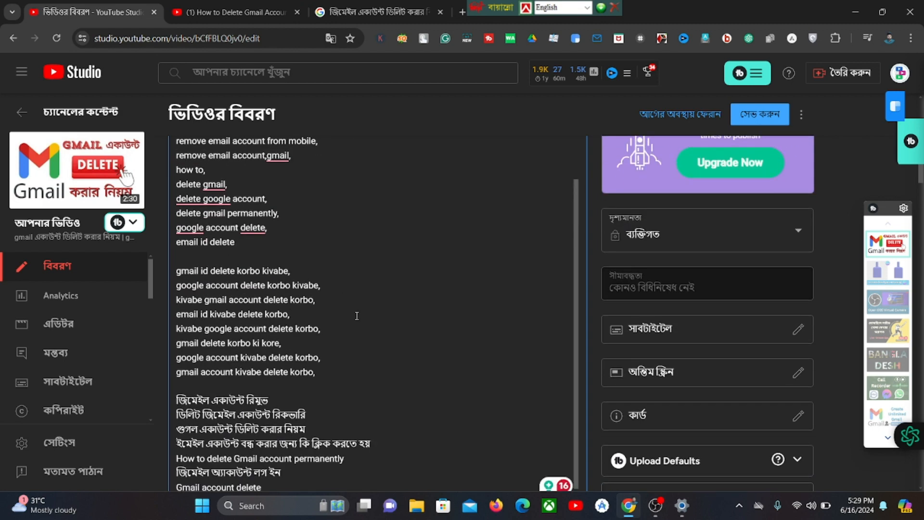
scroll(383, 344, down, 2)
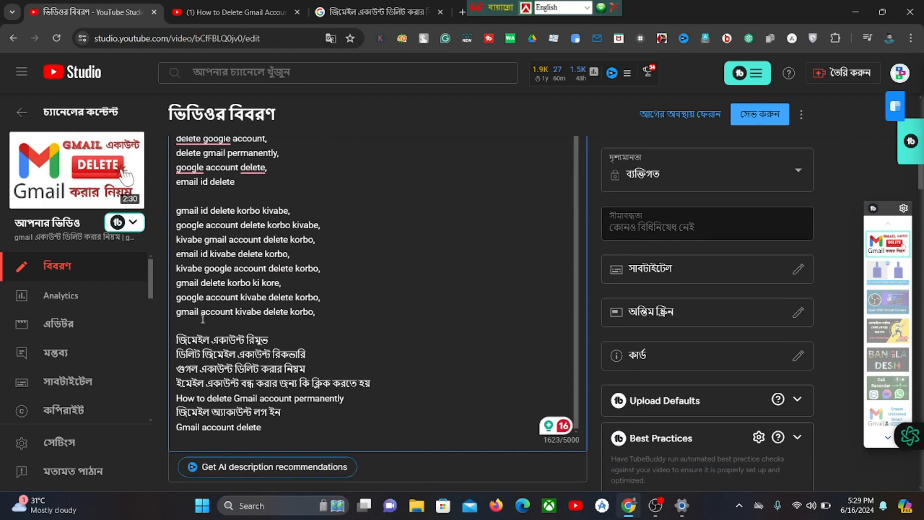
Copy the phrase "gmail account kivabe delete korbo" from the description and add it to the video's tags
drag(181, 312, 198, 314)
click(344, 313)
drag(176, 313, 312, 315)
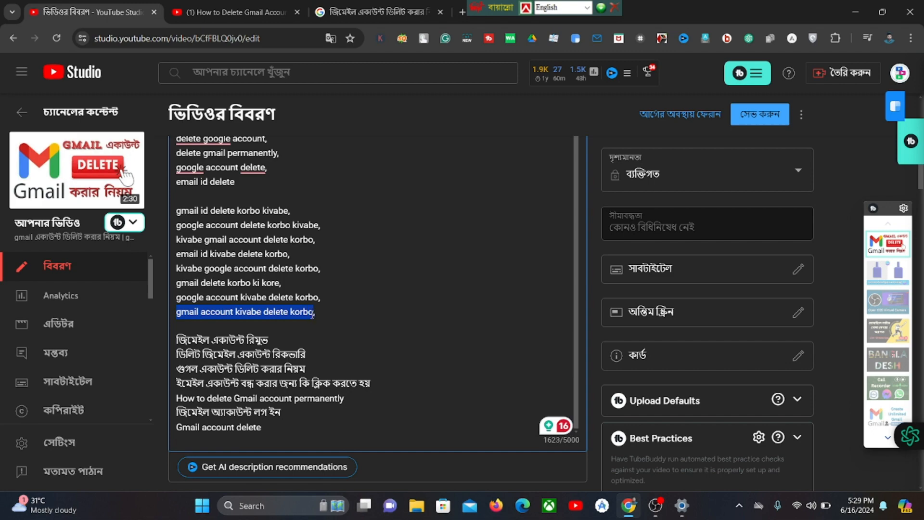
right_click(308, 315)
click(363, 101)
click(374, 242)
scroll(373, 242, down, 15)
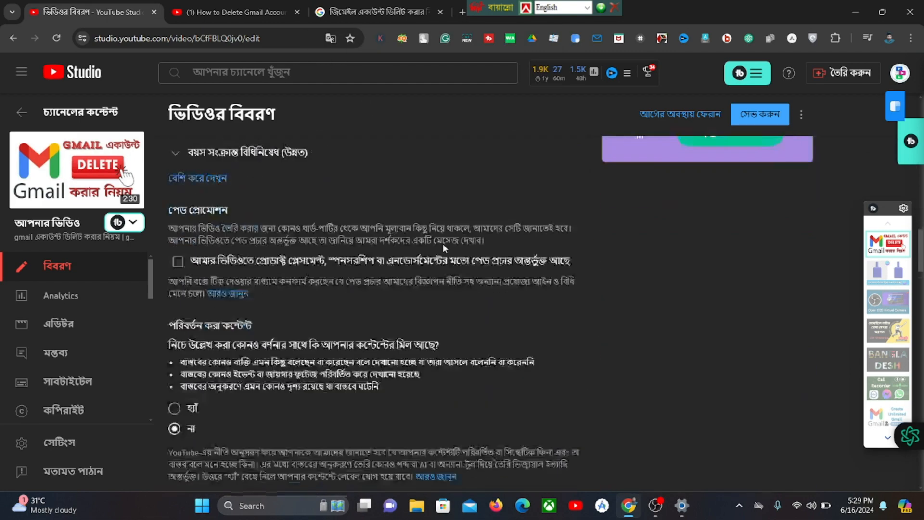
scroll(443, 245, down, 8)
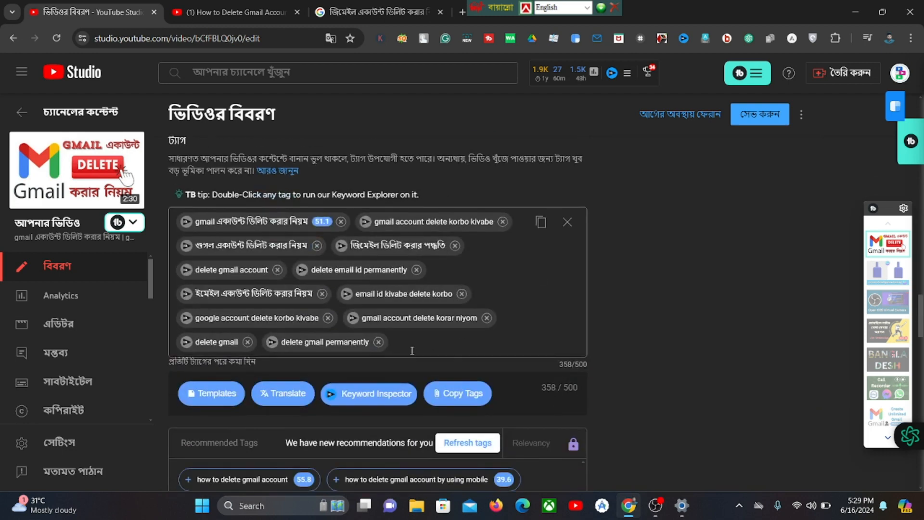
right_click(412, 345)
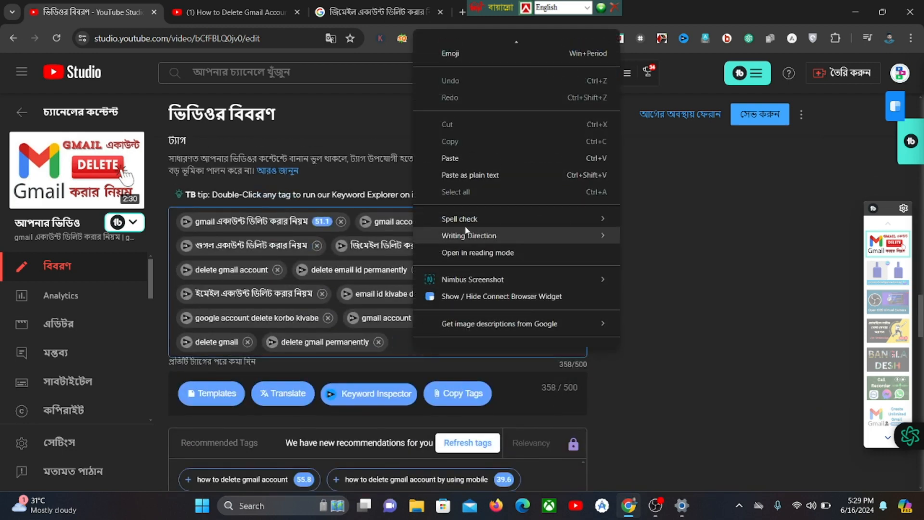
click(464, 157)
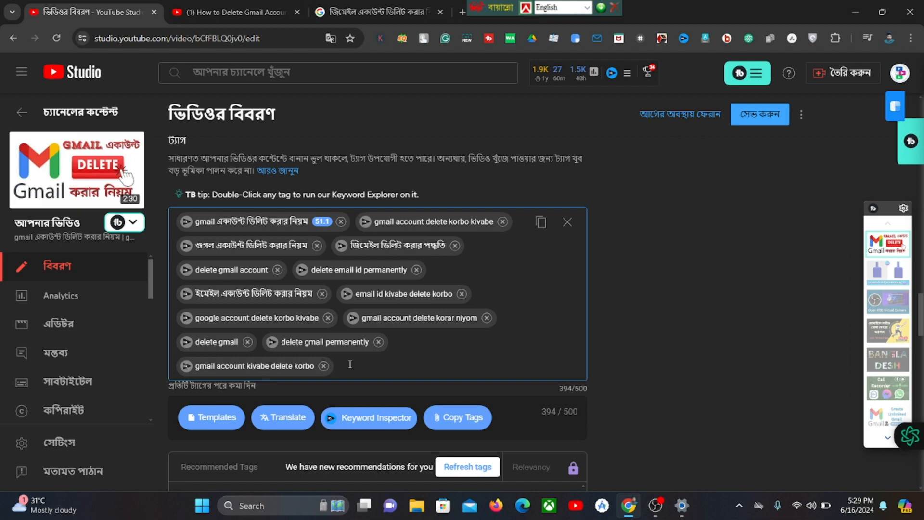
Add the channel's name as a tag on the video
text(m)
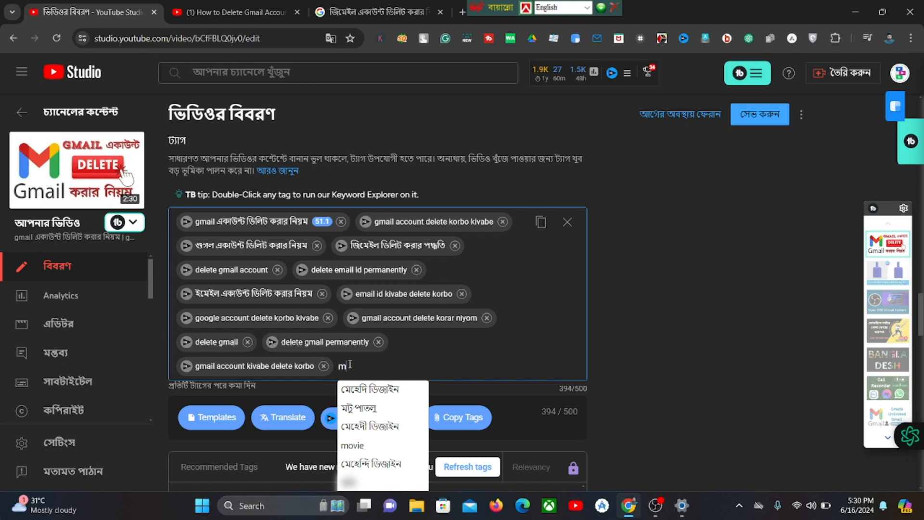
text(oj)
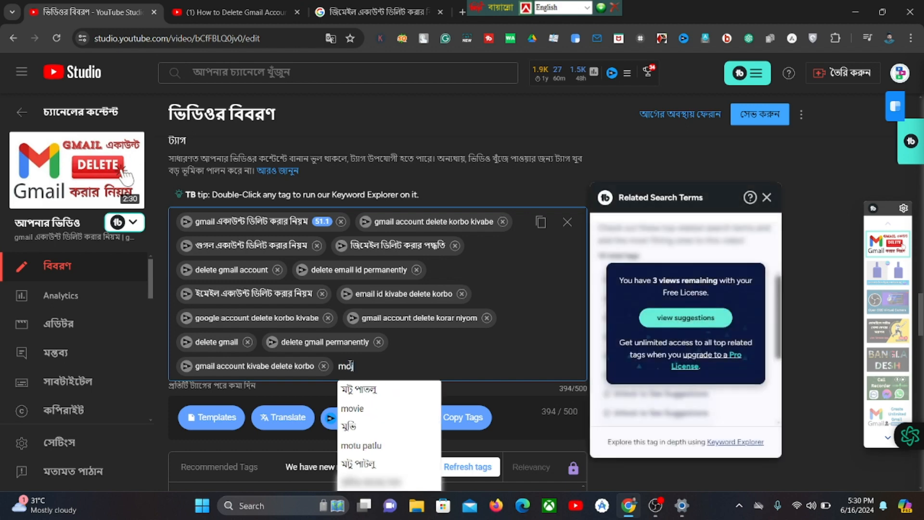
text(amul)
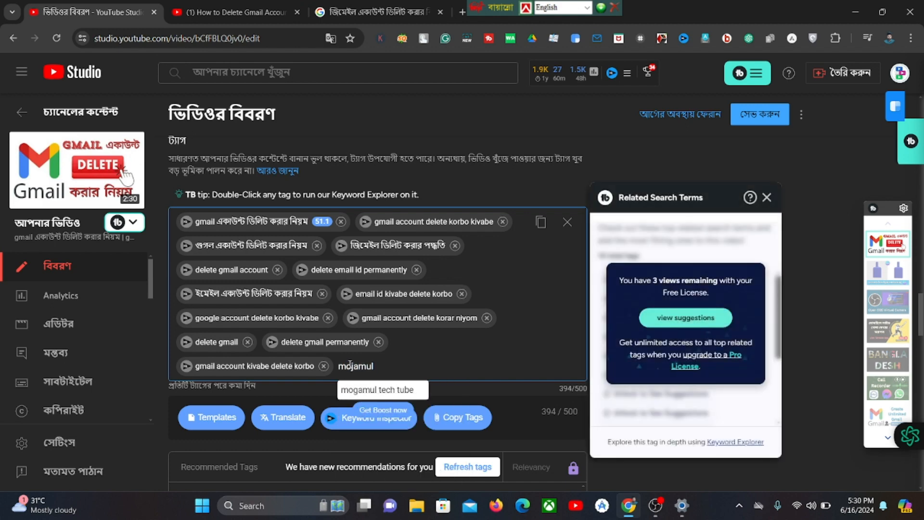
text( tech tube)
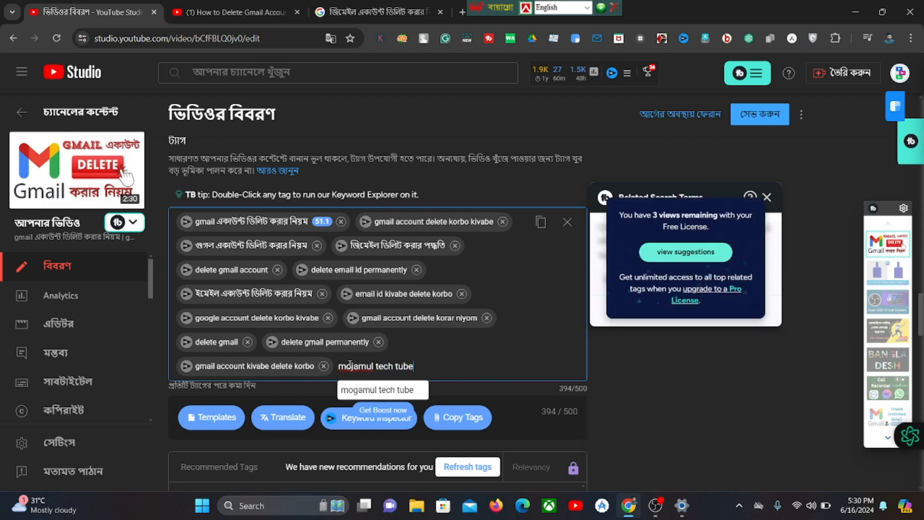
key(Return)
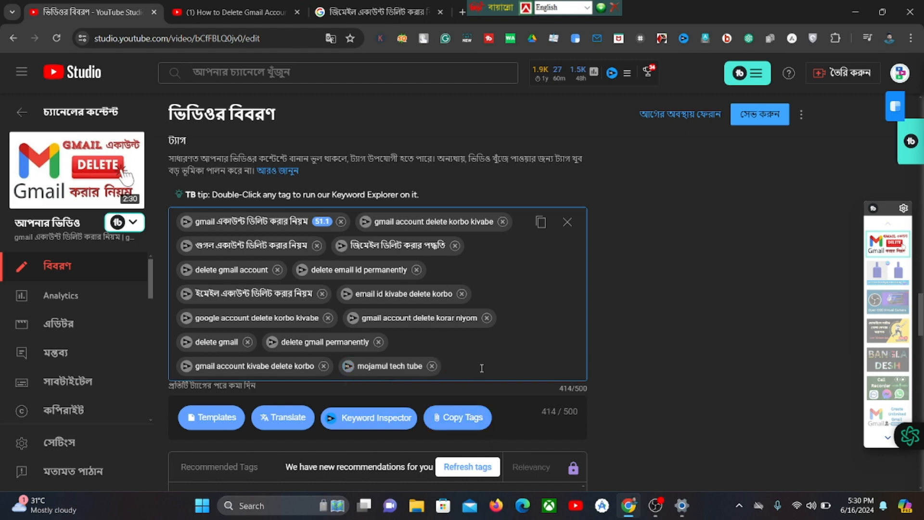
Copy the phrase "email id delete" from the description and add it to the video's tags
scroll(494, 353, down, 3)
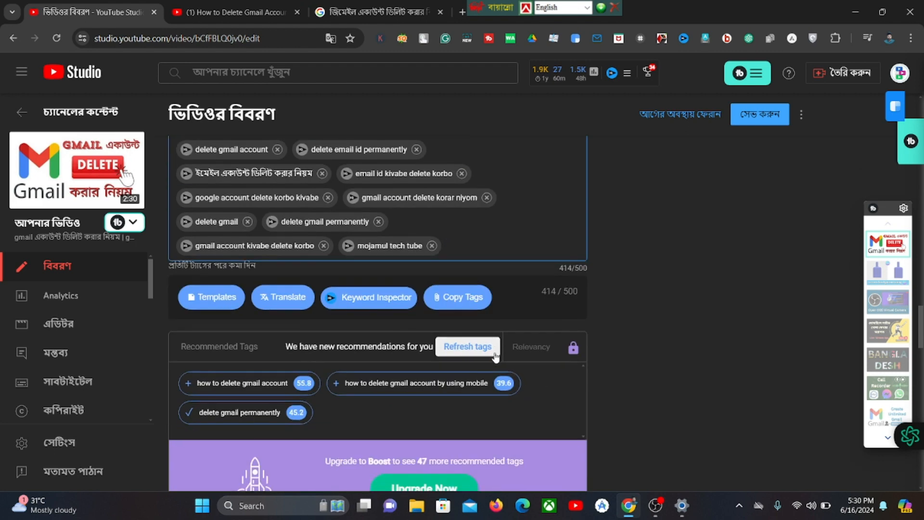
scroll(489, 320, up, 10)
scroll(488, 320, up, 15)
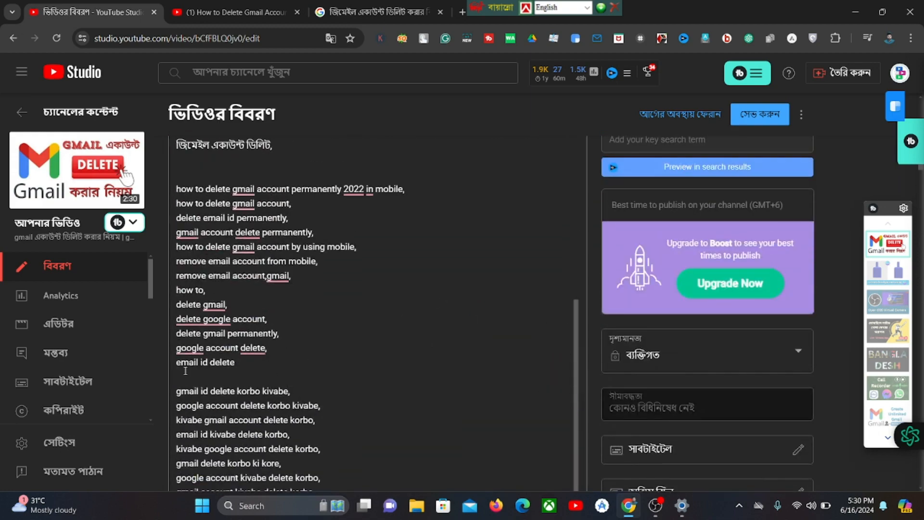
drag(176, 363, 238, 364)
right_click(219, 361)
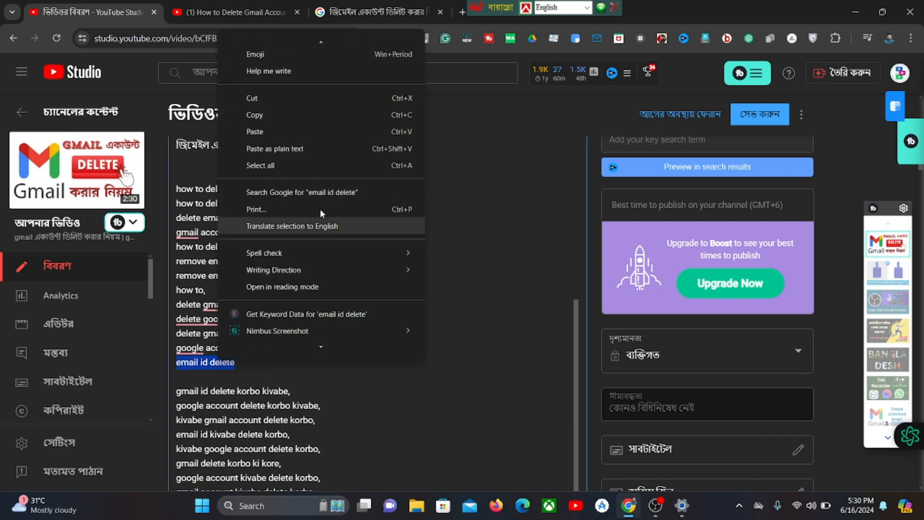
click(284, 114)
click(329, 319)
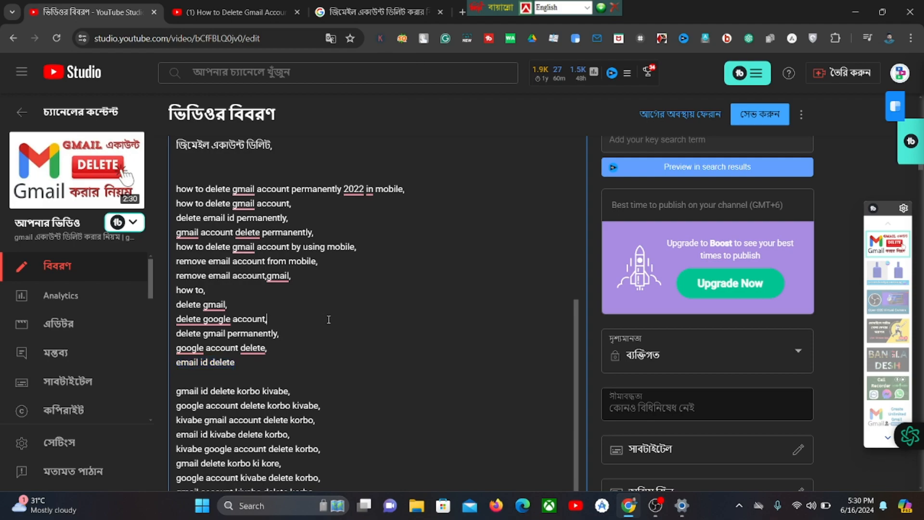
scroll(410, 283, down, 10)
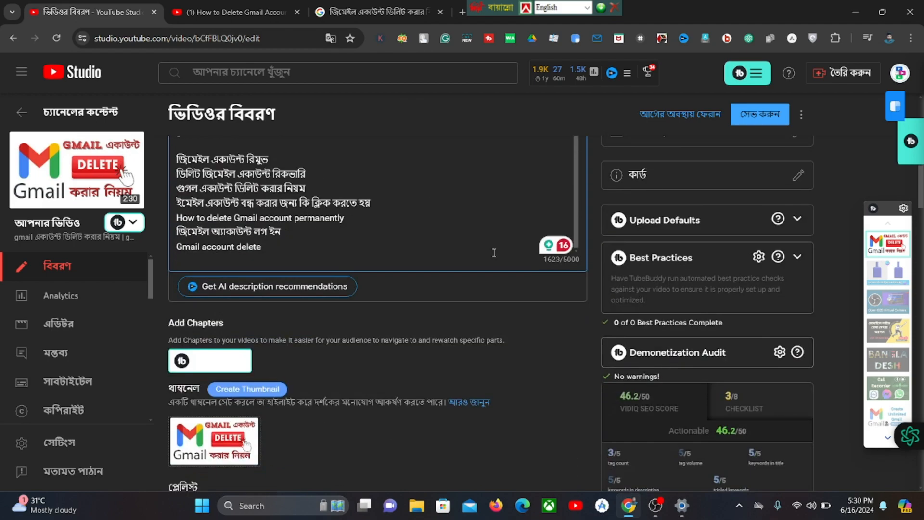
scroll(496, 258, down, 10)
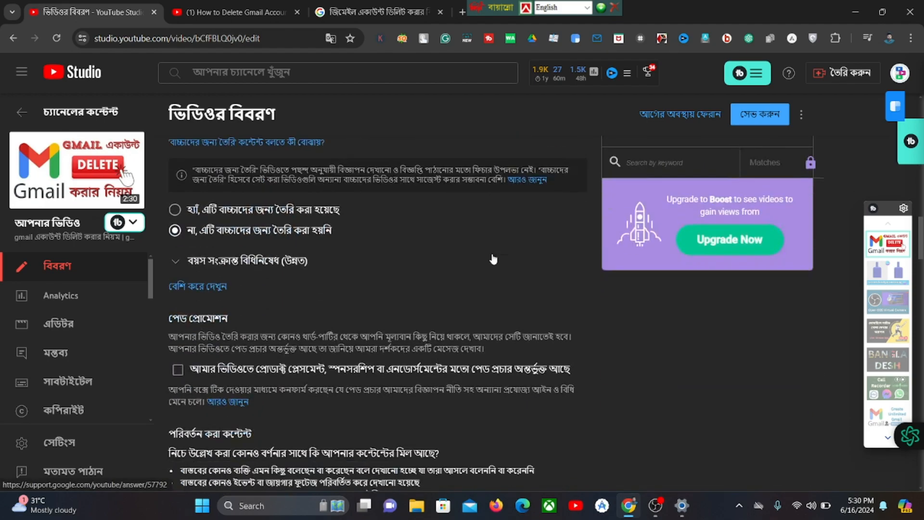
scroll(492, 253, down, 8)
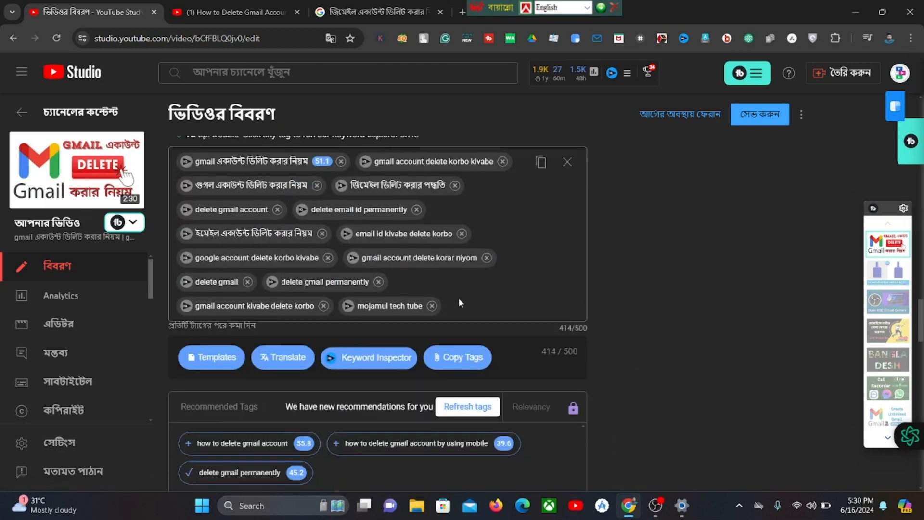
right_click(456, 305)
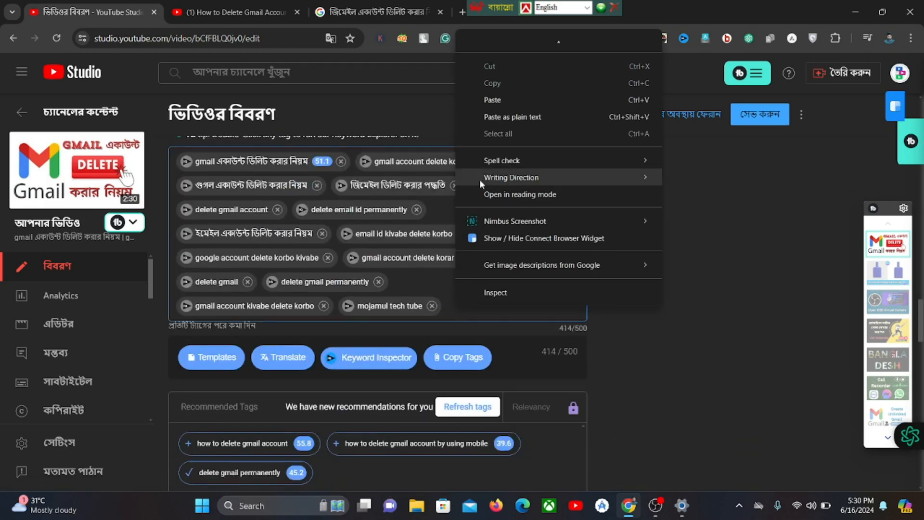
click(516, 99)
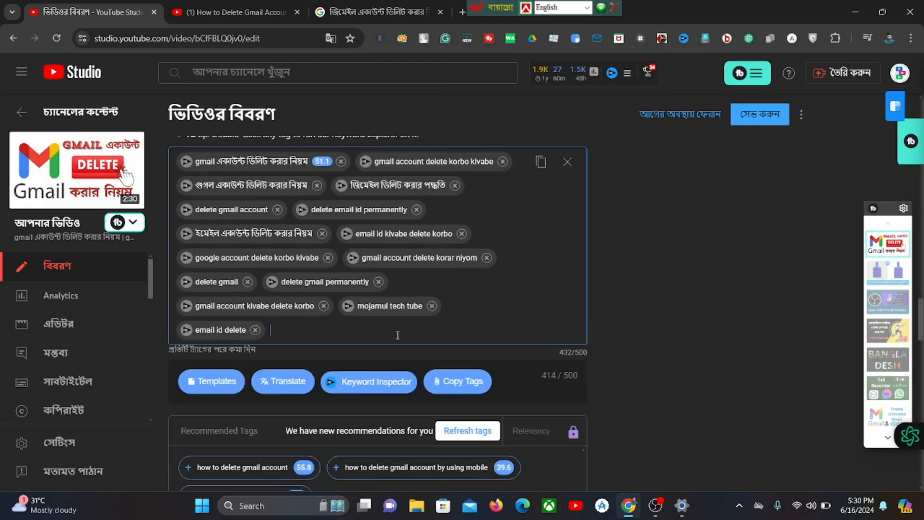
Inspect the related keywords and scores for the "email id delete" tag in the Keyword Inspector, and check the vidIQ and TubeBuddy recommended tags
click(185, 332)
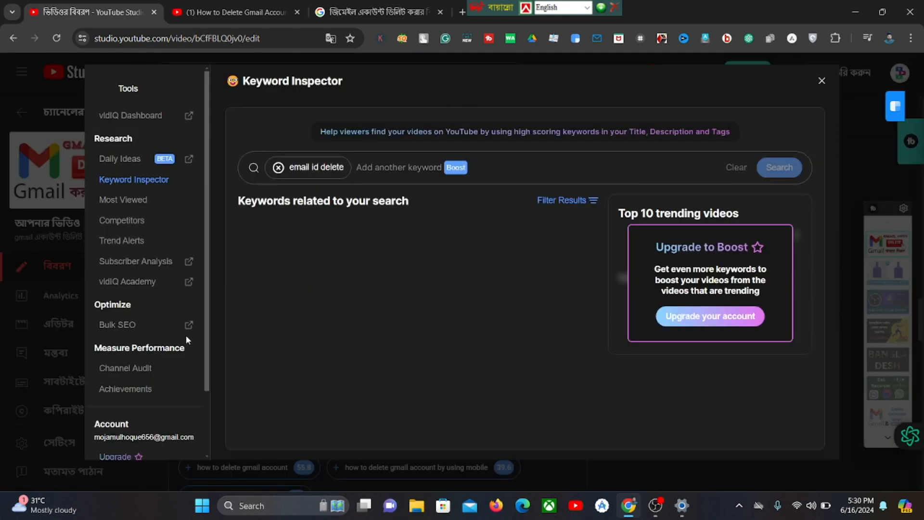
scroll(357, 316, down, 1)
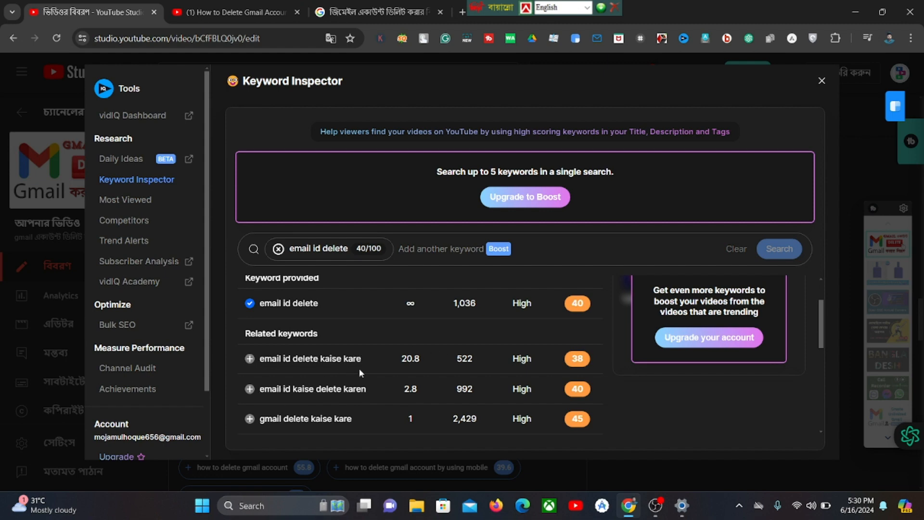
click(822, 80)
scroll(471, 291, down, 3)
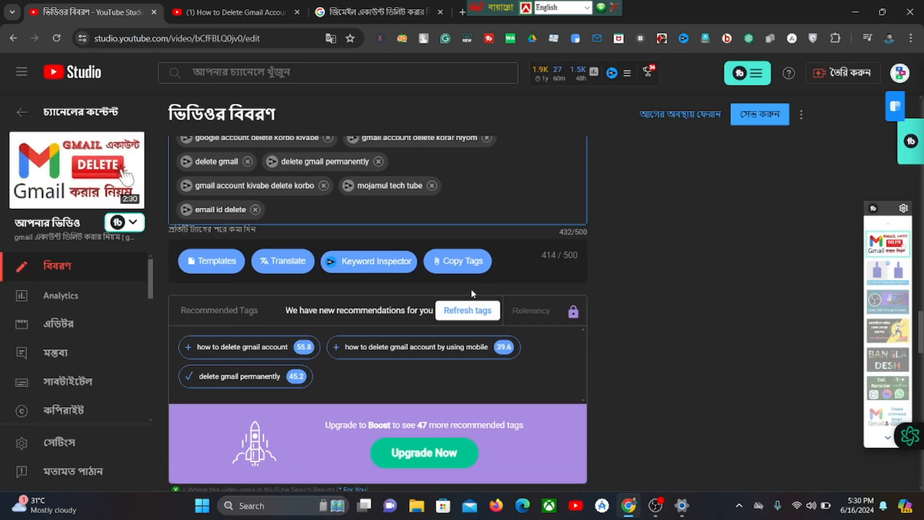
scroll(471, 288, down, 4)
scroll(469, 292, down, 3)
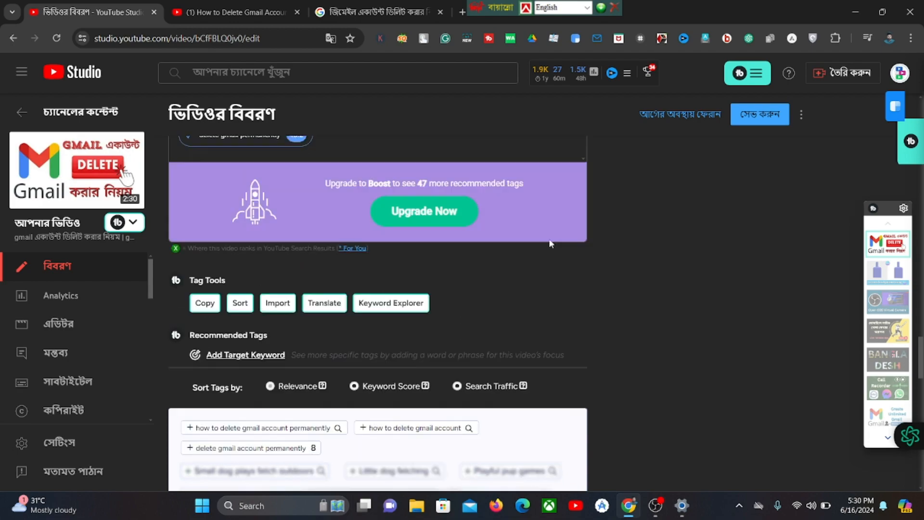
Delete the line "ইমেইল একাউন্ট বন্ধ করার জন্য কি ক্লিক করতে হয়" from the end section of the video description
scroll(548, 240, up, 10)
scroll(514, 235, up, 15)
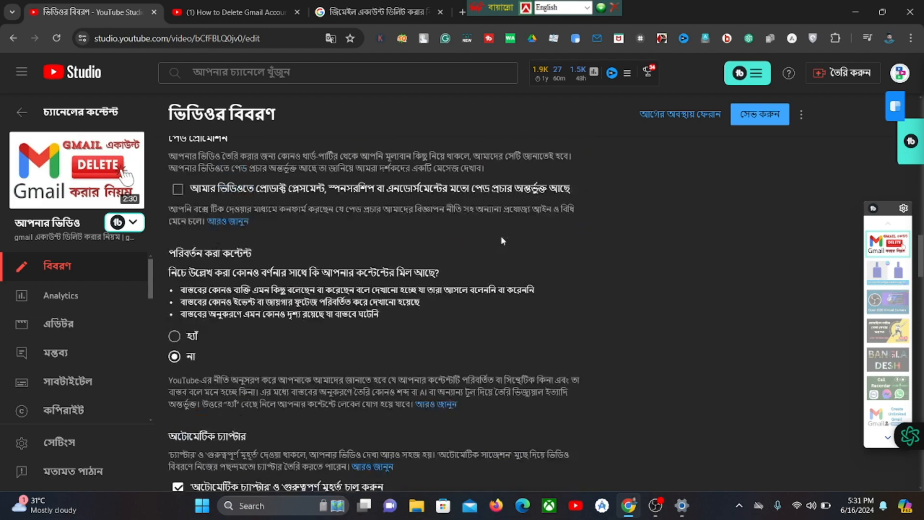
scroll(502, 240, up, 8)
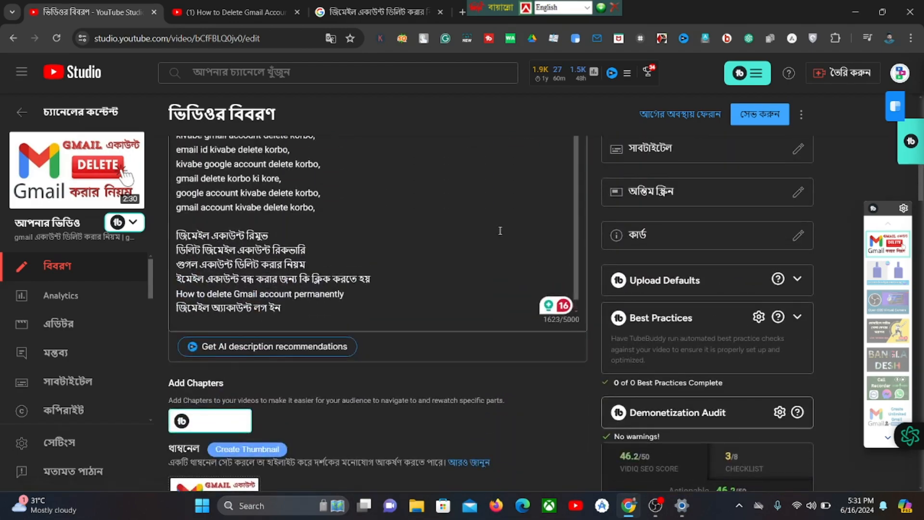
scroll(467, 228, down, 3)
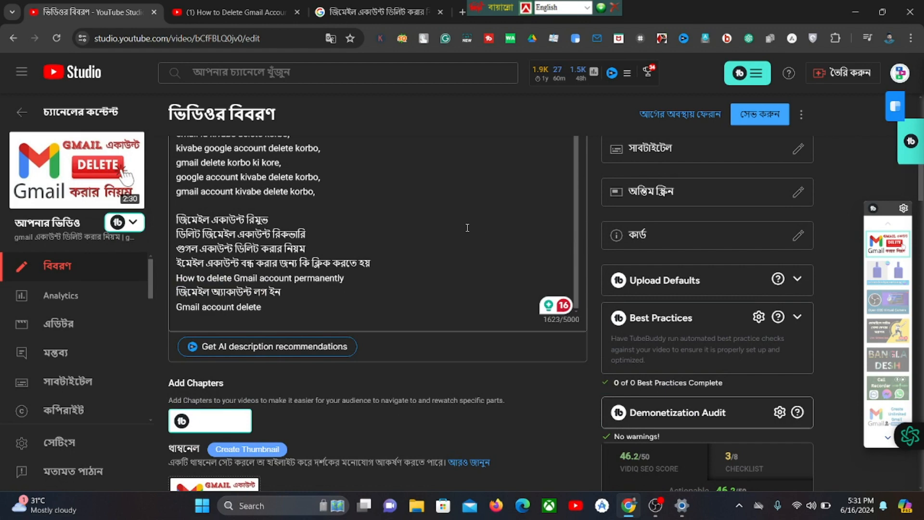
click(226, 310)
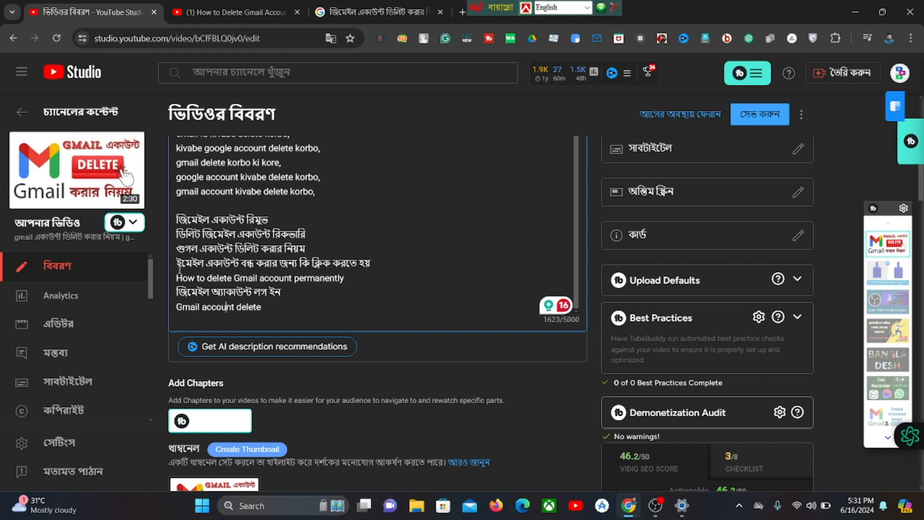
drag(177, 263, 392, 267)
key(BackSpace)
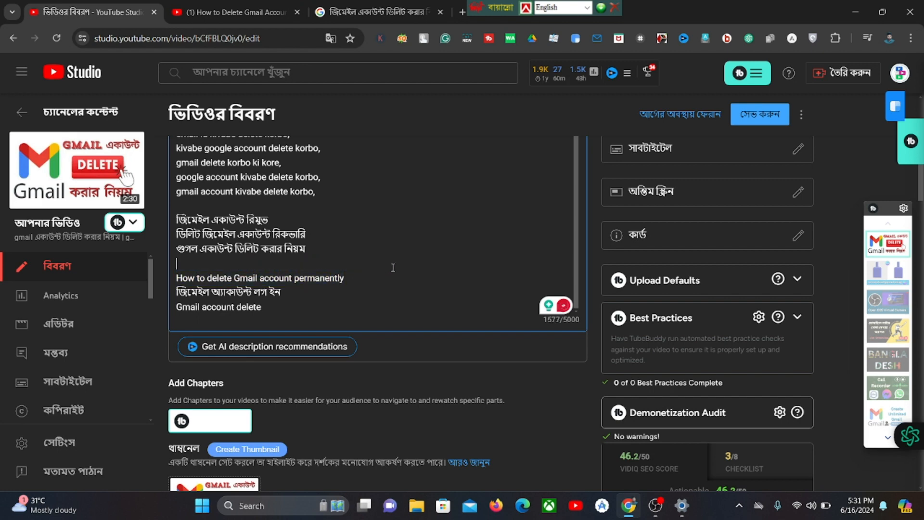
key(BackSpace)
scroll(348, 210, up, 3)
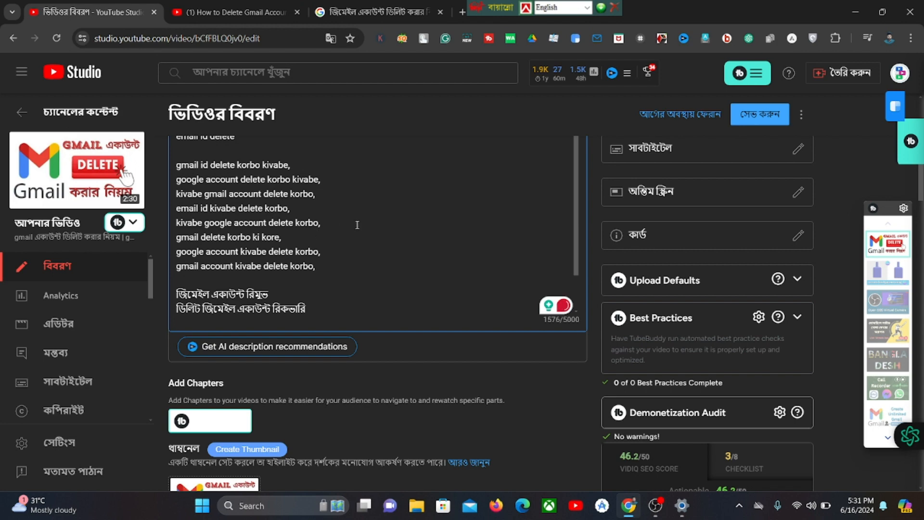
Copy the phrase "জিমেইল একাউন্ট ডিলিট" from the video description and add it to the video's tags
scroll(355, 225, up, 3)
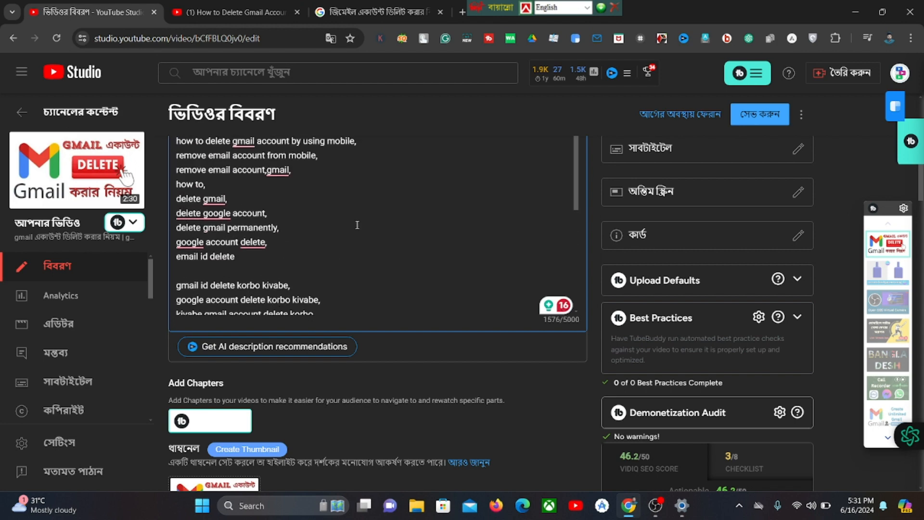
scroll(357, 225, up, 2)
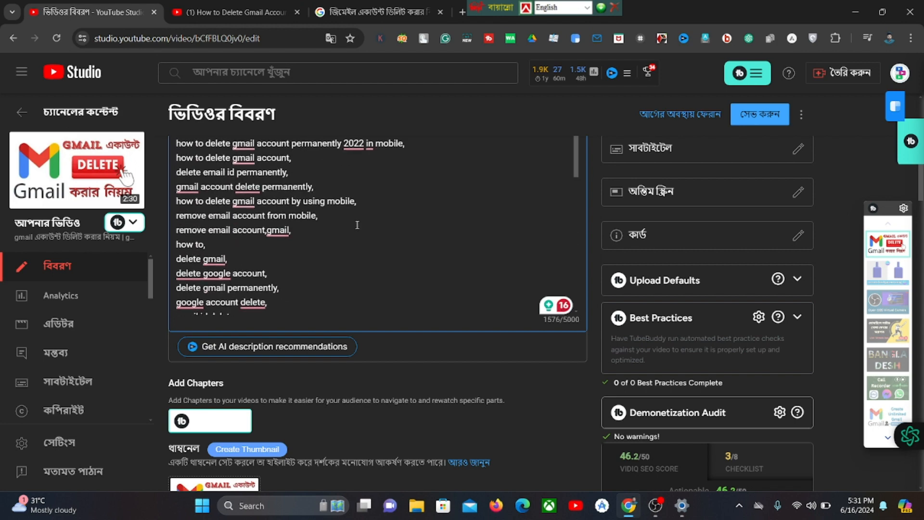
scroll(357, 225, up, 2)
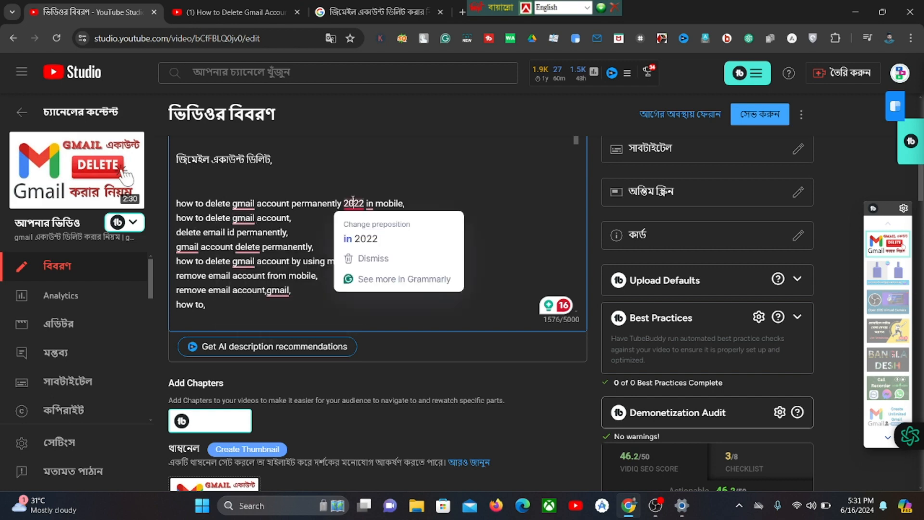
scroll(368, 210, up, 1)
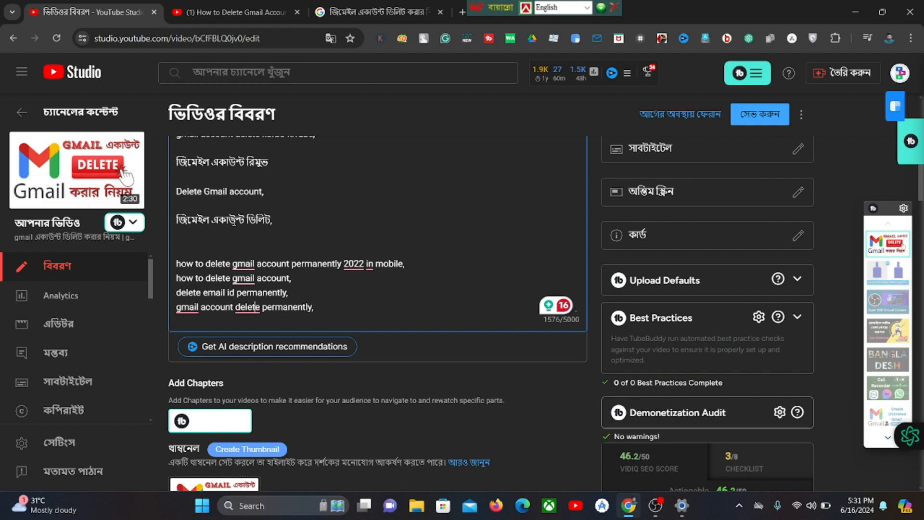
drag(176, 220, 271, 220)
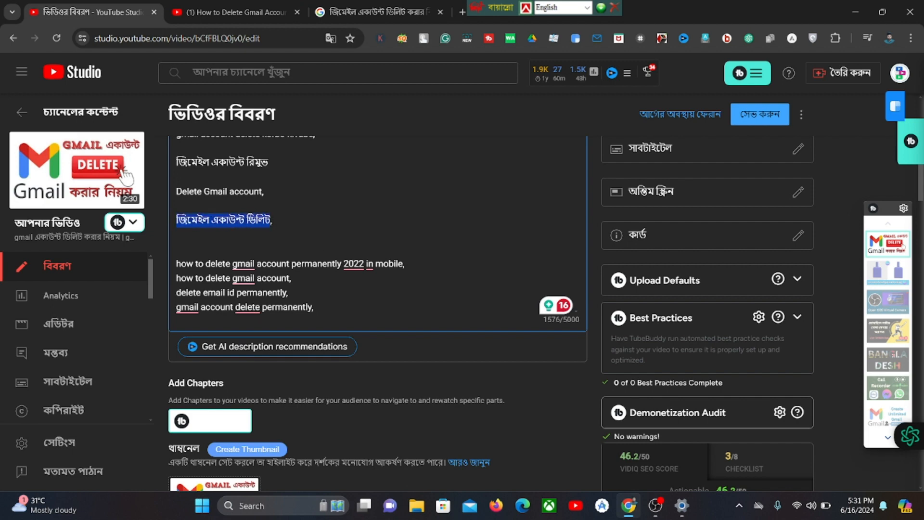
right_click(248, 220)
click(309, 290)
click(294, 226)
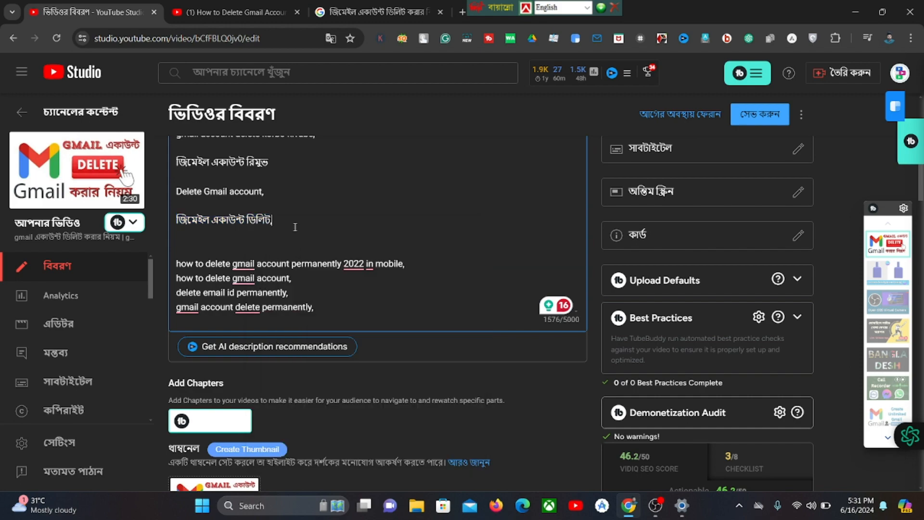
scroll(293, 226, down, 10)
scroll(512, 218, down, 15)
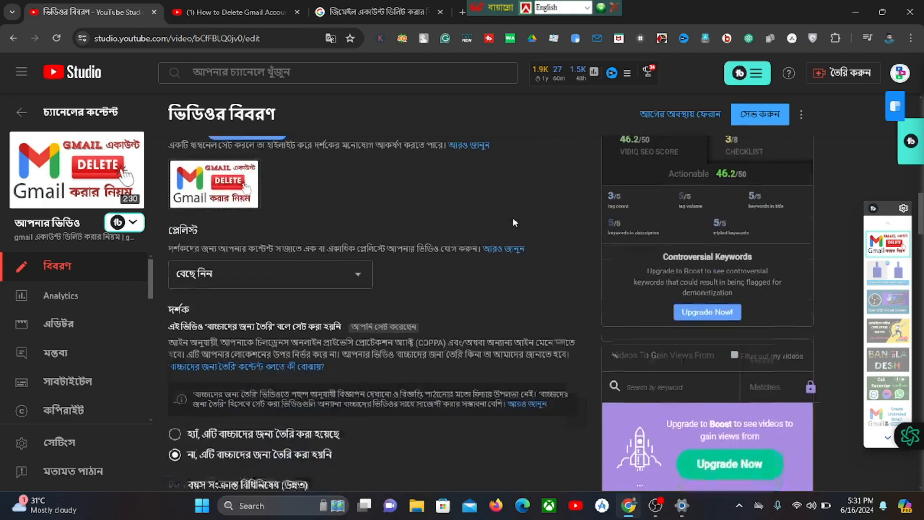
scroll(509, 223, down, 1)
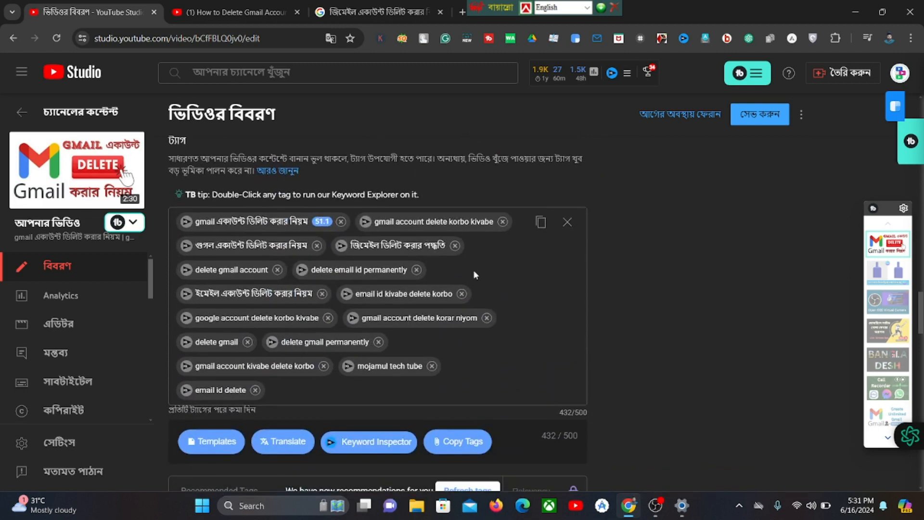
right_click(283, 391)
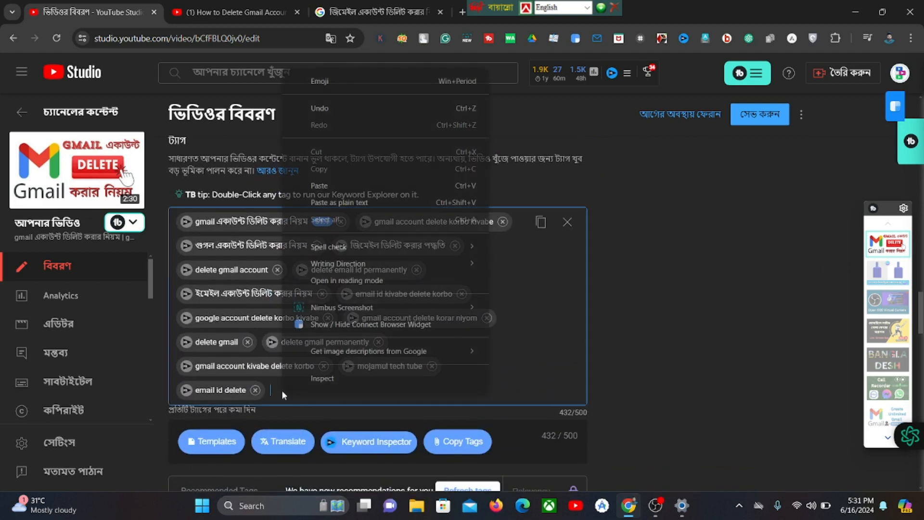
click(334, 190)
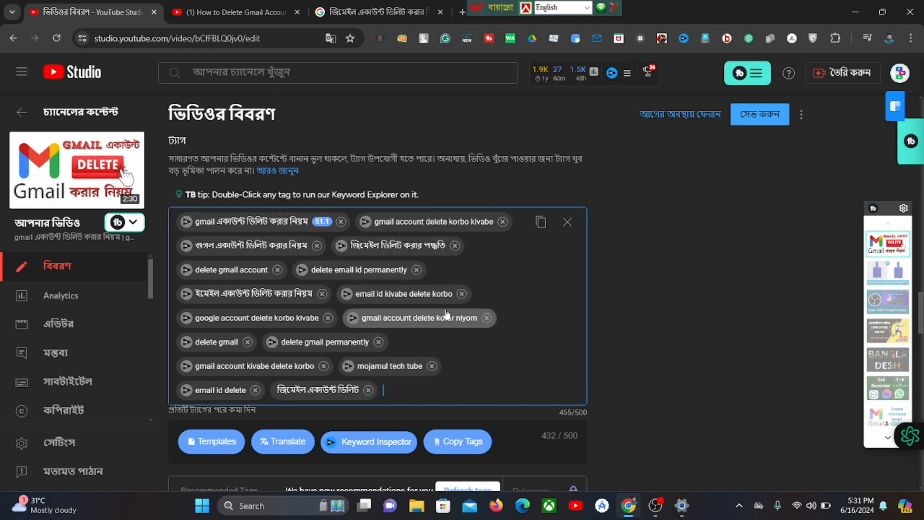
Inspect the related keywords, search volume and scores for the "জিমেইল একাউন্ট ডিলিট" tag in the Keyword Inspector
click(283, 391)
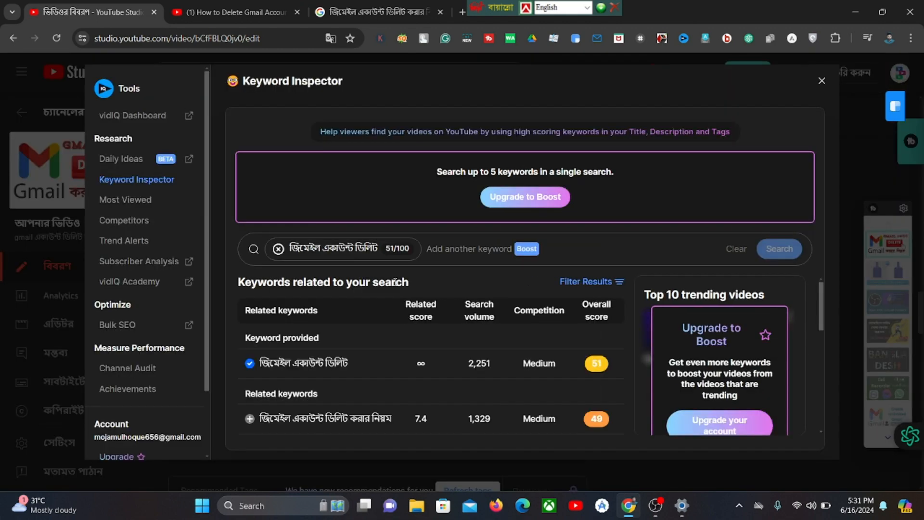
scroll(446, 310, down, 1)
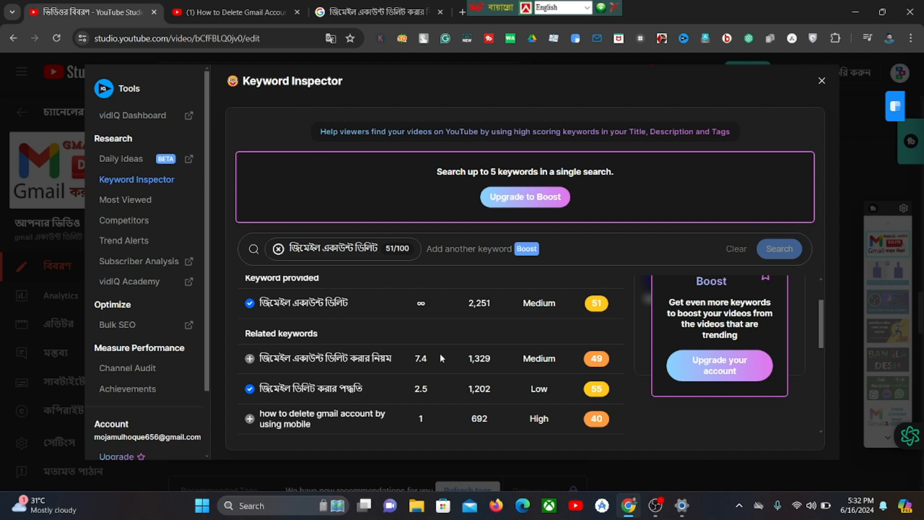
scroll(448, 358, down, 1)
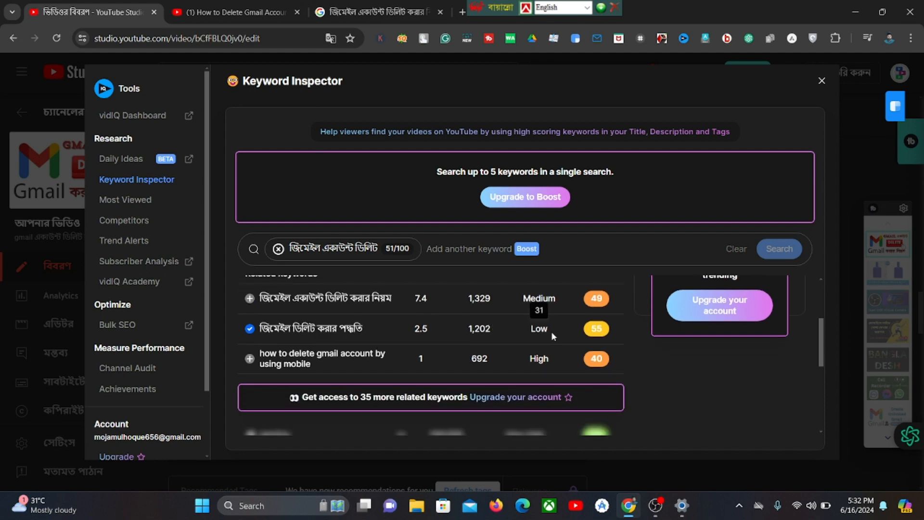
scroll(577, 293, up, 1)
scroll(580, 290, up, 2)
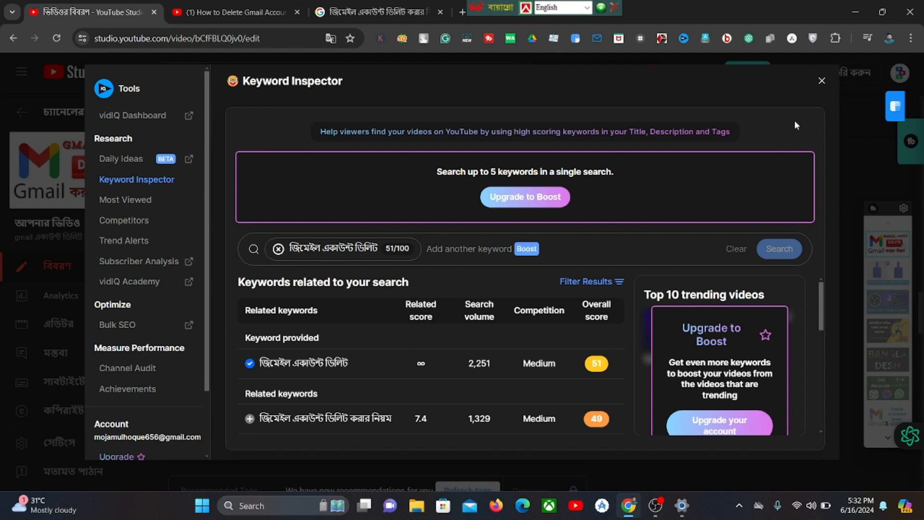
click(822, 82)
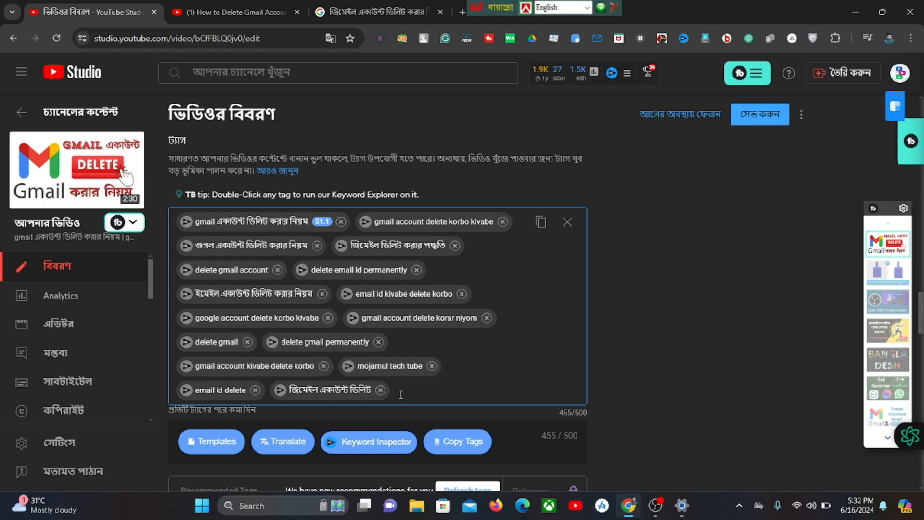
Add the suggested search term "gmail account delete" as a tag on the video
text(gma)
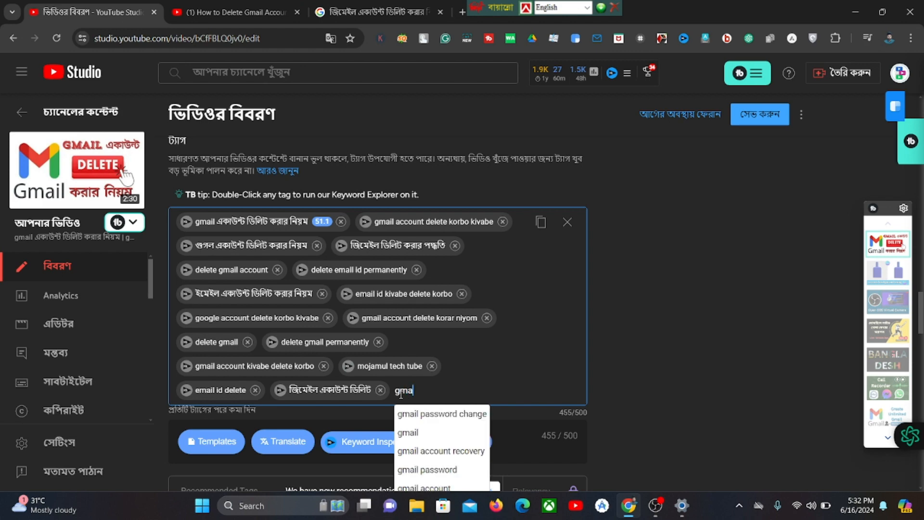
text(il)
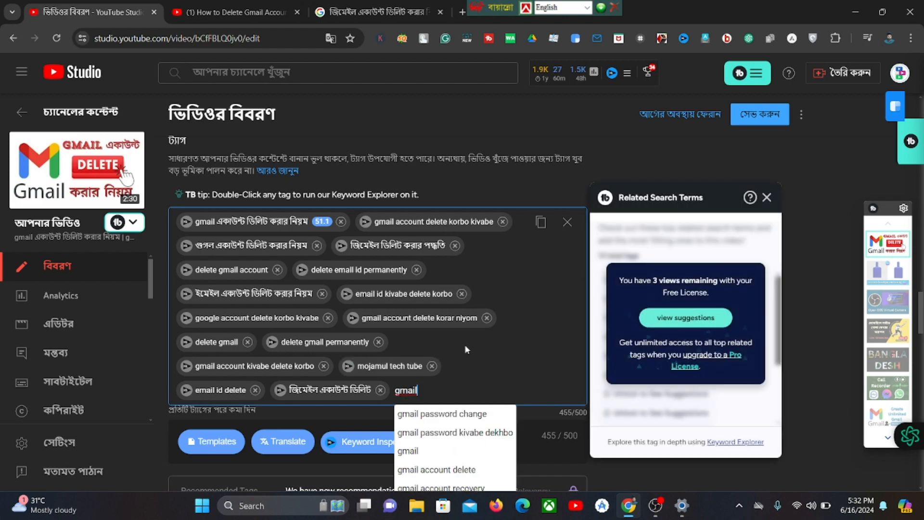
scroll(464, 344, down, 1)
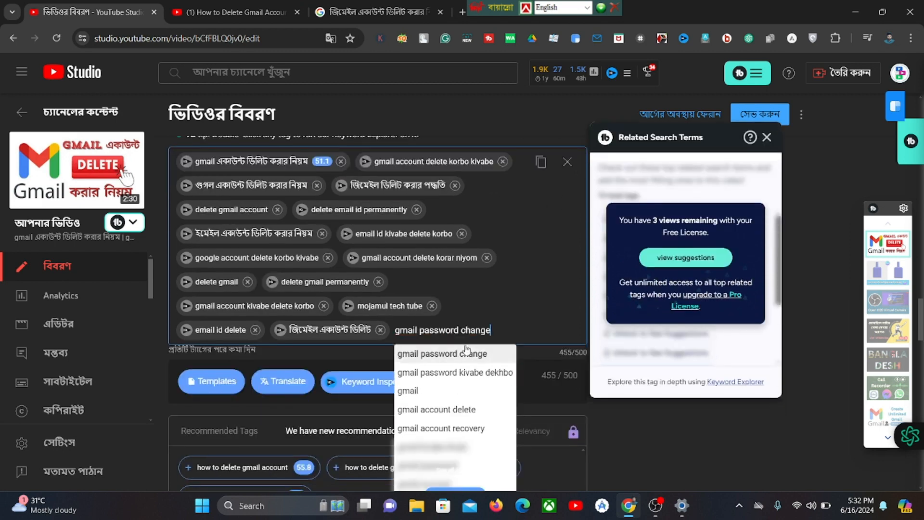
click(453, 412)
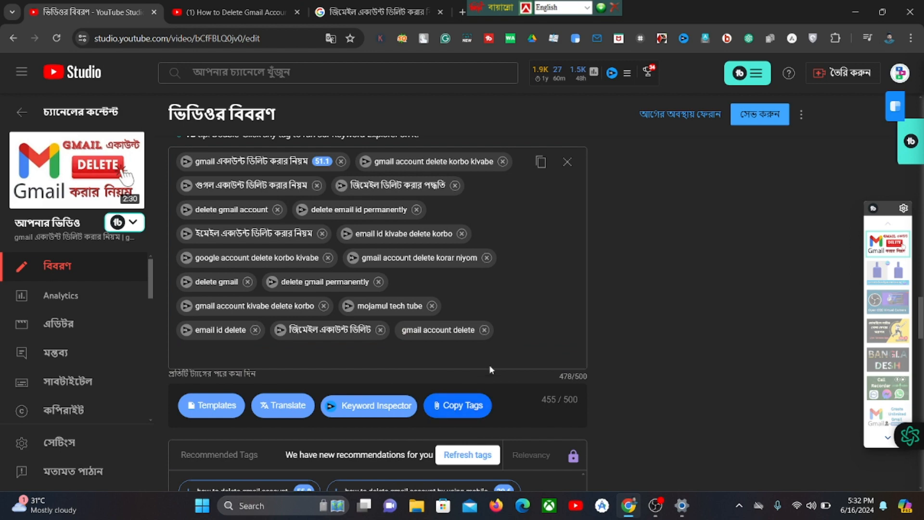
Inspect the related keywords, search volume and scores for the "gmail account delete" tag in the Keyword Inspector
double_click(403, 329)
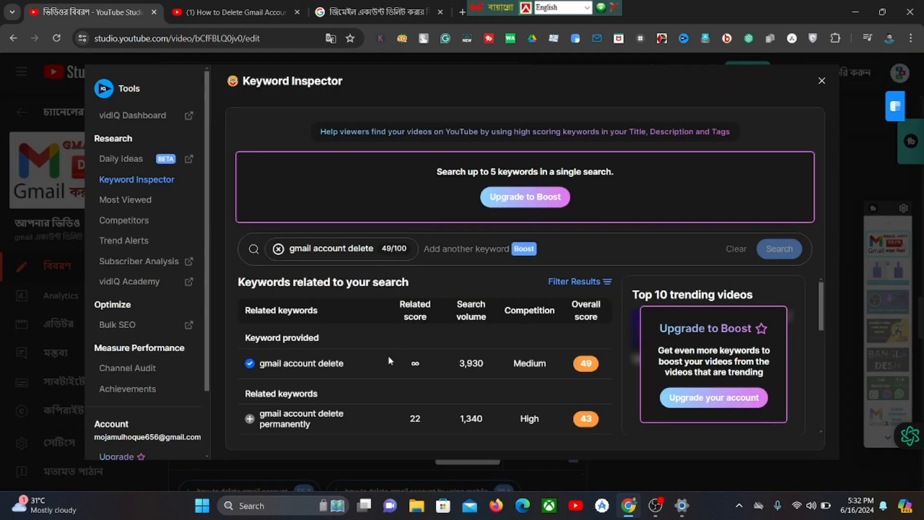
scroll(473, 365, down, 1)
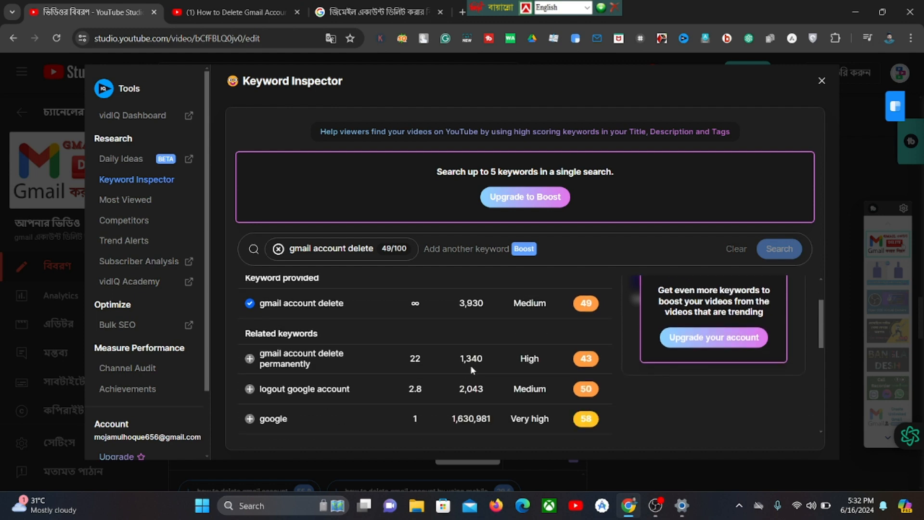
scroll(353, 379, down, 1)
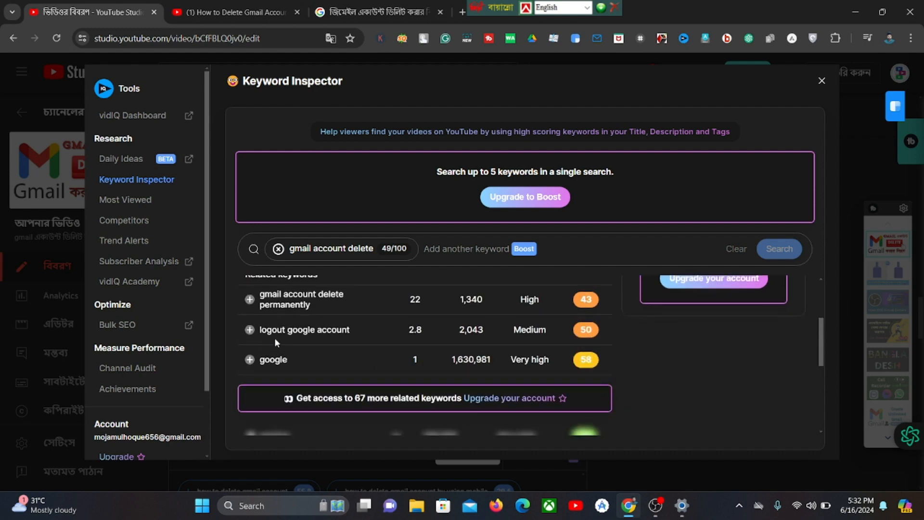
scroll(275, 337, up, 1)
click(824, 83)
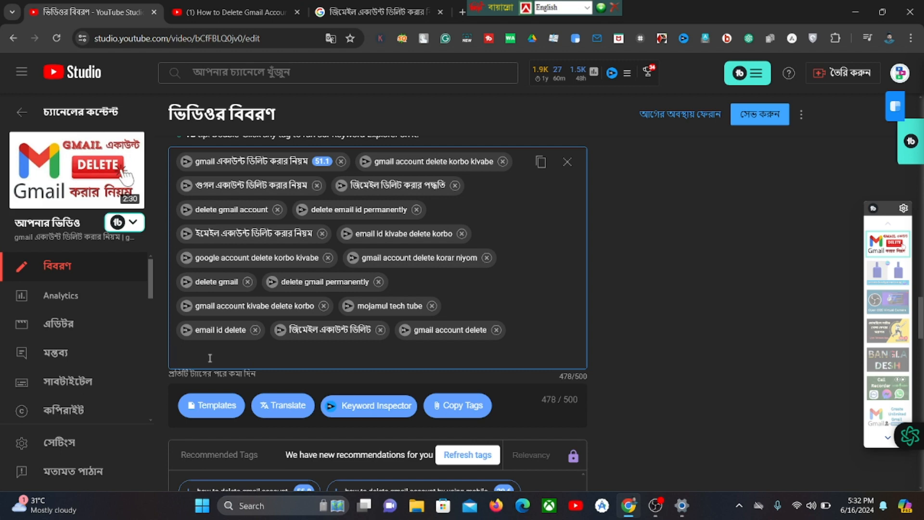
Add the suggested search term "delete gmail id" as a tag on the video
text(del)
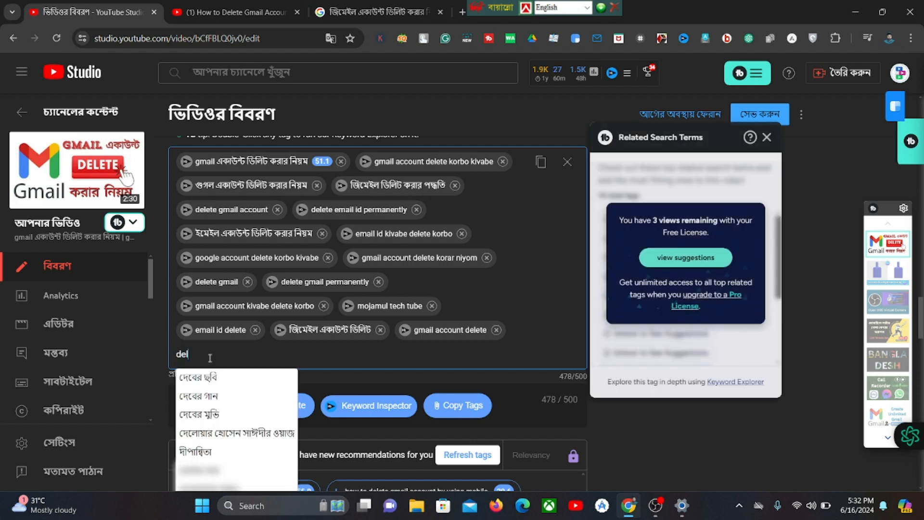
text(ete)
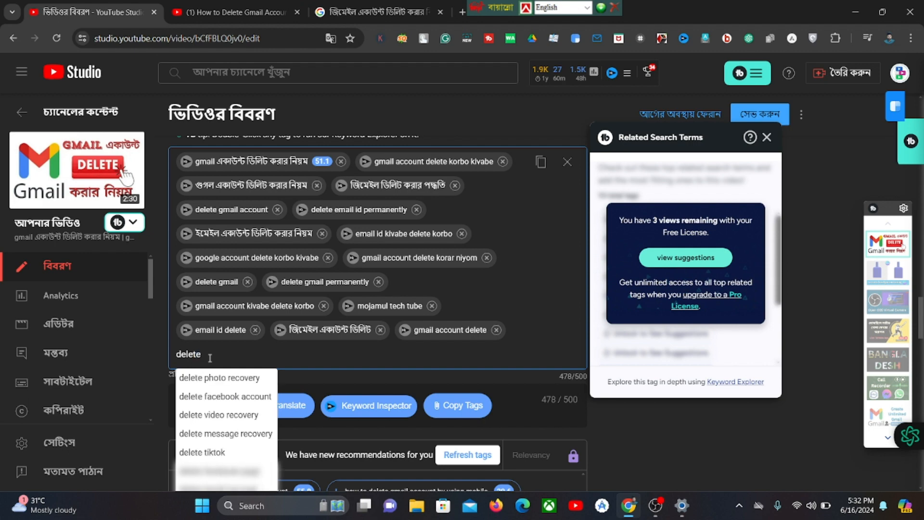
text( gm)
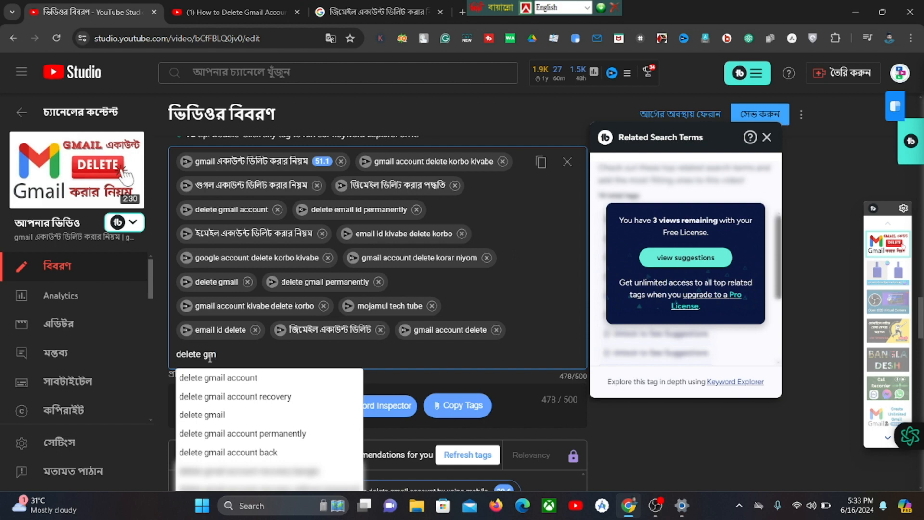
text(ai)
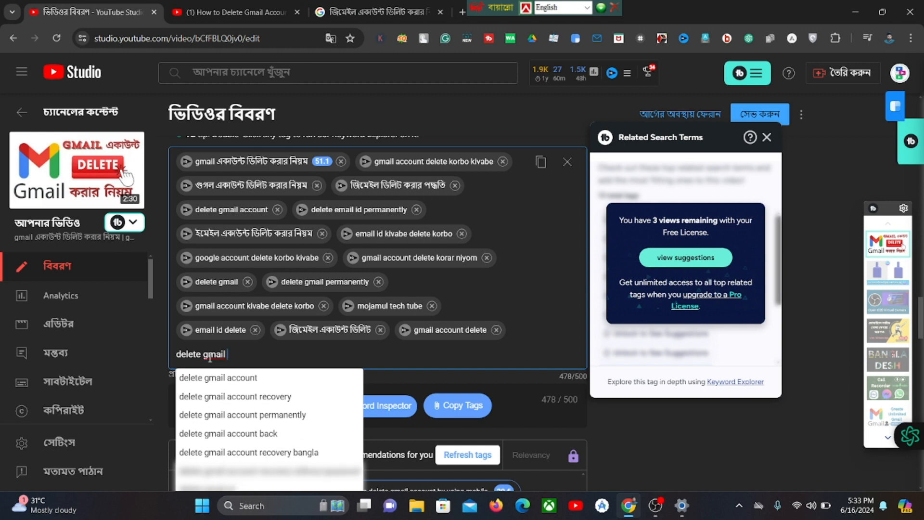
text(l id)
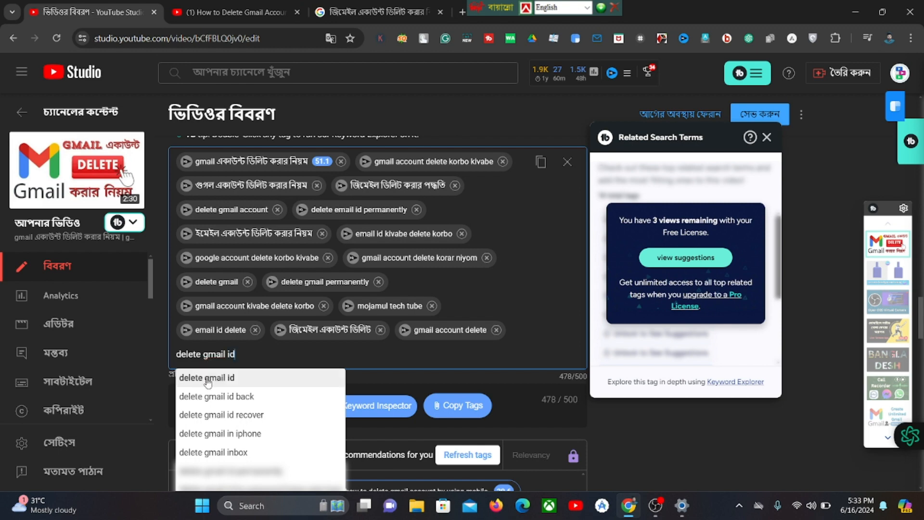
click(207, 378)
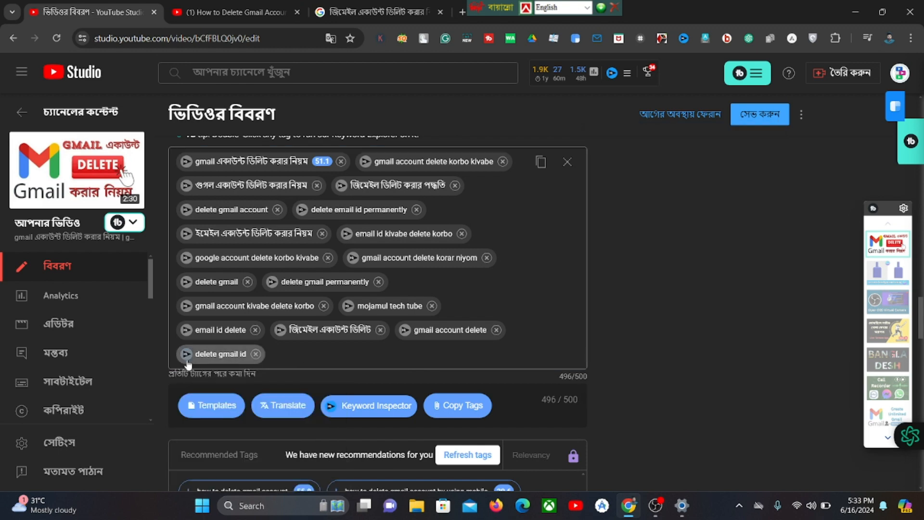
Replace the "delete gmail id" tag with its related keyword "how to delete gmail" from the Keyword Inspector
click(187, 357)
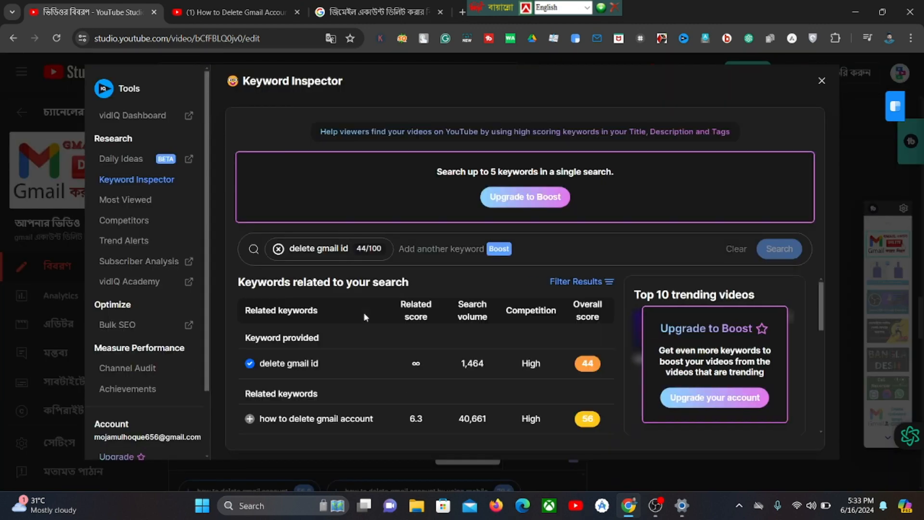
mouse_move(532, 363)
scroll(496, 352, down, 1)
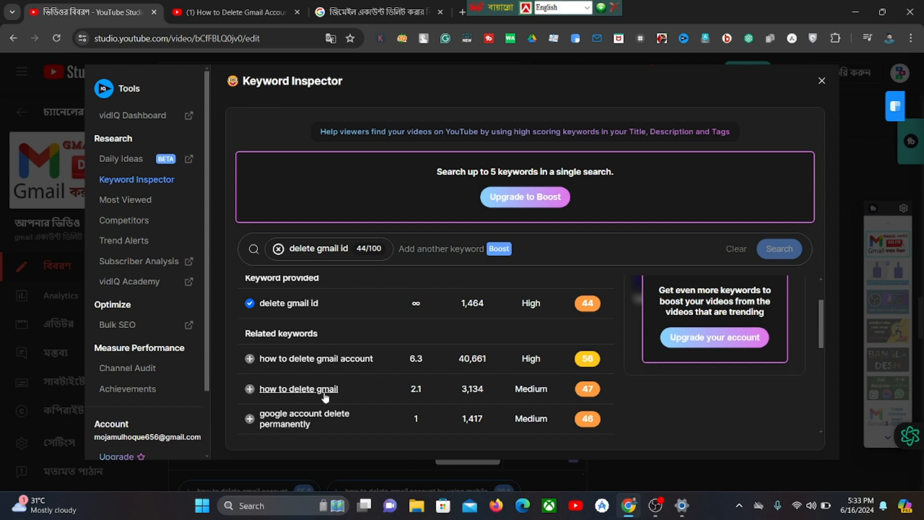
click(250, 389)
click(821, 81)
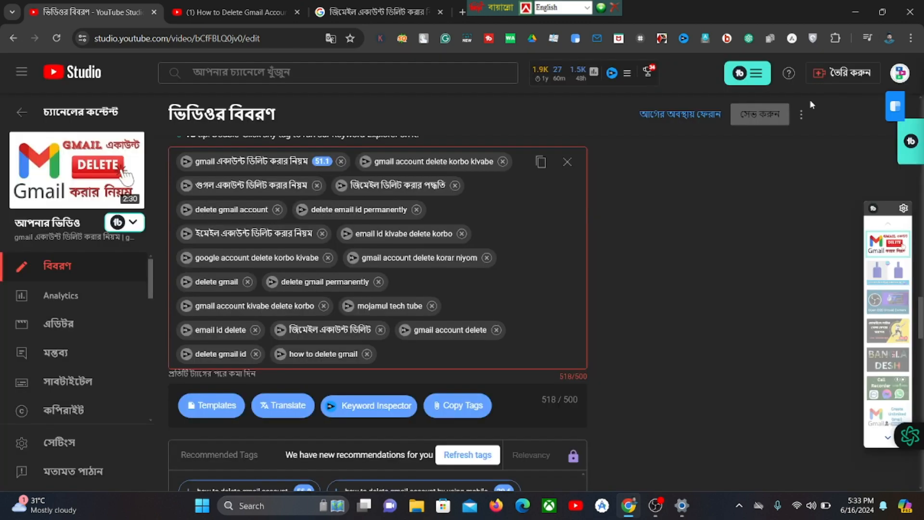
click(255, 354)
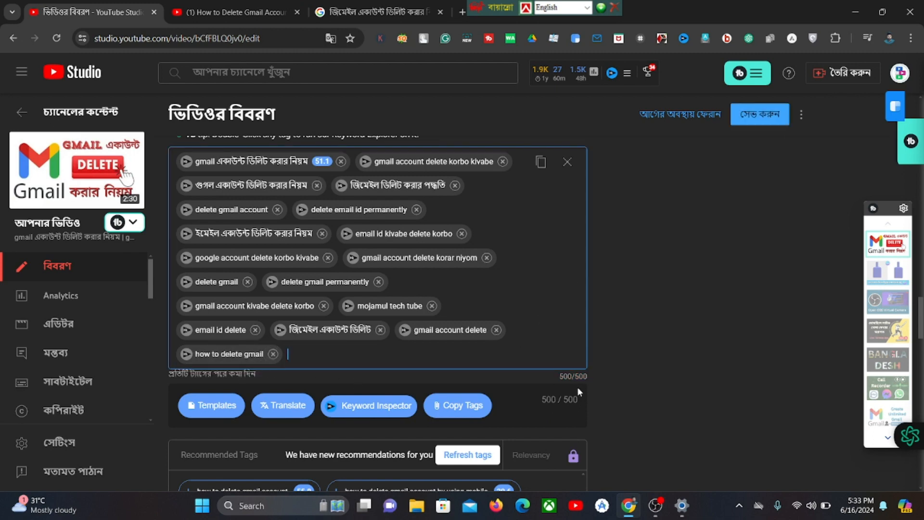
Check the scores of the "google account delete korbo kivabe" tag and remove the "gmail account kivabe delete korbo" tag
scroll(552, 305, up, 1)
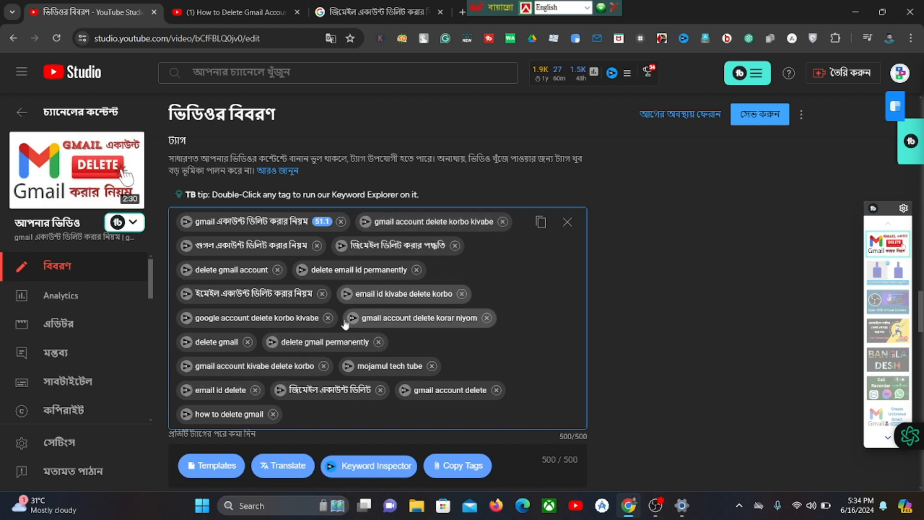
click(185, 319)
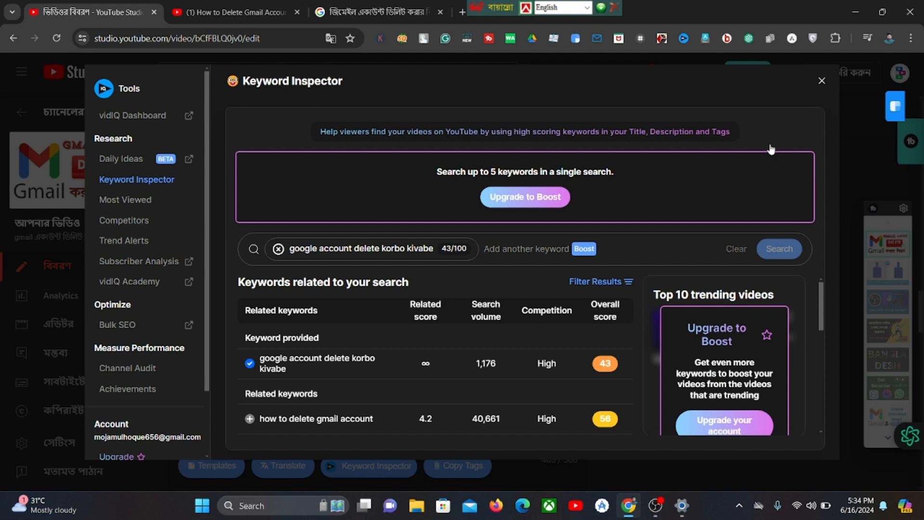
click(822, 80)
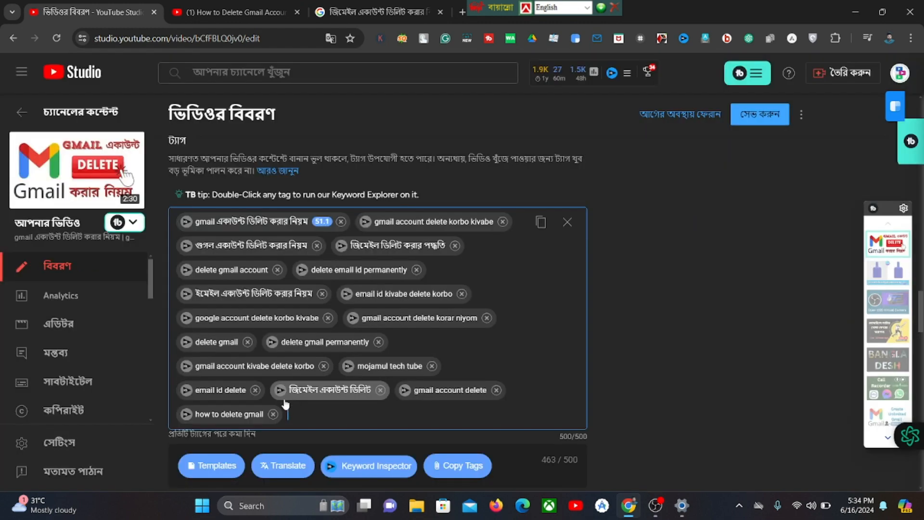
click(324, 366)
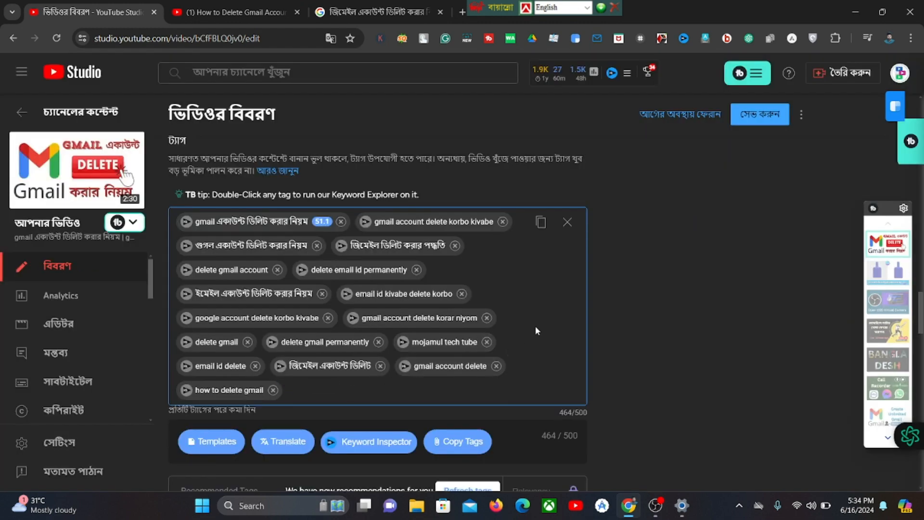
Add the suggested search term "delete gmail id" to the video's tags in the freed character space
scroll(533, 324, up, 3)
scroll(532, 325, down, 5)
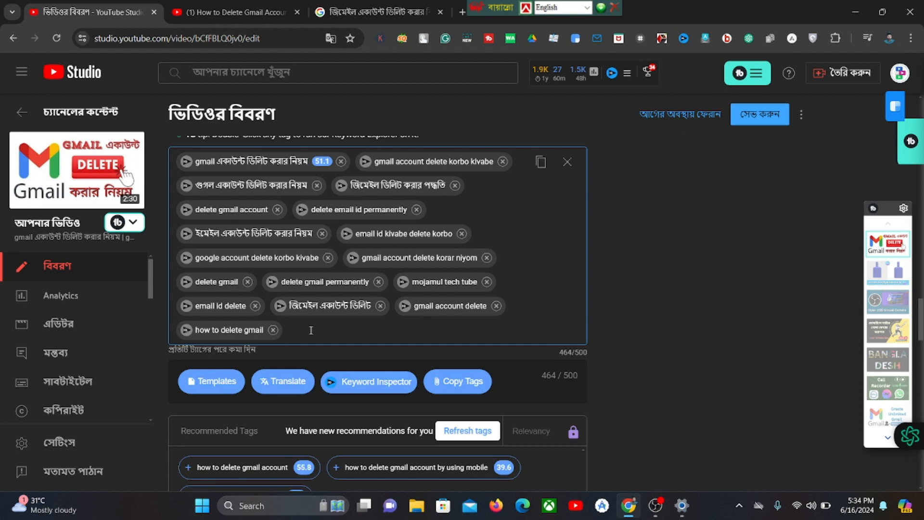
text(d)
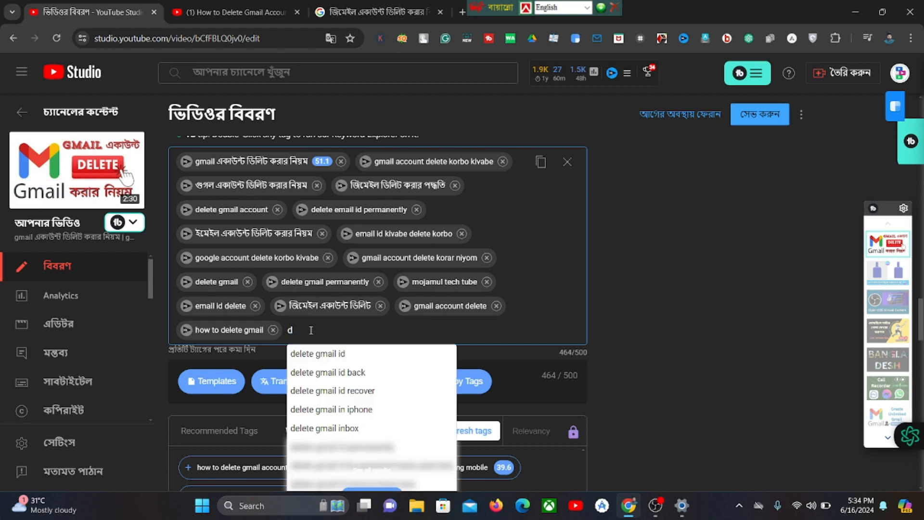
text(ele)
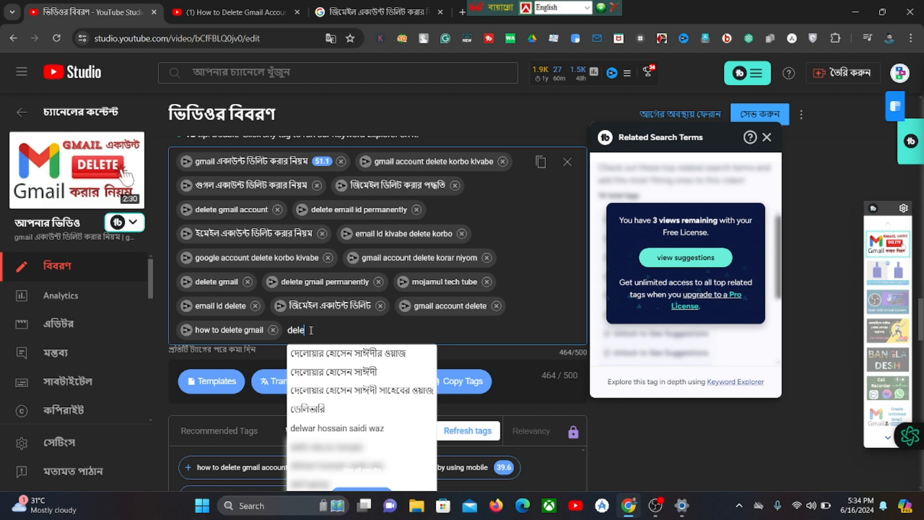
text(te gma)
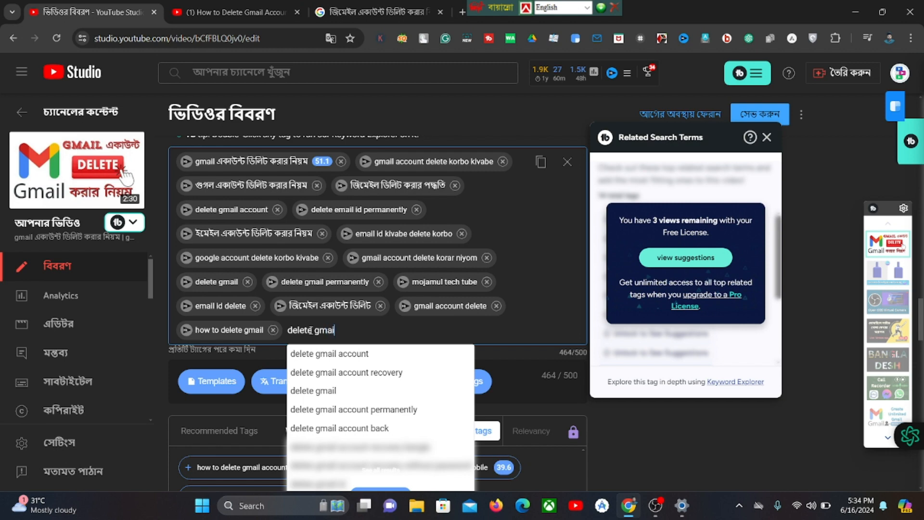
text(i)
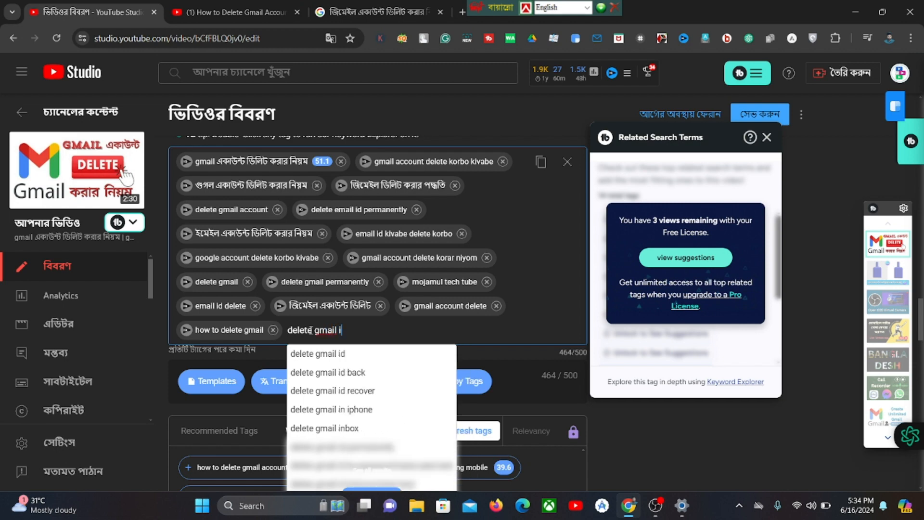
text(d)
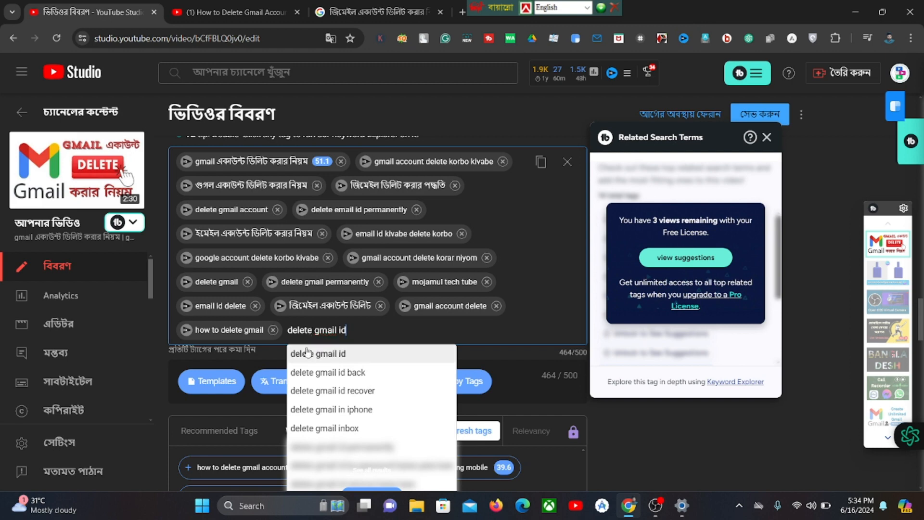
click(332, 356)
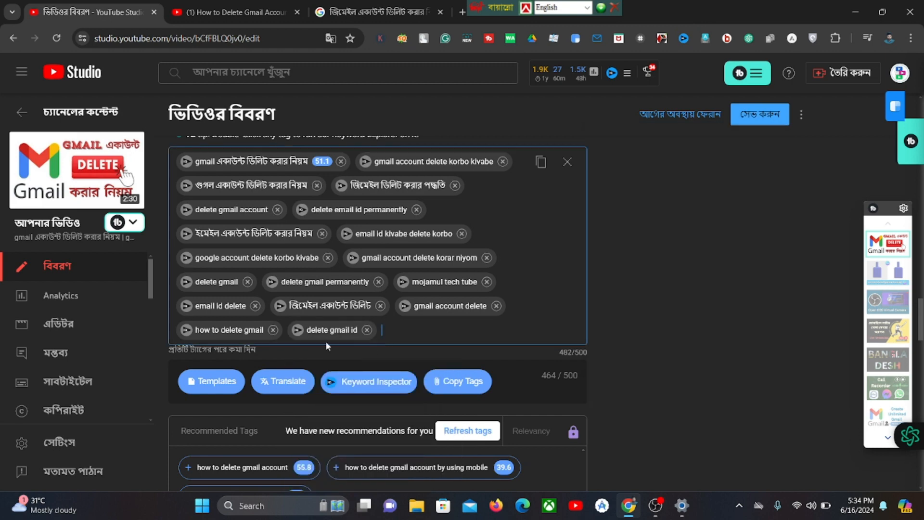
Inspect the search volume, scores and related keywords for the "delete gmail id" tag in the Keyword Inspector
click(296, 334)
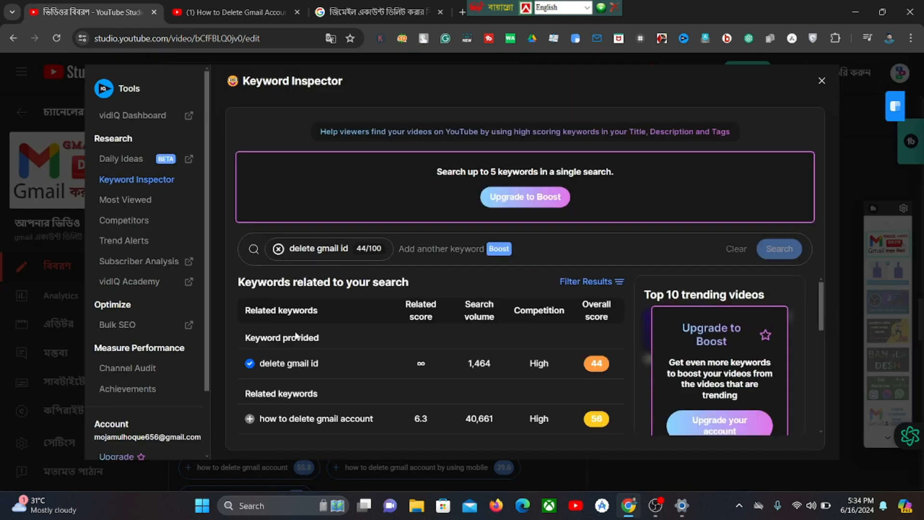
scroll(387, 327, down, 3)
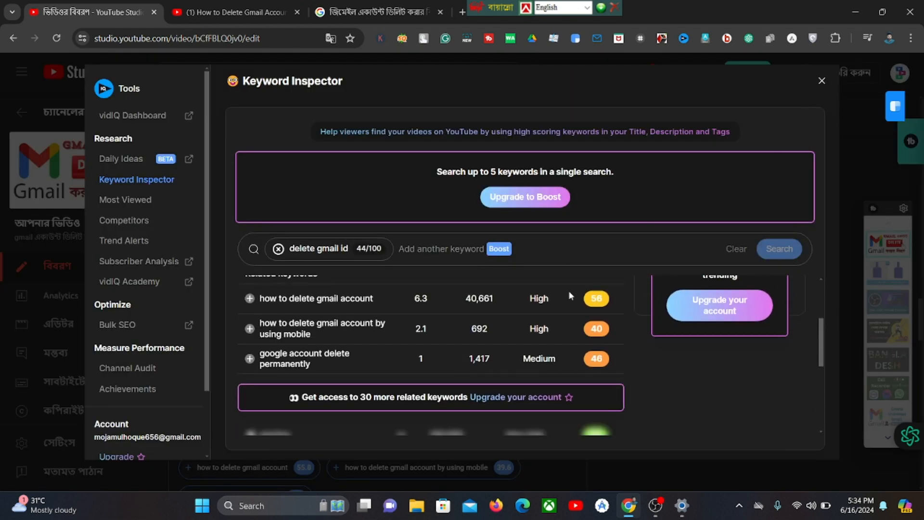
key(Escape)
Compare the keyword phrases in the video description, such as "delete gmail", with the video's current tags
scroll(476, 275, down, 10)
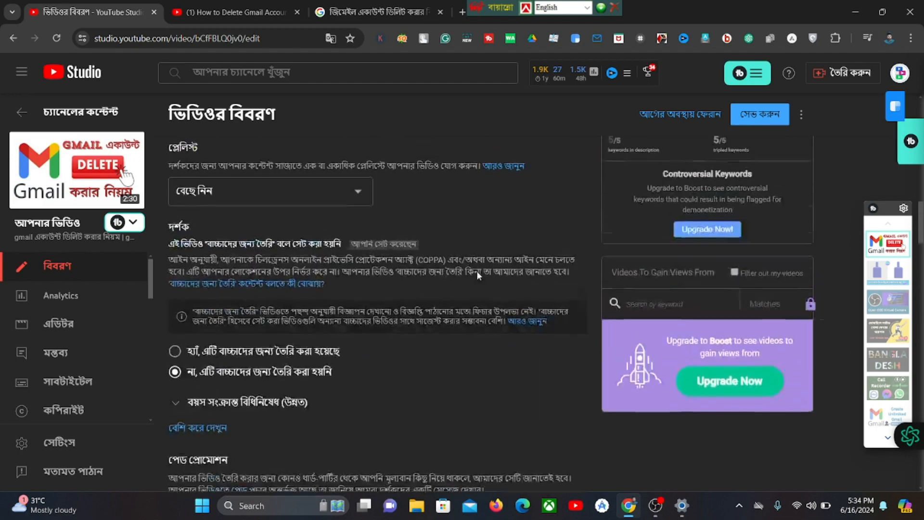
scroll(477, 272, up, 15)
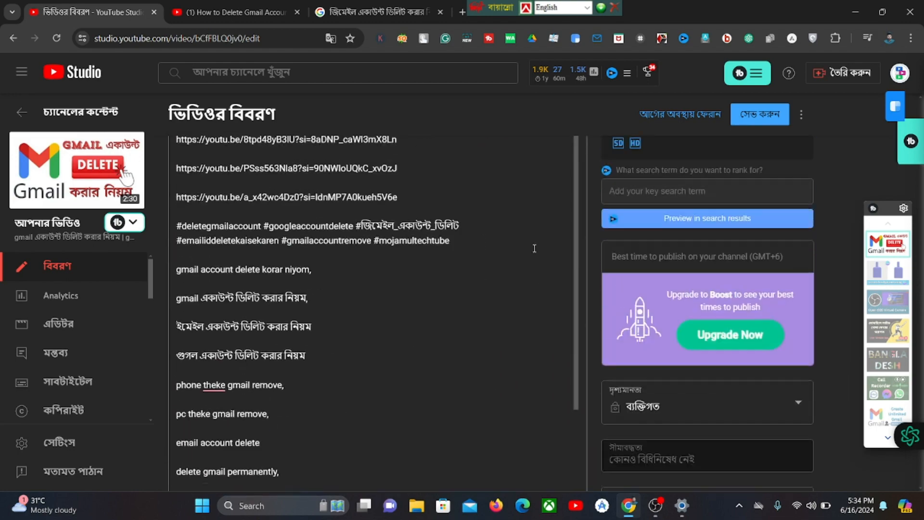
scroll(493, 264, down, 4)
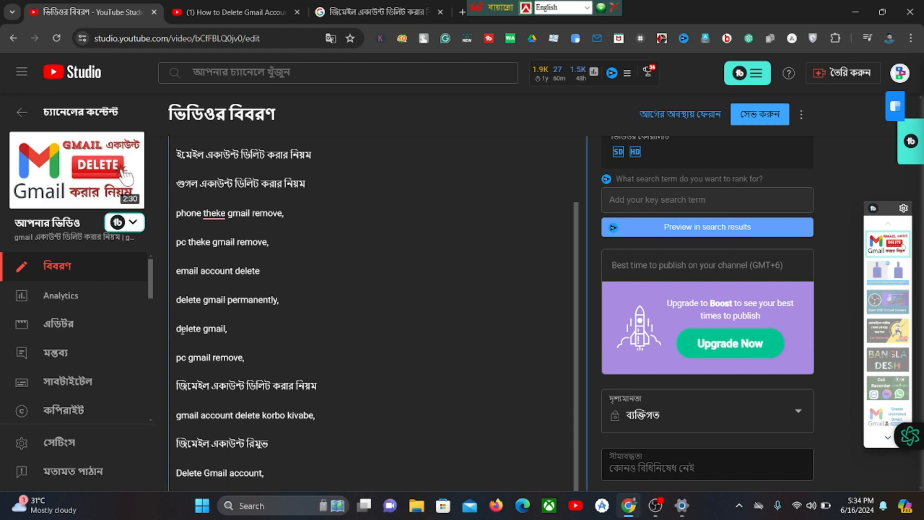
drag(178, 329, 216, 334)
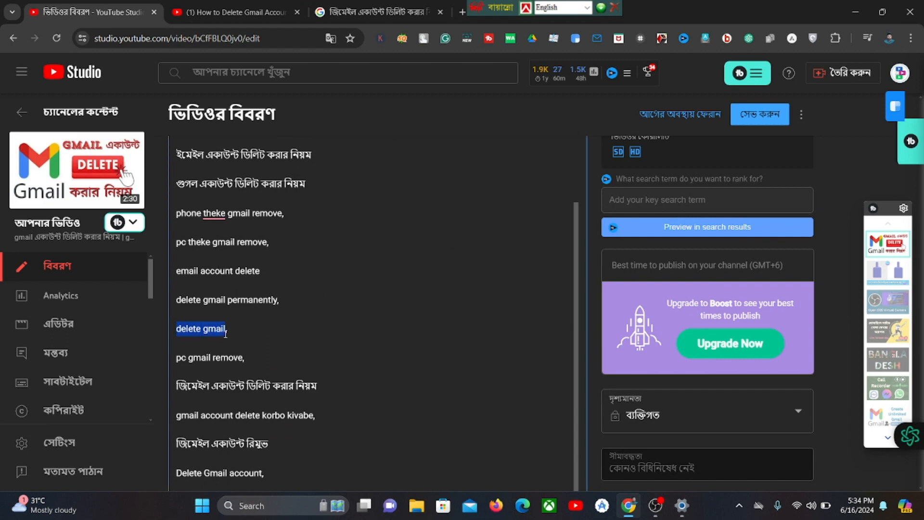
right_click(202, 328)
click(251, 118)
click(358, 250)
scroll(358, 250, down, 15)
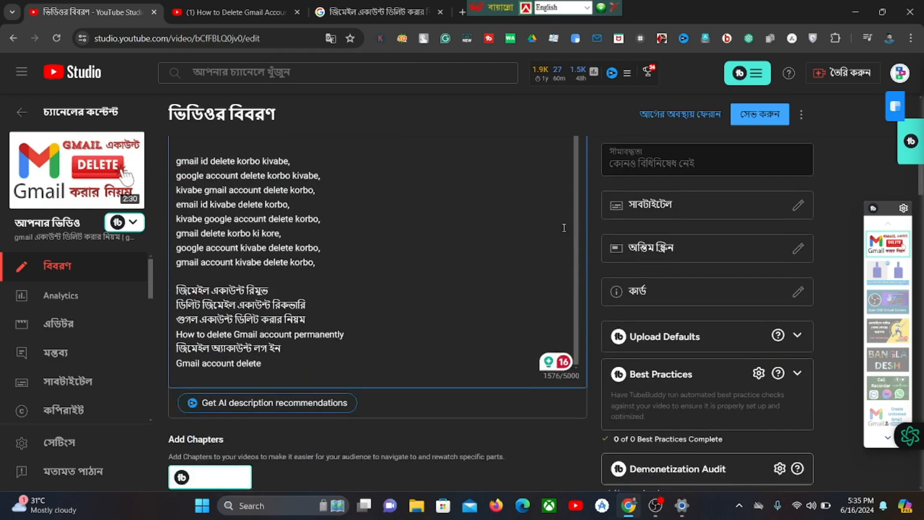
scroll(551, 223, down, 10)
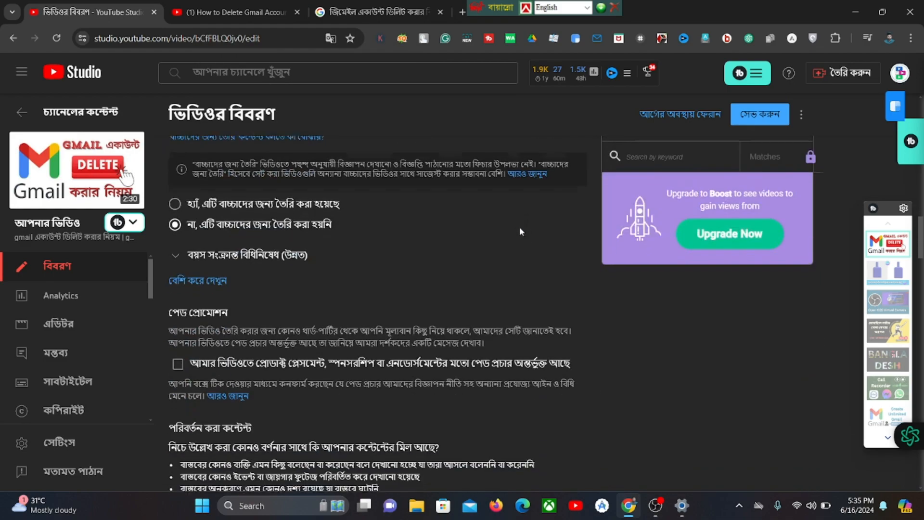
scroll(519, 231, down, 10)
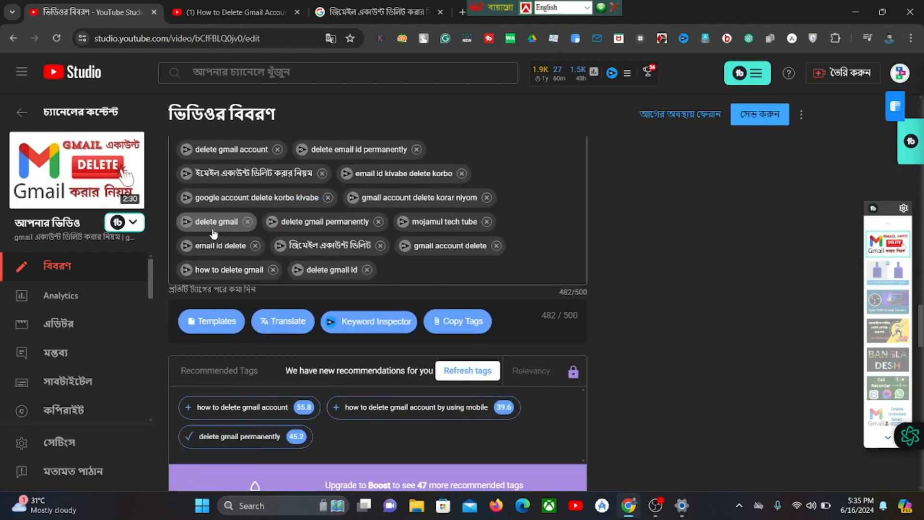
drag(215, 226, 216, 229)
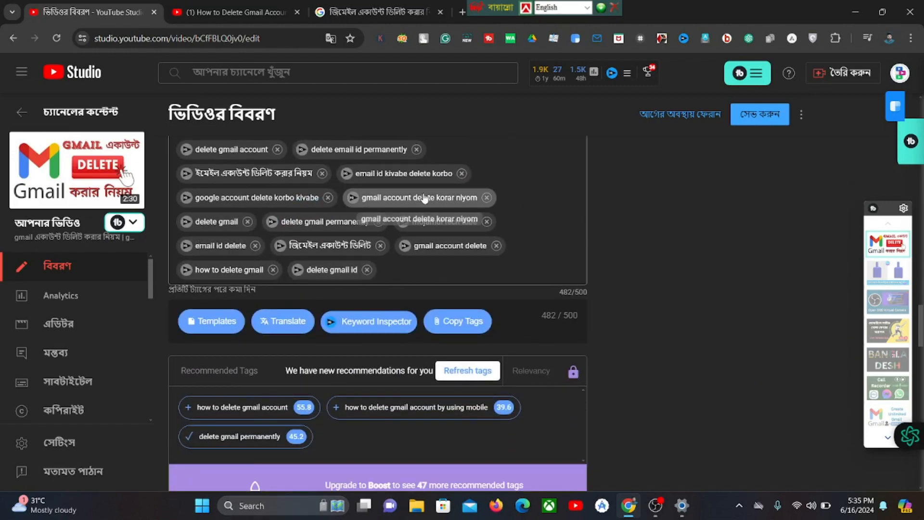
Try the suggested search term "gmail delete kore kivabe" as a tag and inspect its scores in the Keyword Inspector
scroll(257, 234, up, 2)
scroll(256, 234, up, 1)
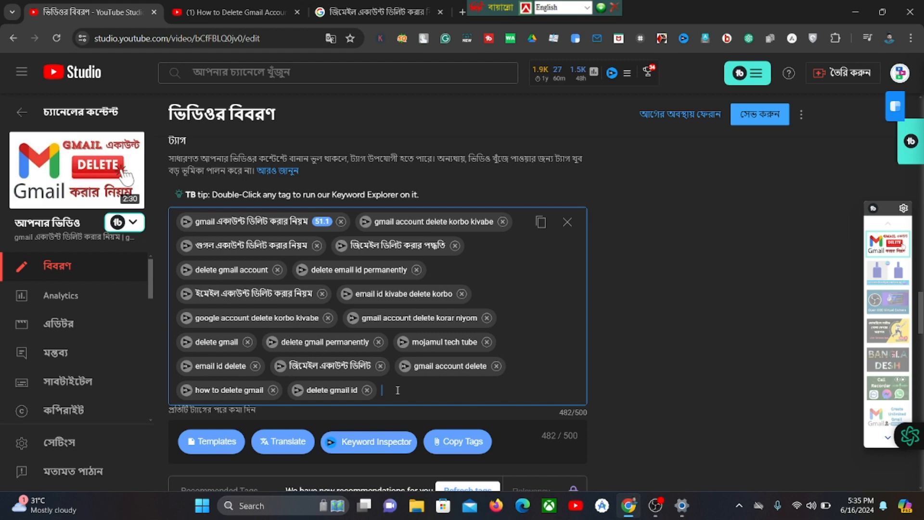
text(gmail)
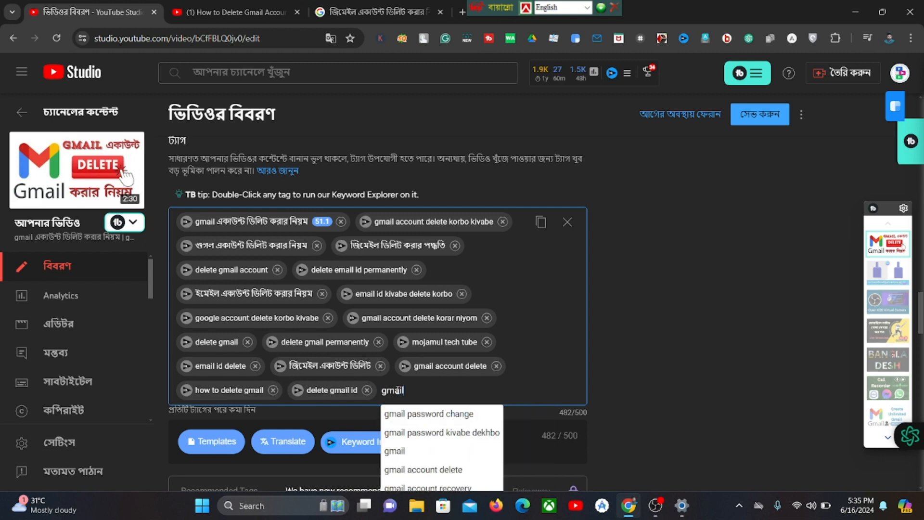
text( delete)
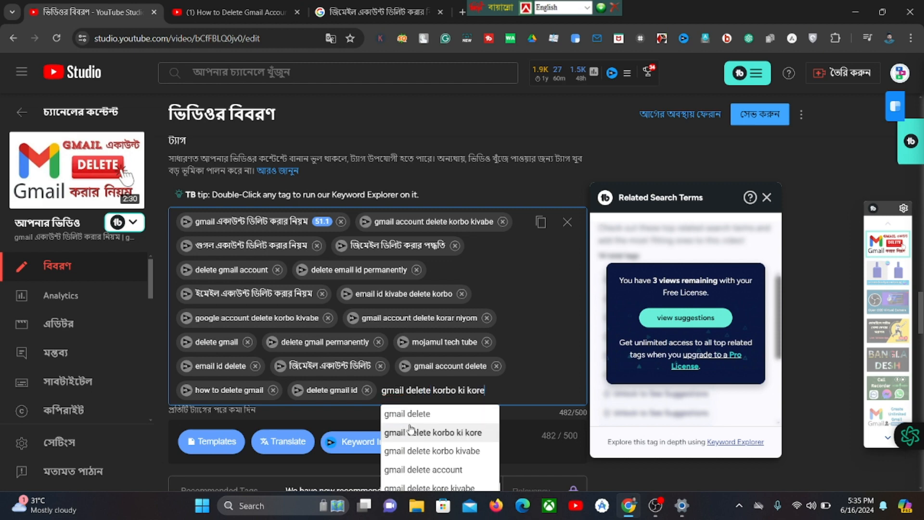
scroll(412, 426, down, 1)
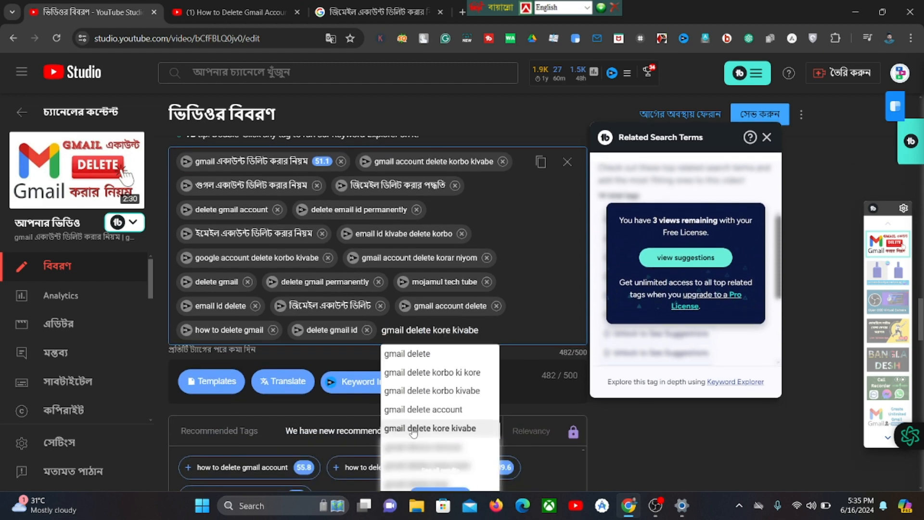
click(413, 429)
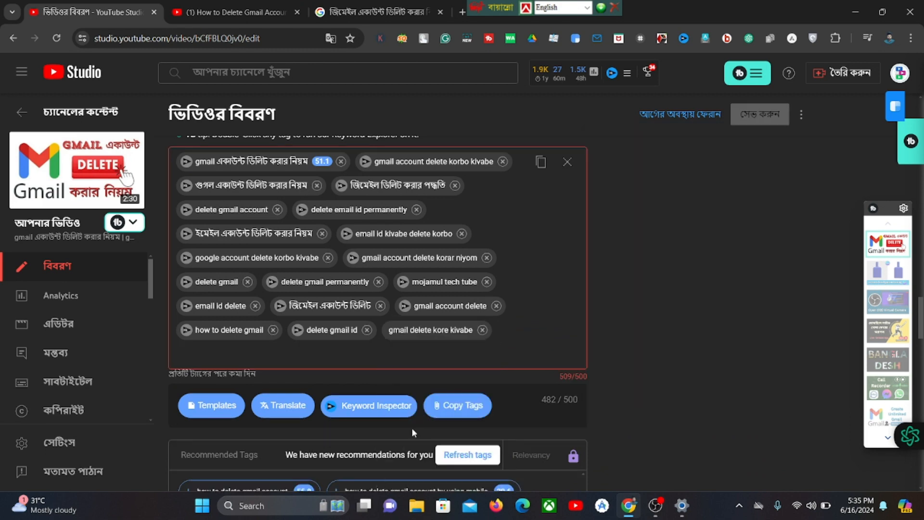
click(391, 330)
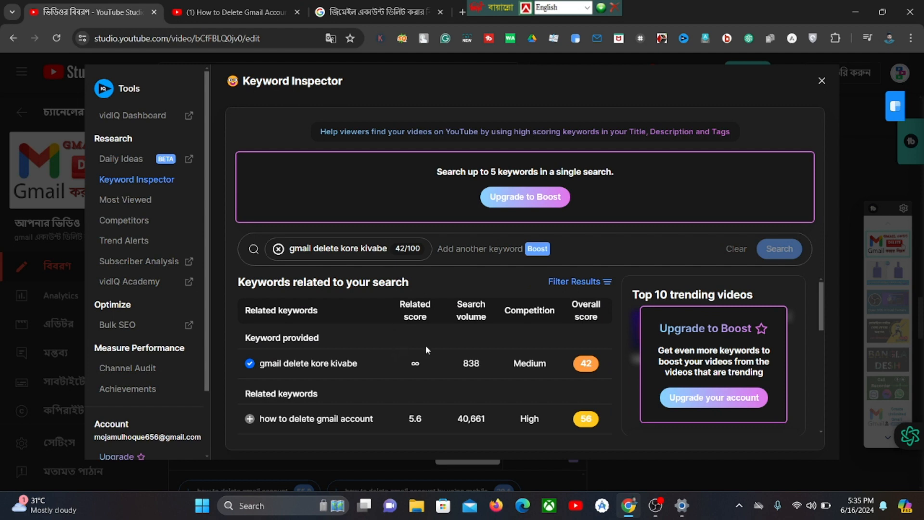
click(822, 82)
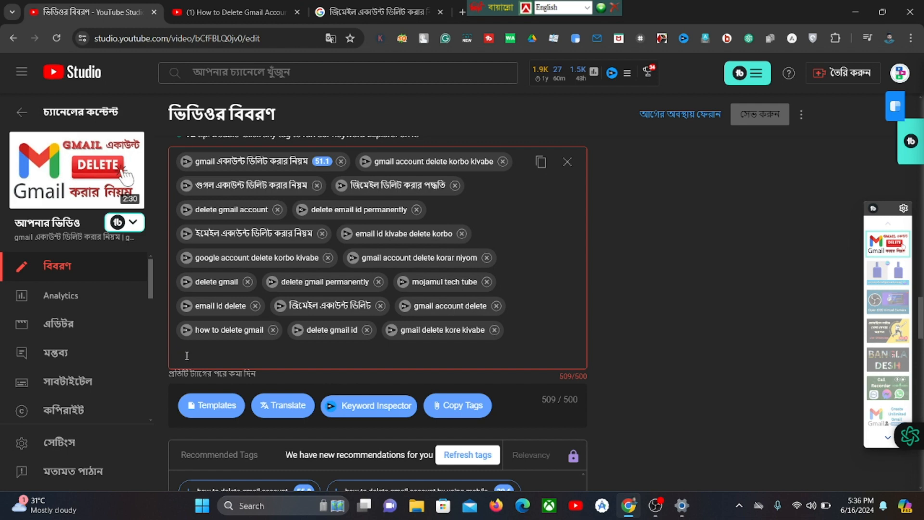
Replace the "gmail delete kore kivabe" tag with the suggested search term "gmail delete"
text(gmai)
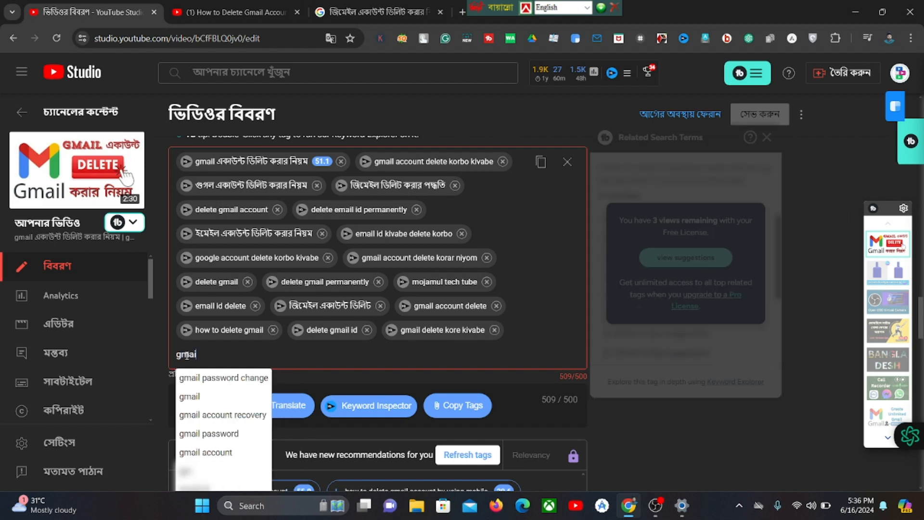
text(l d)
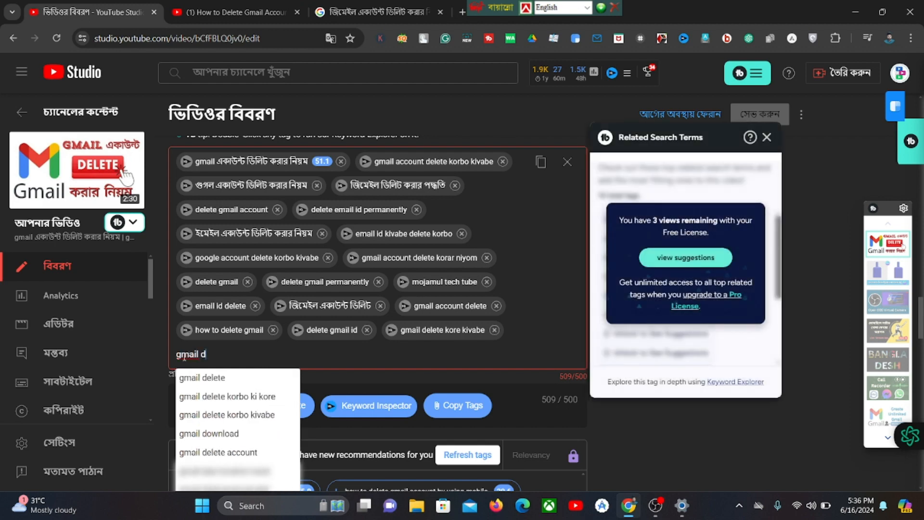
click(214, 381)
click(214, 382)
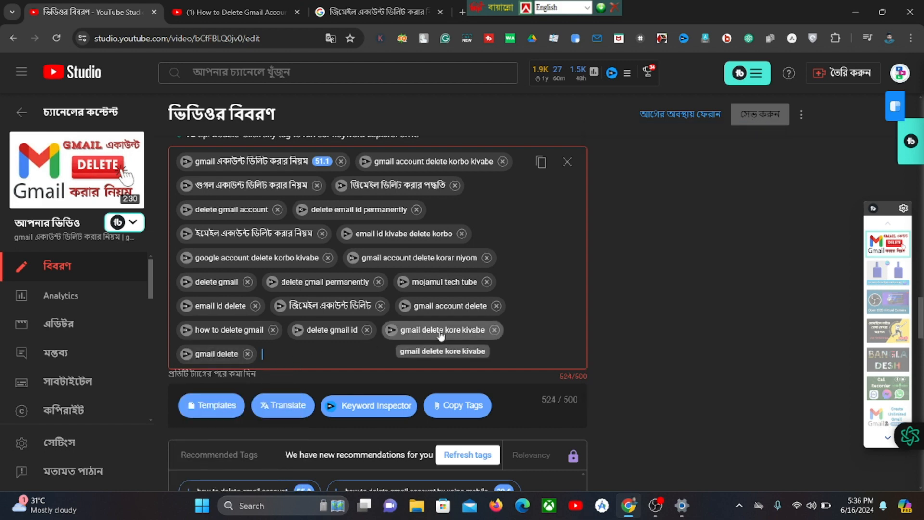
click(495, 330)
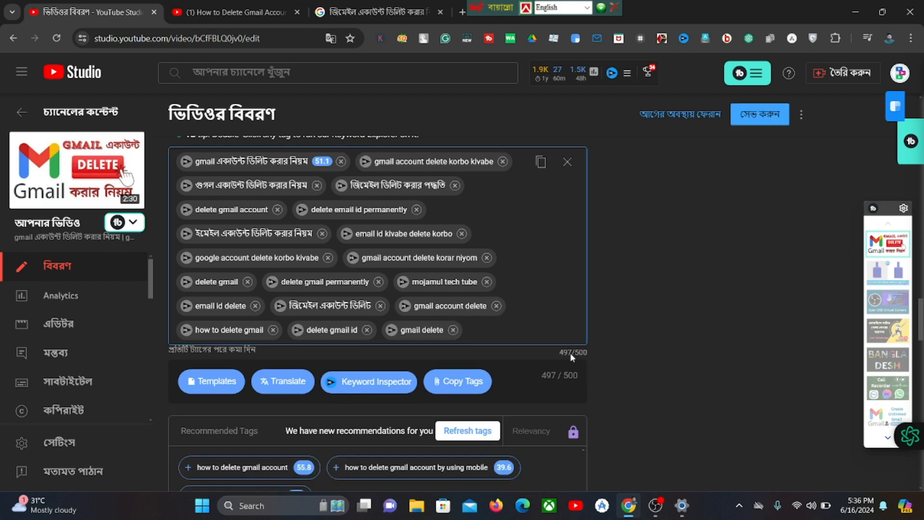
scroll(524, 283, up, 2)
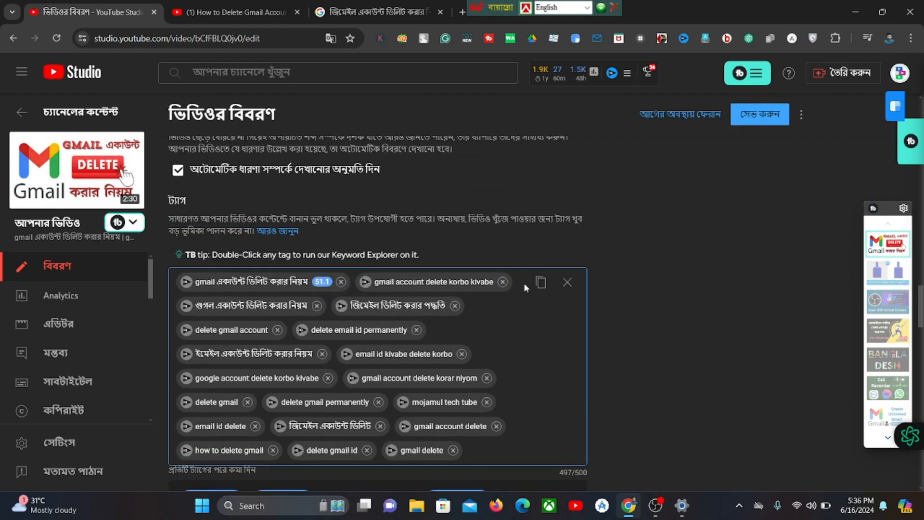
scroll(306, 291, down, 1)
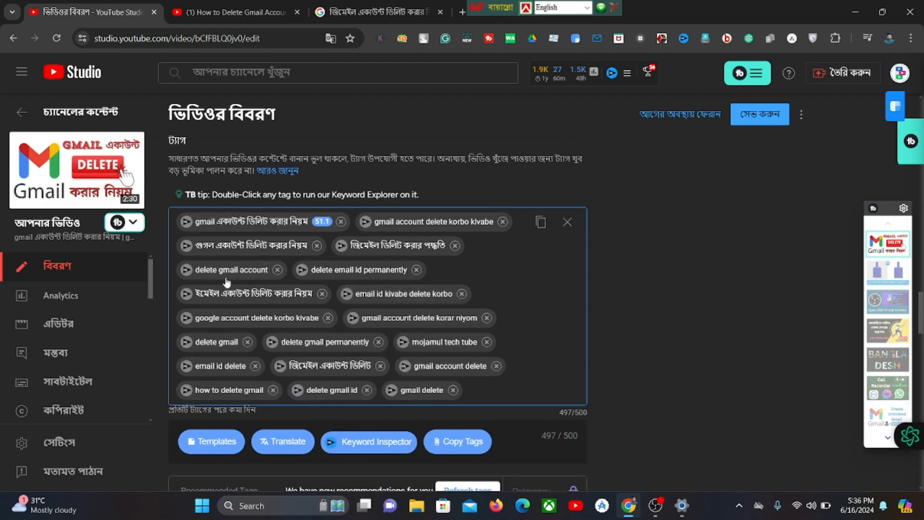
scroll(651, 219, up, 15)
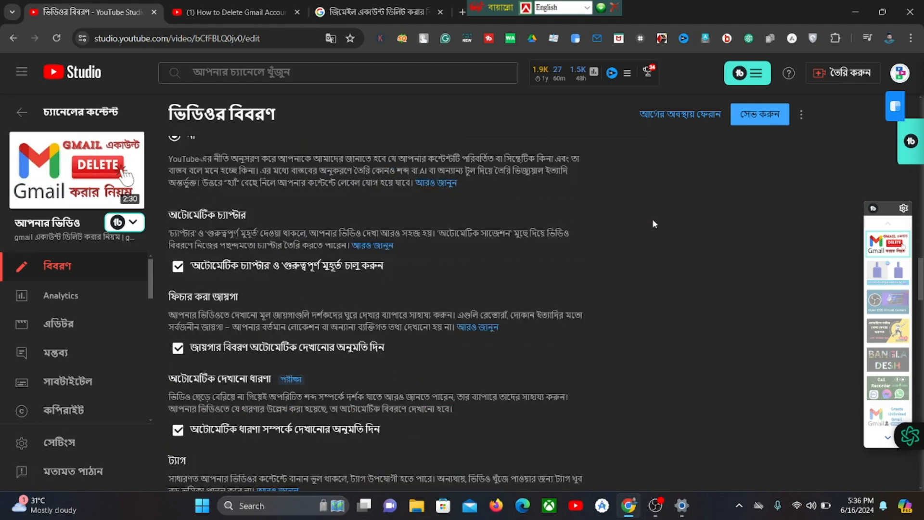
Save the changes made to the video details
scroll(565, 230, up, 1)
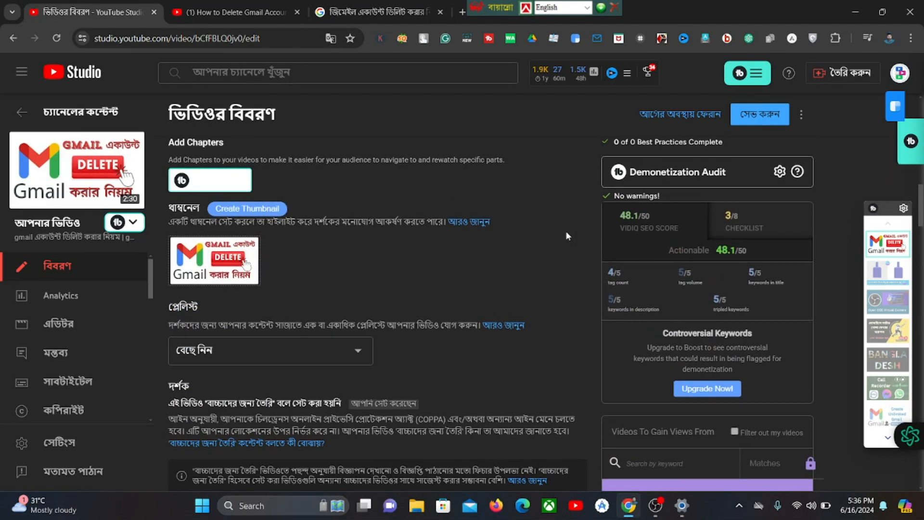
scroll(546, 265, up, 6)
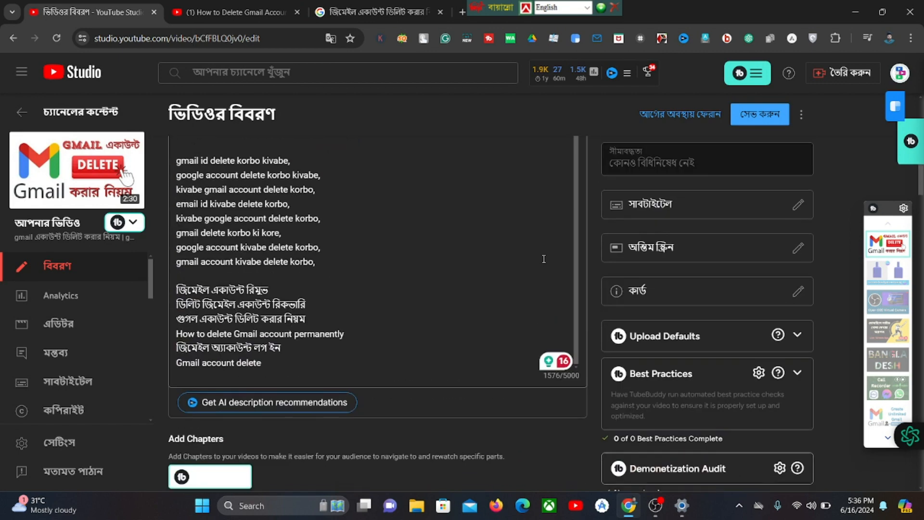
scroll(539, 245, down, 10)
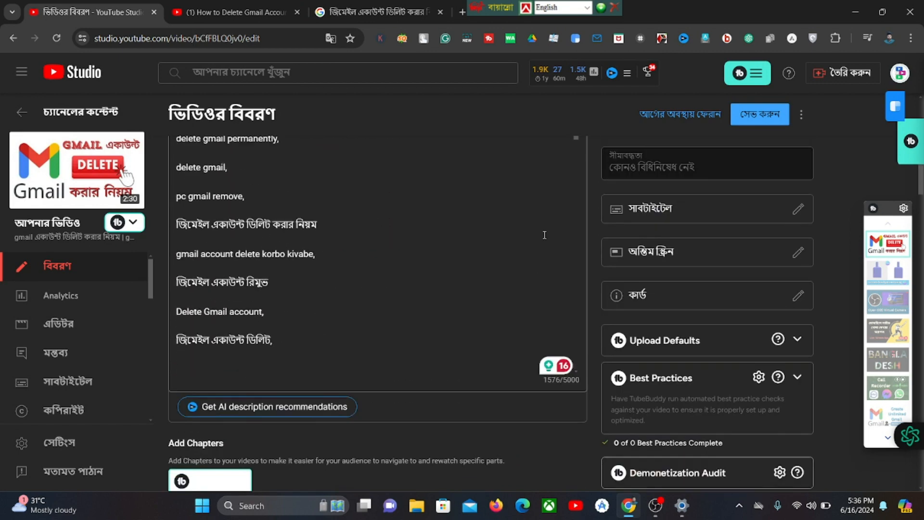
click(770, 115)
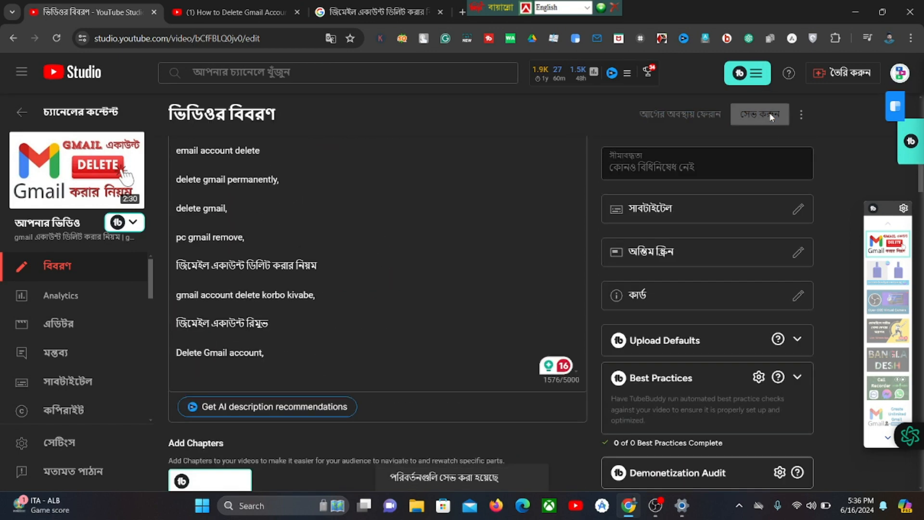
Review the keyword phrases in the video description against the video's current tags
scroll(477, 181, up, 10)
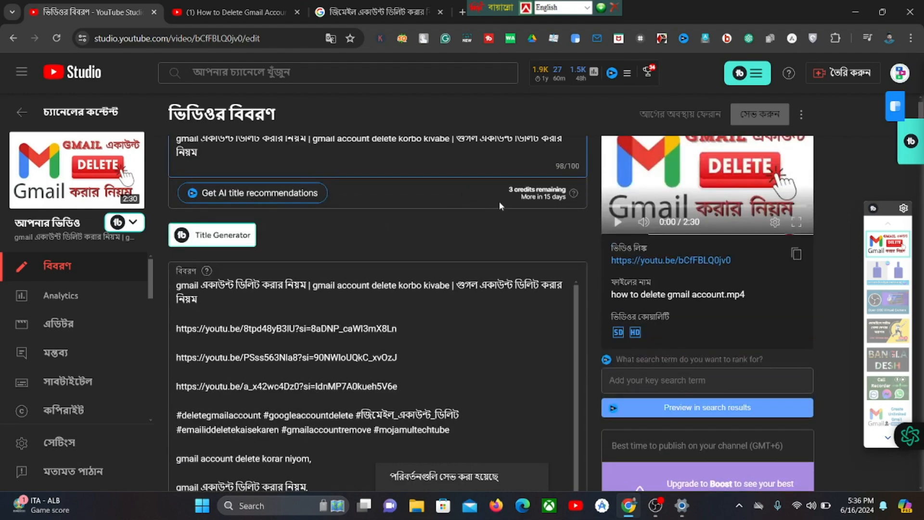
scroll(491, 208, down, 10)
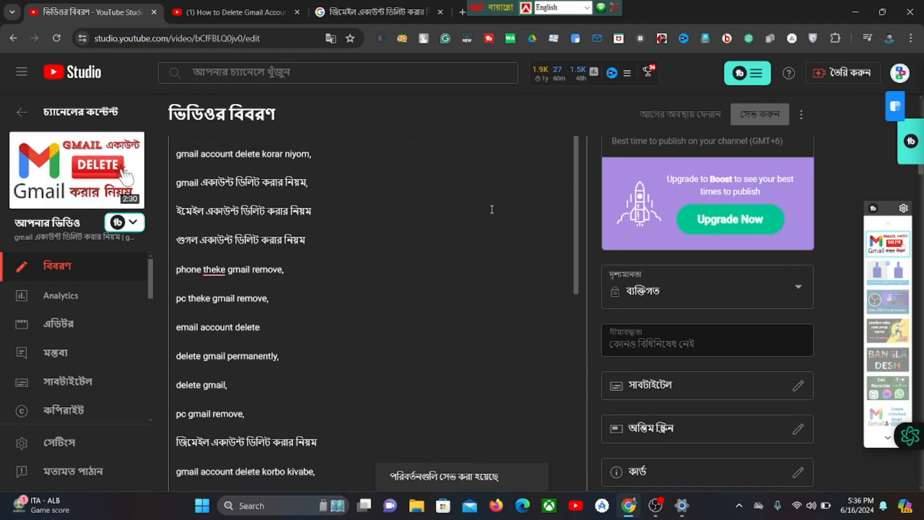
scroll(491, 209, down, 2)
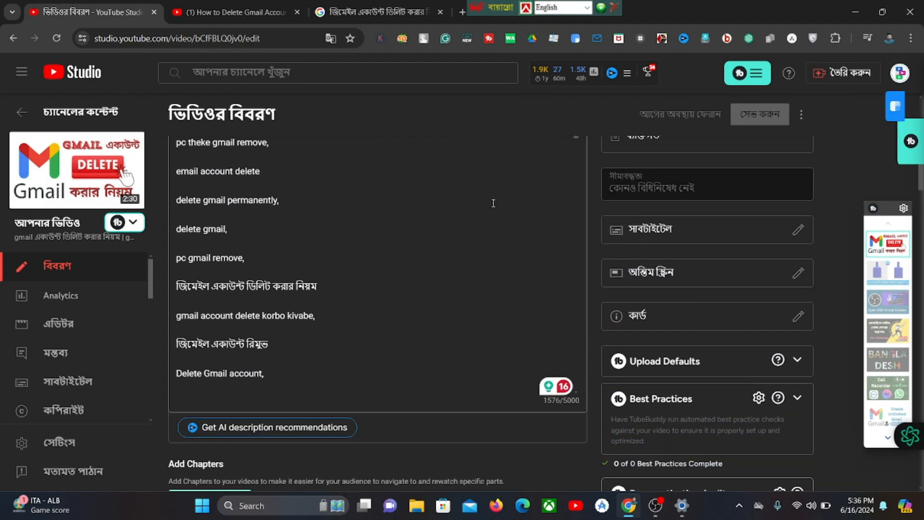
scroll(494, 201, down, 6)
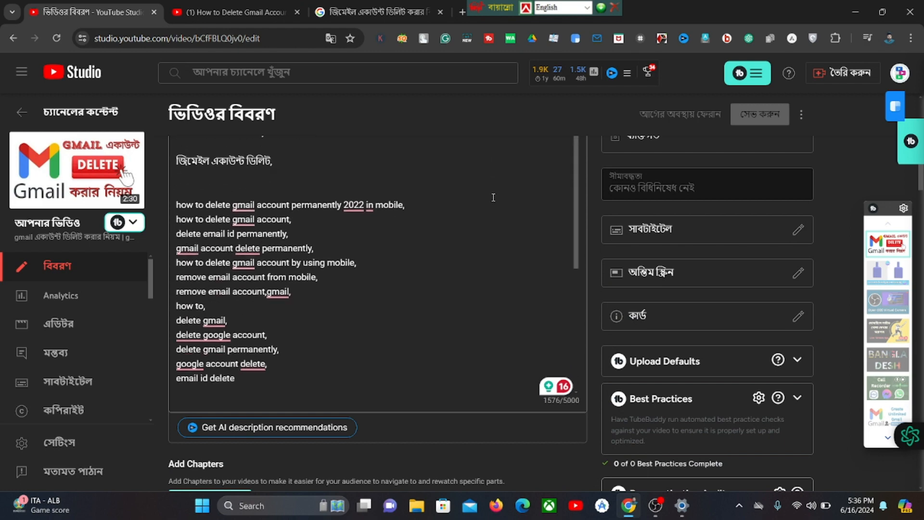
scroll(490, 199, down, 2)
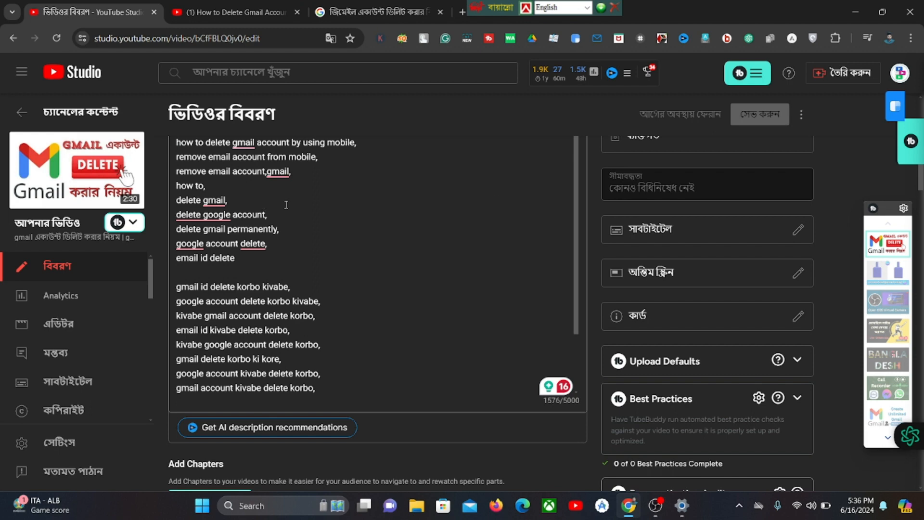
scroll(355, 220, down, 5)
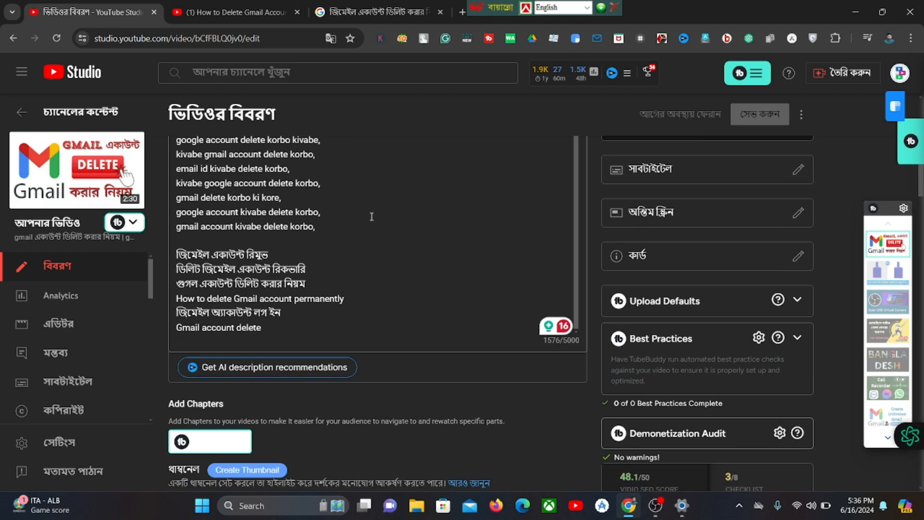
scroll(373, 214, down, 3)
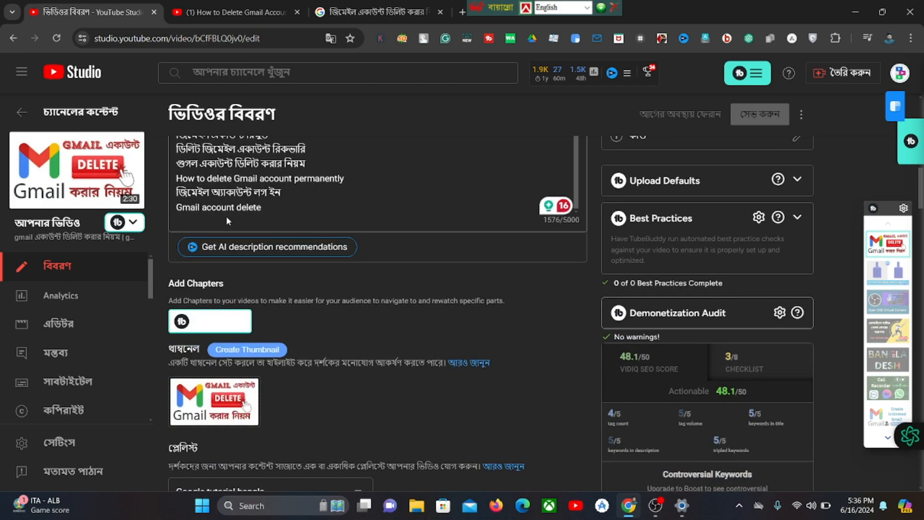
scroll(447, 234, down, 15)
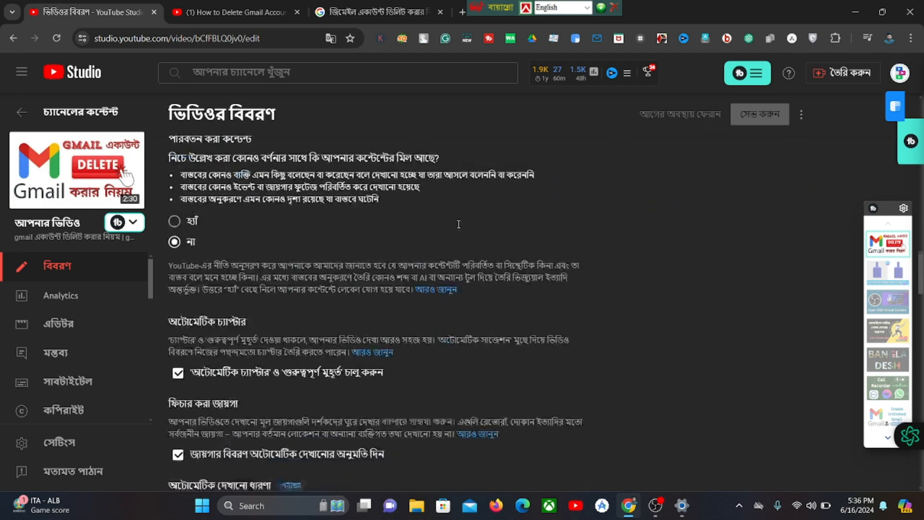
scroll(458, 222, down, 1)
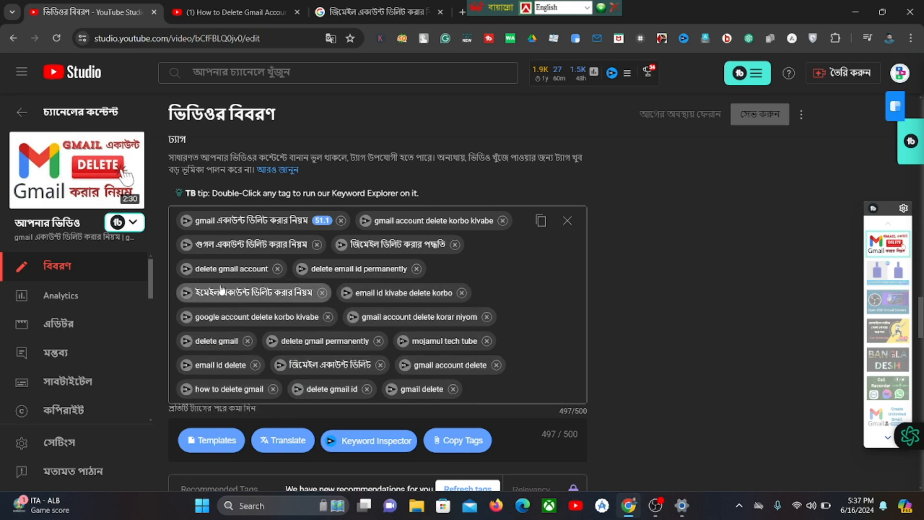
scroll(368, 176, up, 20)
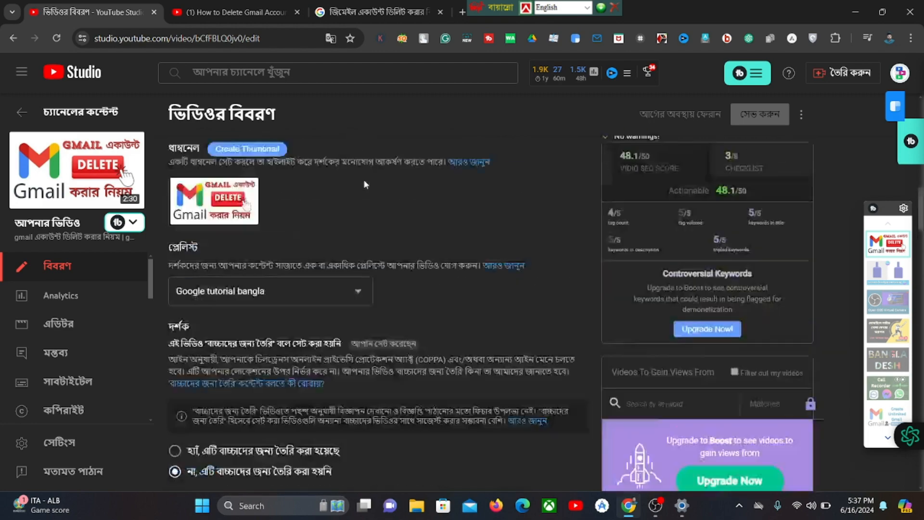
Copy the phrase "Gmail account delete" from the end of the description and add it as a tag
scroll(365, 182, down, 1)
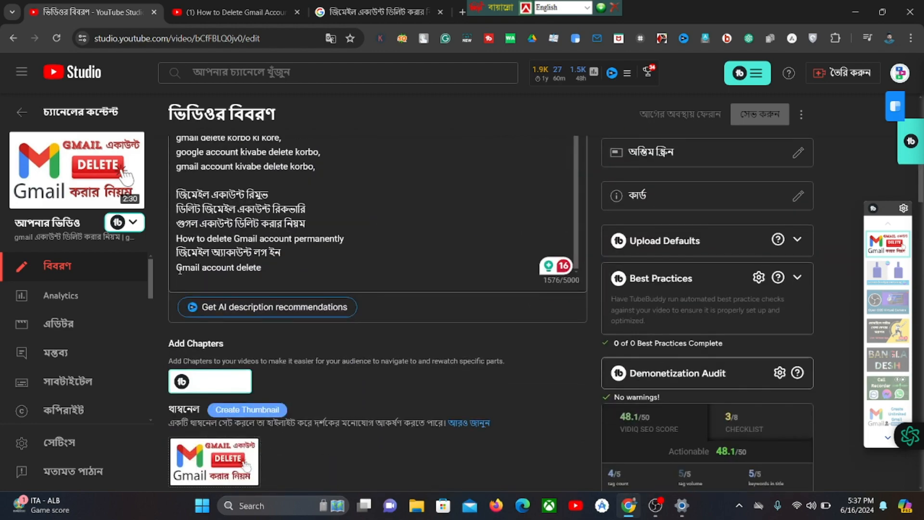
drag(178, 267, 265, 268)
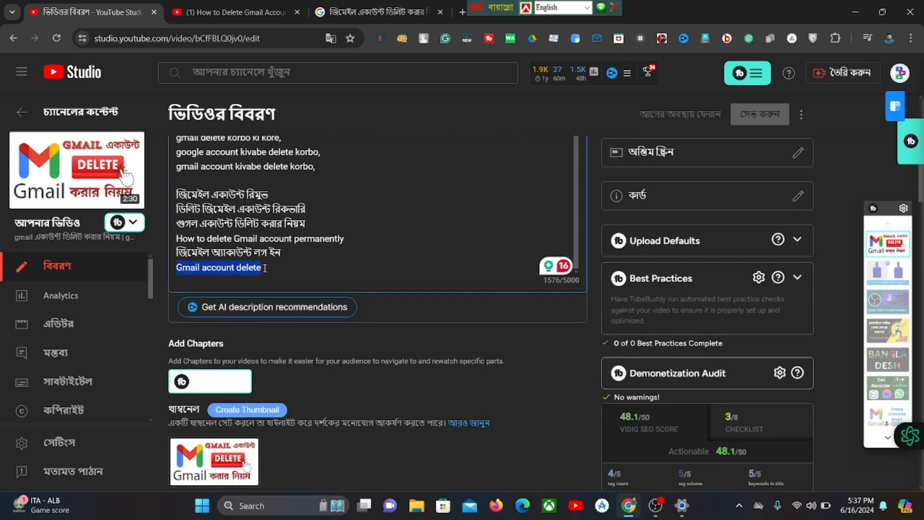
right_click(239, 270)
click(283, 120)
click(400, 223)
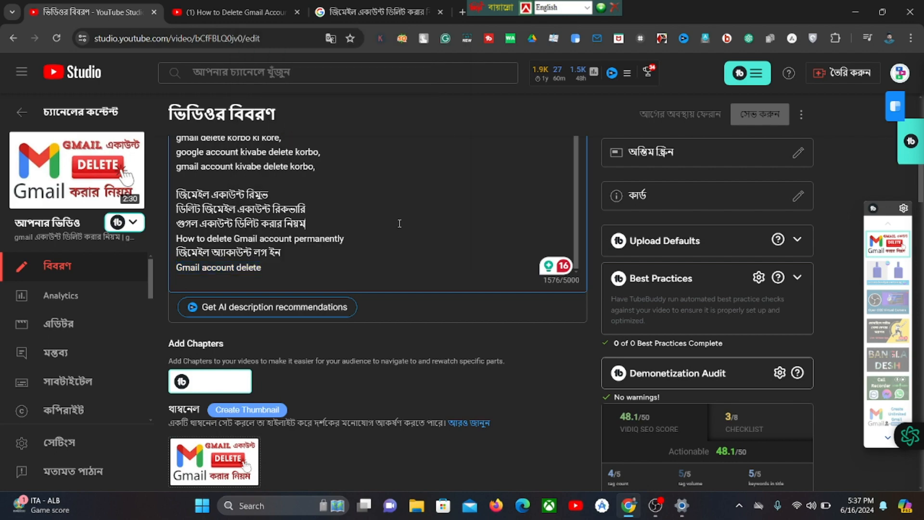
scroll(498, 216, down, 10)
scroll(499, 223, down, 10)
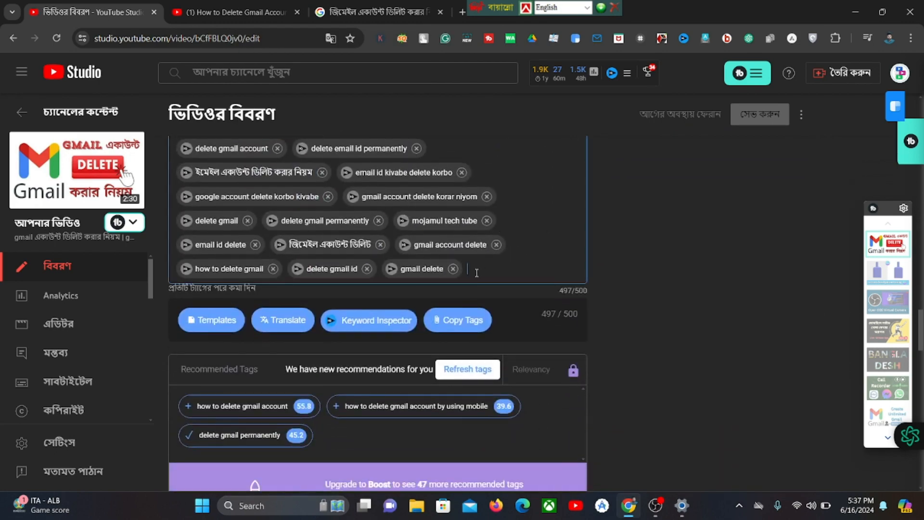
right_click(476, 273)
click(522, 153)
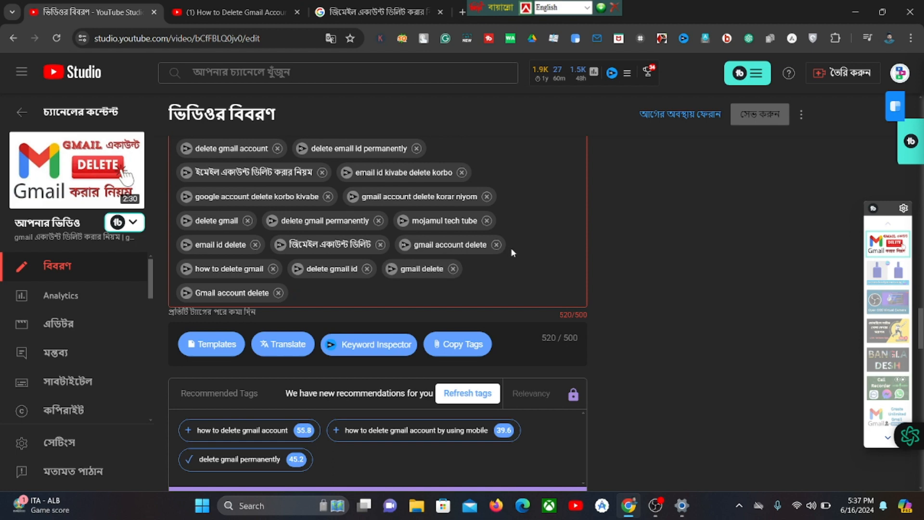
Inspect the search volume, competition and overall score of the "delete email id permanently" tag in the Keyword Inspector
scroll(532, 244, up, 1)
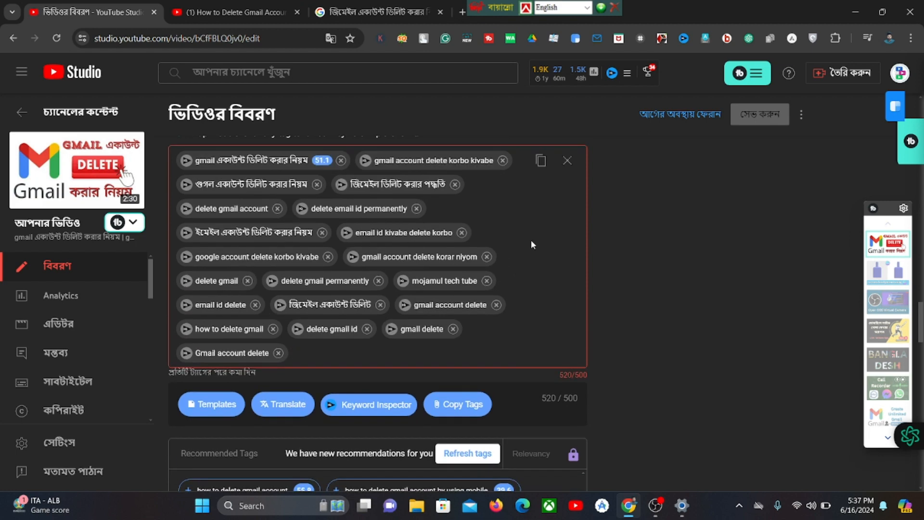
click(302, 209)
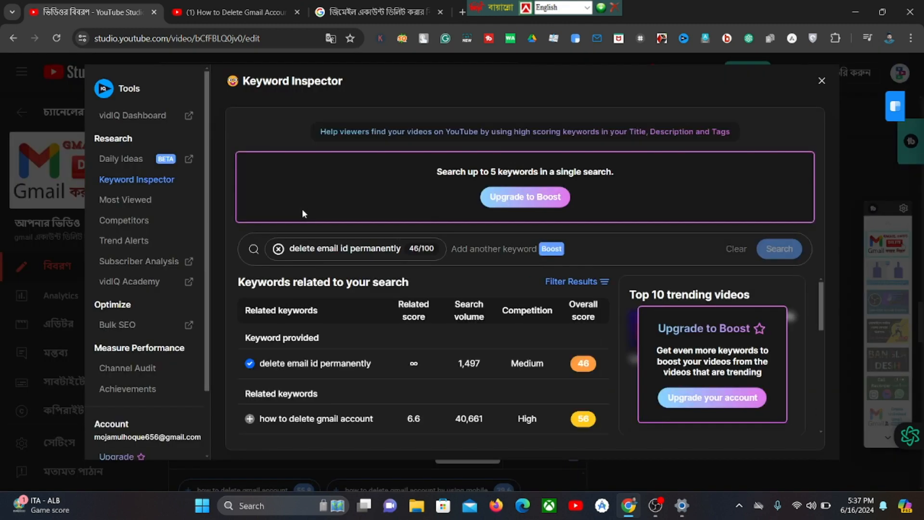
click(821, 82)
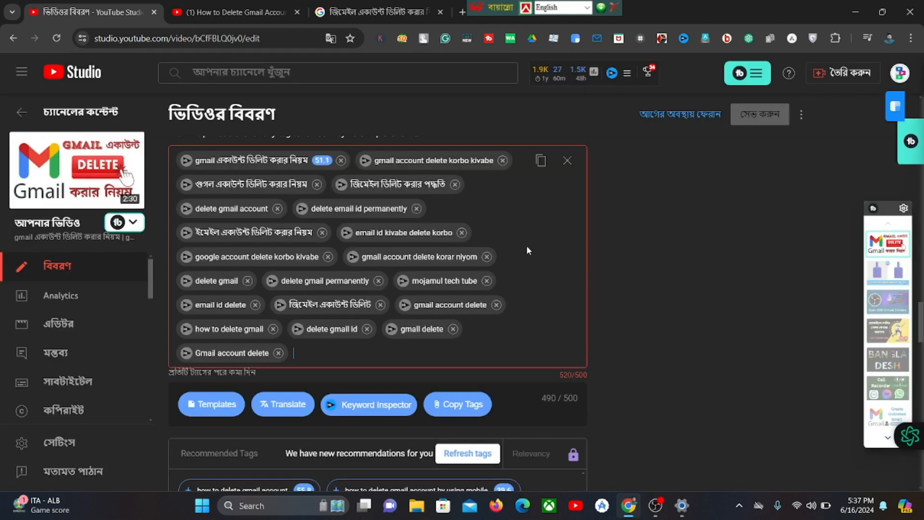
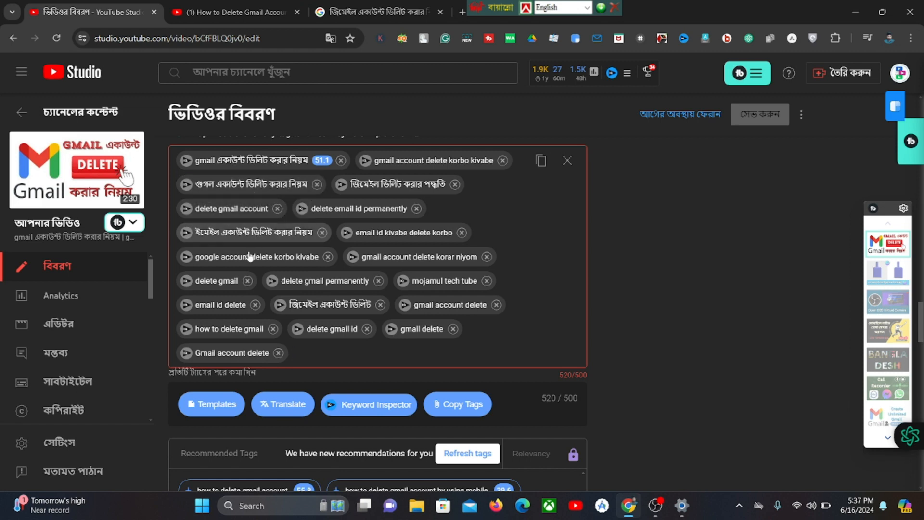
Remove the "google account delete korbo kivabe" tag and save the video details
click(328, 257)
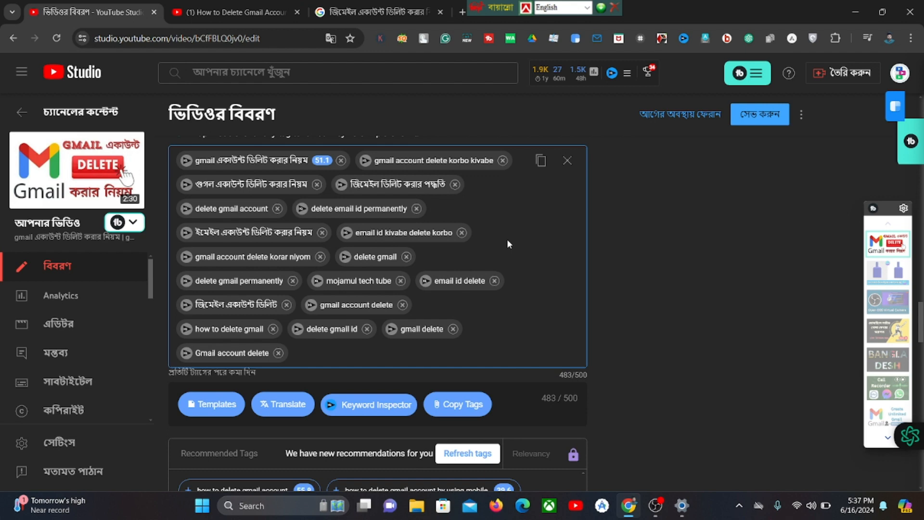
scroll(507, 239, down, 1)
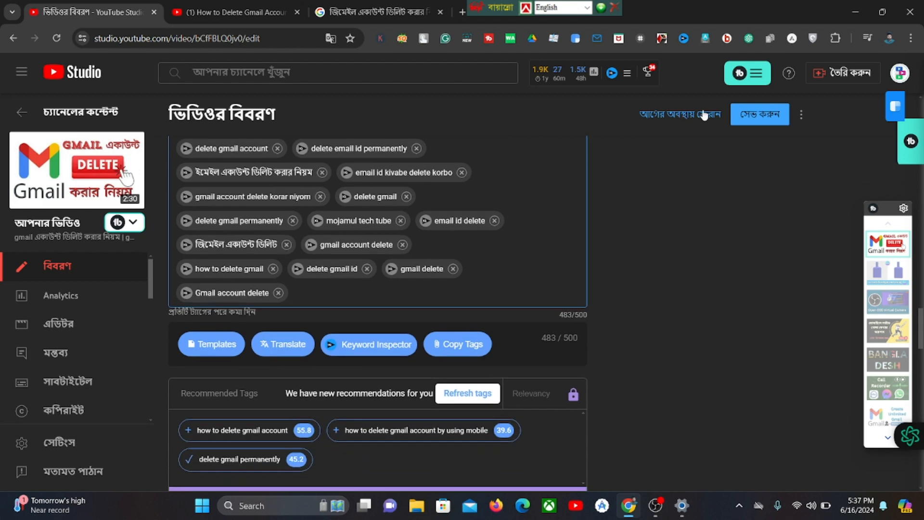
click(753, 118)
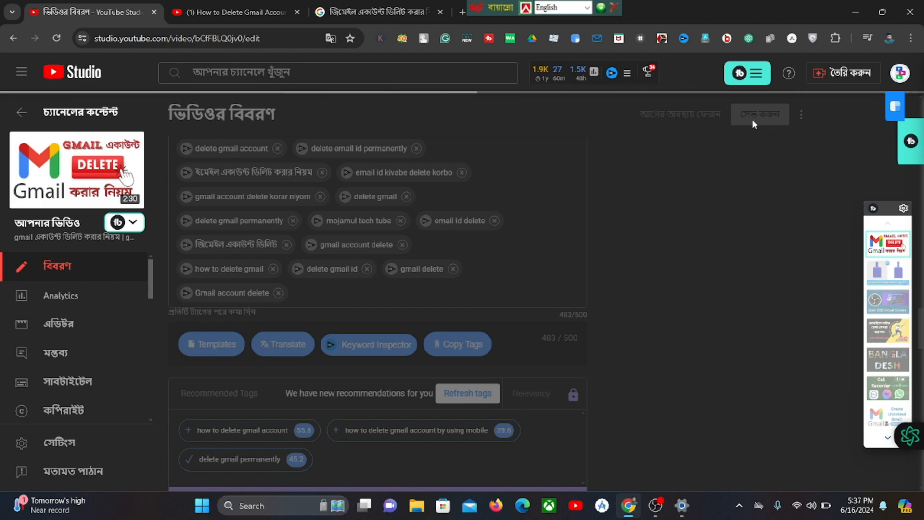
Reload the video details page in Bangla and review its tags, recommended tags and SEO score section
click(61, 38)
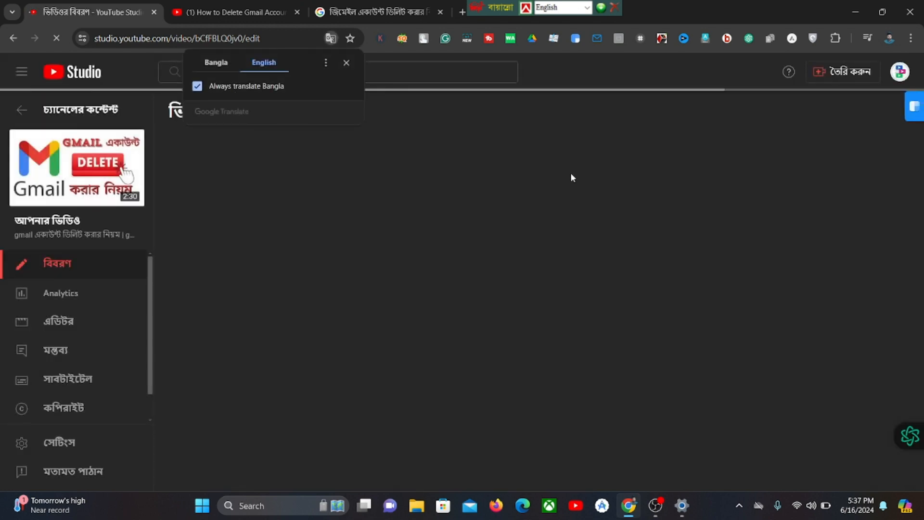
click(215, 63)
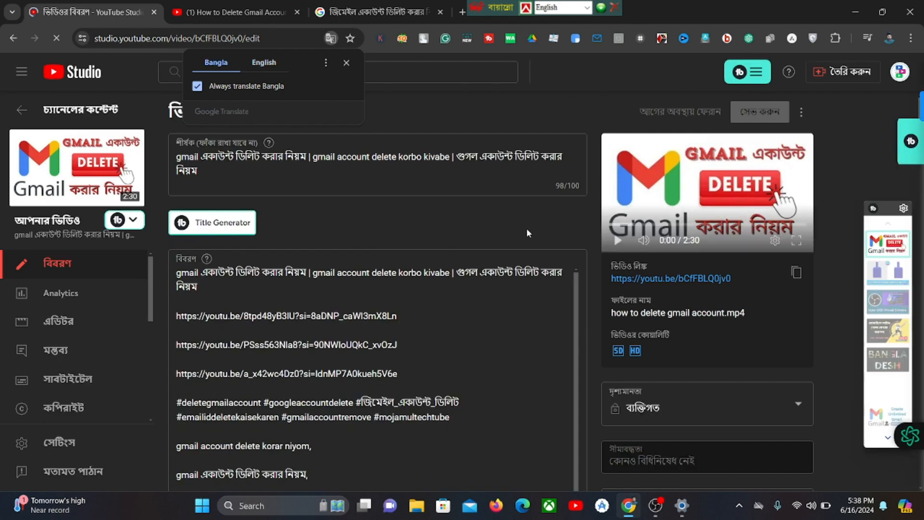
scroll(529, 224, down, 7)
scroll(566, 227, down, 15)
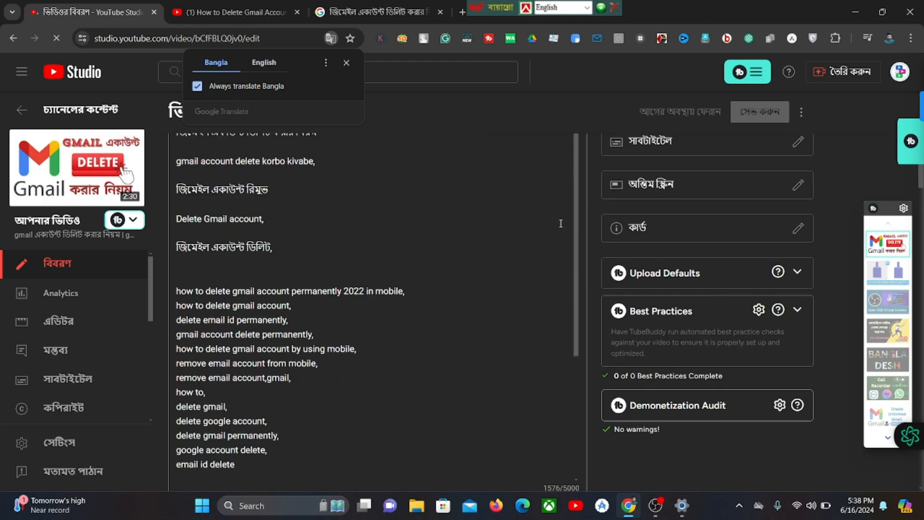
scroll(582, 227, down, 15)
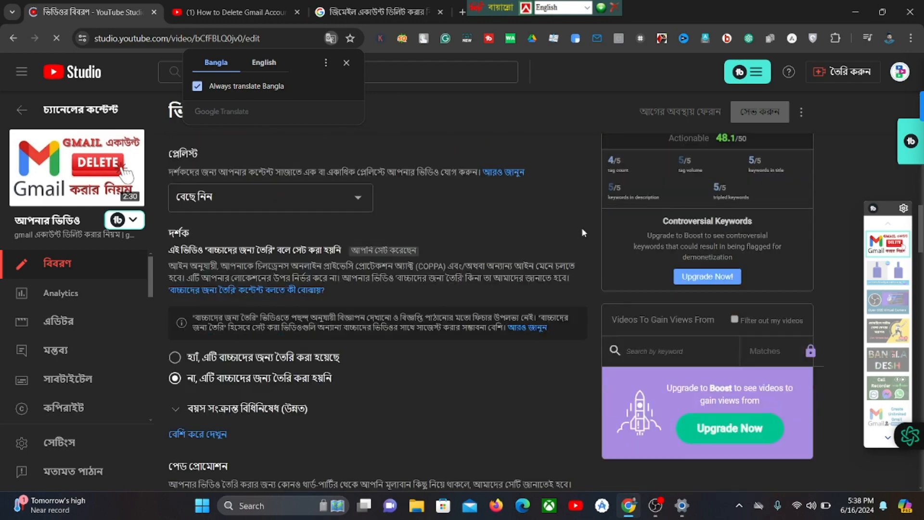
scroll(553, 226, down, 8)
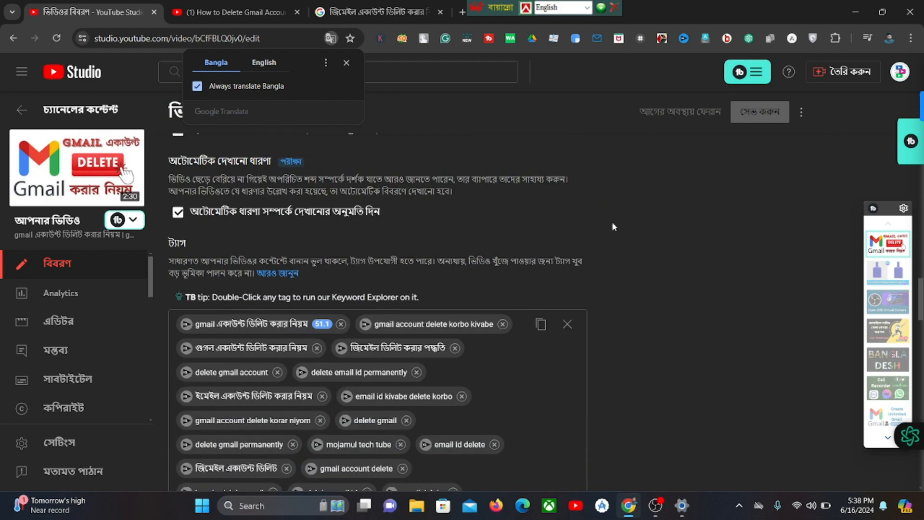
scroll(515, 248, down, 4)
scroll(524, 255, down, 6)
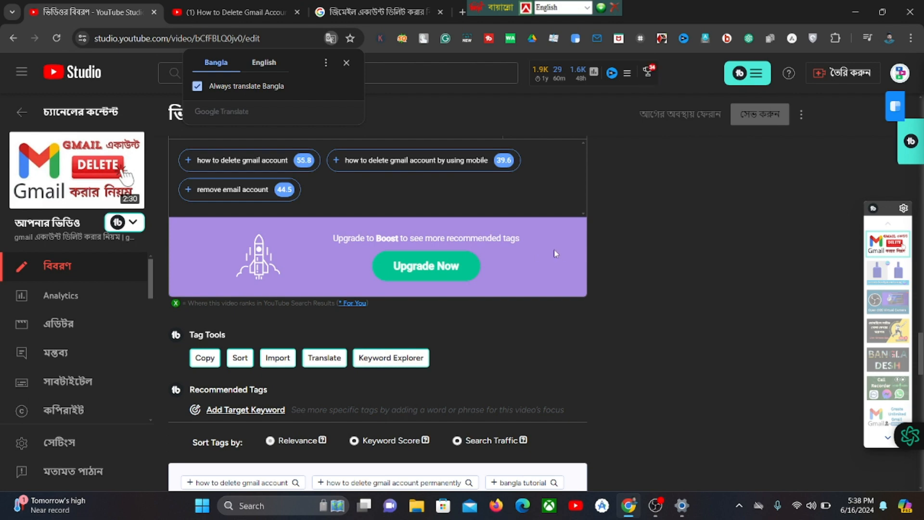
scroll(557, 252, down, 5)
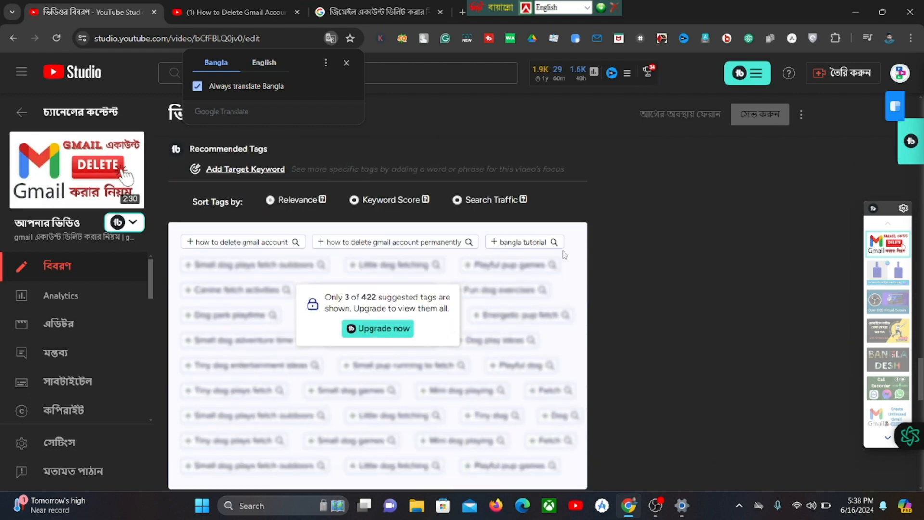
scroll(644, 182, up, 20)
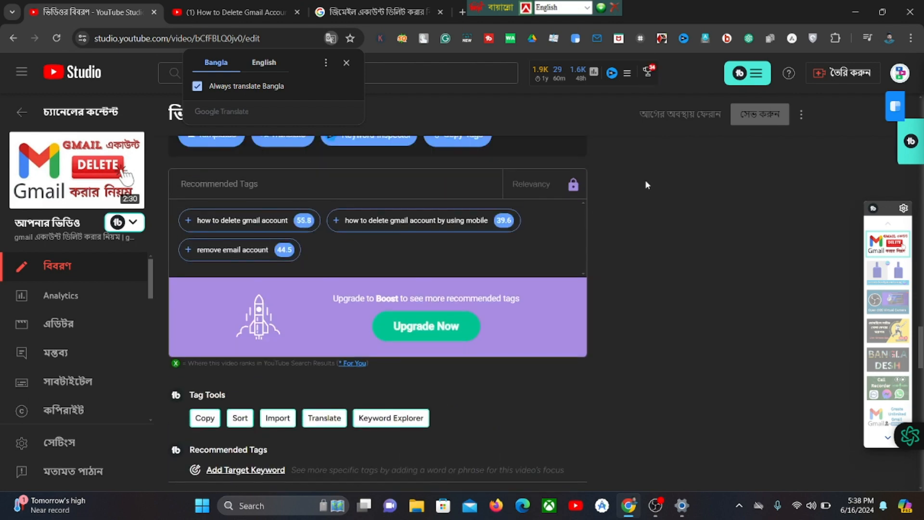
scroll(625, 193, up, 4)
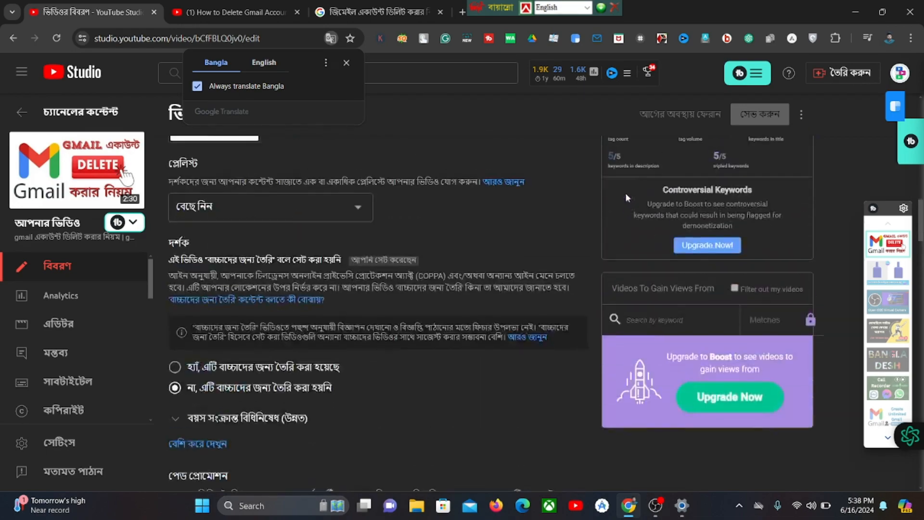
Review the video's tags, the vidIQ SEO score section and the keyword phrases listed in the description
scroll(446, 260, down, 3)
scroll(447, 262, down, 12)
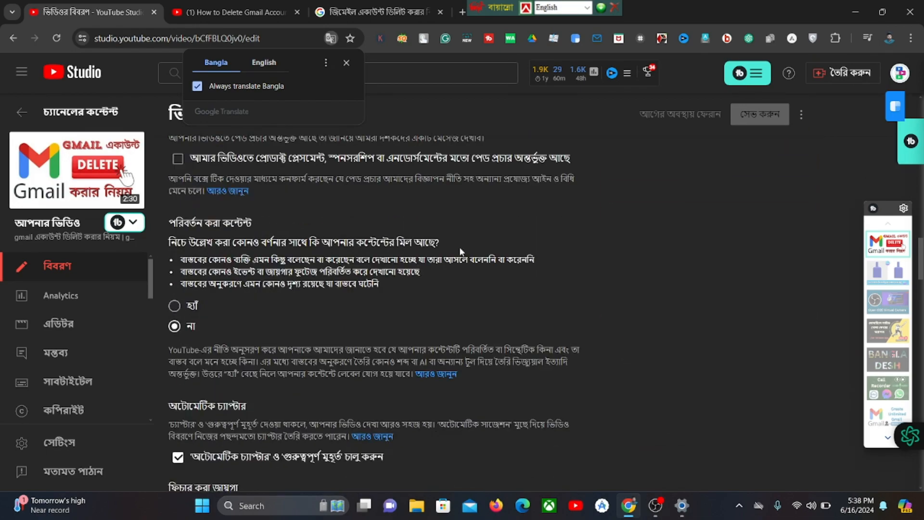
scroll(462, 245, down, 2)
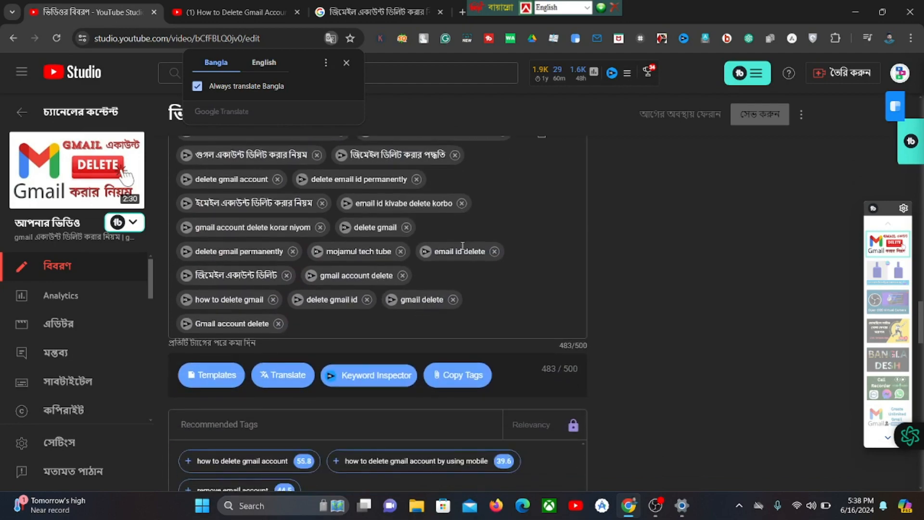
scroll(530, 278, up, 14)
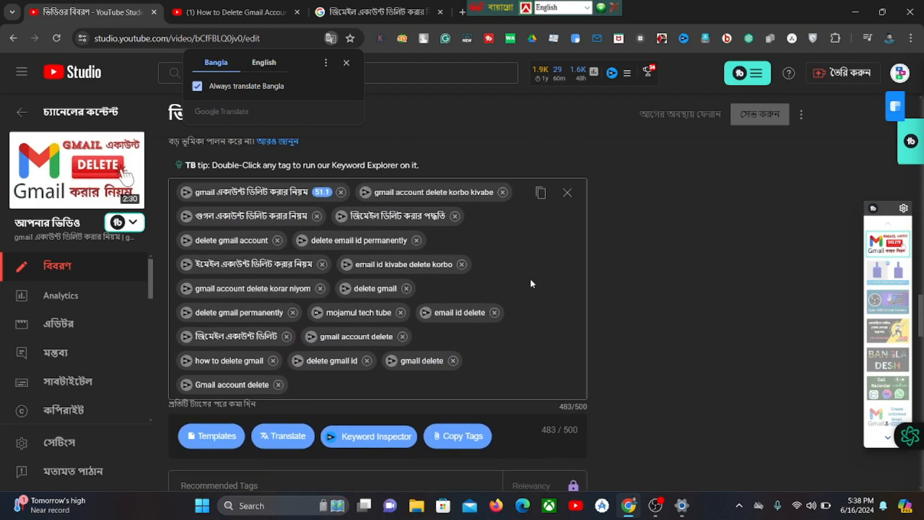
scroll(448, 258, up, 10)
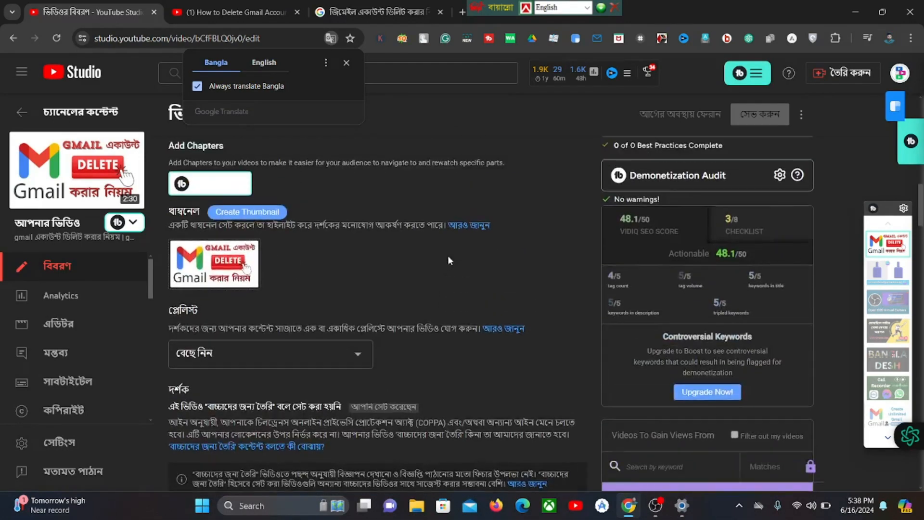
scroll(448, 261, up, 4)
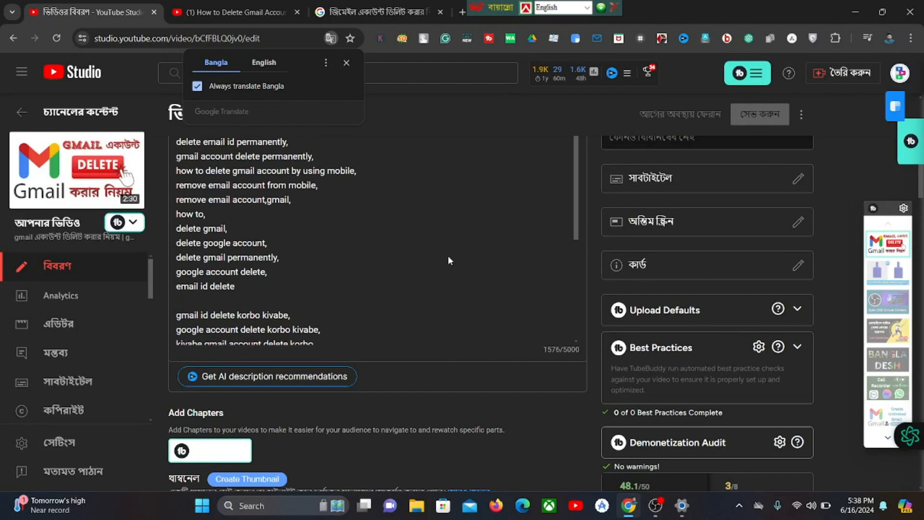
scroll(235, 222, up, 2)
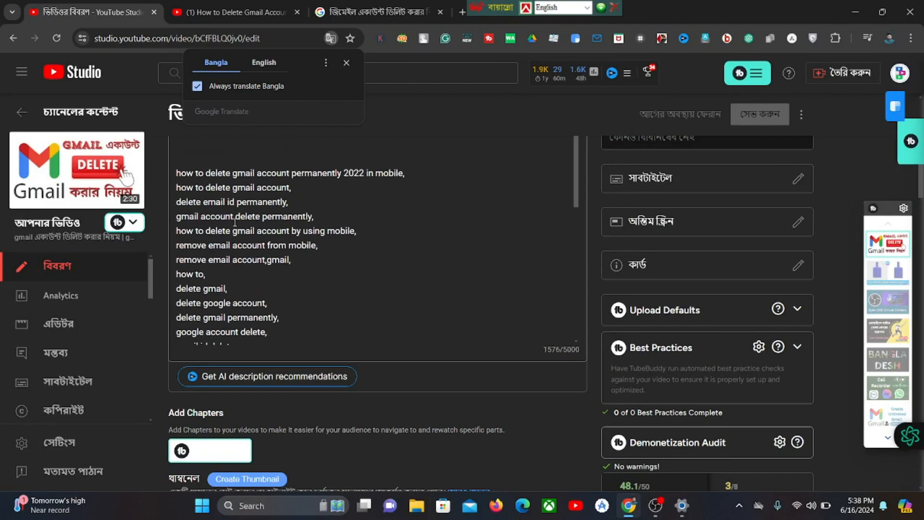
scroll(304, 227, up, 2)
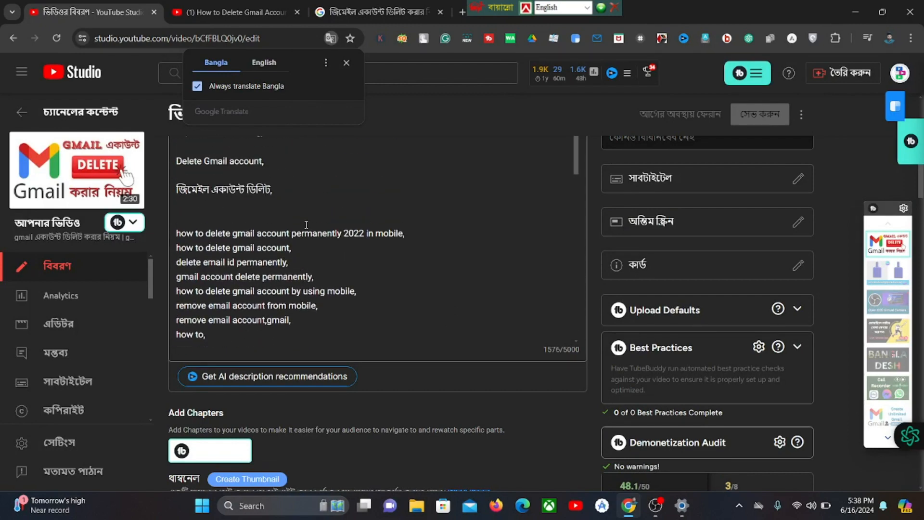
scroll(289, 229, up, 4)
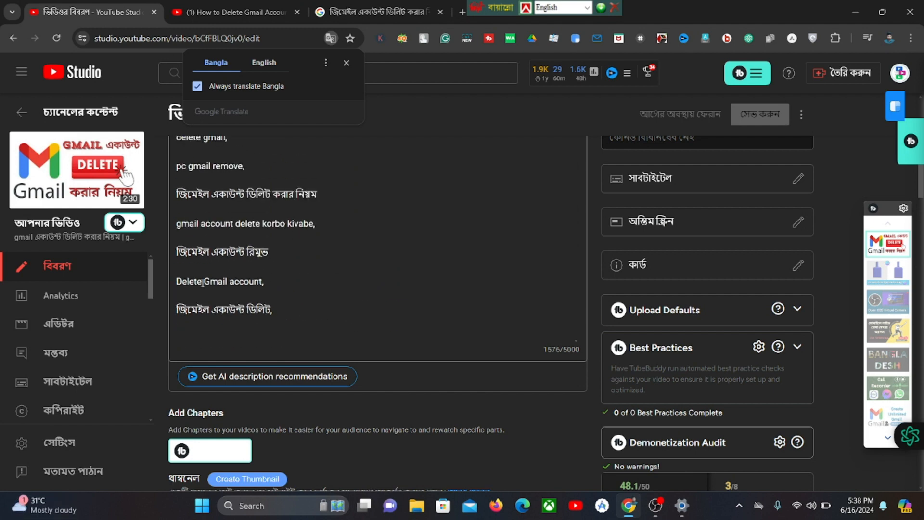
scroll(313, 254, up, 1)
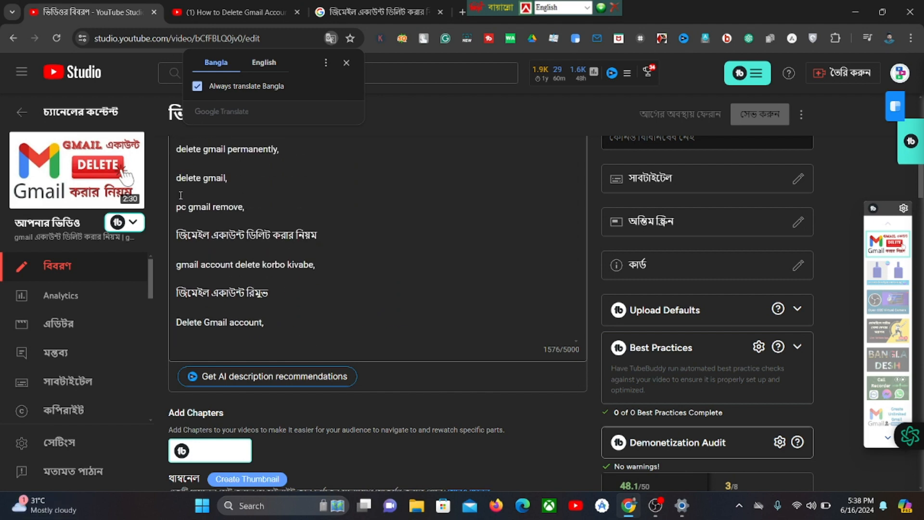
scroll(199, 206, up, 1)
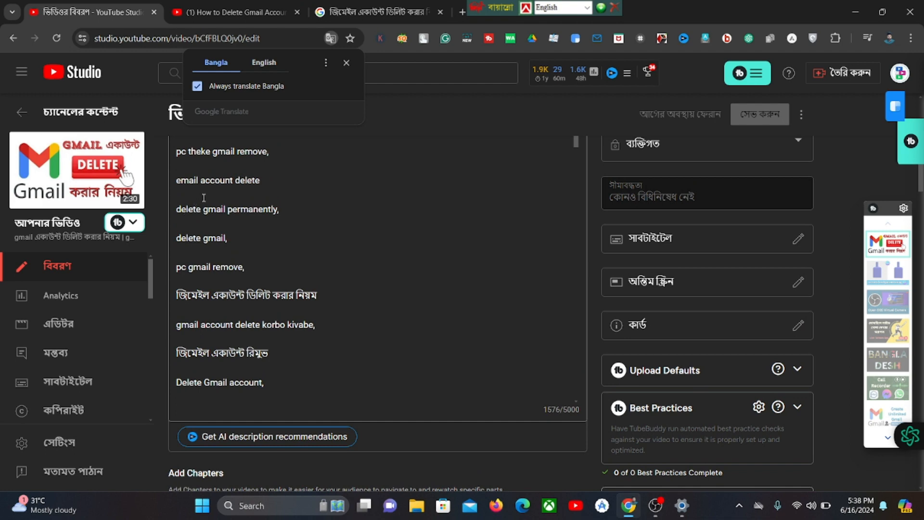
scroll(241, 186, up, 1)
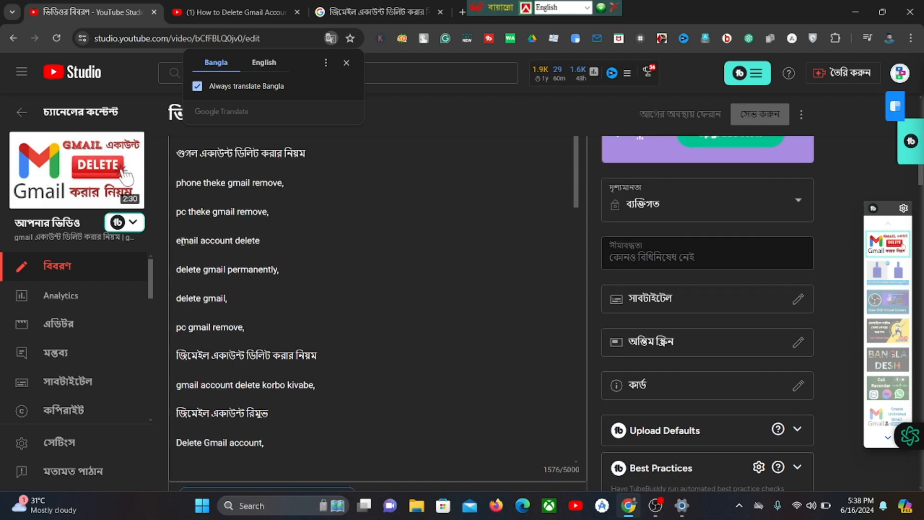
Search for the keyword "gmail delete" in the vidIQ Keyword Inspector
click(611, 73)
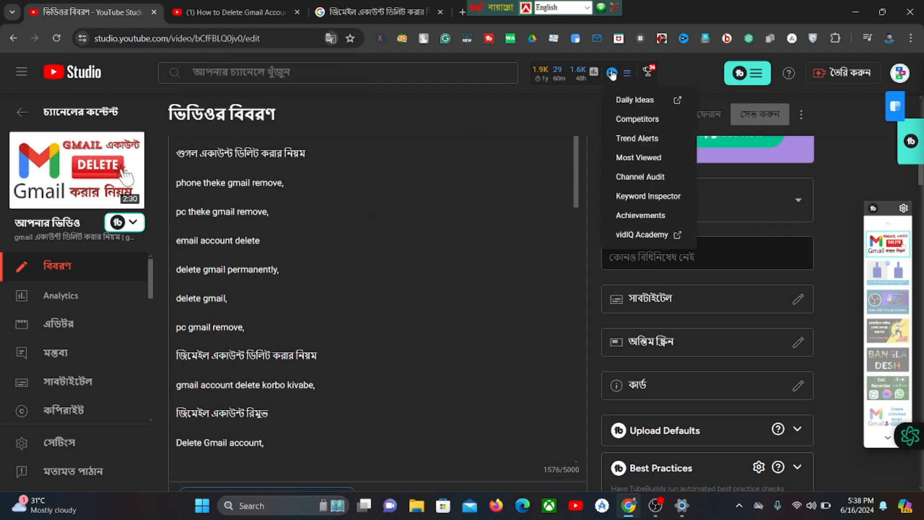
click(652, 197)
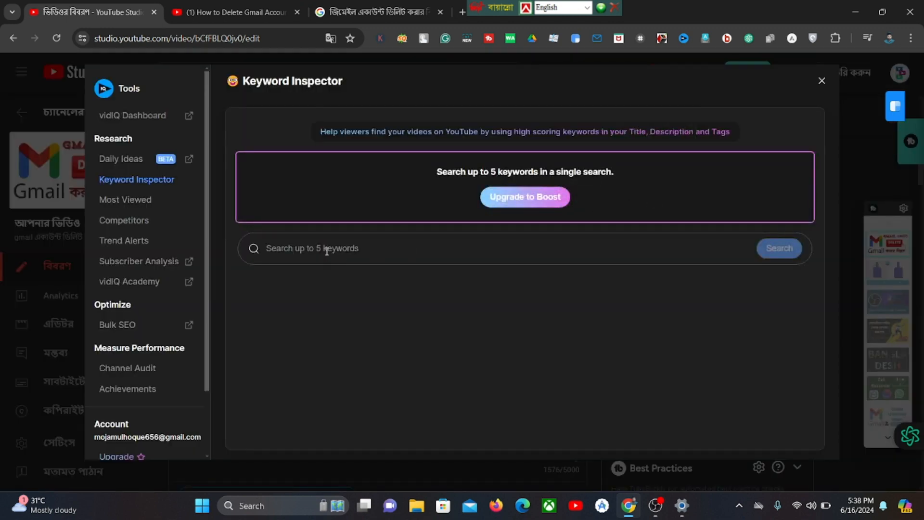
text(gmail)
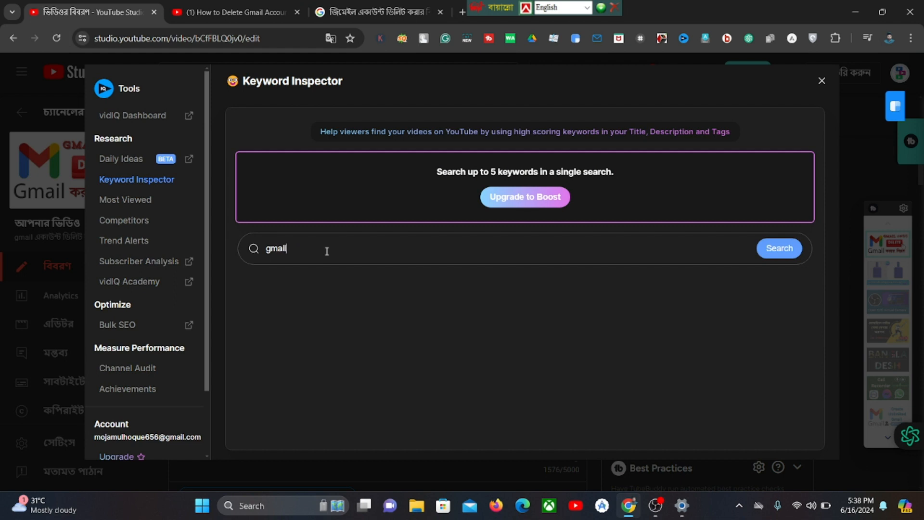
text( delete)
click(780, 259)
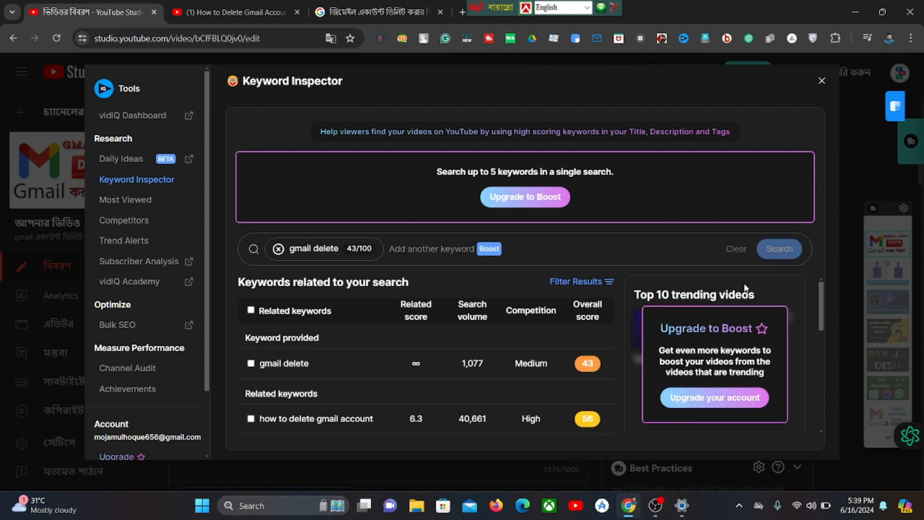
Examine the search volume, competition and overall score of "gmail delete" and its related keywords, and close the Keyword Inspector
scroll(505, 327, down, 1)
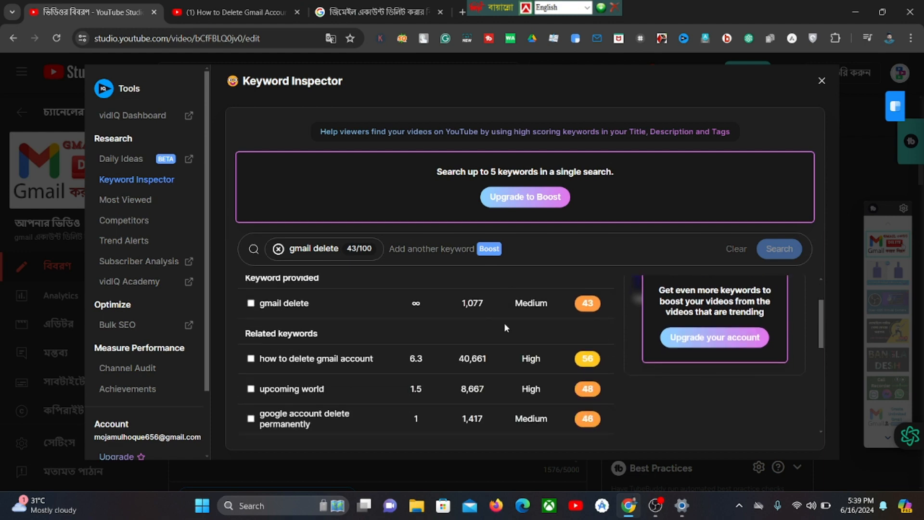
scroll(303, 382, down, 1)
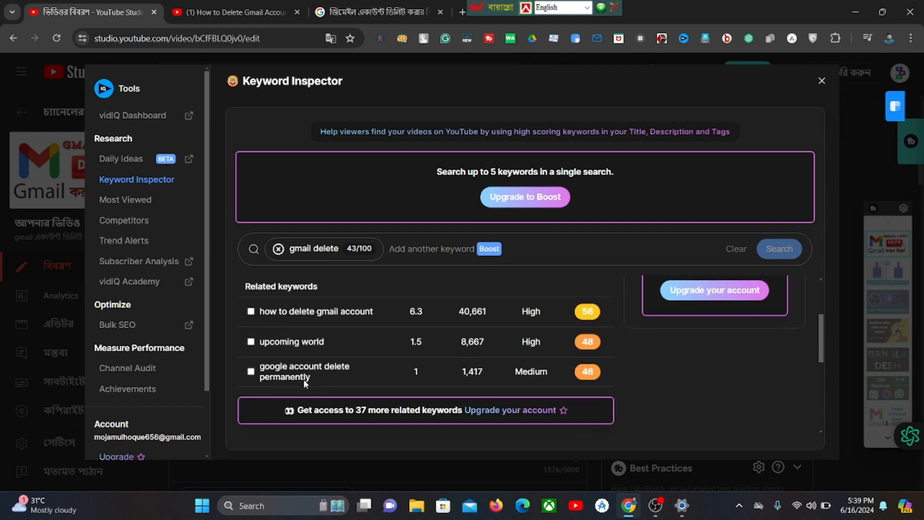
scroll(346, 373, up, 1)
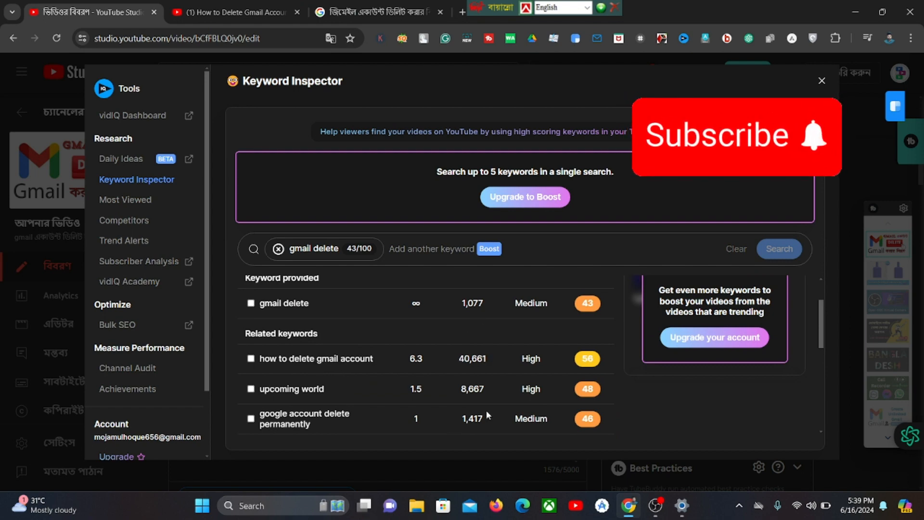
mouse_move(539, 360)
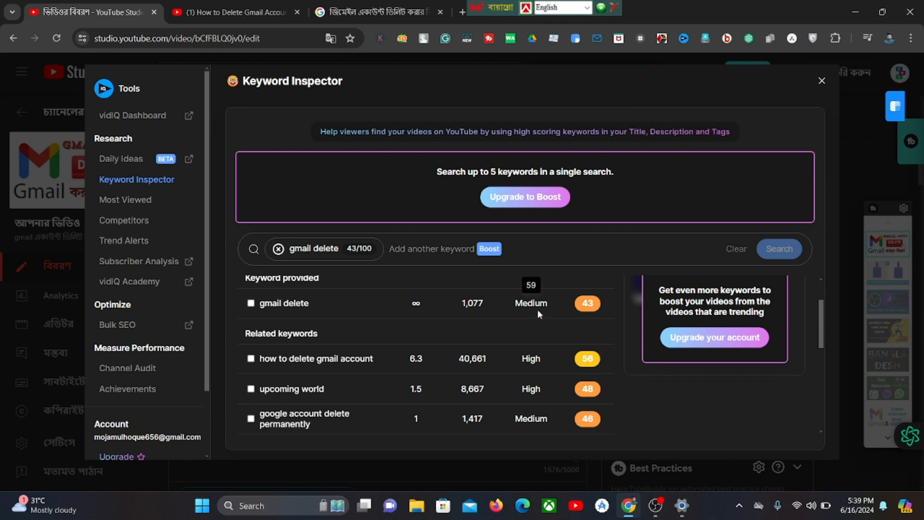
scroll(395, 344, down, 1)
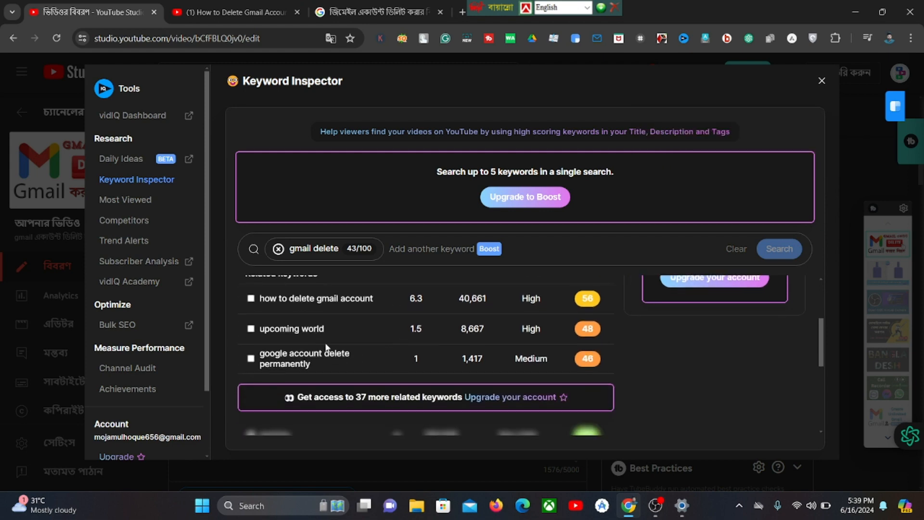
scroll(313, 336, up, 2)
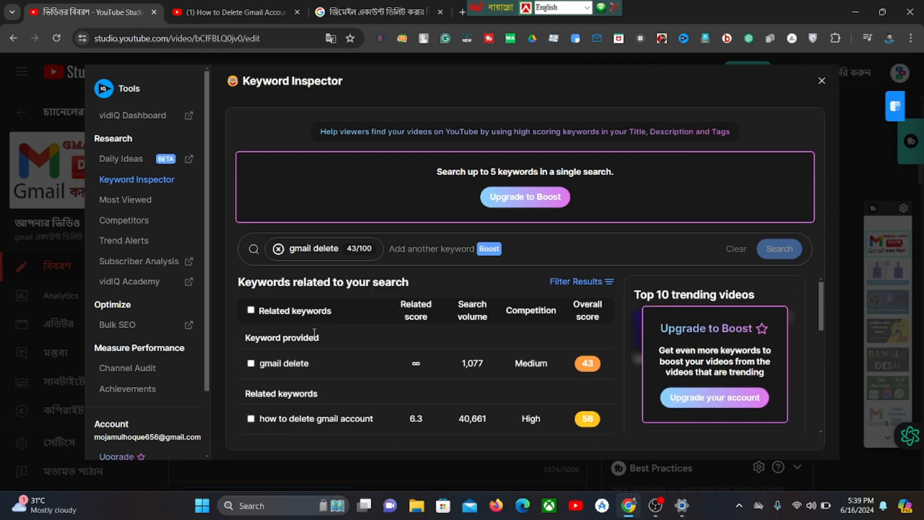
click(278, 250)
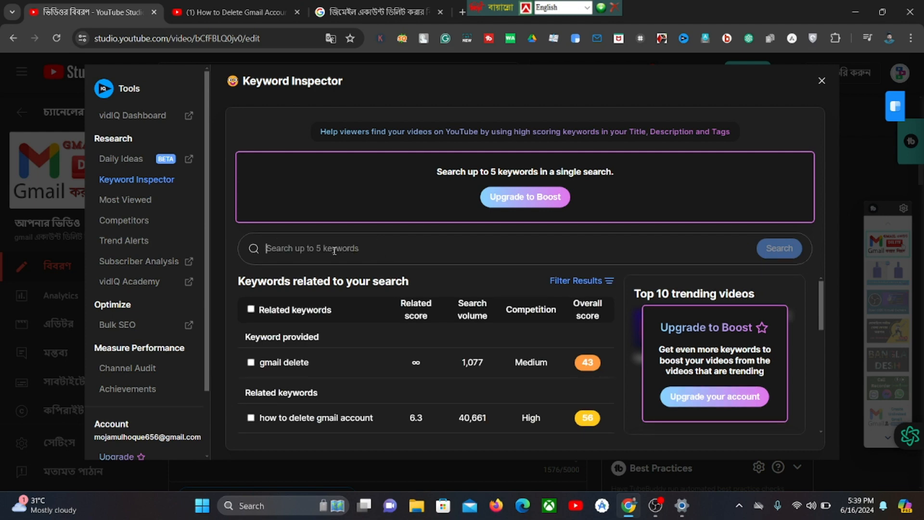
click(821, 82)
Copy the phrase "delete email id" from the description and search for it in the Keyword Inspector
scroll(345, 317, down, 3)
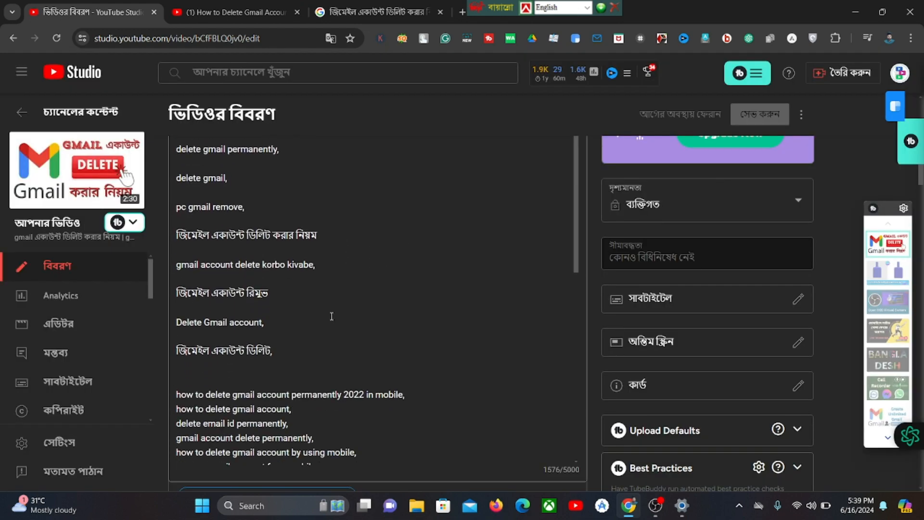
scroll(332, 317, down, 2)
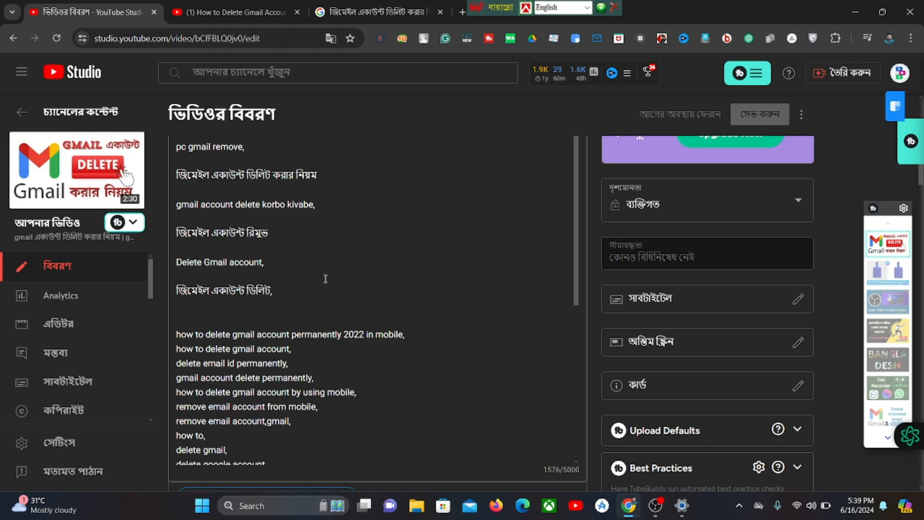
scroll(325, 279, down, 4)
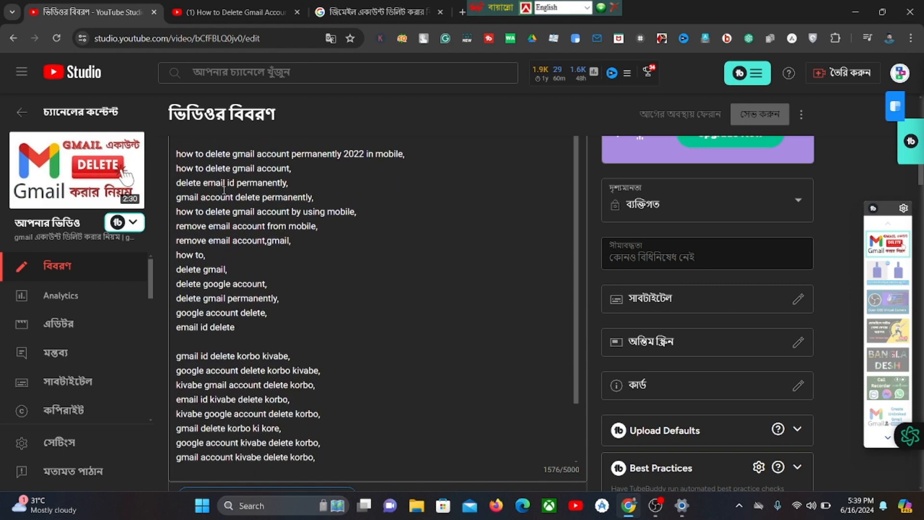
drag(178, 182, 235, 184)
right_click(207, 183)
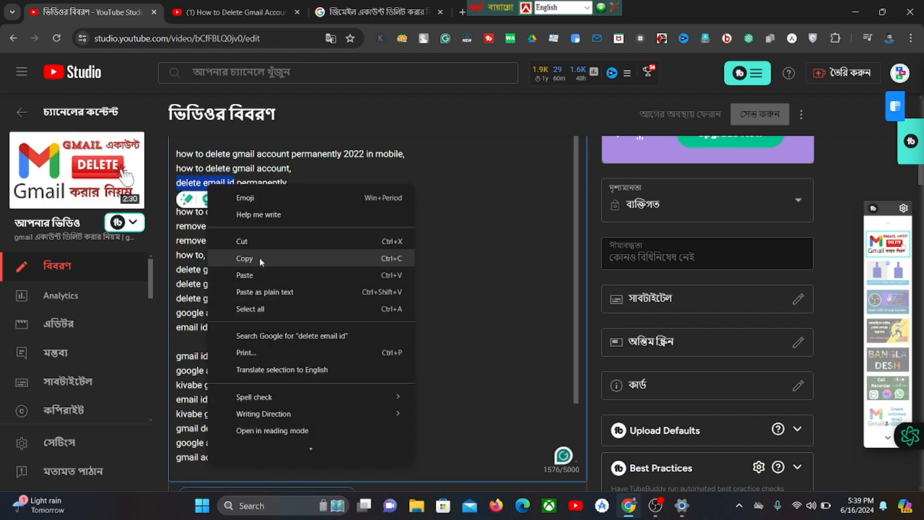
click(255, 257)
click(612, 73)
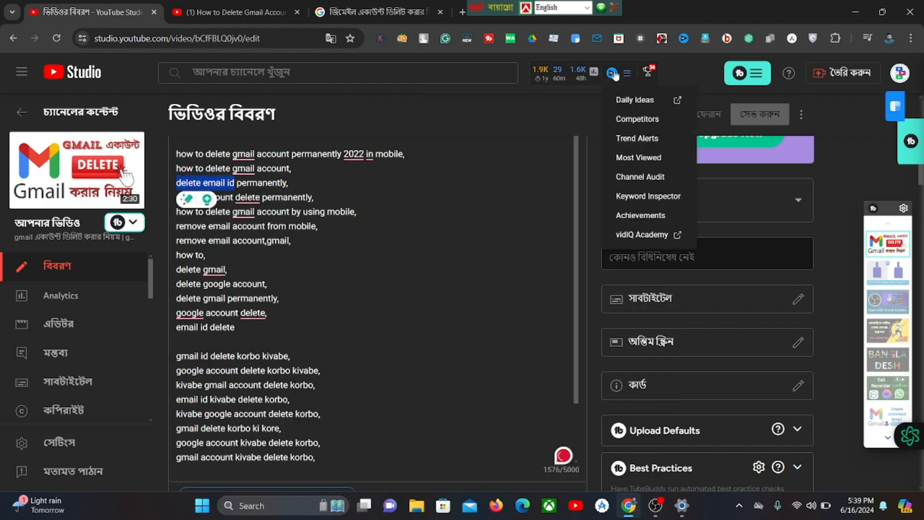
click(644, 196)
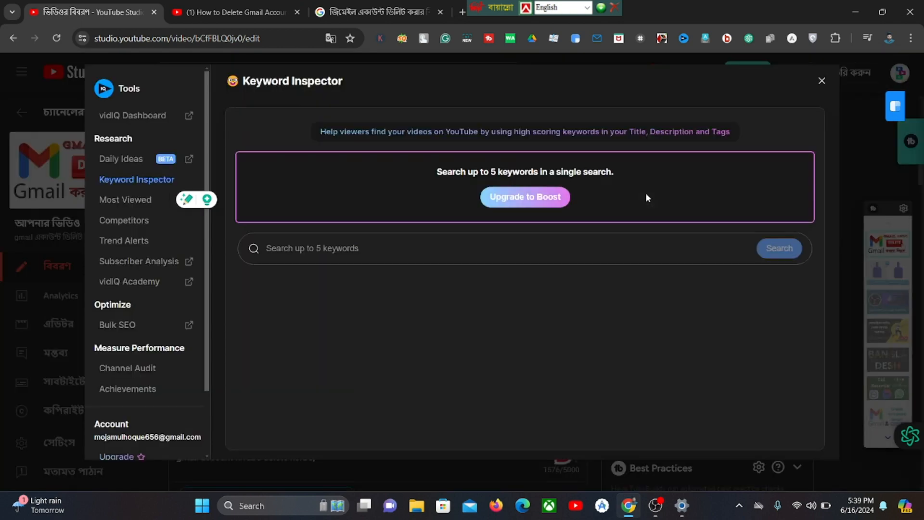
right_click(308, 249)
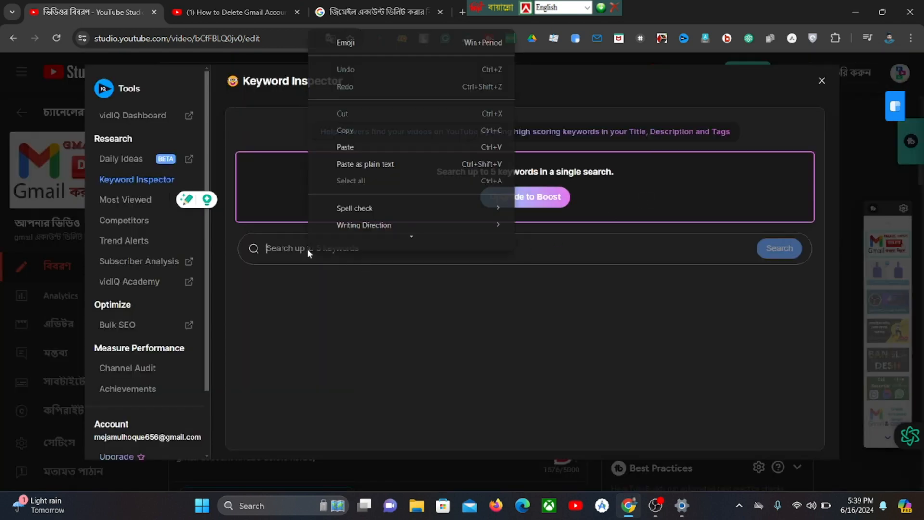
click(358, 137)
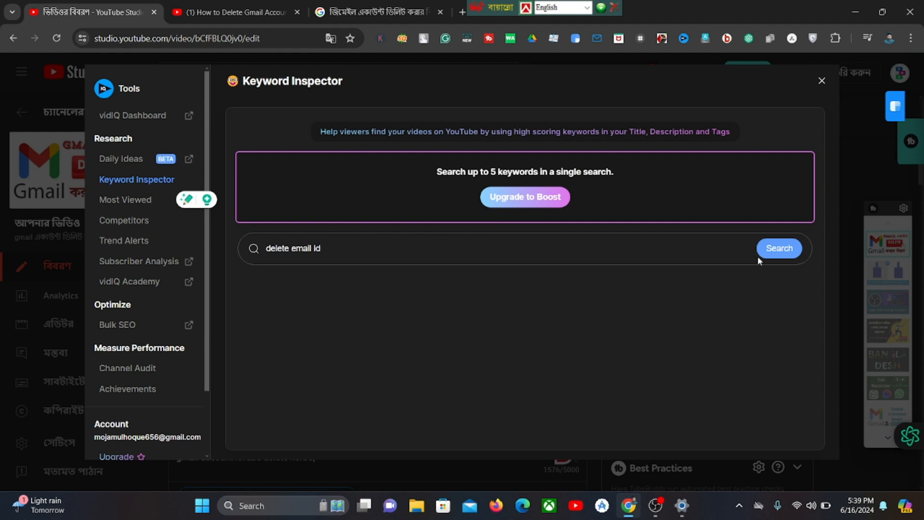
click(775, 252)
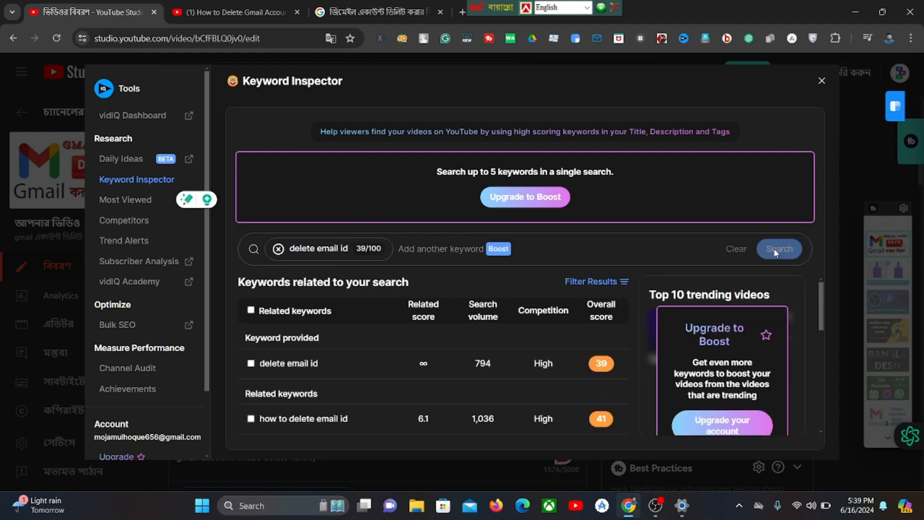
Compare the scores of "delete email id" and its related keywords, close the Keyword Inspector and return to the end of the description
scroll(570, 309, down, 1)
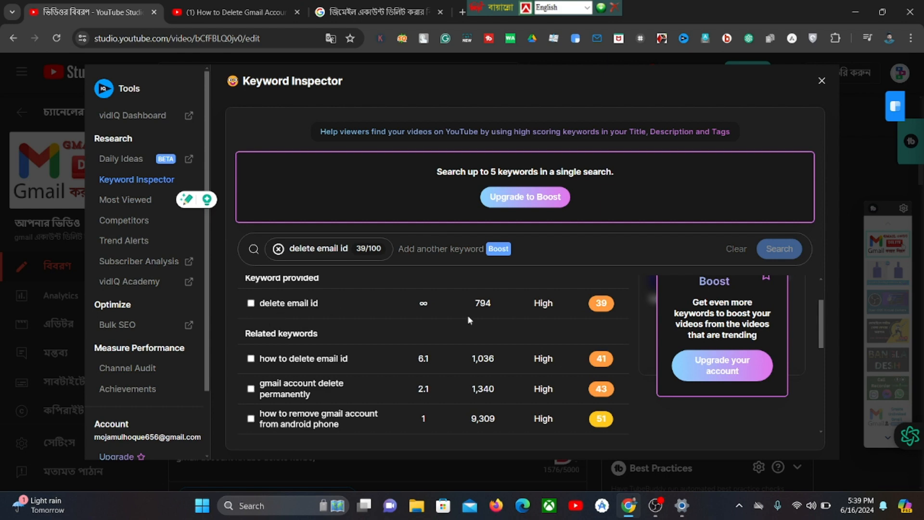
scroll(465, 318, up, 1)
scroll(454, 328, down, 1)
scroll(450, 323, down, 2)
scroll(378, 322, up, 1)
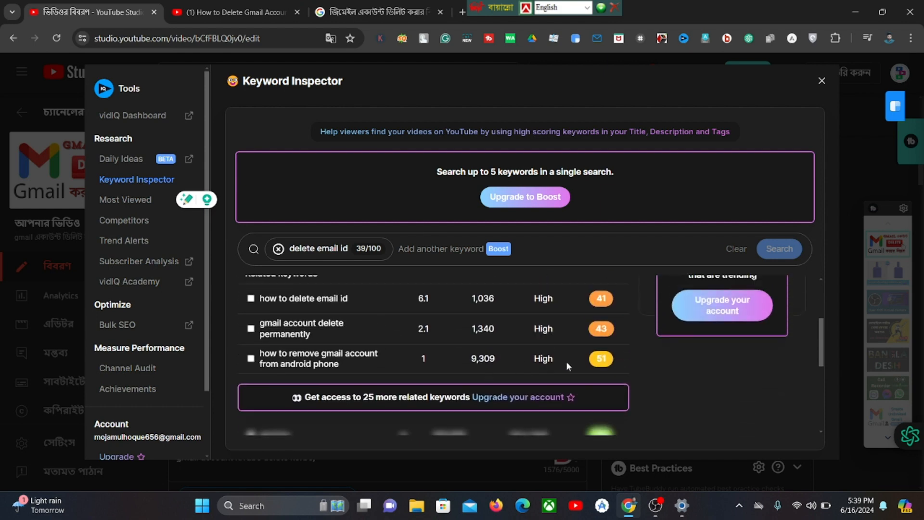
mouse_move(539, 323)
click(822, 81)
scroll(402, 214, down, 3)
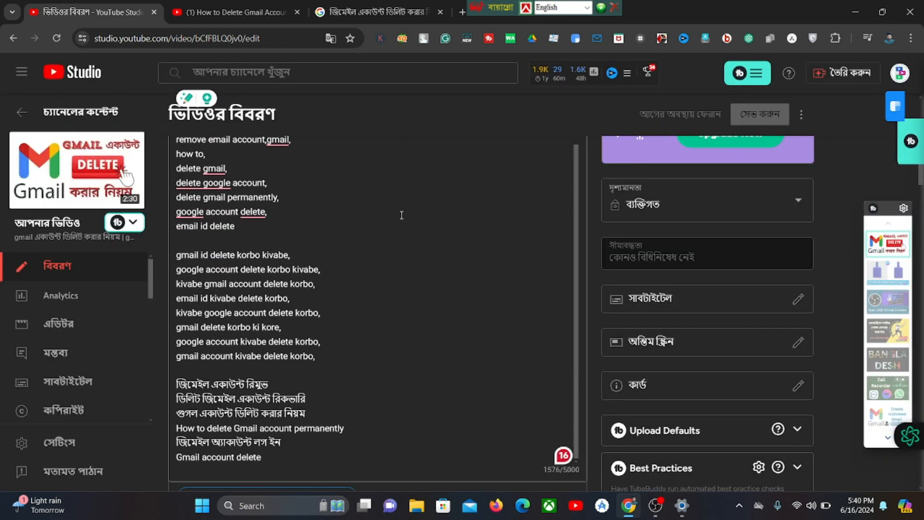
scroll(354, 208, down, 3)
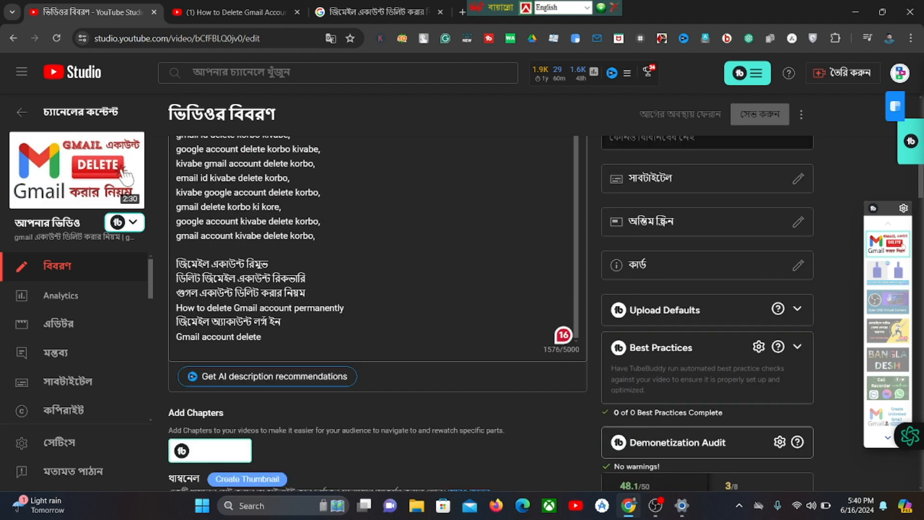
Delete the line "জিমেইল অ্যাকাউন্ট লগ ইন" and its line break from the end of the description
drag(287, 319, 176, 321)
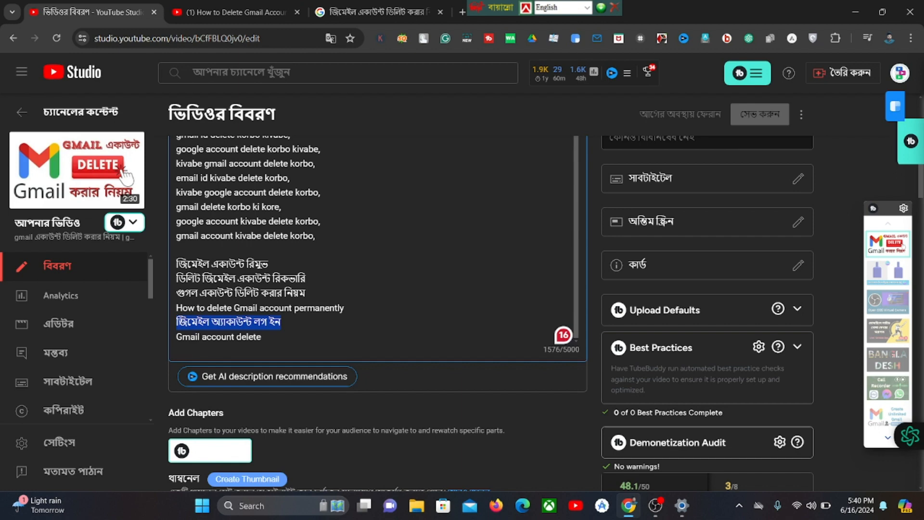
key(BackSpace)
key(BackSpace)
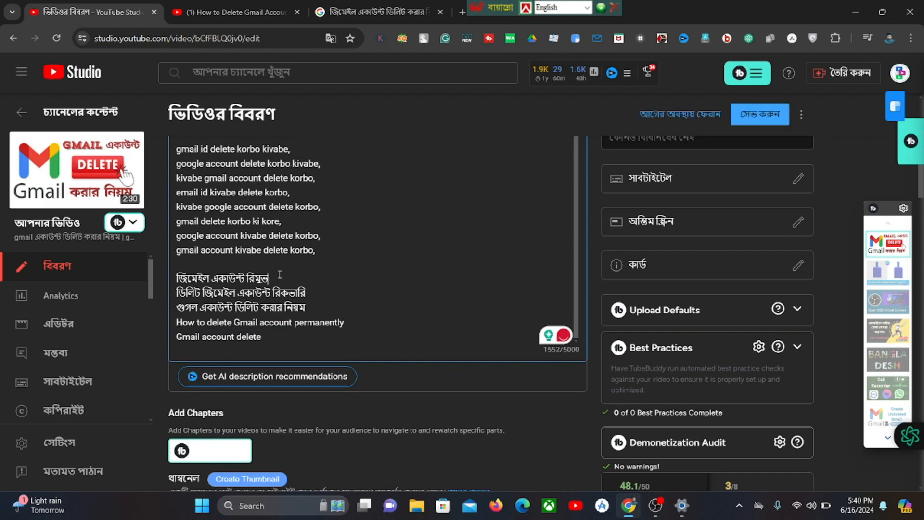
Try to add the description phrase "জিমেইল একাউন্ট রিমুভ" as a video tag
drag(176, 278, 278, 276)
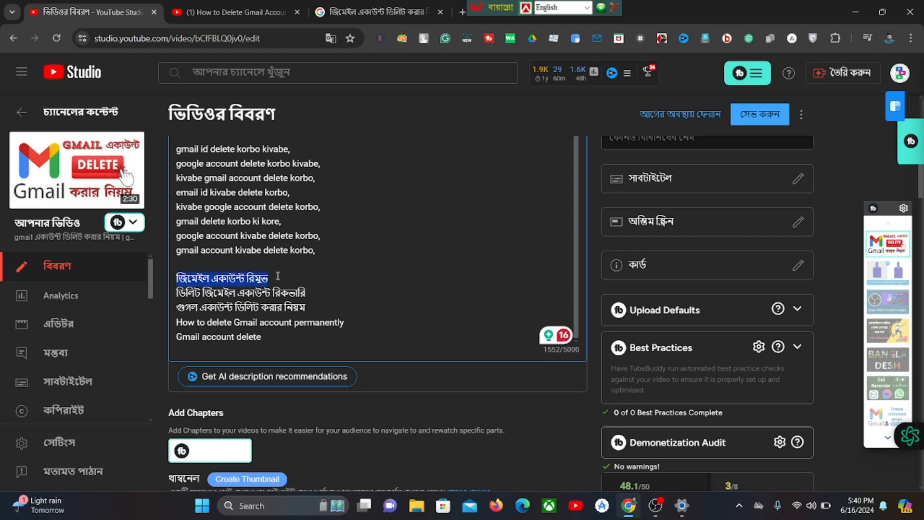
right_click(246, 279)
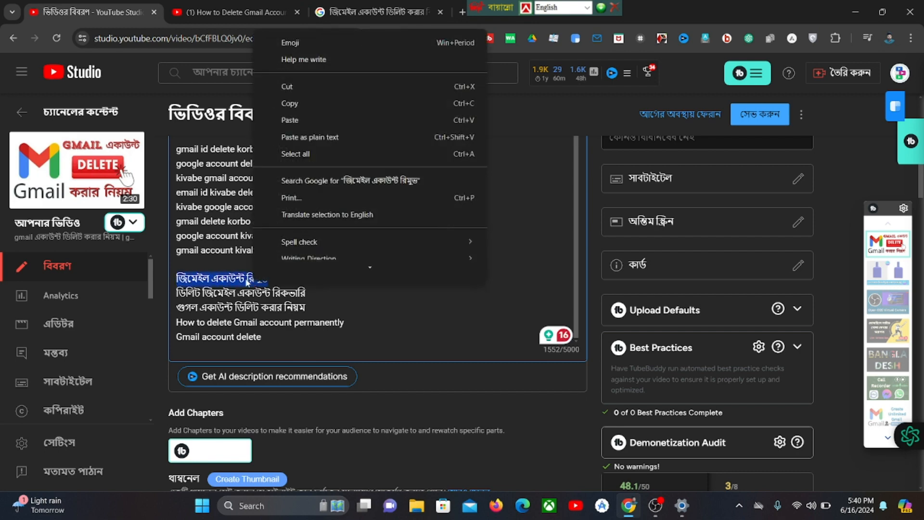
click(313, 108)
click(410, 263)
scroll(450, 265, down, 5)
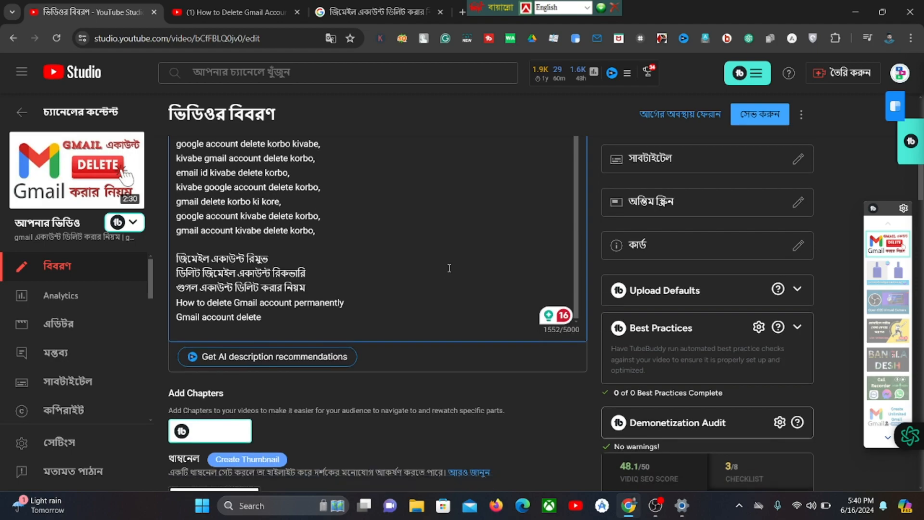
scroll(486, 275, down, 20)
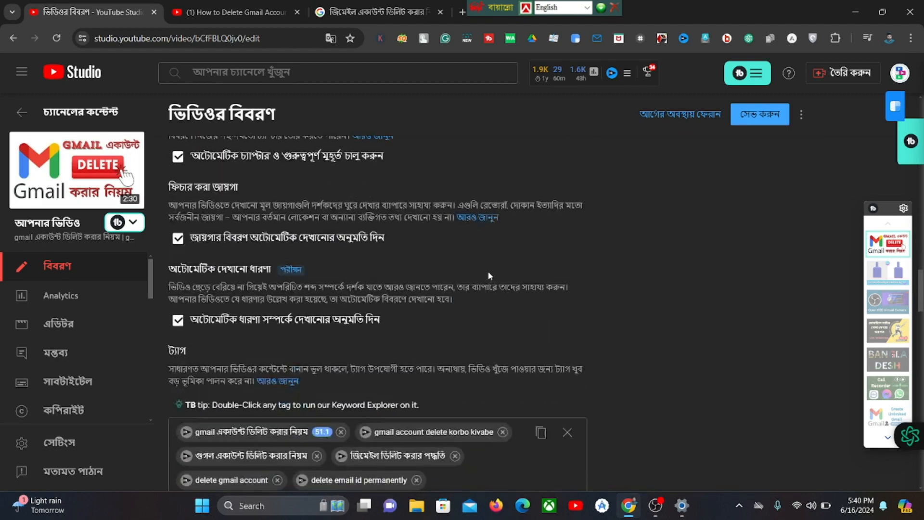
scroll(487, 270, down, 2)
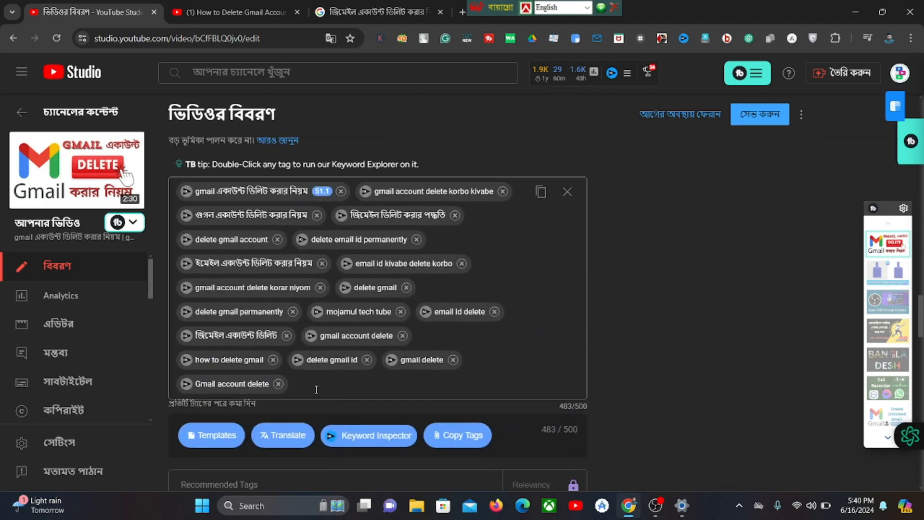
right_click(315, 388)
click(376, 124)
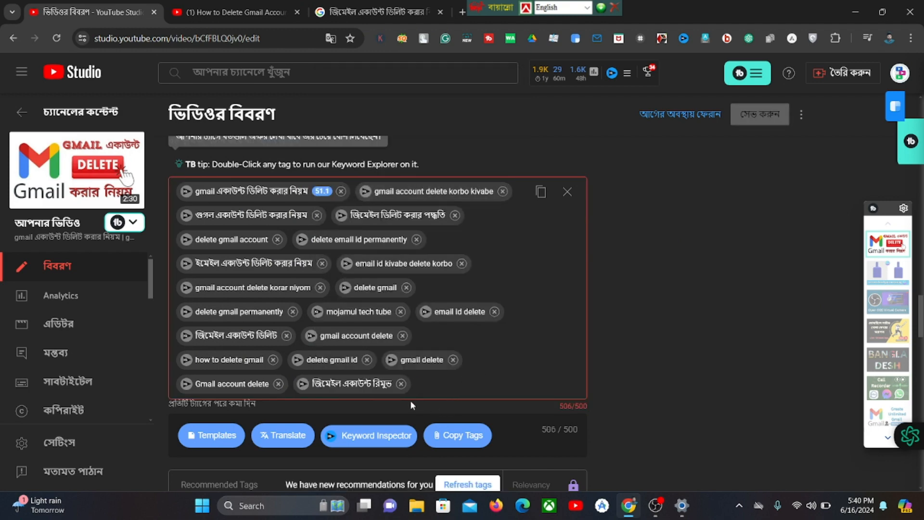
click(401, 383)
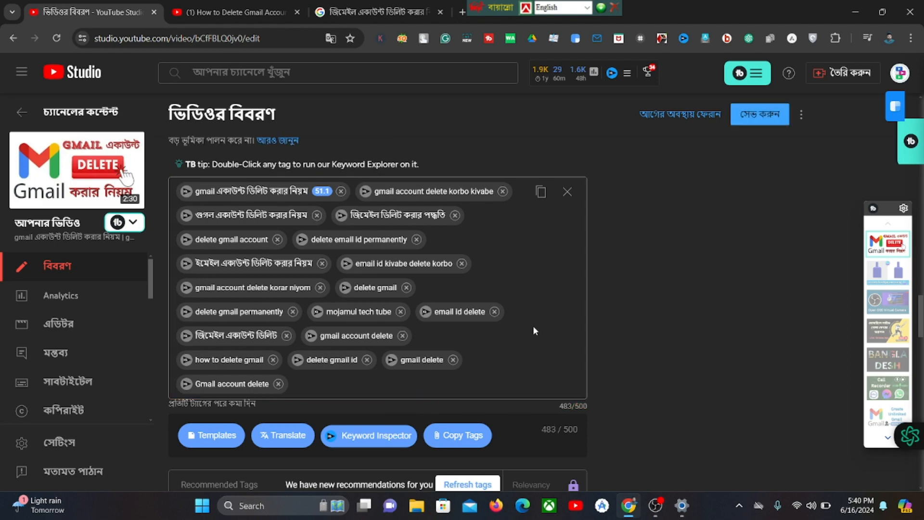
Add the suggested tag "remove gmail" to the end of the video's tag list
scroll(533, 326, up, 20)
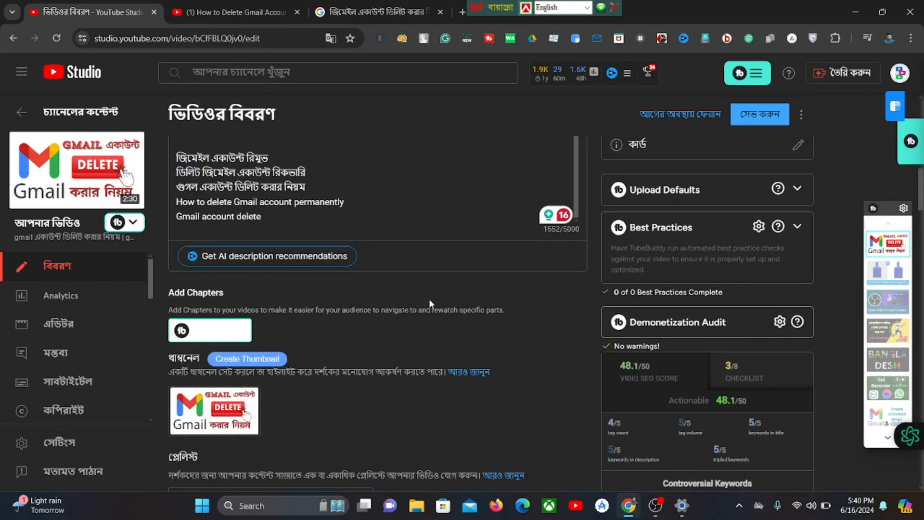
scroll(429, 299, up, 3)
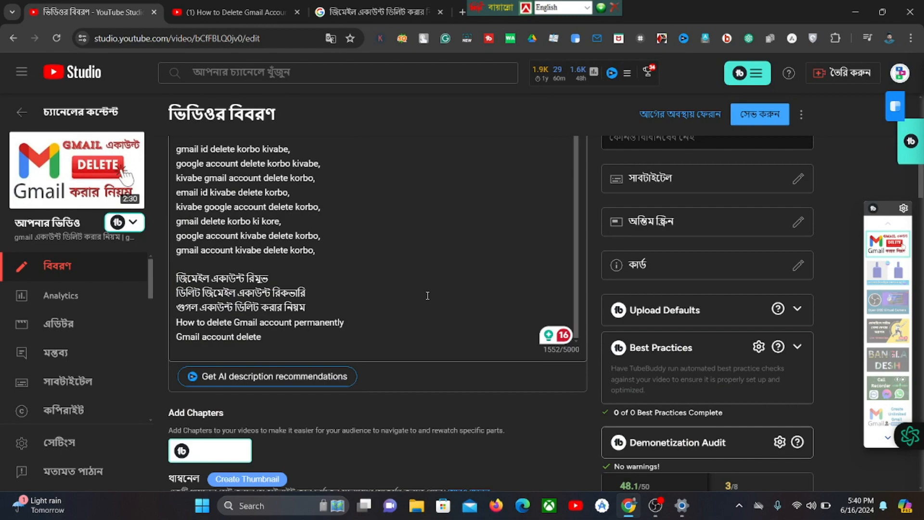
scroll(427, 295, up, 1)
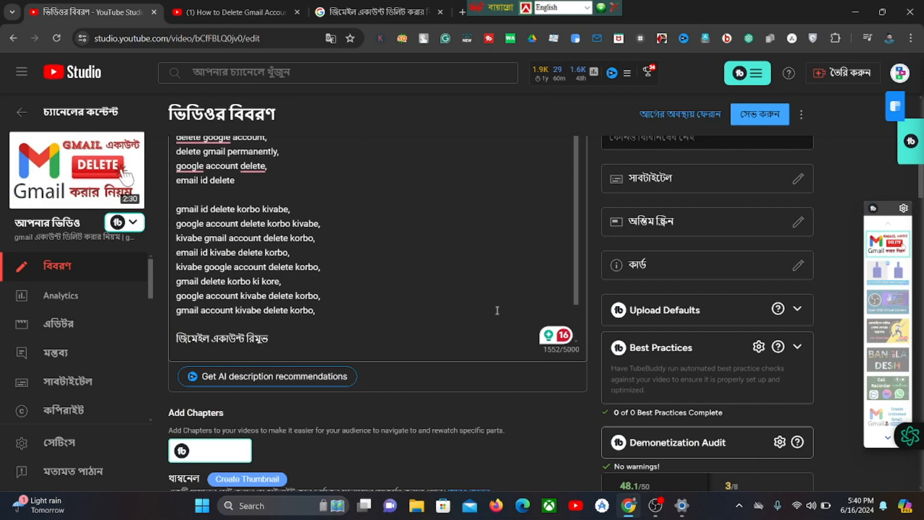
scroll(497, 311, down, 15)
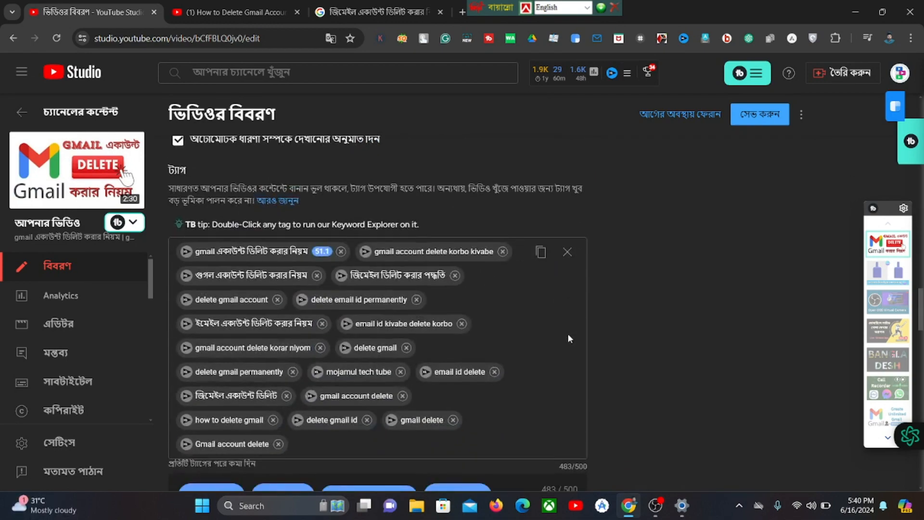
scroll(569, 339, down, 1)
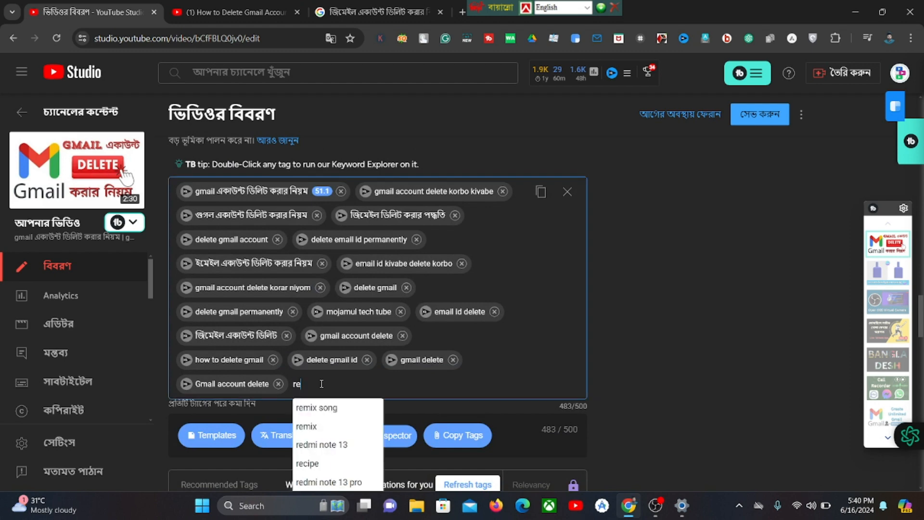
text(move)
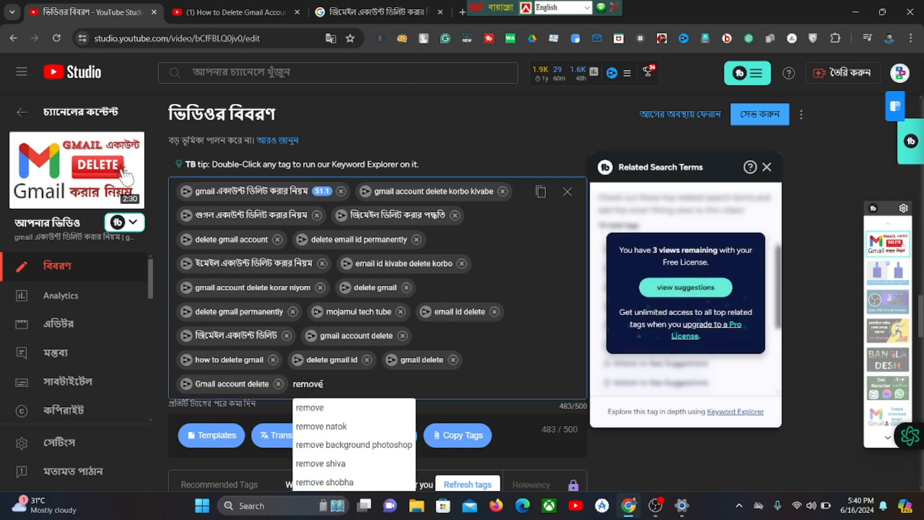
text( gm)
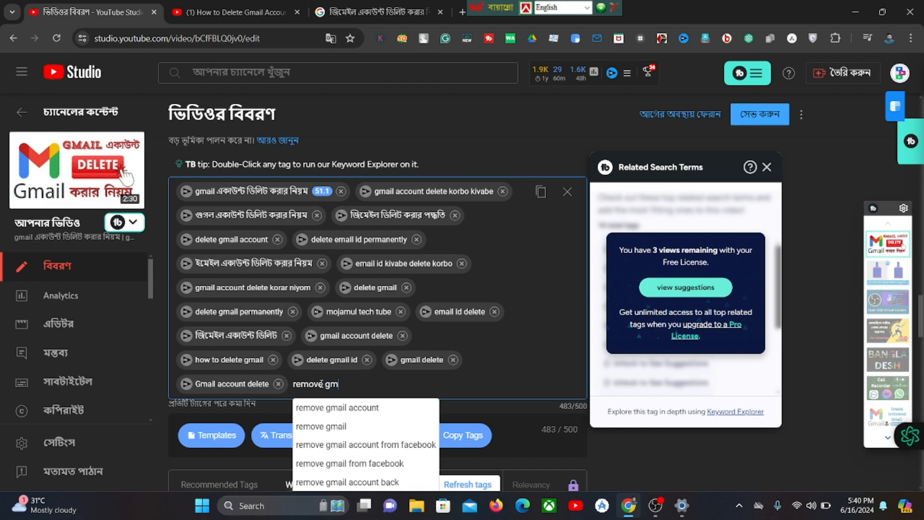
key(Down)
key(Down)
key(Return)
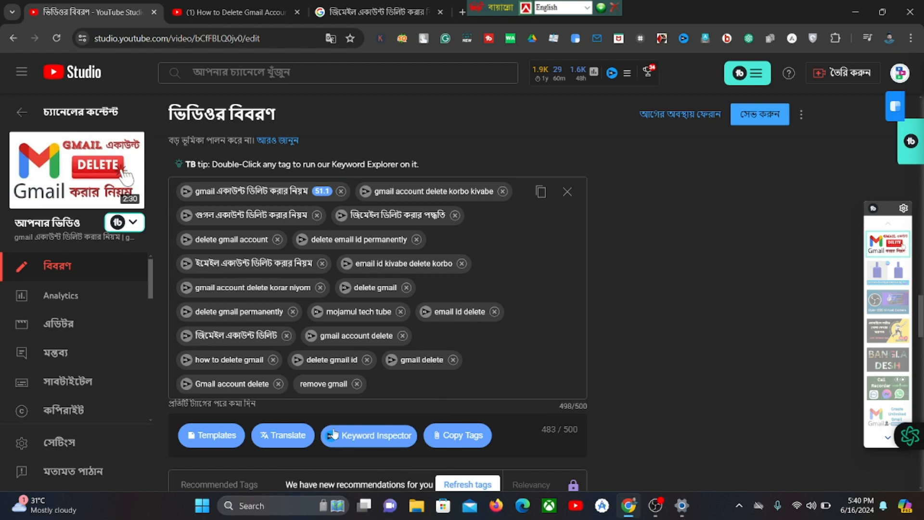
scroll(669, 339, up, 7)
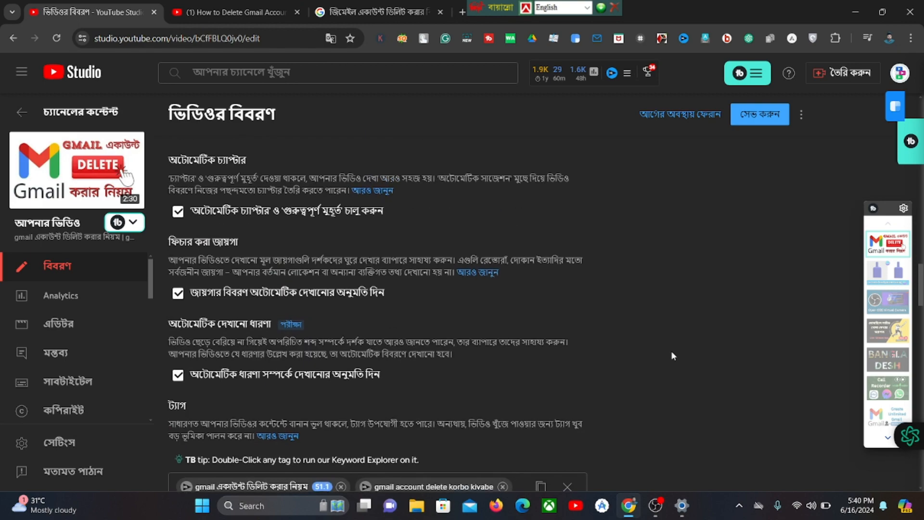
scroll(671, 350, down, 5)
scroll(668, 355, down, 1)
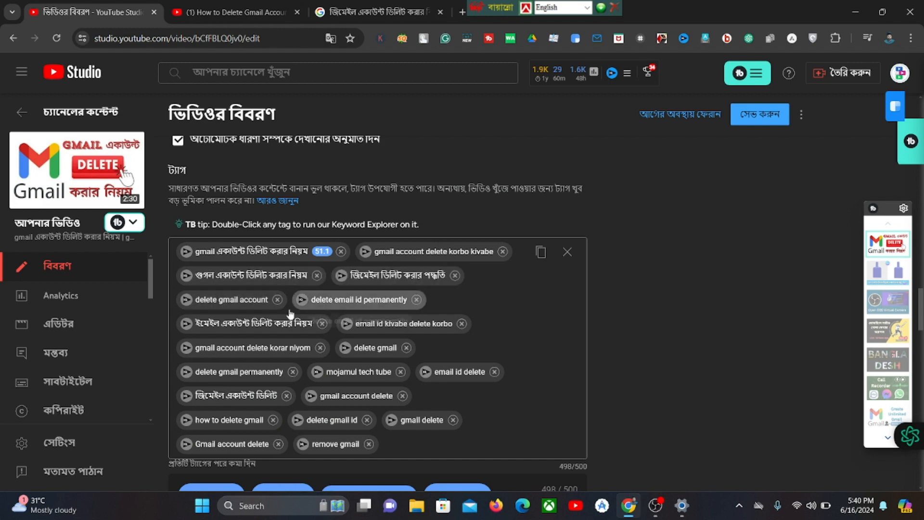
drag(318, 348, 337, 355)
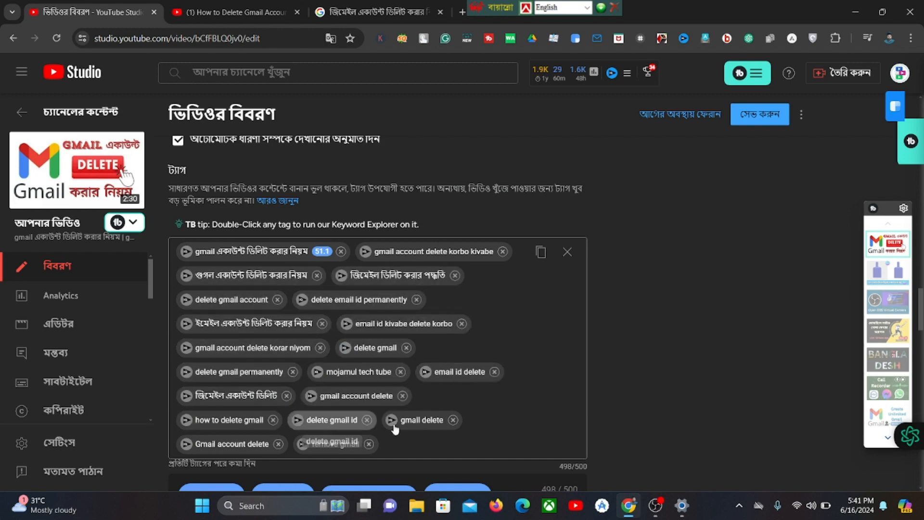
Put "gmail," on its own line after "remove email account," in the description and add a comma after "email id delete"
scroll(654, 347, up, 15)
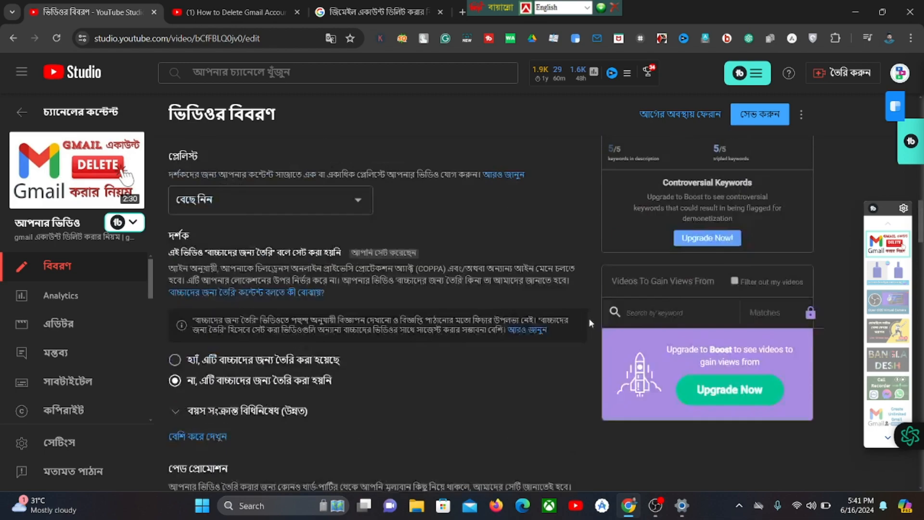
scroll(583, 314, up, 10)
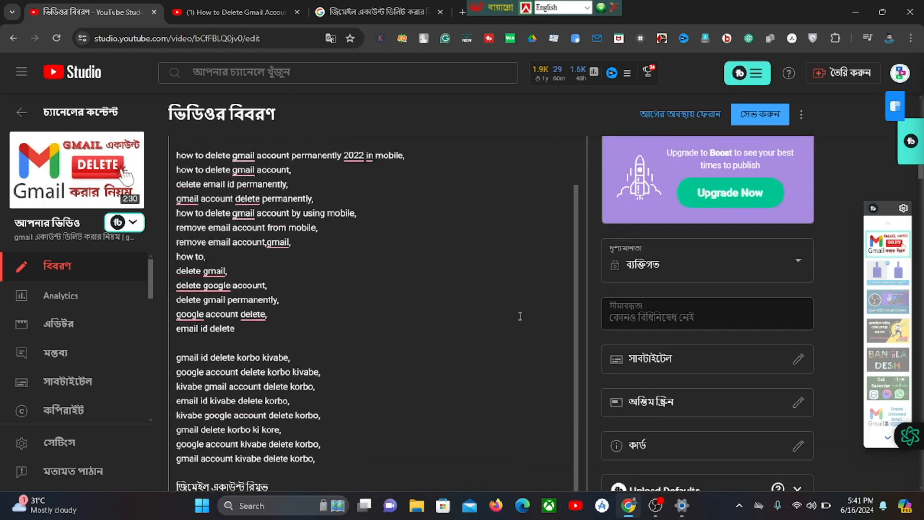
scroll(503, 302, up, 3)
scroll(503, 301, down, 8)
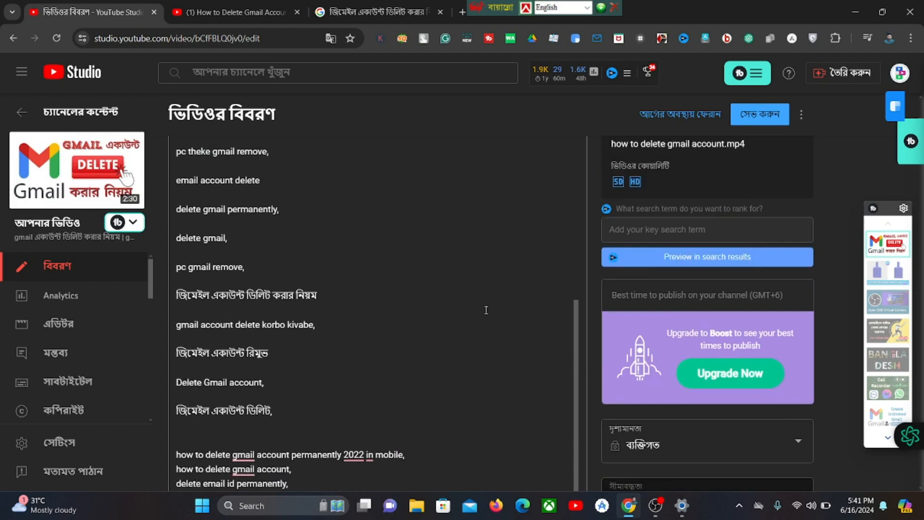
scroll(385, 332, down, 3)
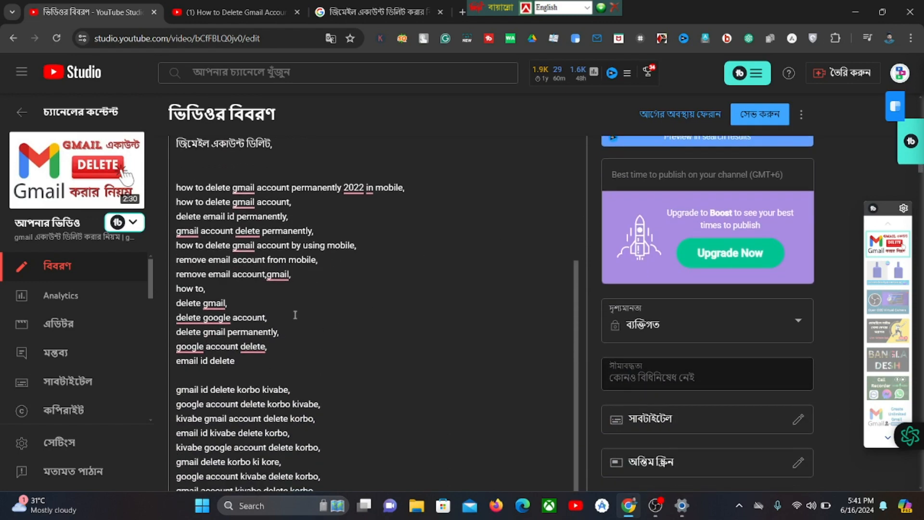
scroll(333, 301, down, 2)
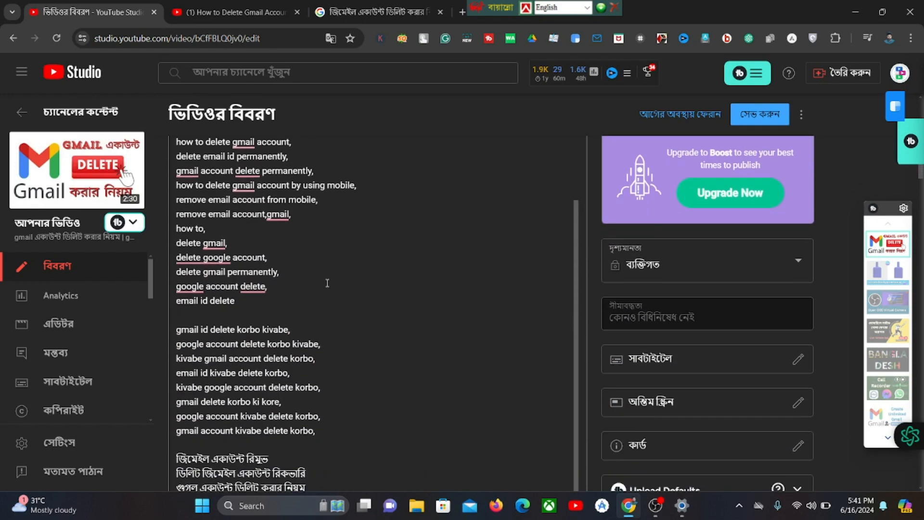
click(267, 214)
key(Return)
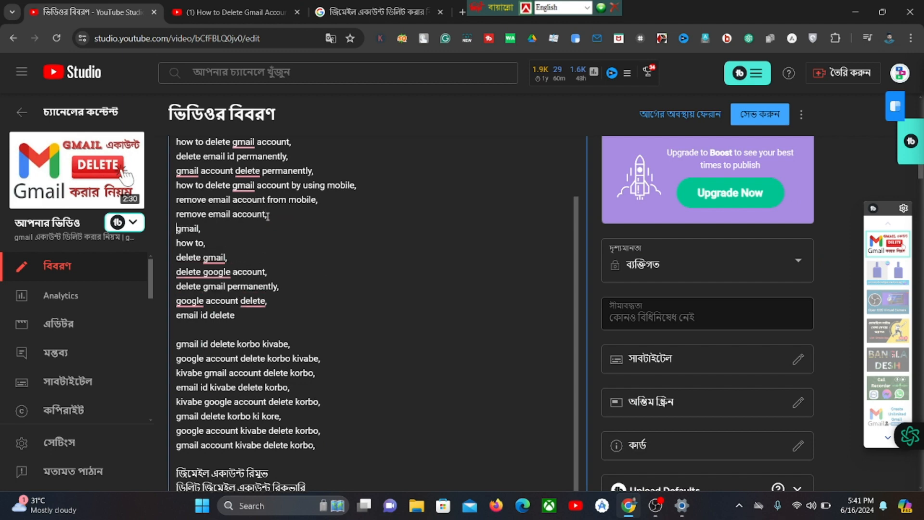
scroll(310, 249, down, 1)
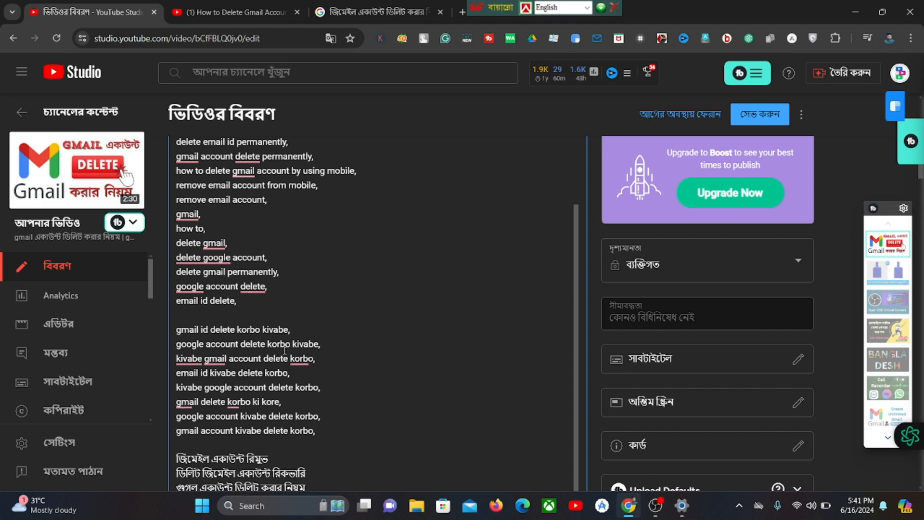
Remove the blank lines between the description's lower keyword groups and reduce the gap above "how to delete gmail account permanently 2022 in mobile"
scroll(136, 275, down, 1)
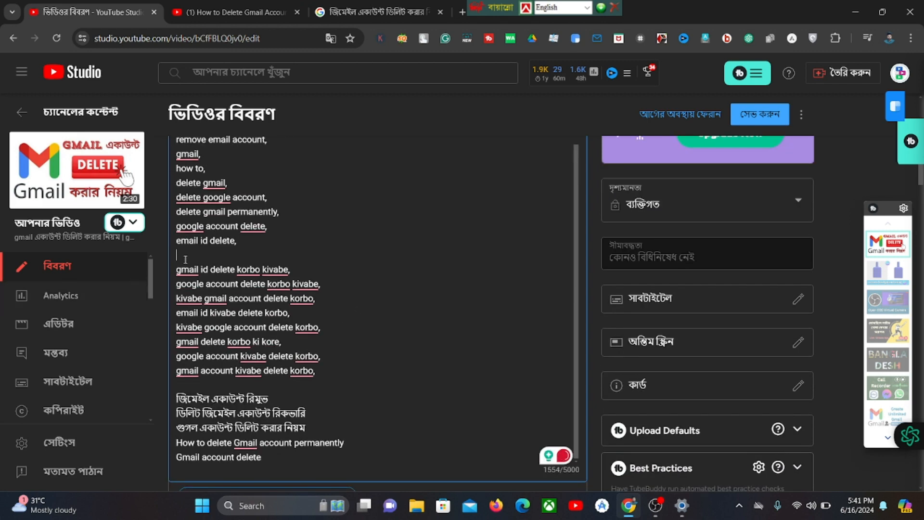
key(BackSpace)
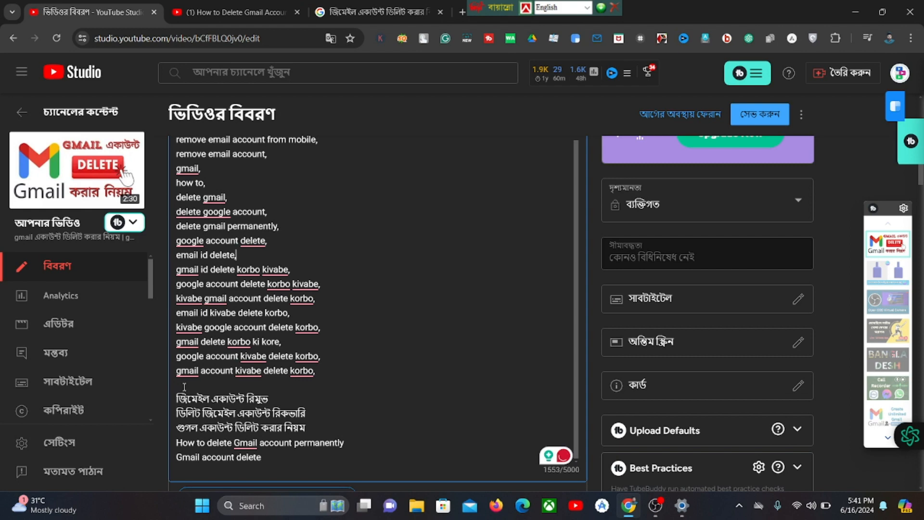
key(BackSpace)
scroll(315, 348, down, 3)
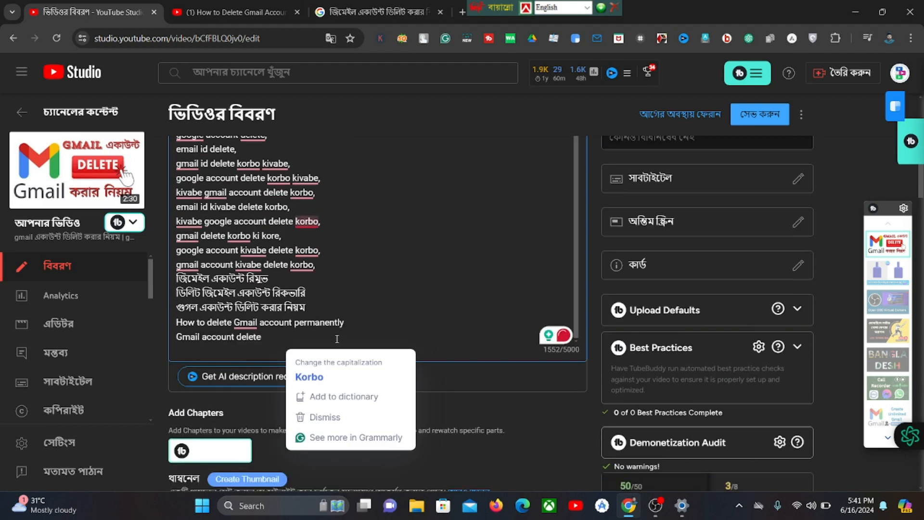
scroll(337, 332, up, 5)
scroll(208, 245, up, 1)
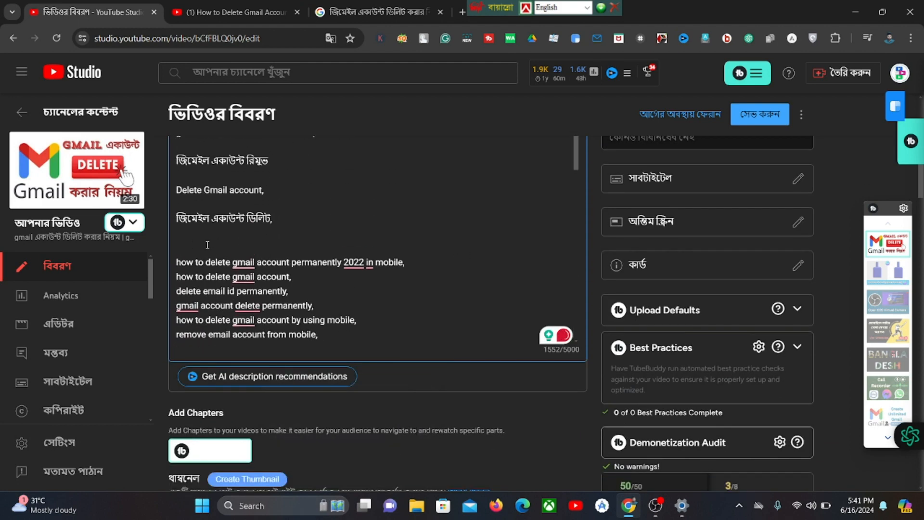
key(BackSpace)
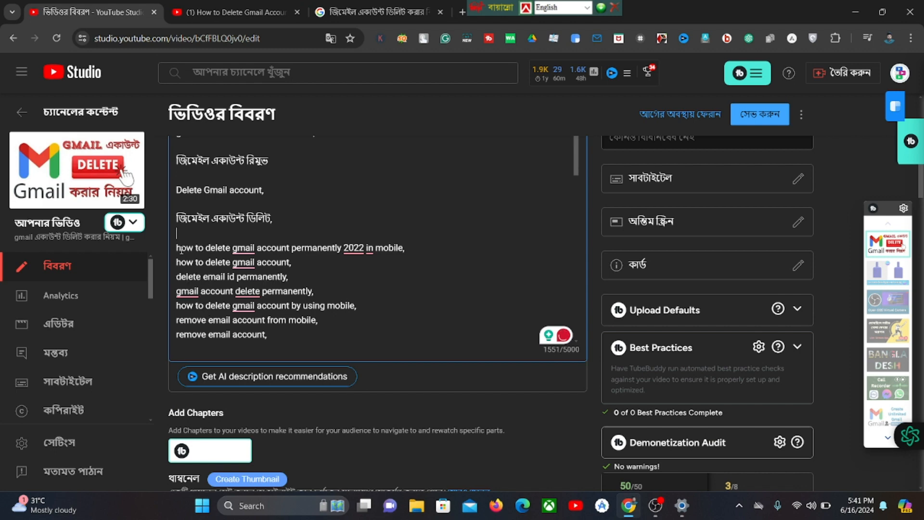
Add the suggested hashtag #gmail after #mojamultechtube in the video description's hashtag block
scroll(423, 221, up, 5)
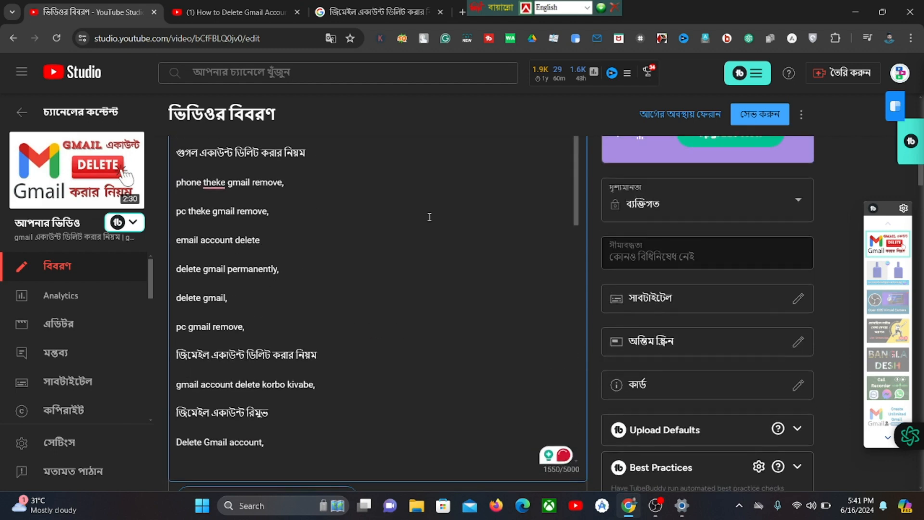
scroll(423, 220, up, 3)
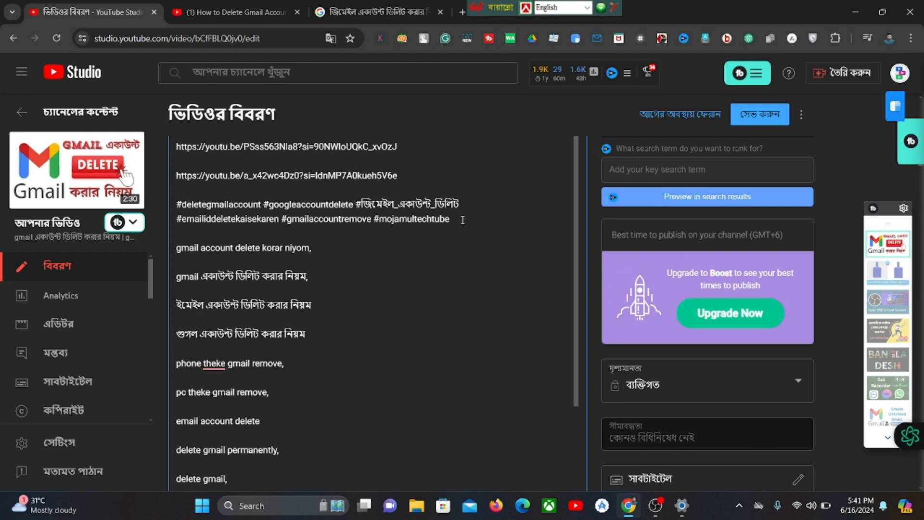
text(#g)
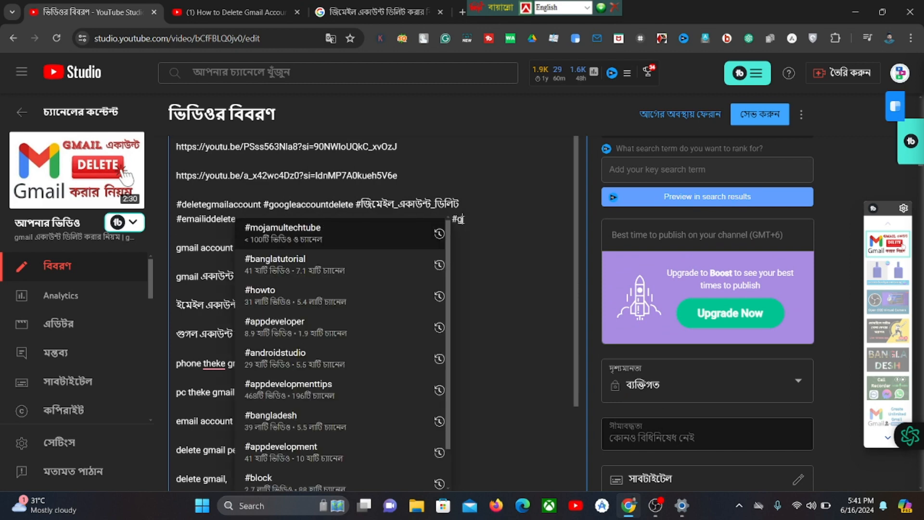
text(m)
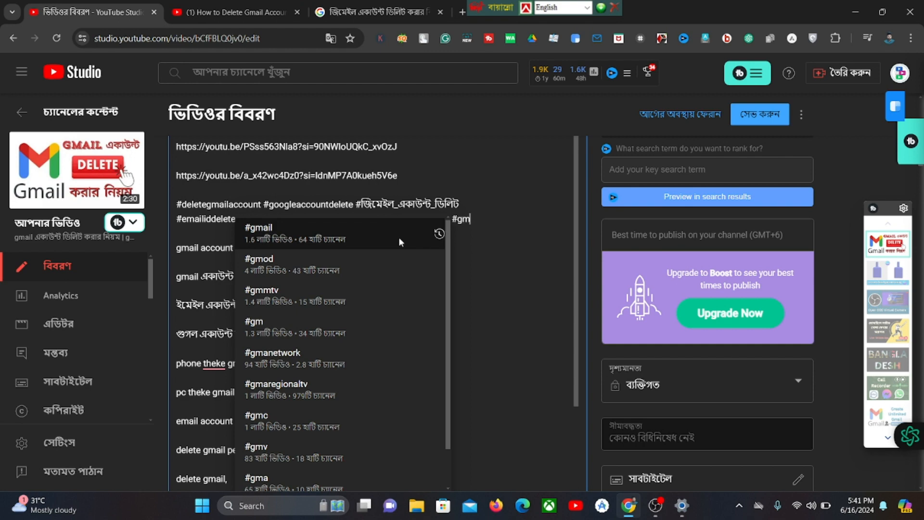
click(326, 231)
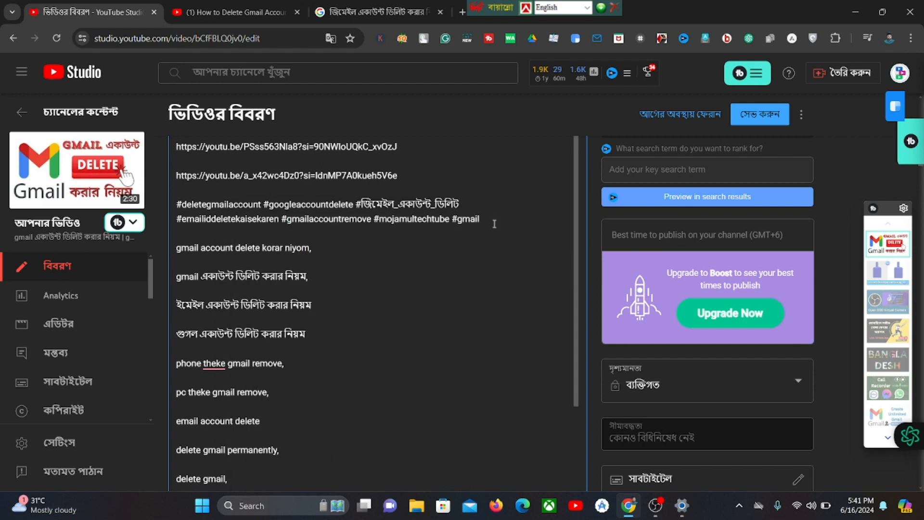
Insert a divider line of underscores between the description's hashtags and the keyword list, and save the video details
key(Return)
key(Return)
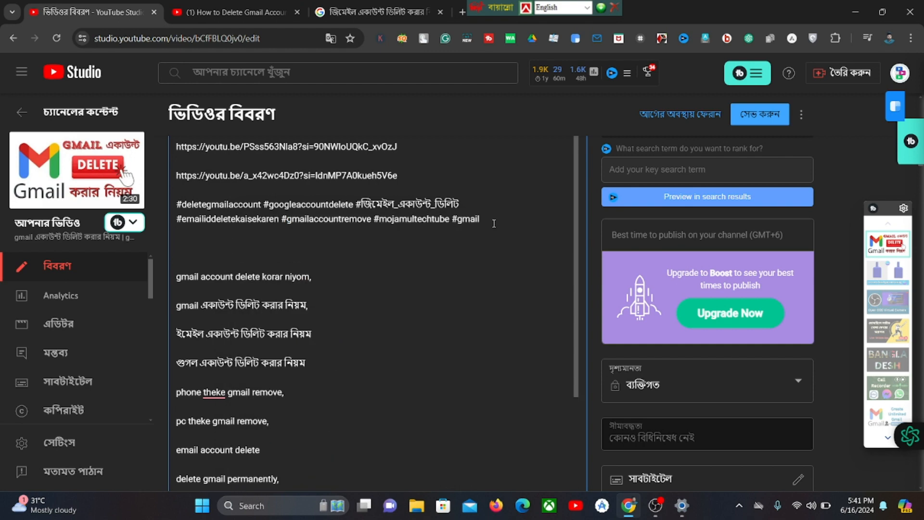
text(_____________________)
scroll(513, 227, up, 5)
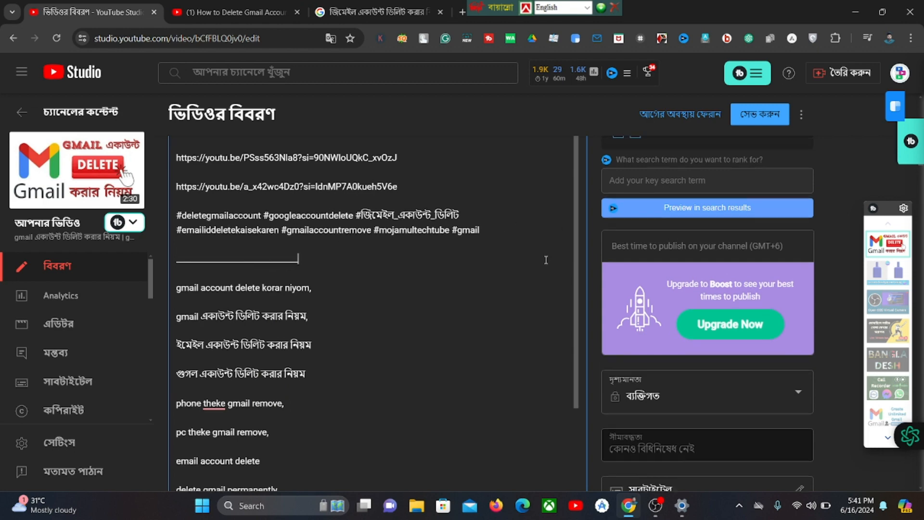
click(759, 123)
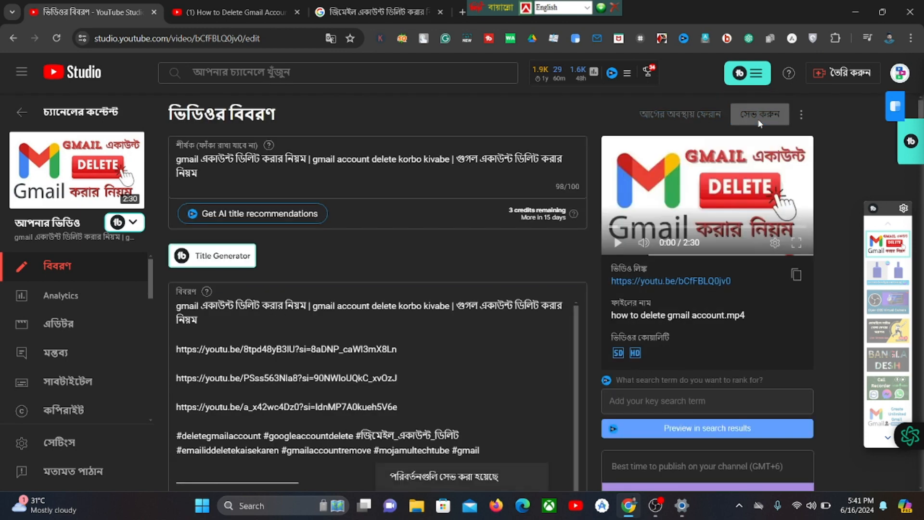
Reopen the Gmail deletion video from the channel content list and review its description, vidIQ SEO score and tag scores
click(13, 38)
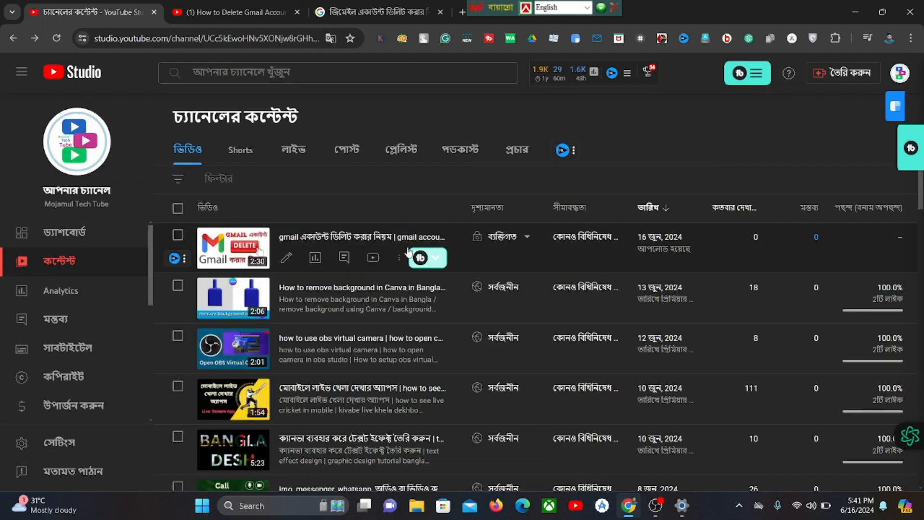
click(400, 237)
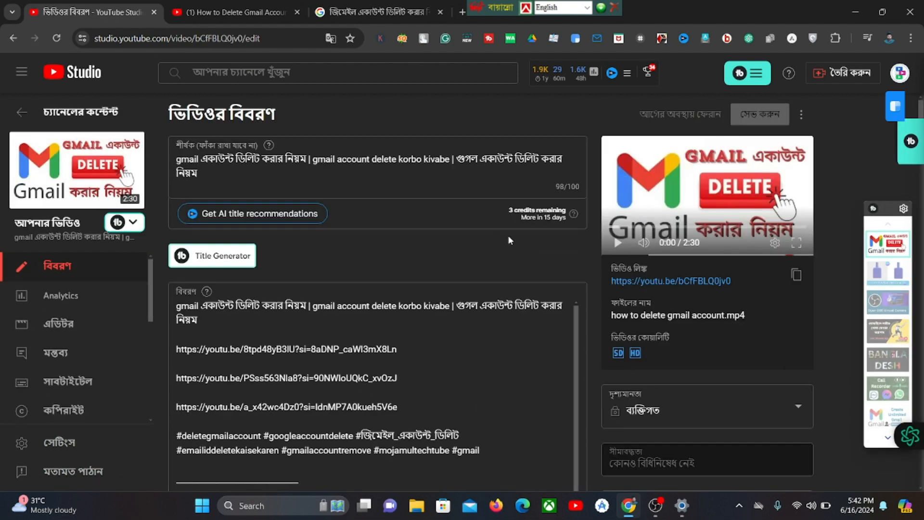
scroll(580, 257, down, 12)
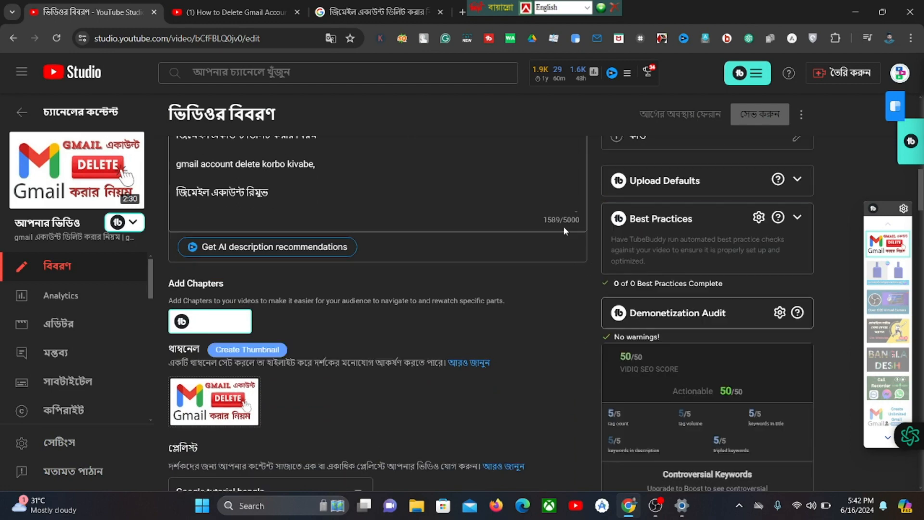
scroll(473, 174, up, 2)
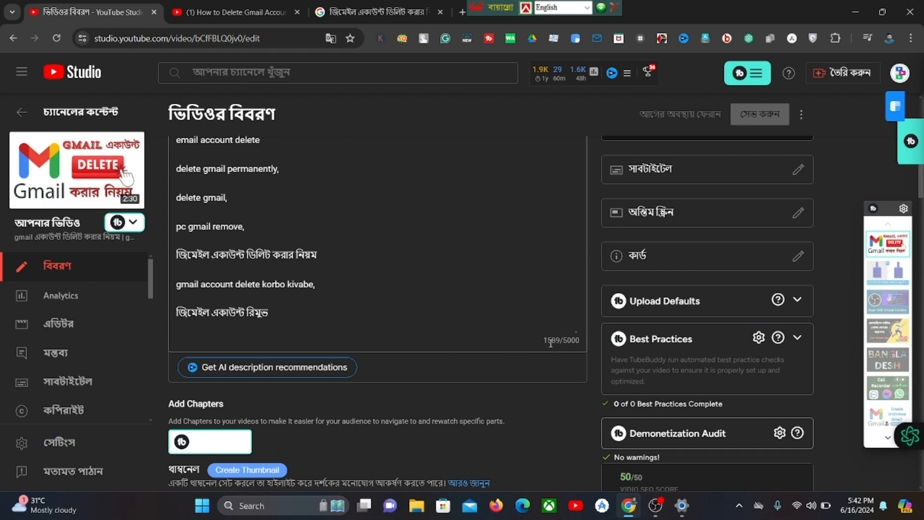
scroll(585, 296, down, 5)
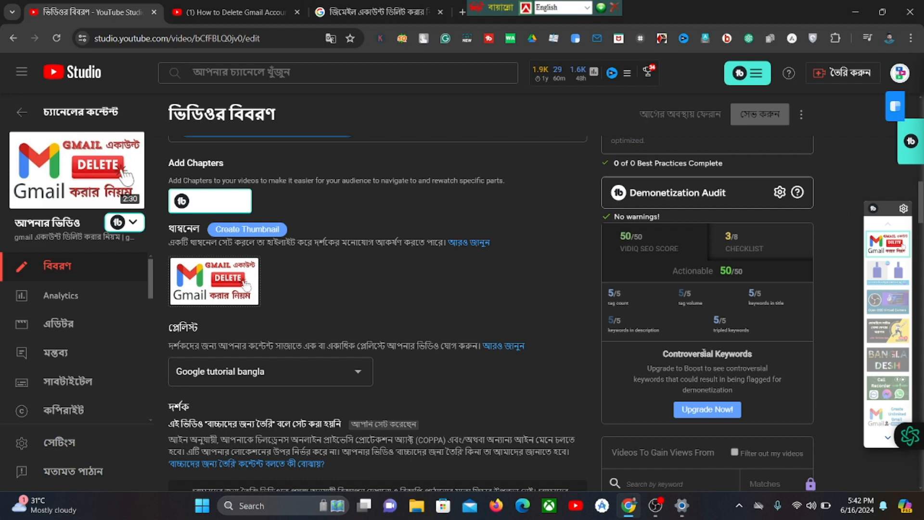
scroll(577, 325, down, 20)
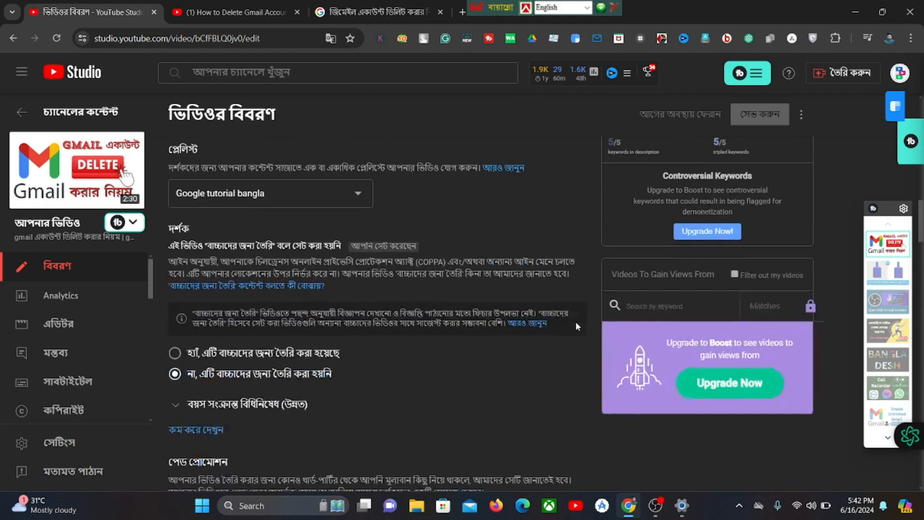
scroll(576, 321, up, 3)
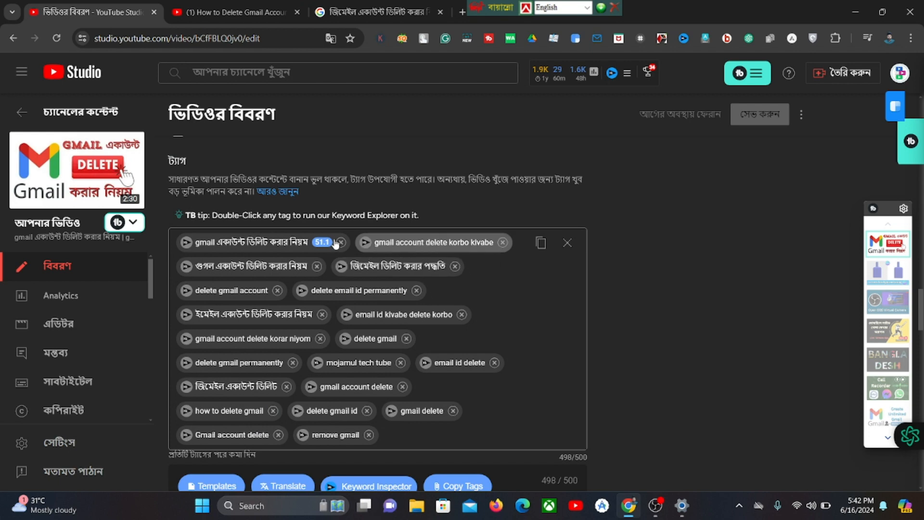
mouse_move(315, 241)
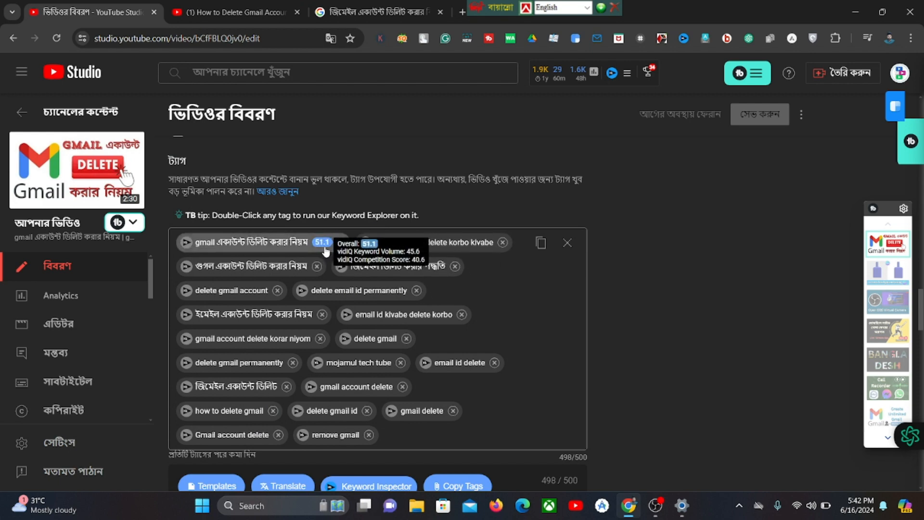
scroll(582, 234, down, 4)
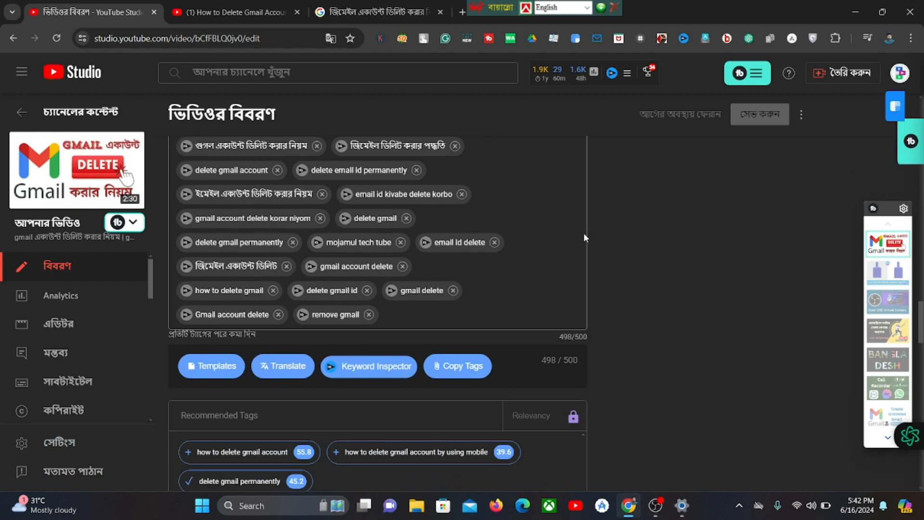
scroll(654, 234, up, 3)
scroll(657, 227, up, 15)
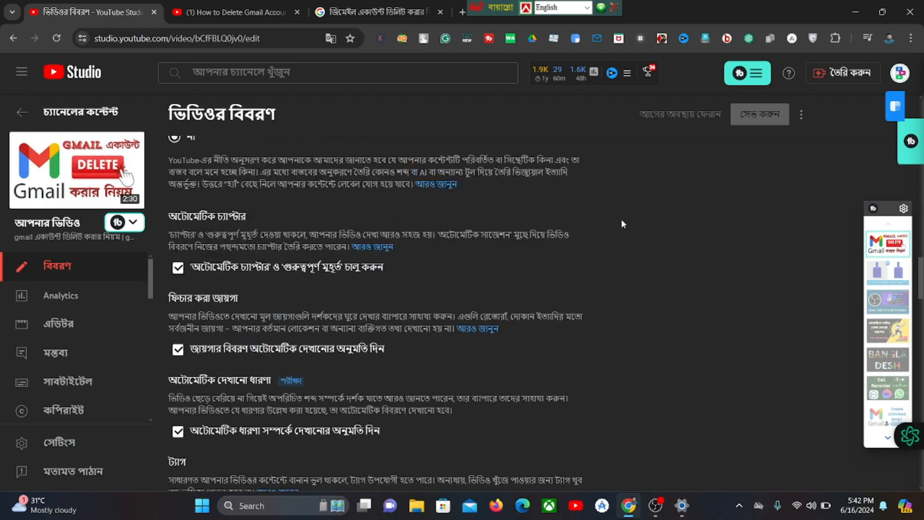
scroll(589, 220, up, 15)
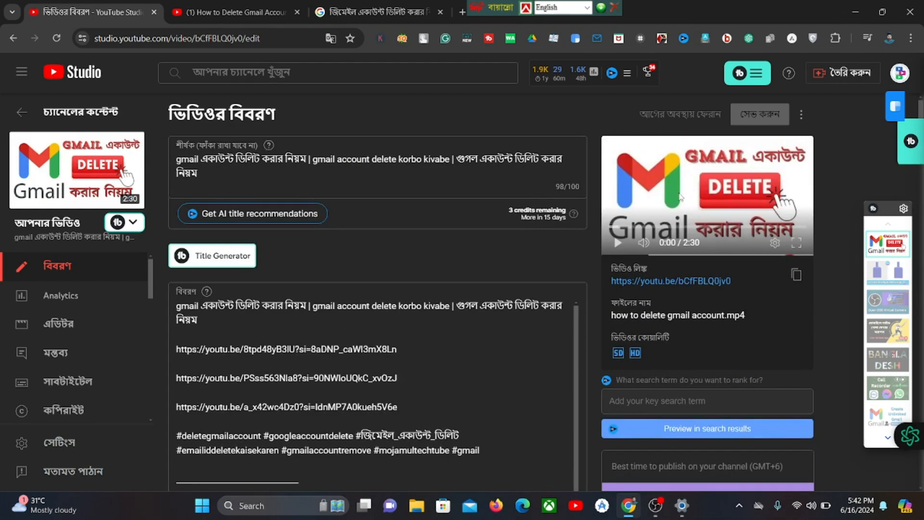
Schedule the video to go public on 19 June 2024 at 2:00 PM
scroll(714, 197, down, 12)
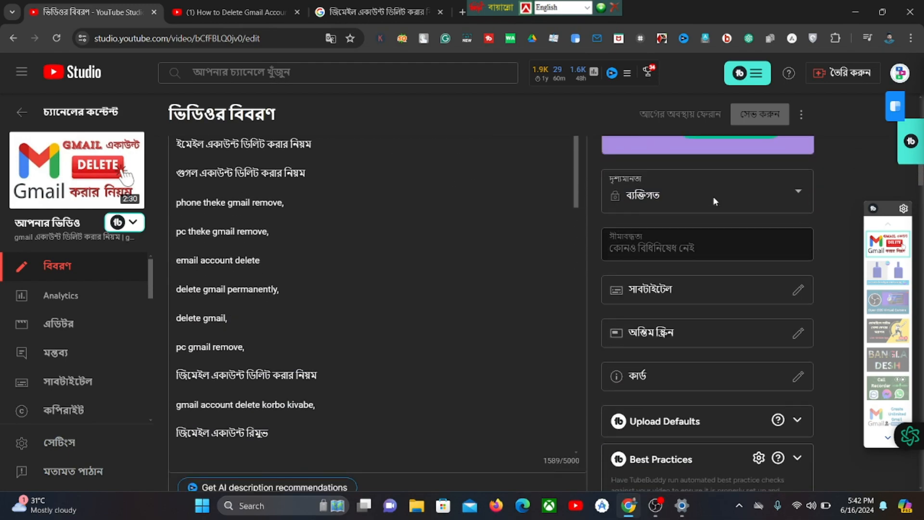
click(797, 191)
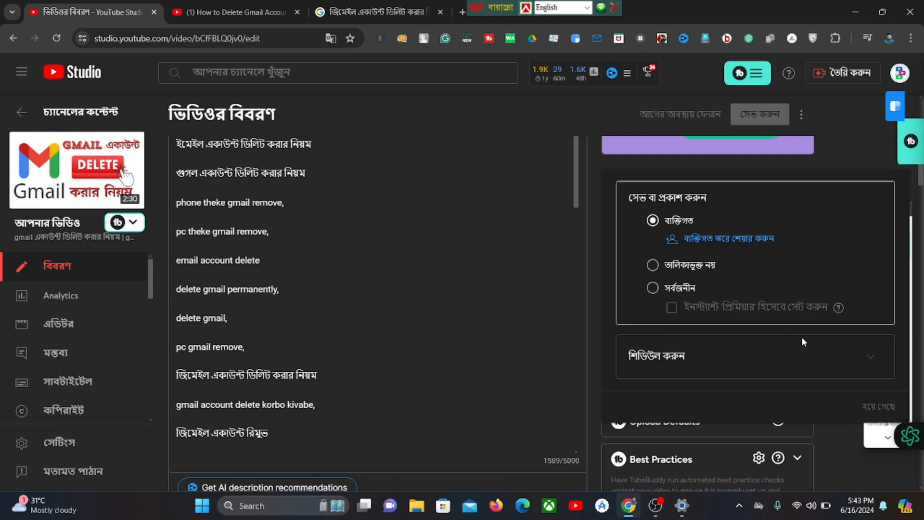
click(866, 359)
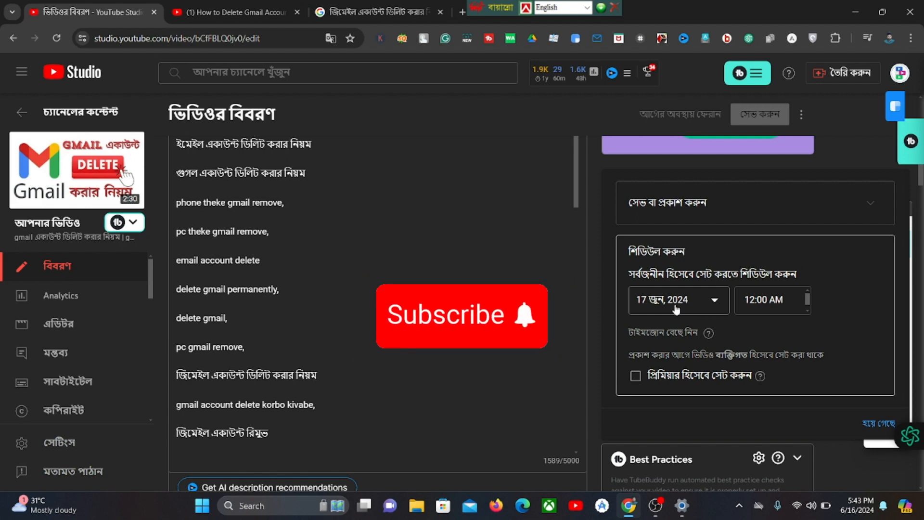
click(710, 301)
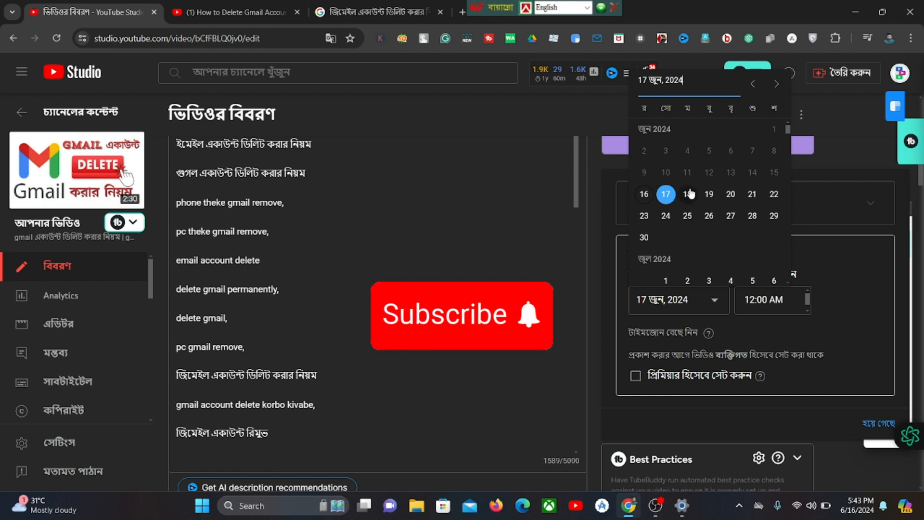
click(710, 195)
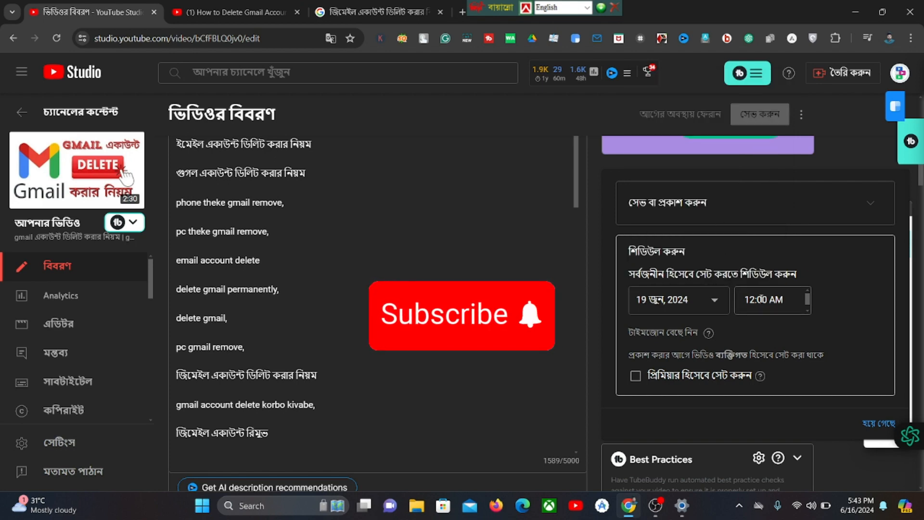
click(788, 297)
scroll(773, 188, down, 15)
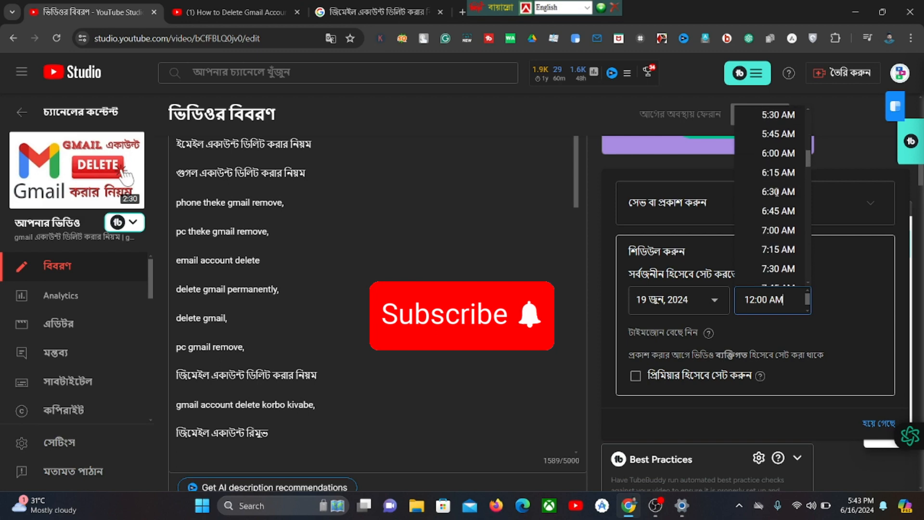
scroll(778, 197, down, 5)
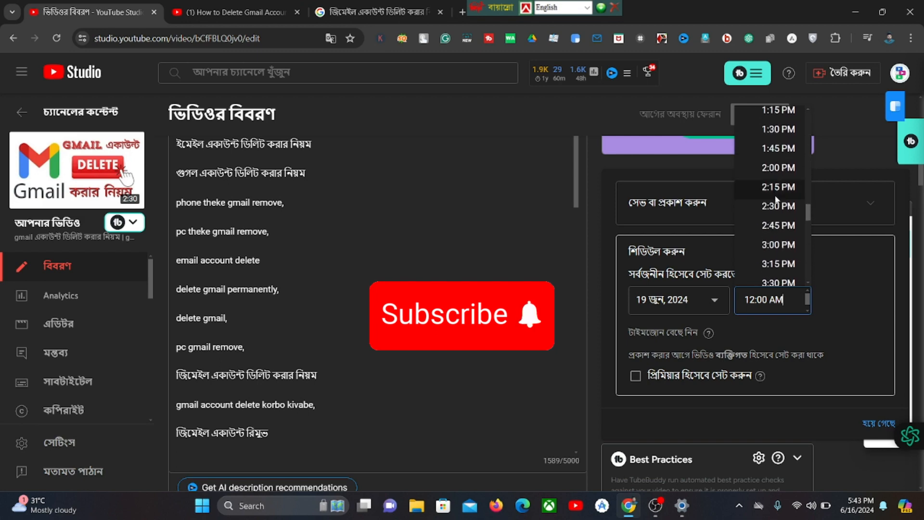
click(776, 169)
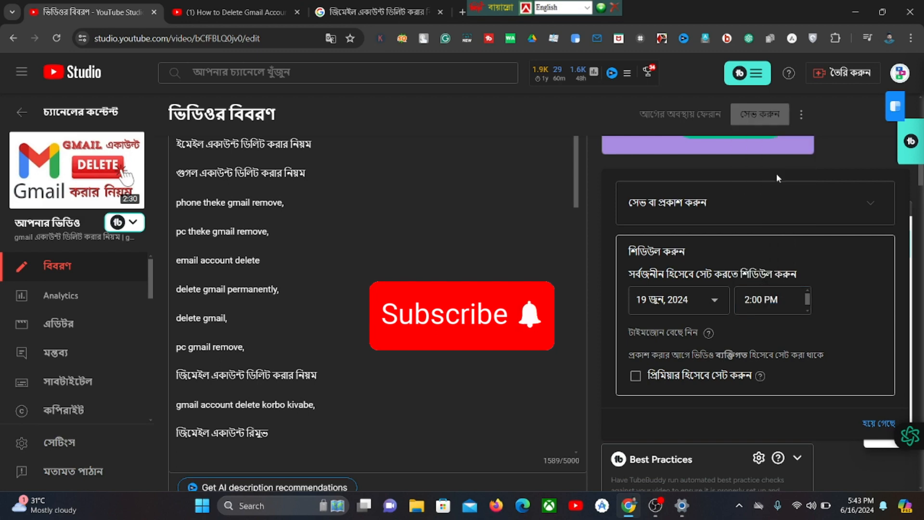
Set the scheduled video as a premiere, accept the visibility settings and save the changes
click(636, 376)
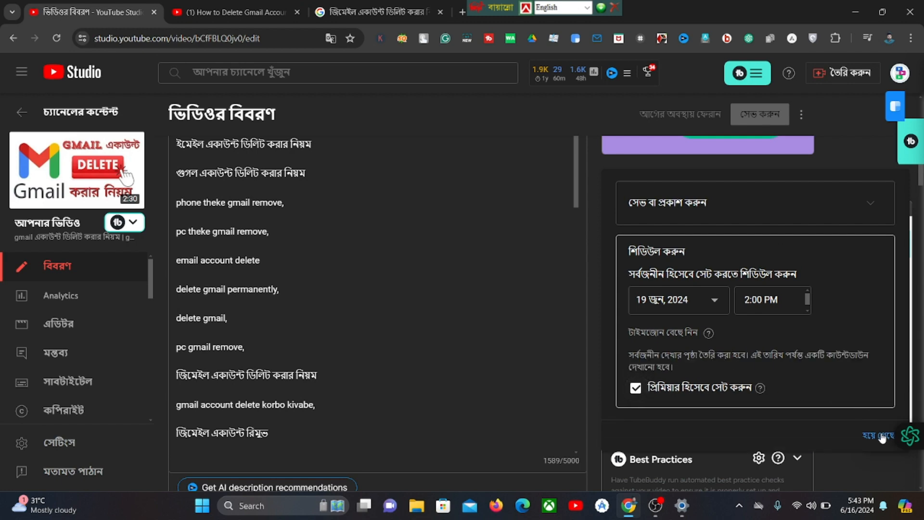
click(883, 436)
scroll(809, 289, up, 5)
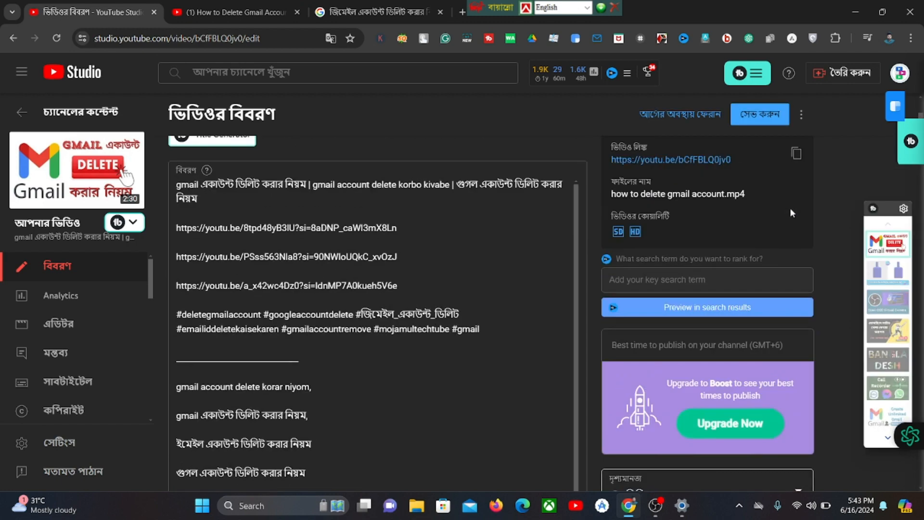
click(752, 119)
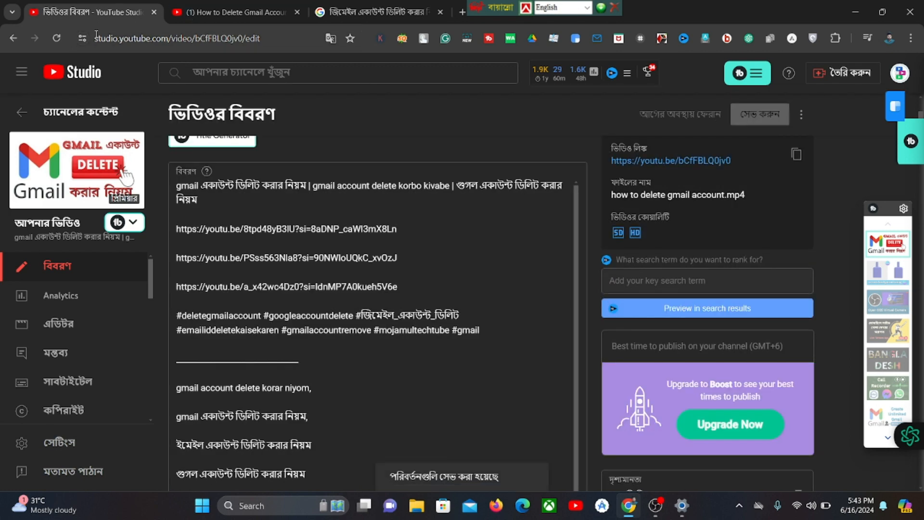
Reload the video details page, display it in Bangla and check the description and visibility setting
click(57, 38)
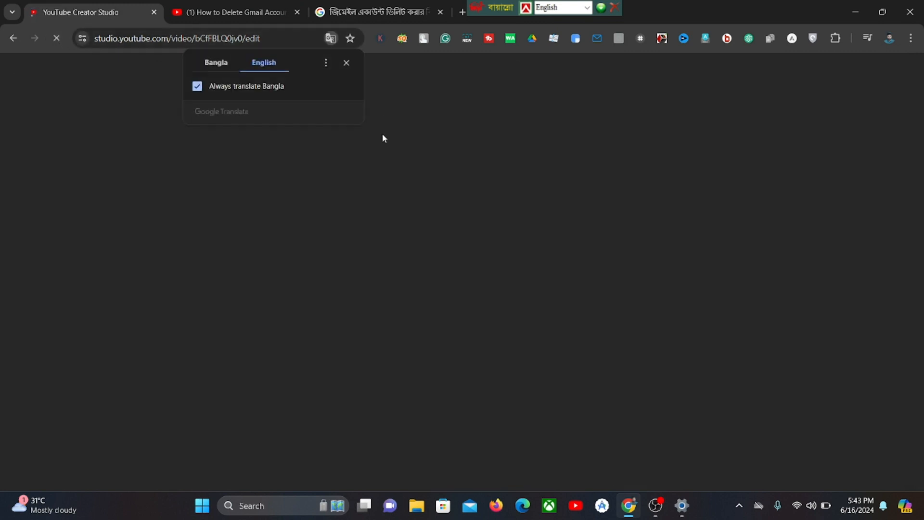
click(223, 67)
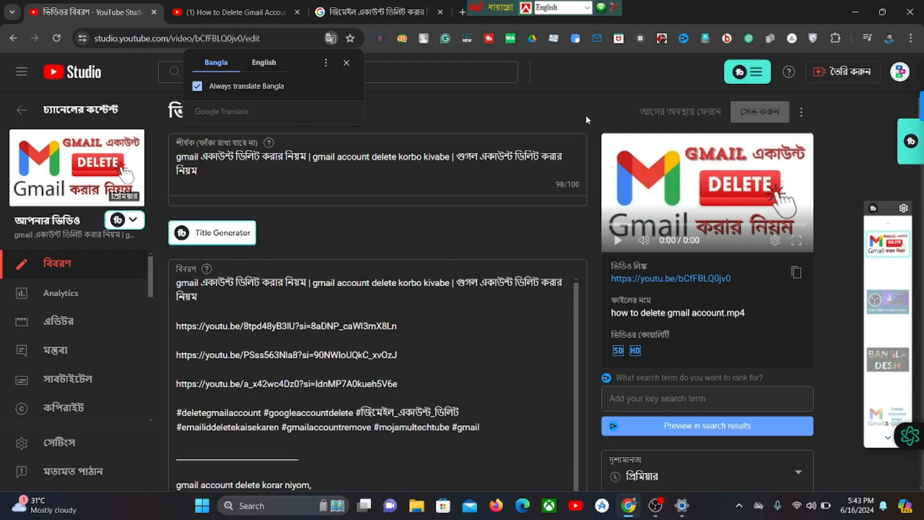
scroll(587, 122, down, 5)
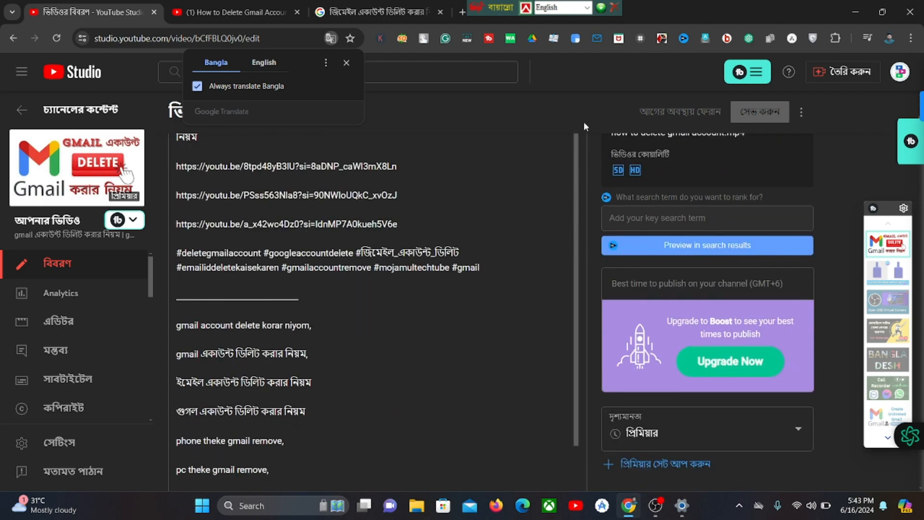
scroll(585, 126, up, 3)
scroll(578, 121, up, 3)
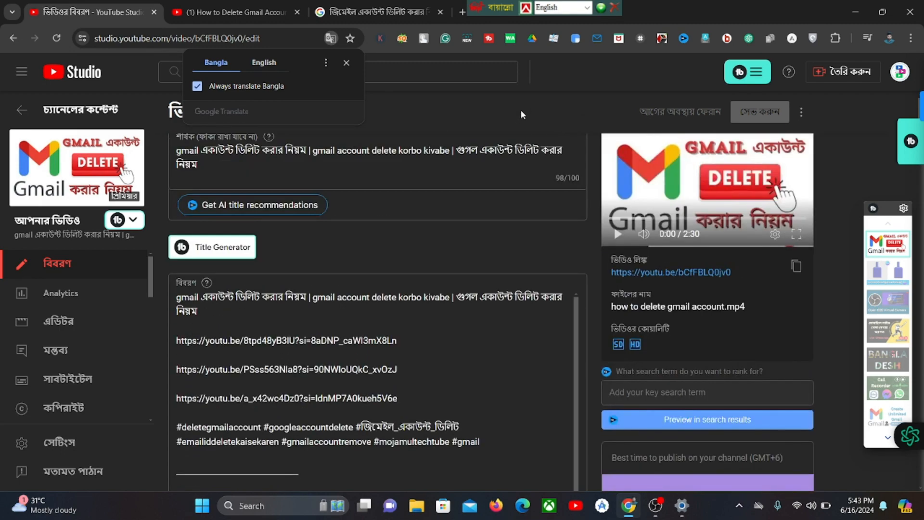
scroll(582, 115, down, 5)
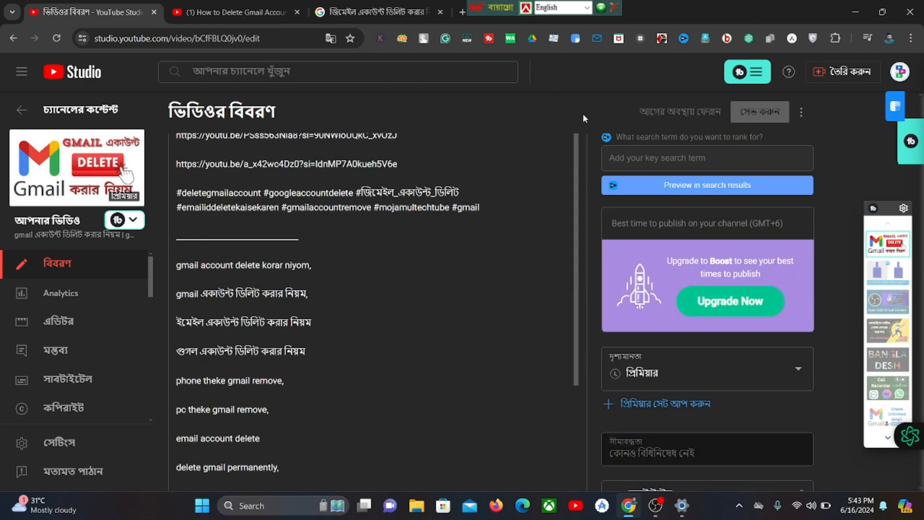
Examine the vidIQ SEO score, its actionable and performance ratings, and the tag list on the Gmail video's details page
scroll(580, 116, down, 2)
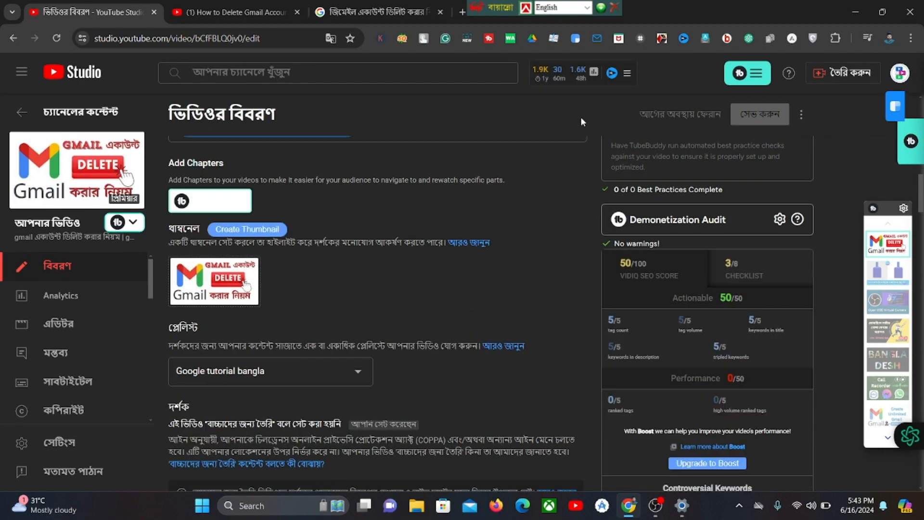
scroll(574, 186, down, 1)
scroll(573, 185, down, 1)
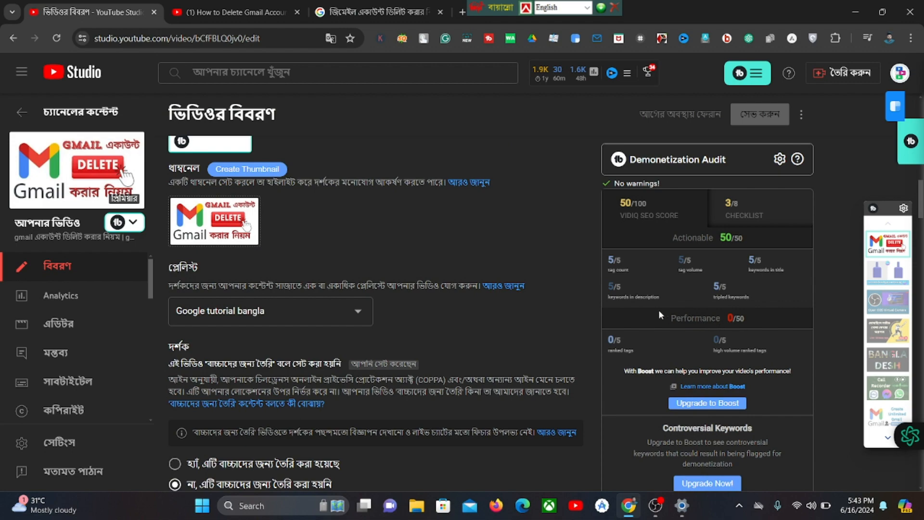
scroll(581, 252, down, 3)
scroll(561, 233, down, 15)
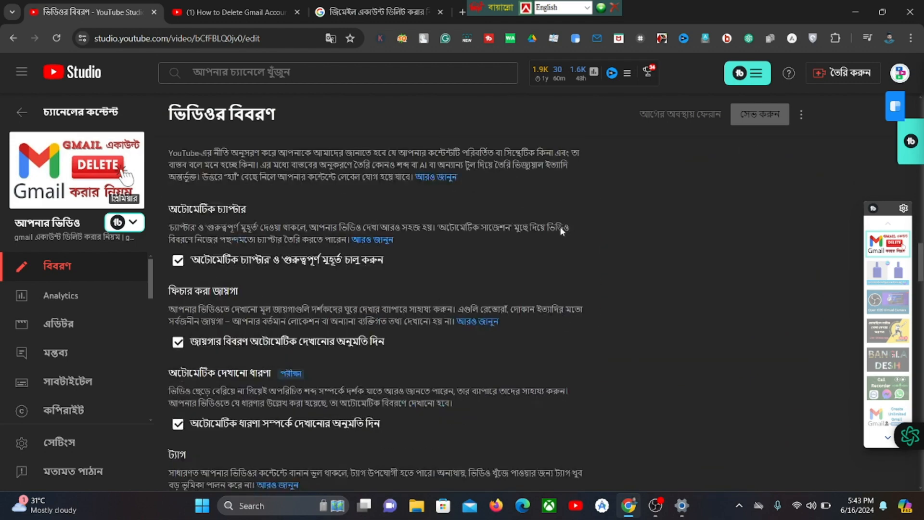
scroll(492, 231, up, 3)
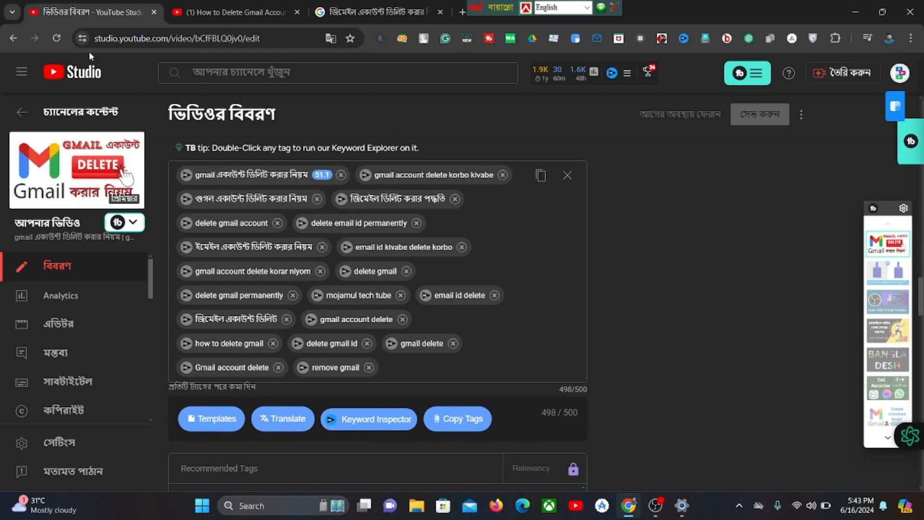
Return to the channel content list, reload it in Bangla and reopen the Gmail deletion video's details
click(6, 37)
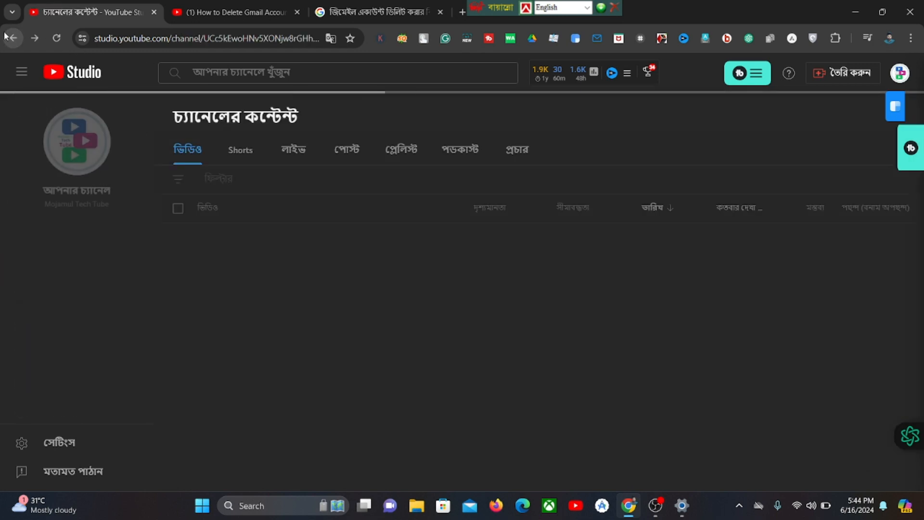
click(58, 38)
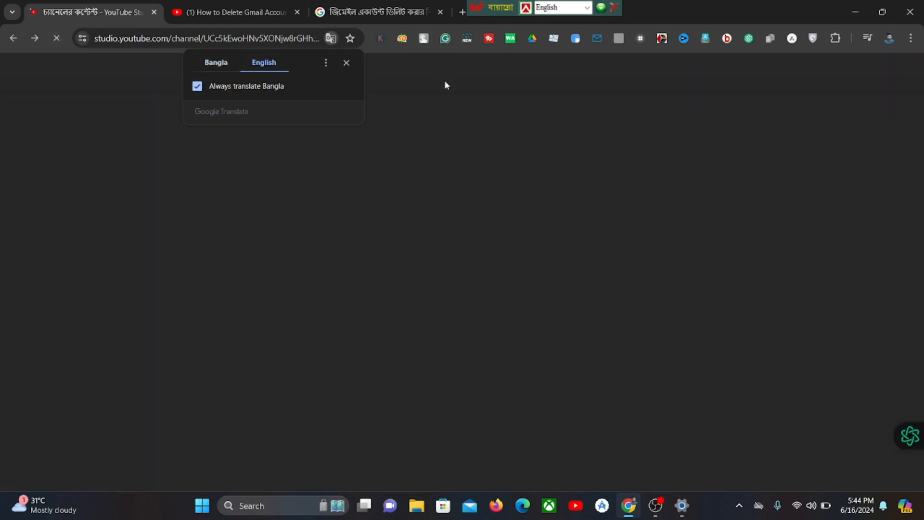
click(216, 68)
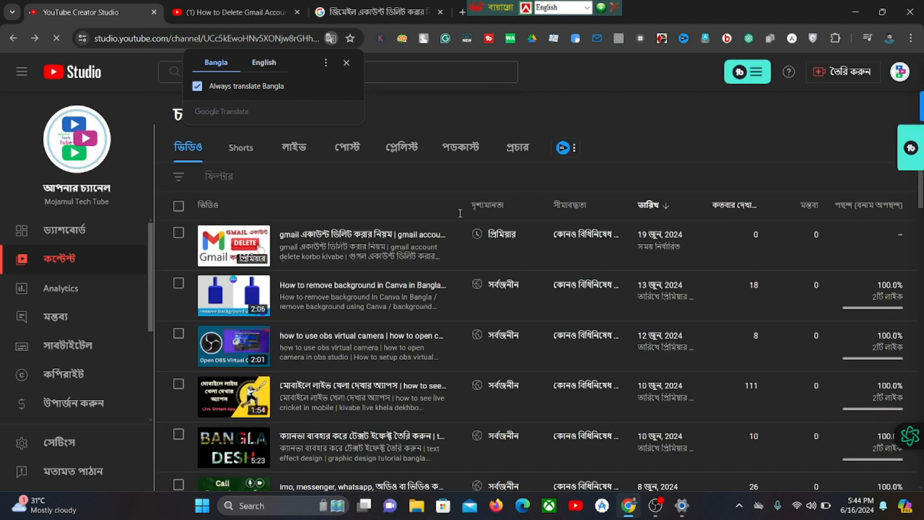
click(371, 236)
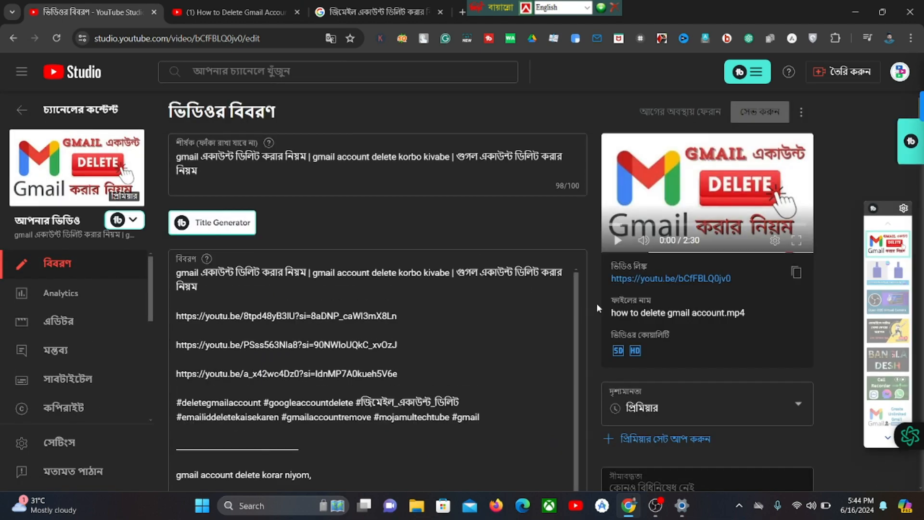
Review the reopened video's description, hashtags, playlist and audience setting, and check its vidIQ SEO score
scroll(599, 307, down, 1)
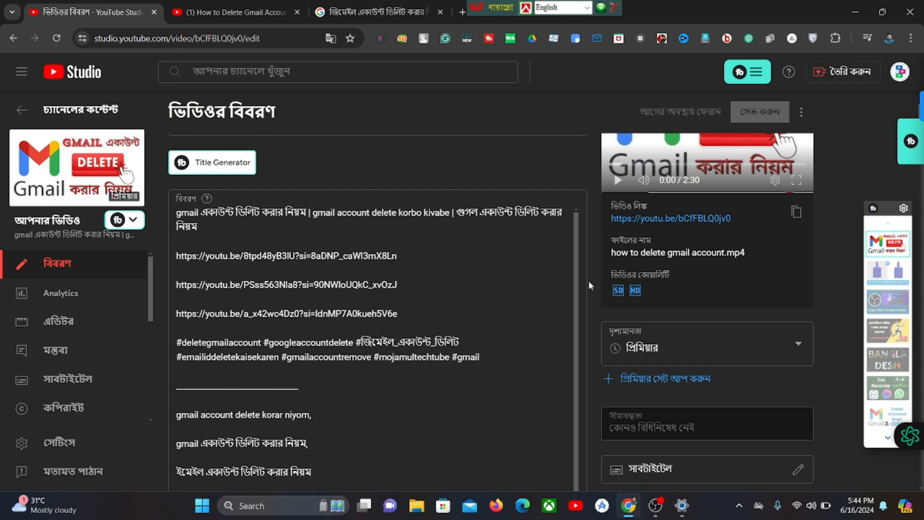
scroll(590, 273, down, 8)
scroll(590, 278, down, 1)
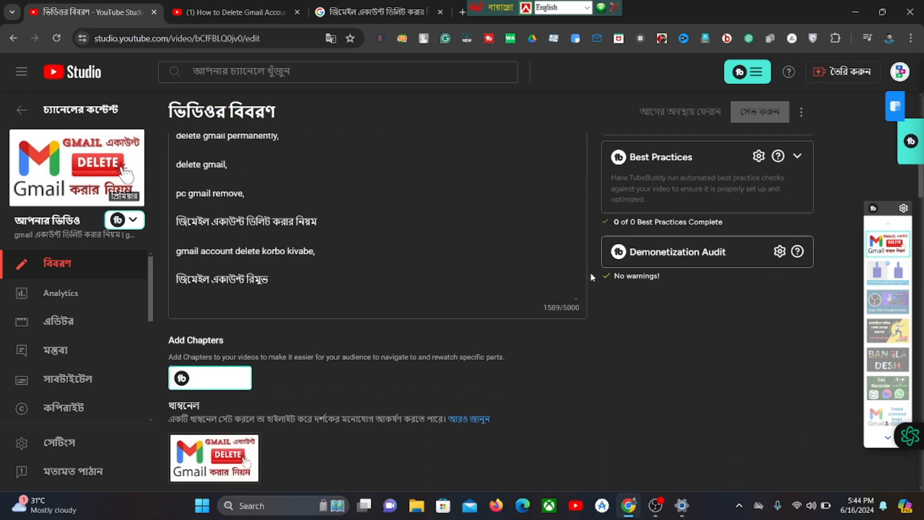
scroll(591, 273, up, 10)
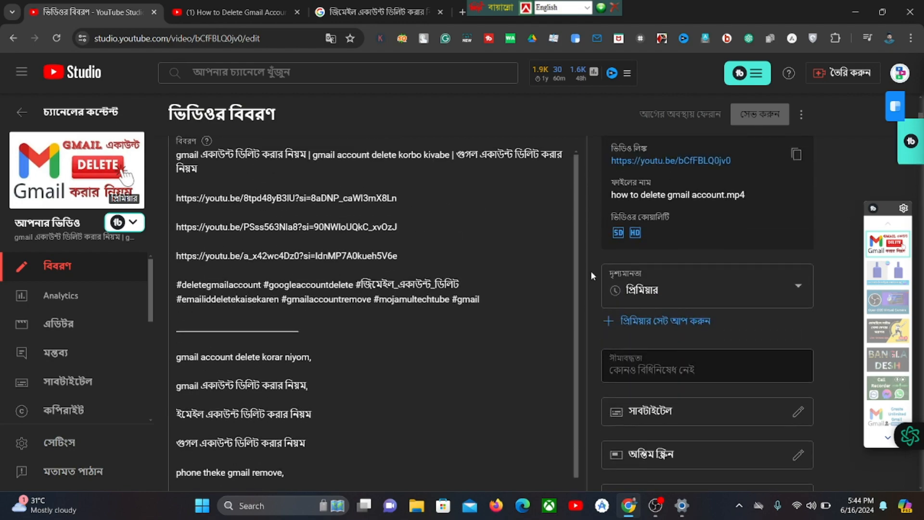
scroll(591, 271, down, 2)
scroll(590, 270, up, 3)
scroll(591, 270, down, 10)
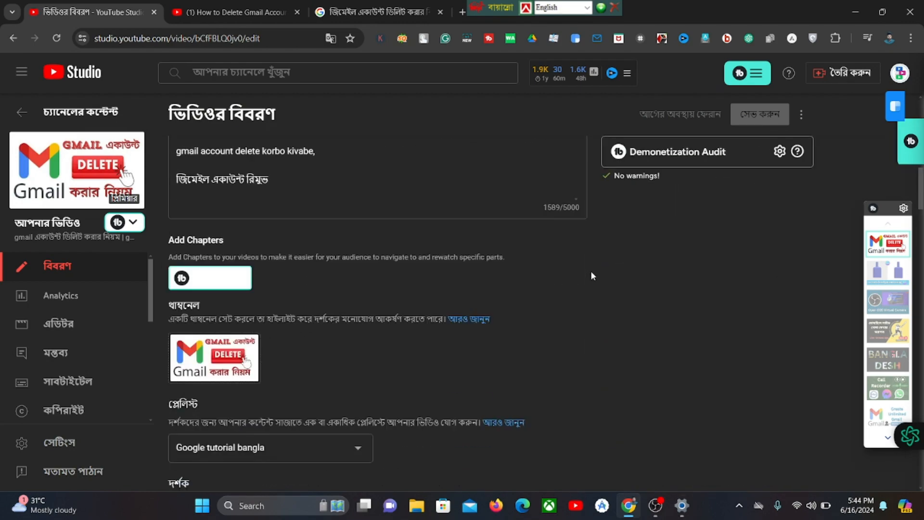
scroll(590, 271, down, 9)
scroll(590, 270, up, 4)
scroll(591, 270, down, 1)
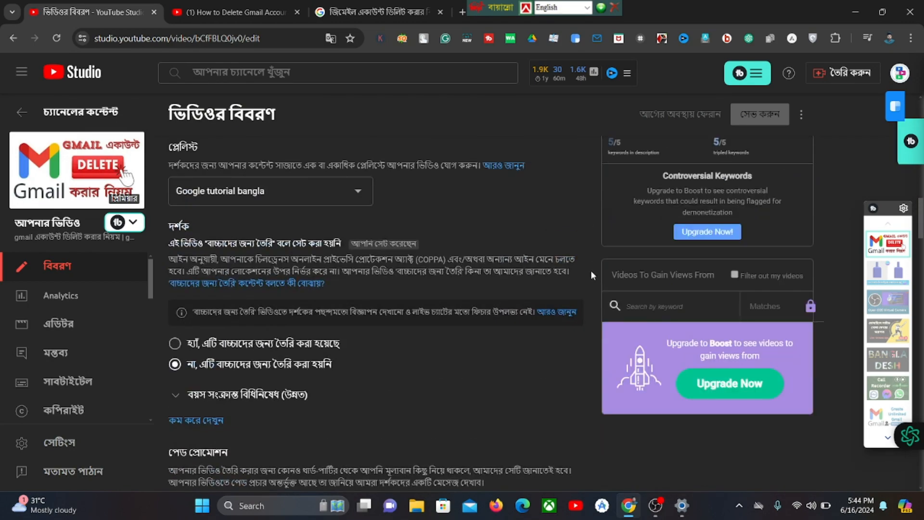
scroll(591, 270, up, 2)
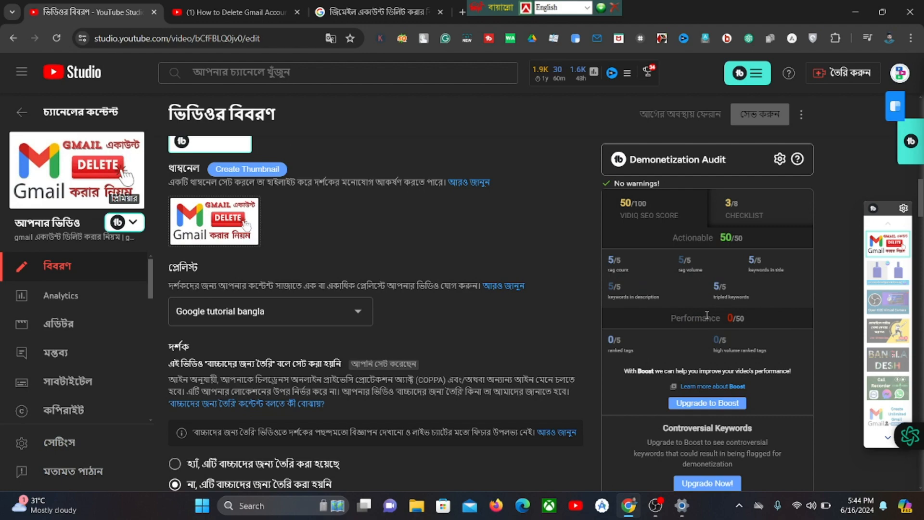
Inspect the score badges on the video's tags and compare them with the vidIQ performance rating
scroll(561, 313, down, 12)
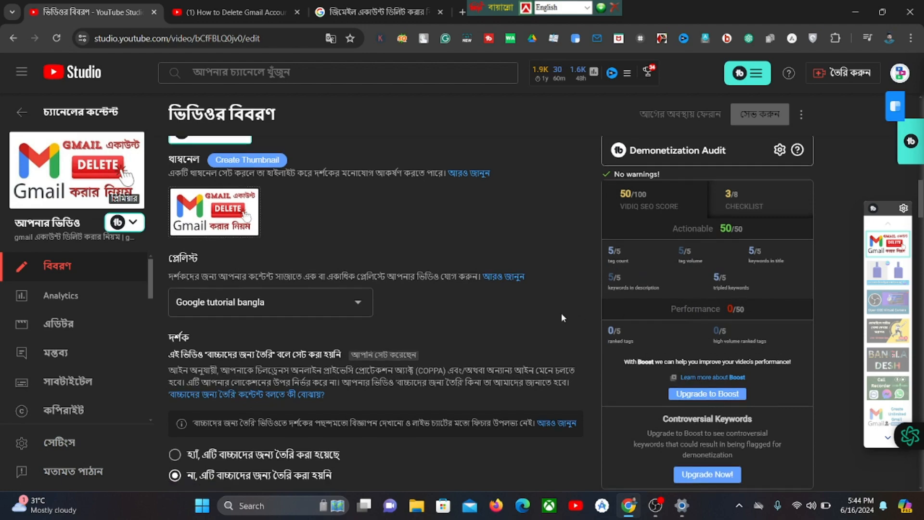
scroll(561, 313, down, 6)
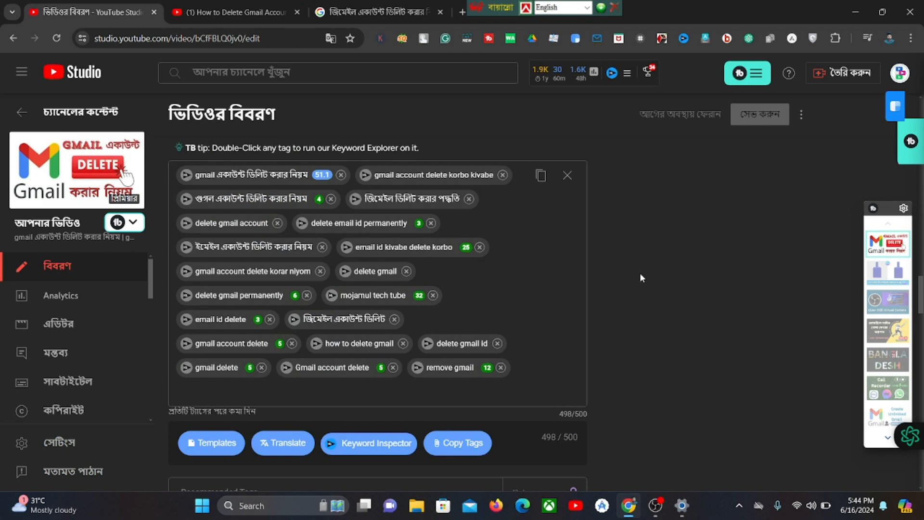
scroll(640, 278, up, 2)
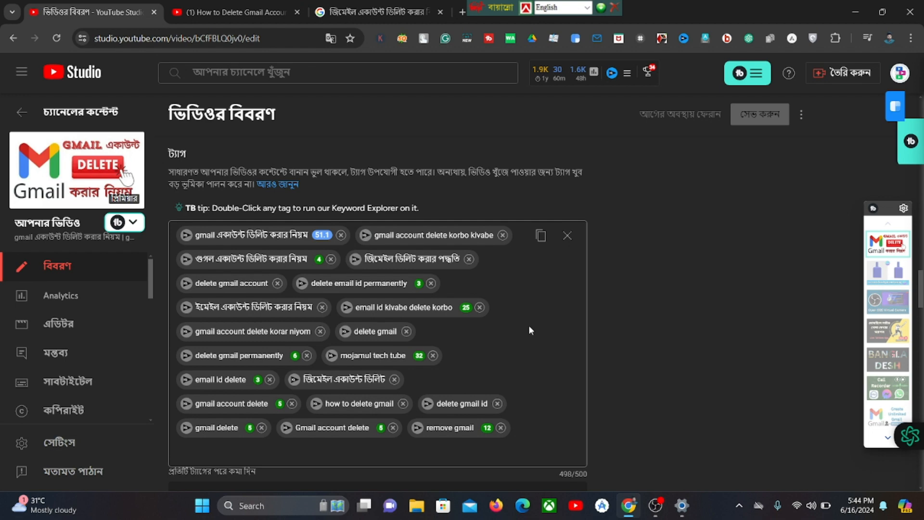
scroll(640, 285, up, 5)
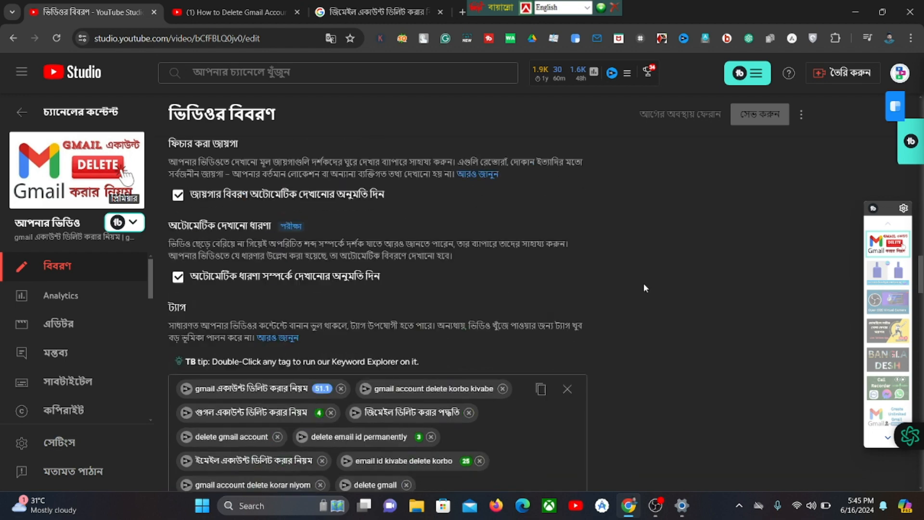
scroll(617, 284, up, 10)
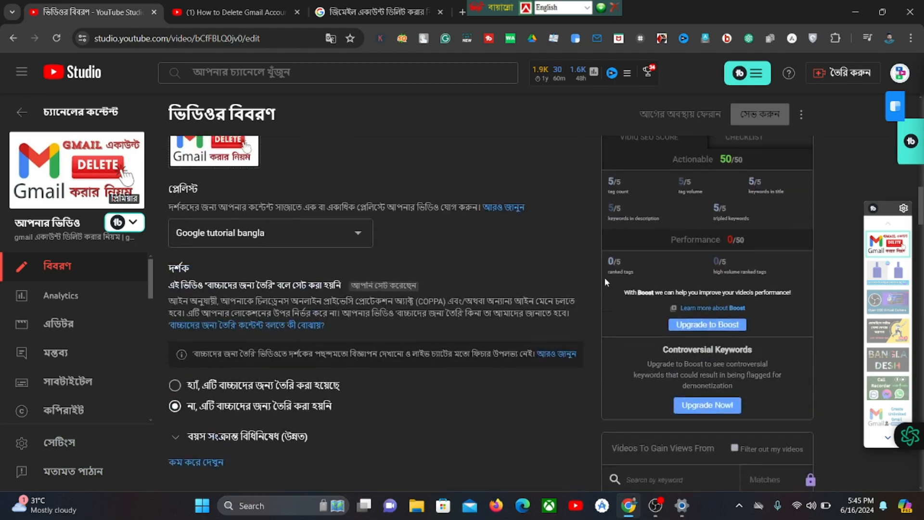
scroll(604, 277, up, 2)
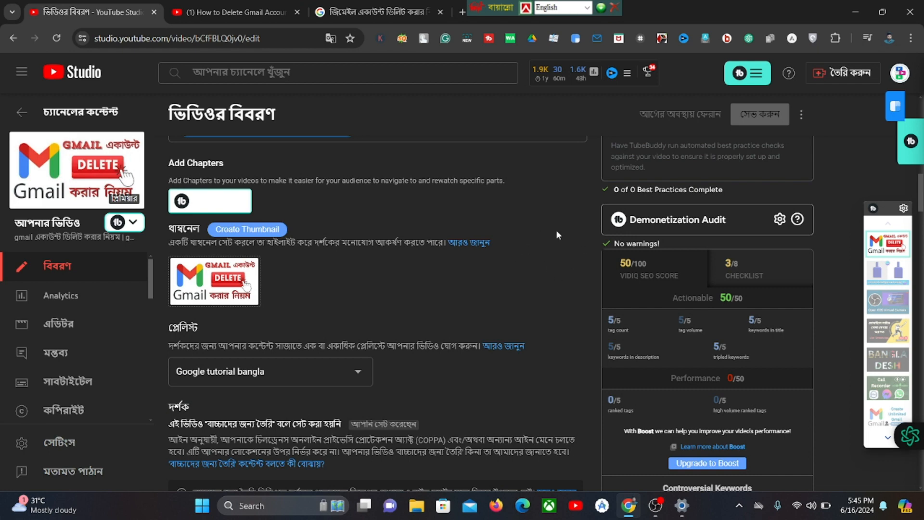
Reload the video details page, display it in Bangla and dismiss the translation popup
click(58, 38)
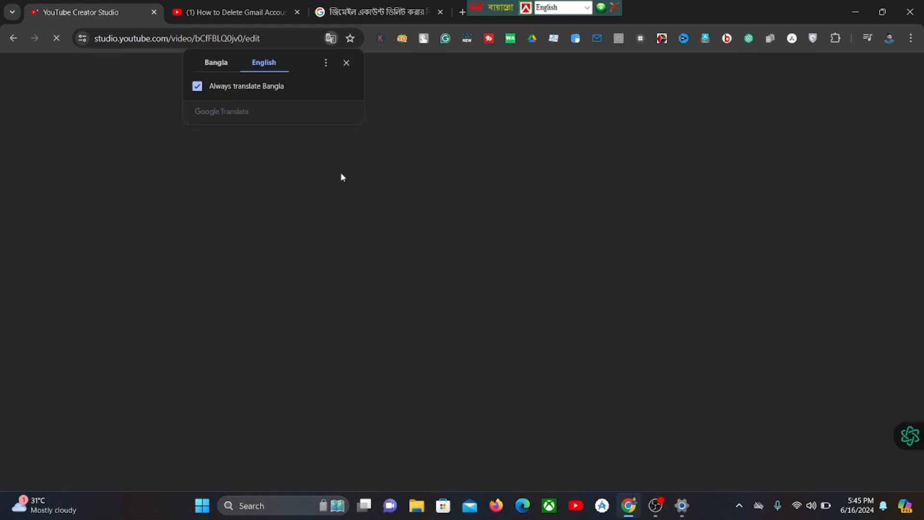
click(216, 63)
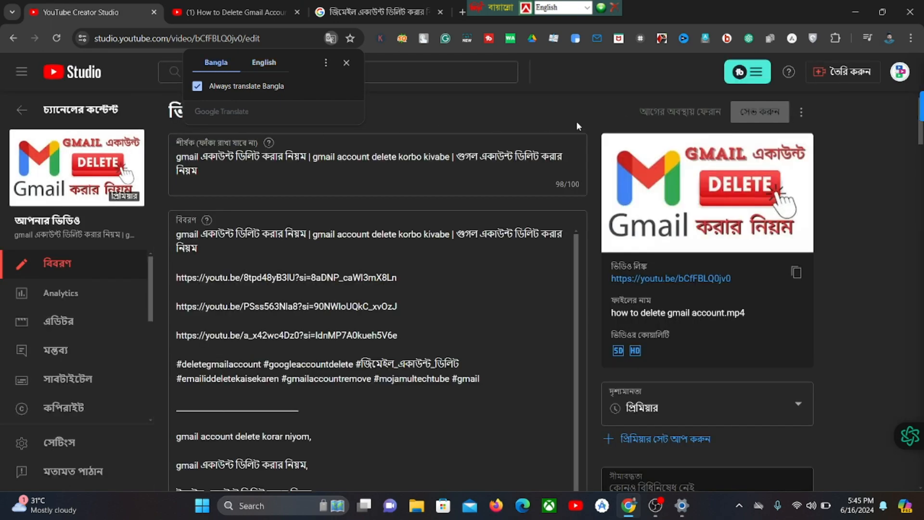
scroll(576, 120, down, 3)
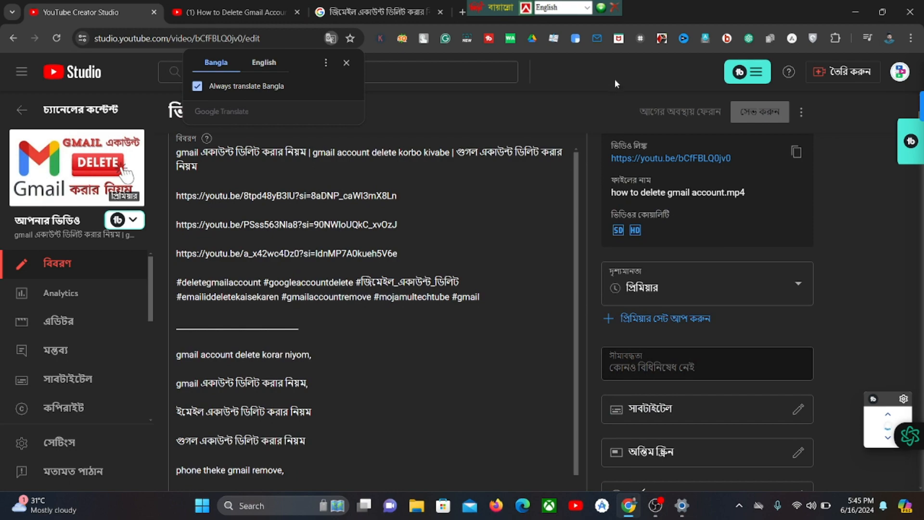
click(615, 81)
Check the refreshed vidIQ panel for the overall SEO score, actionable and performance ratings, and ranked tags
scroll(575, 144, down, 10)
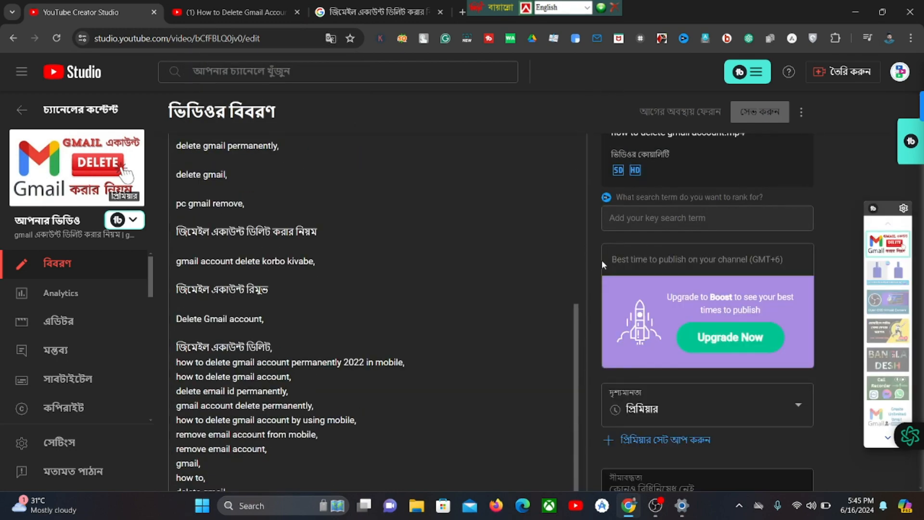
scroll(601, 260, down, 8)
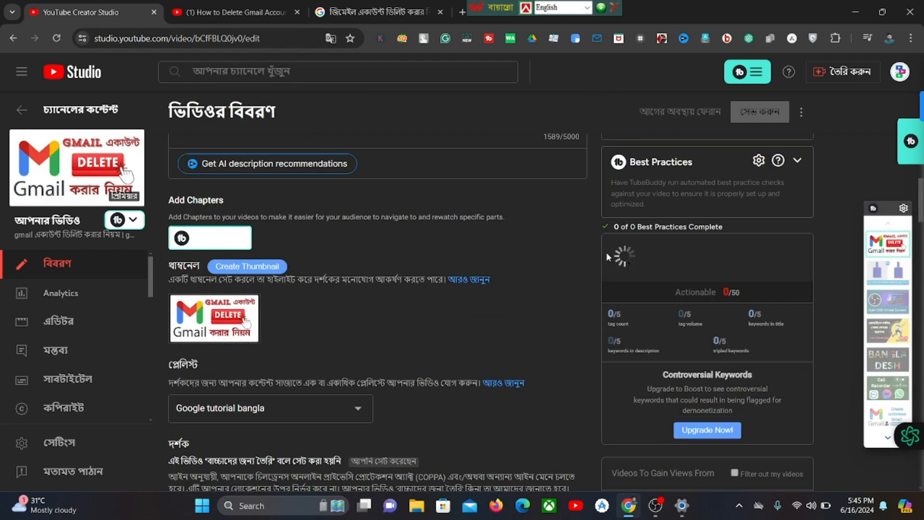
scroll(711, 346, down, 1)
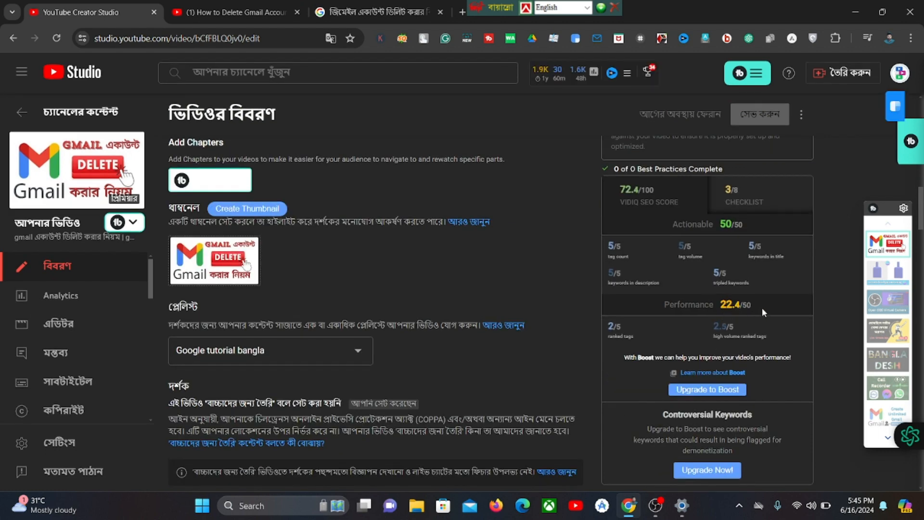
scroll(759, 307, up, 2)
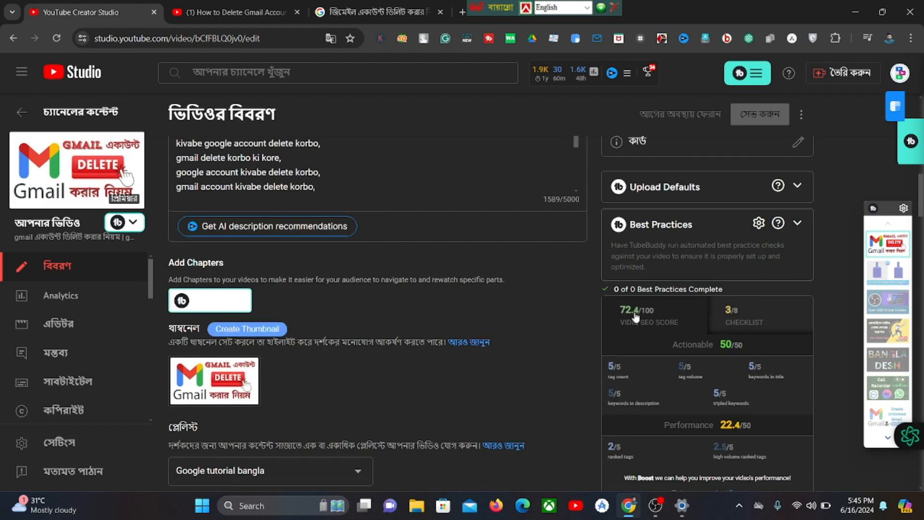
scroll(662, 312, down, 2)
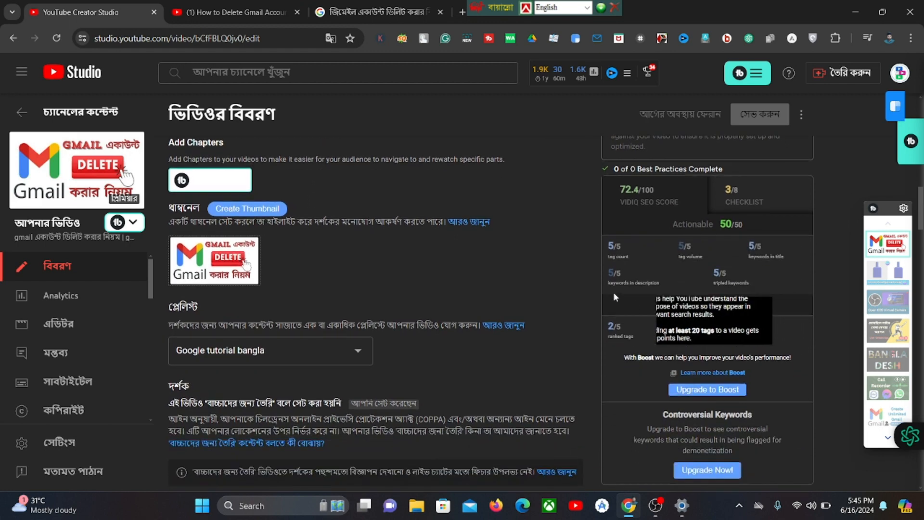
scroll(722, 279, down, 1)
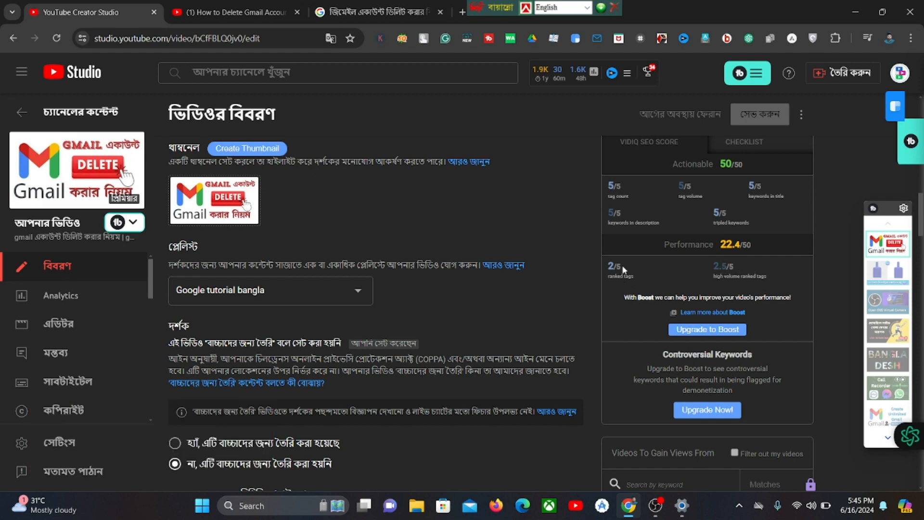
Check which tags carry ranking badges and highlight the high volume ranked tags score in the vidIQ panel
scroll(626, 267, down, 15)
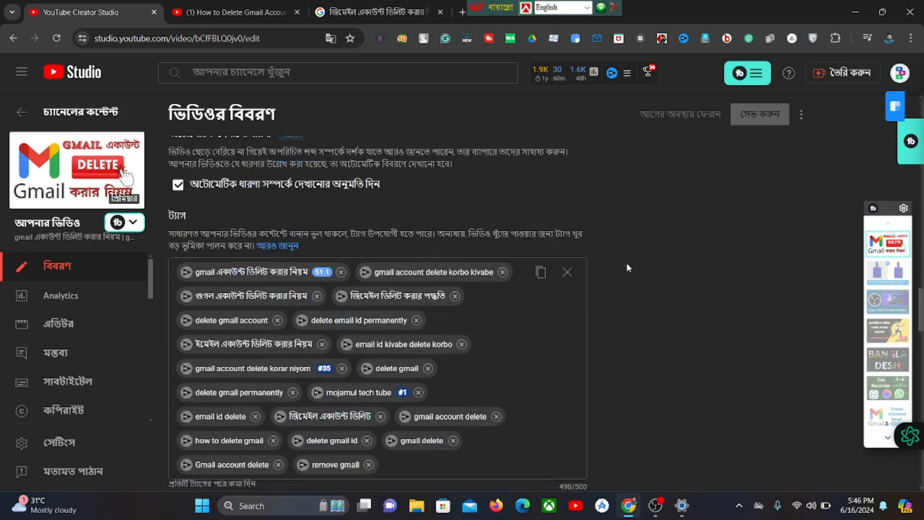
scroll(625, 268, down, 3)
scroll(626, 267, up, 2)
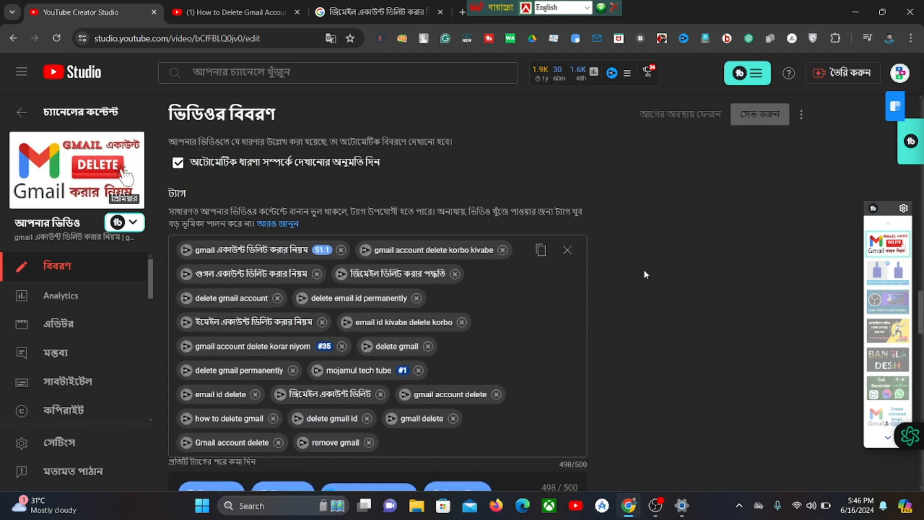
scroll(645, 272, up, 10)
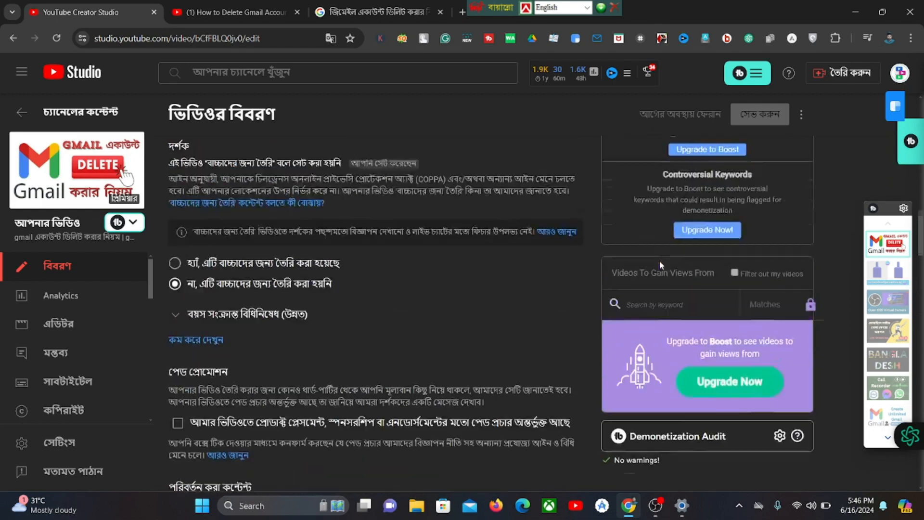
scroll(659, 261, up, 2)
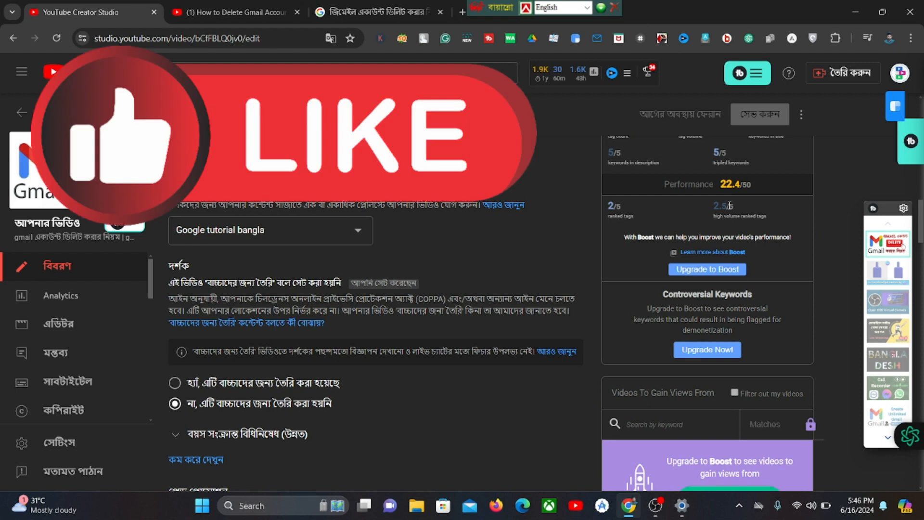
drag(735, 207, 712, 210)
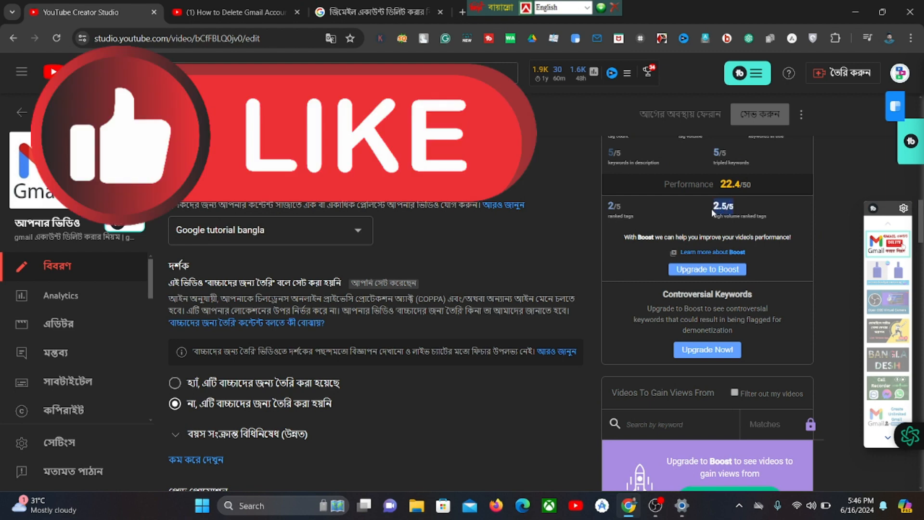